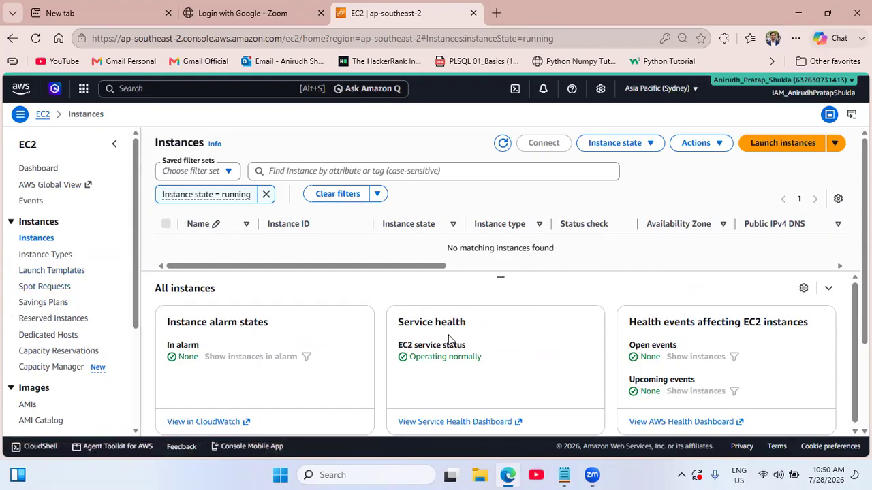
# Start launching a new EC2 instance and activate its name field.
pyautogui.click(779, 151)
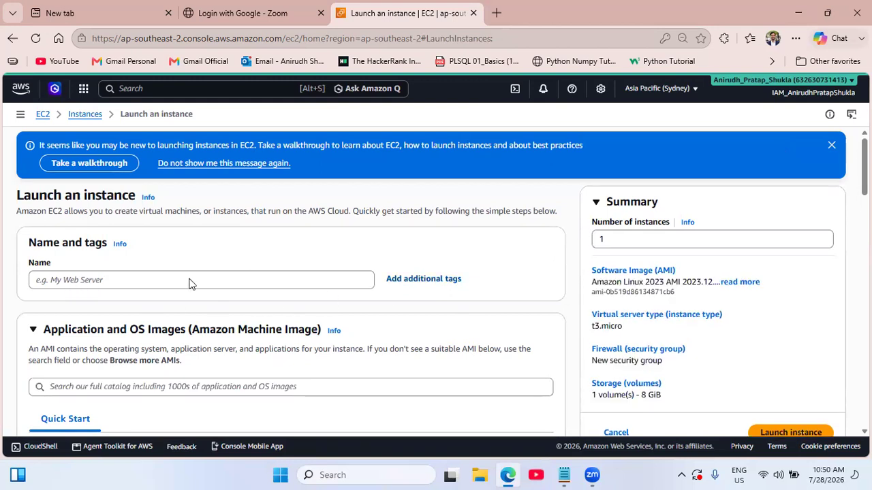
pyautogui.click(70, 280)
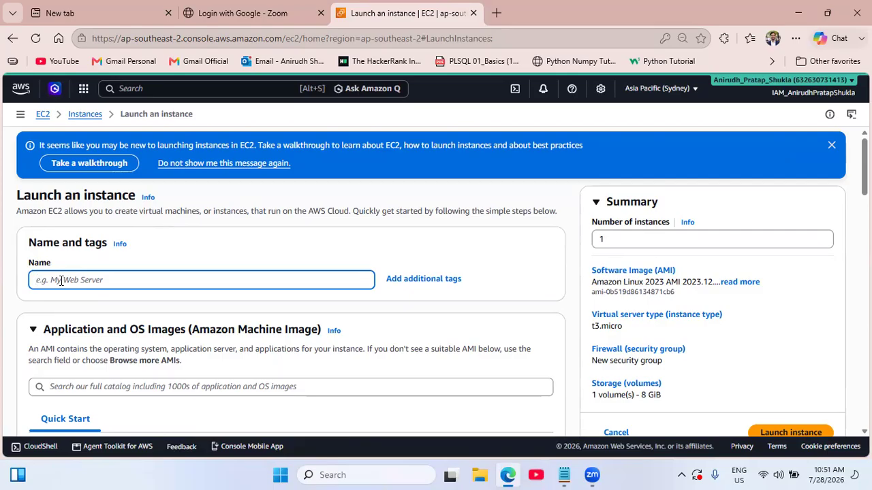
# Switch to Notepad and start a new note with the first line "Project: ITCM".
pyautogui.moveTo(564, 475)
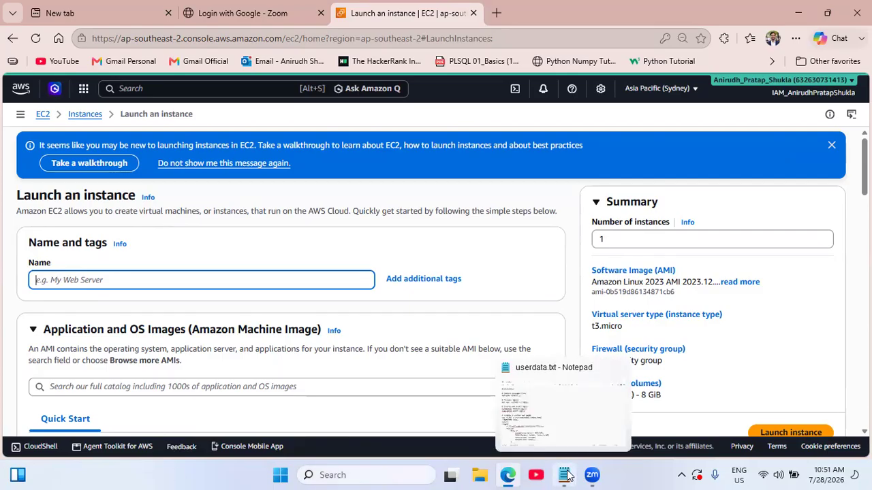
pyautogui.click(557, 406)
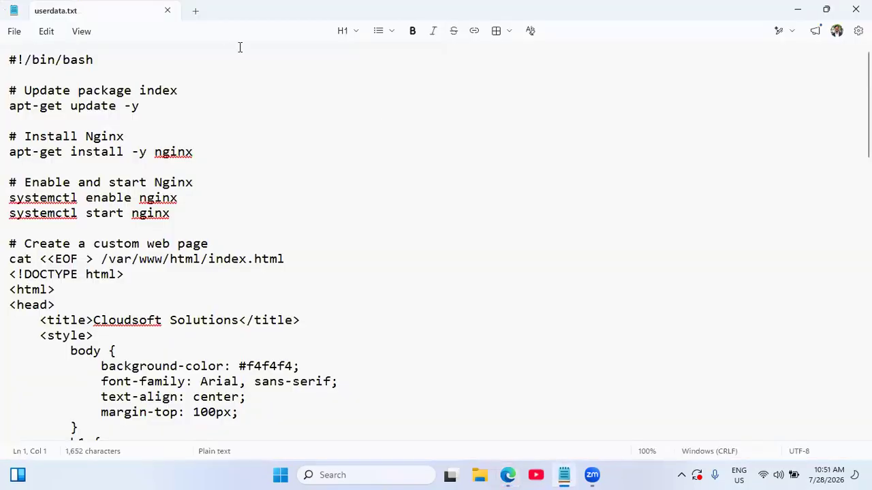
pyautogui.click(195, 10)
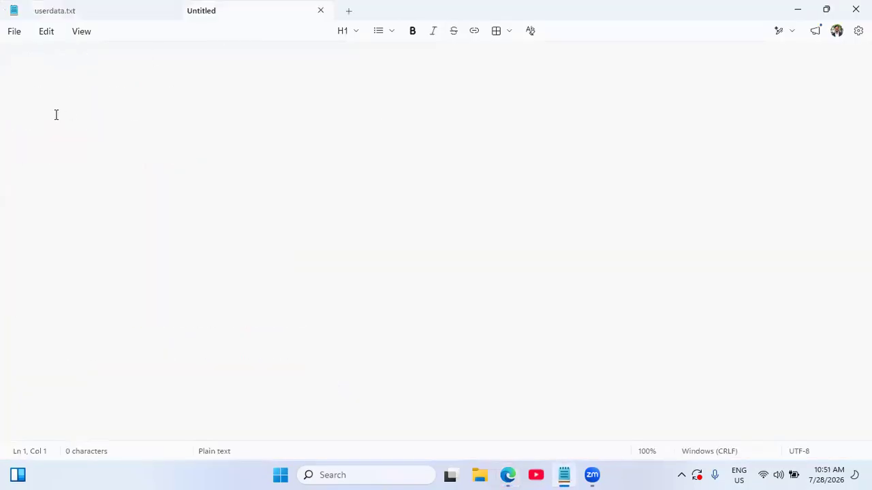
pyautogui.write('Project')
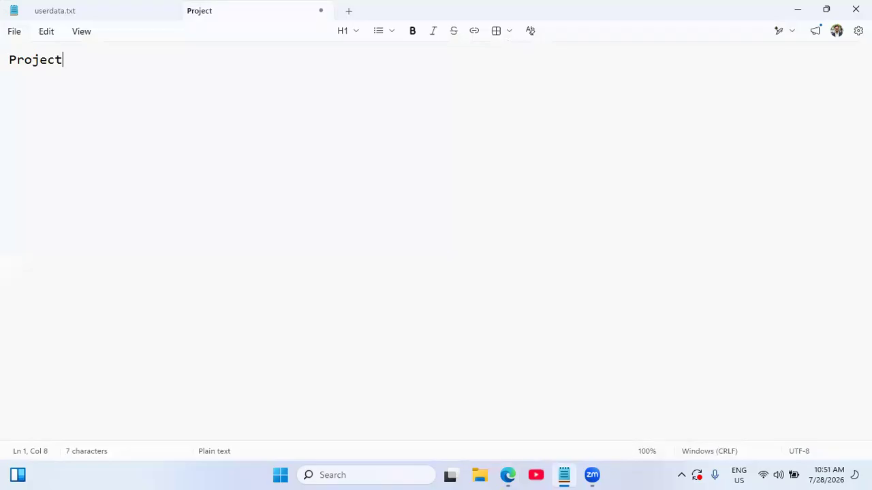
pyautogui.write(': ITCM')
pyautogui.press('Return')
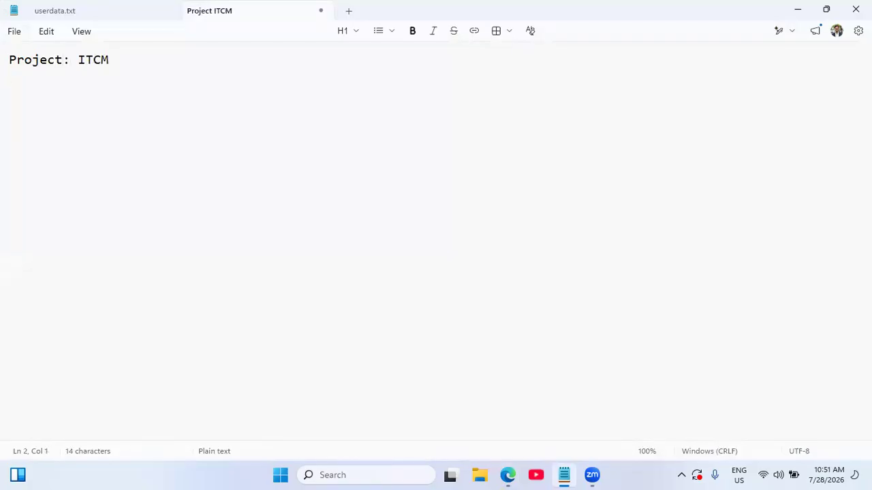
# Add the line "Environment: Production" below the project line of the note.
pyautogui.write('Enviro')
pyautogui.write('nemnt')
pyautogui.press('BackSpace')
pyautogui.press('BackSpace')
pyautogui.press('BackSpace')
pyautogui.press('BackSpace')
pyautogui.write('ment: ')
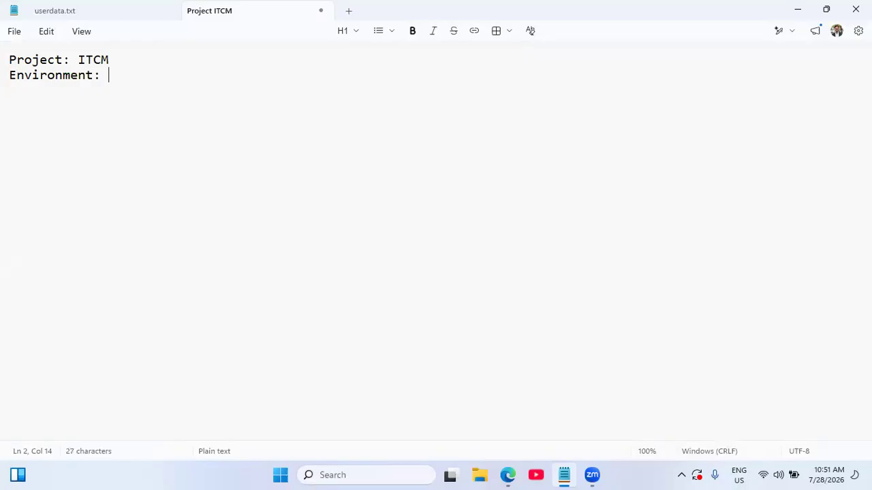
pyautogui.write('Production')
pyautogui.press('Return')
pyautogui.press('Return')
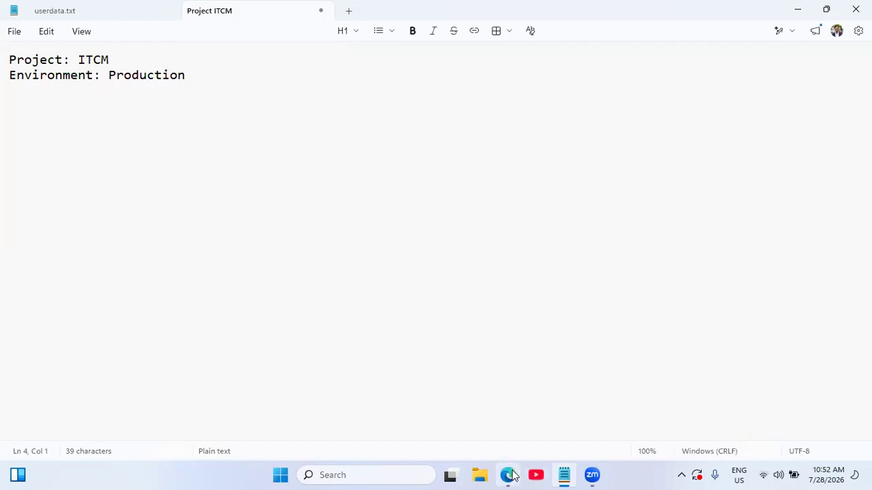
# Add the line "Name: wiprosrv001" directly below the environment line in the Notepad note.
pyautogui.click(508, 475)
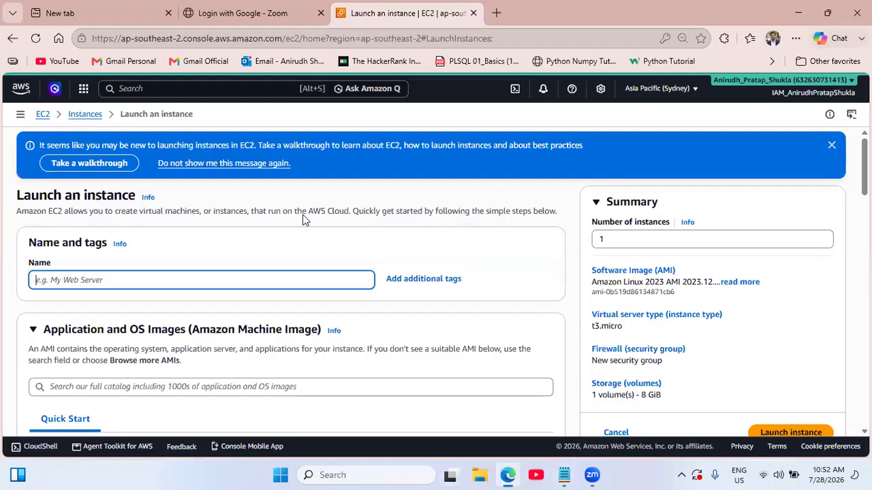
pyautogui.click(564, 474)
pyautogui.click(188, 74)
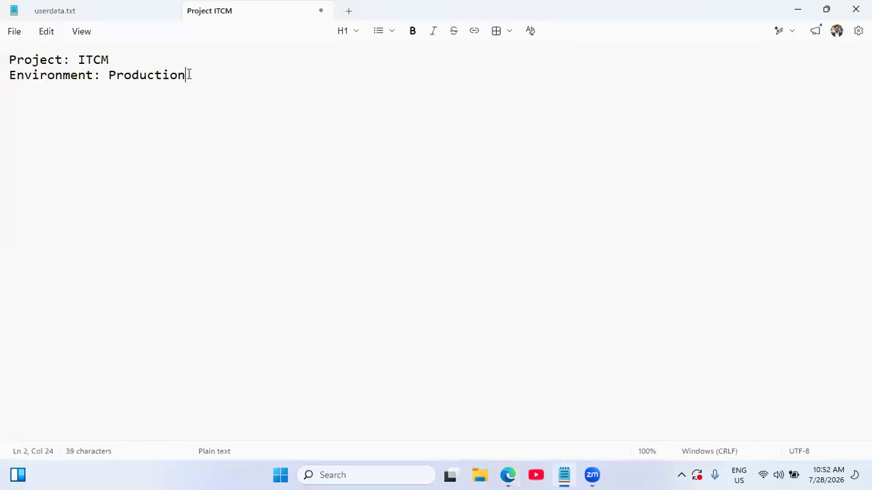
pyautogui.press('Return')
pyautogui.write('Name: ')
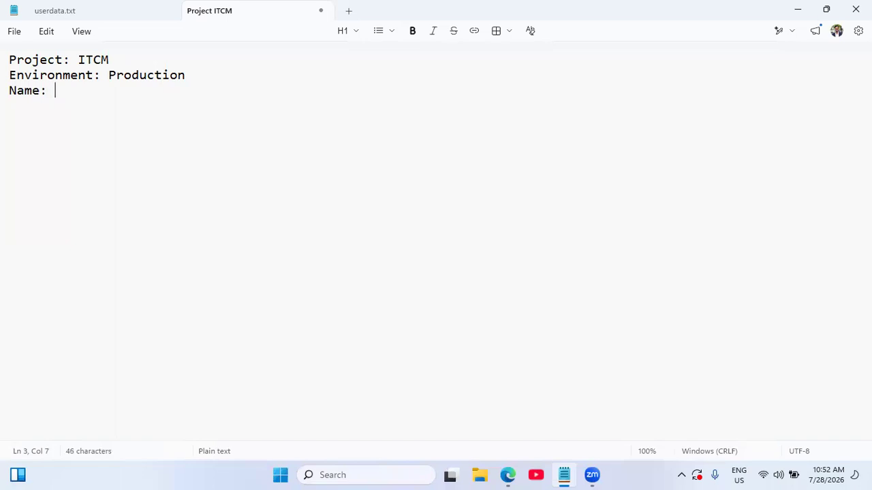
pyautogui.write('wiprosrv001')
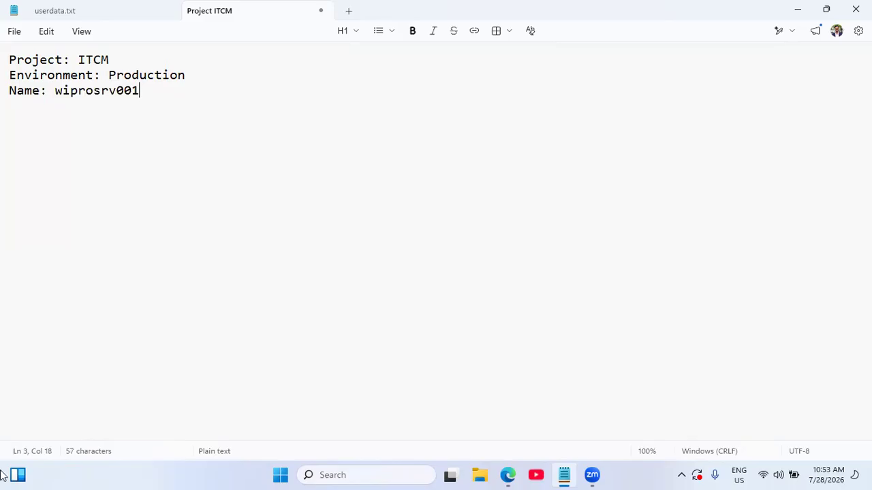
# Switch to the AWS console in Edge and name the new instance wiprosrv001.
pyautogui.hotkey('alt', 'Tab')
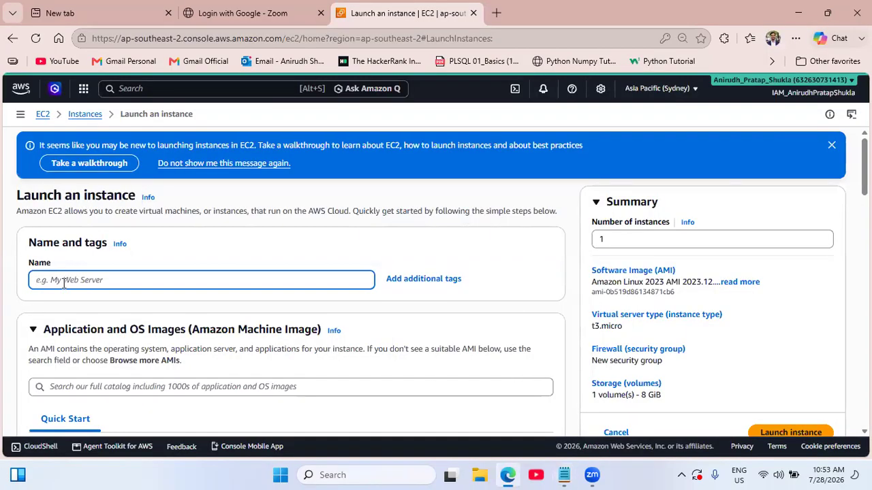
pyautogui.write('wipros')
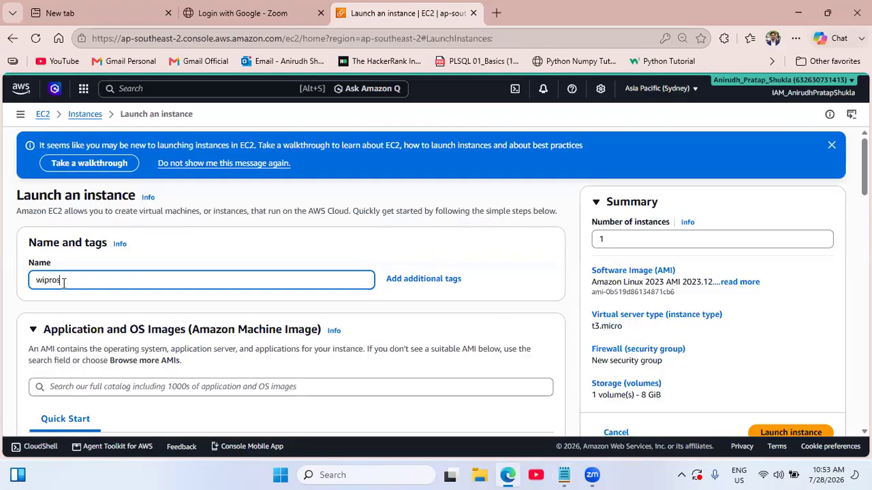
pyautogui.write('mv001')
# Choose Ubuntu as the instance's operating system image and review the image's details.
pyautogui.scroll(-2, 436, 282)
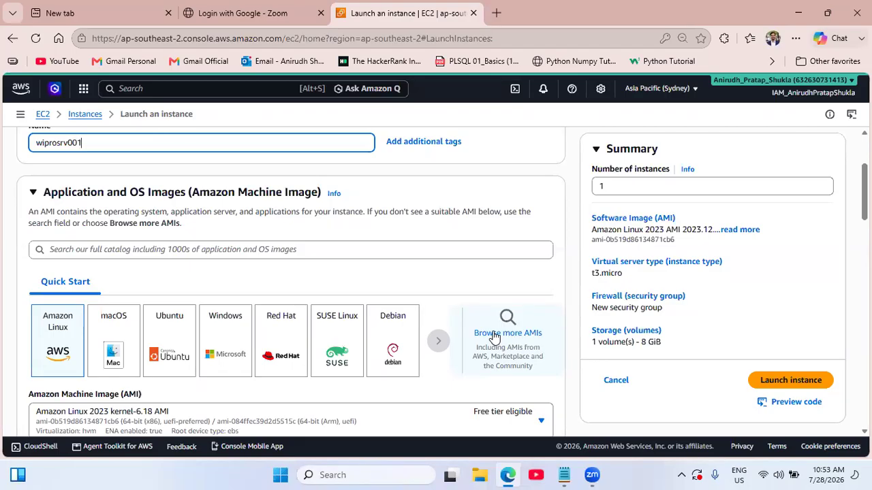
pyautogui.click(173, 344)
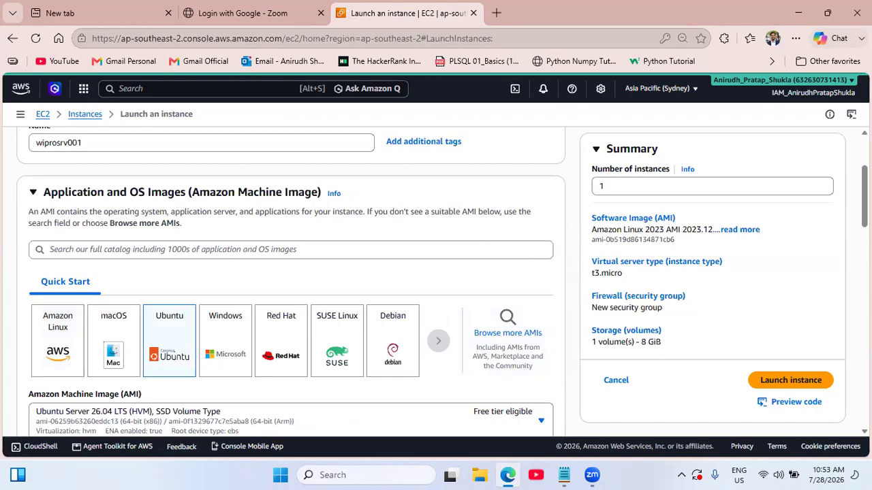
pyautogui.scroll(-4, 291, 282)
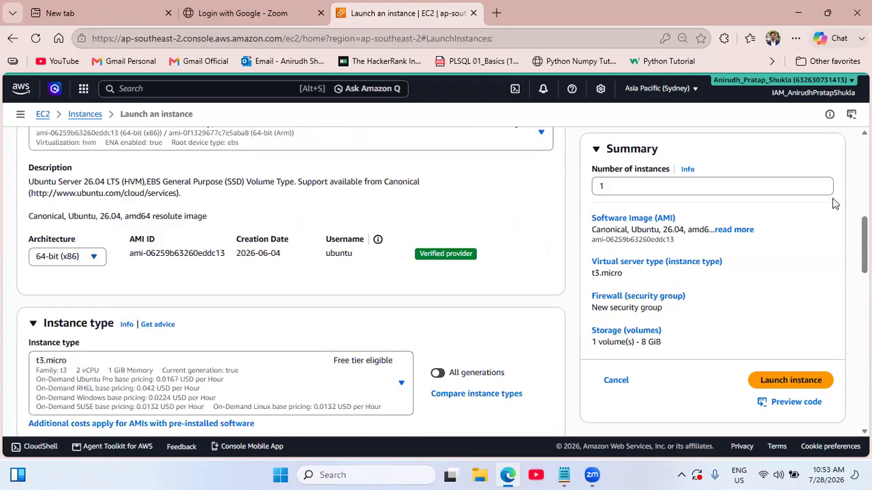
pyautogui.moveTo(864, 245); pyautogui.dragTo(864, 210)
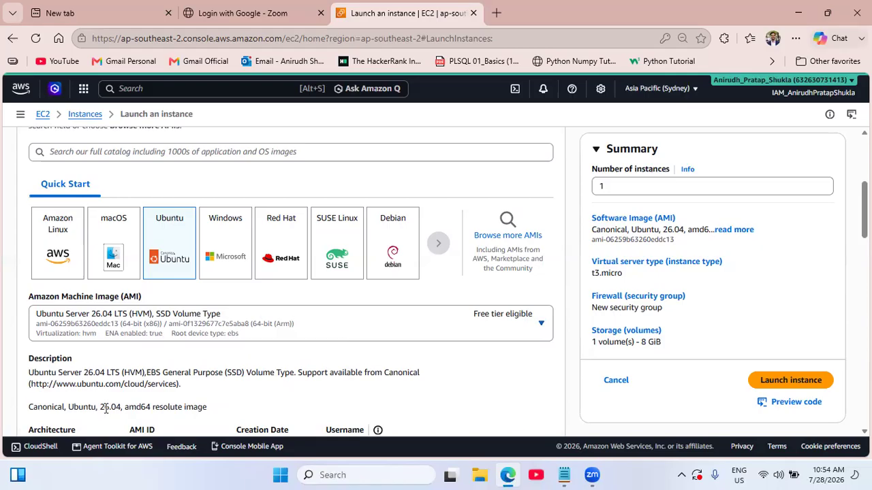
# Switch to Notepad and add the hypervisor lines "Xensource - Nitro" and "VMware esxi server" below the server name.
pyautogui.moveTo(563, 471)
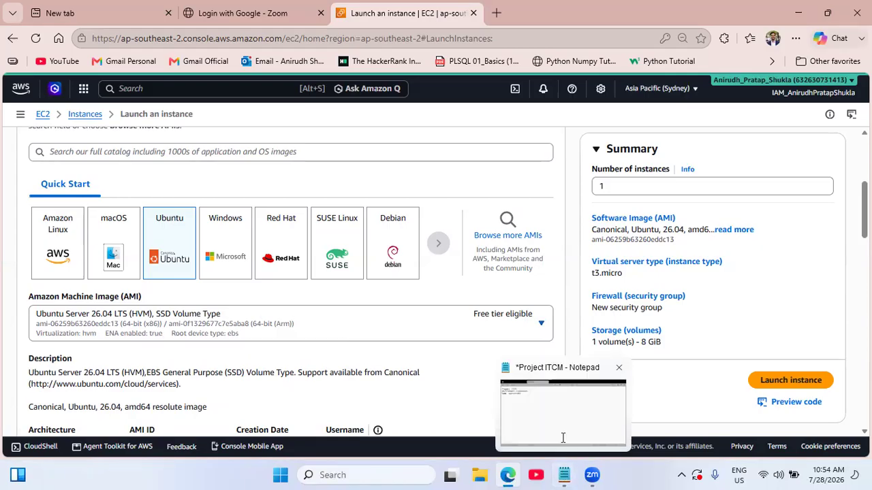
pyautogui.click(563, 439)
pyautogui.press('Return')
pyautogui.press('Return')
pyautogui.press('Return')
pyautogui.write('Xensource ')
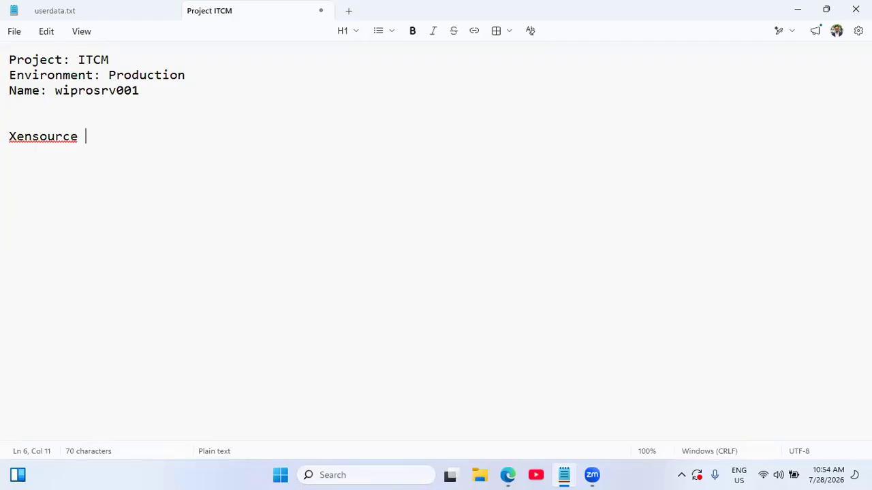
pyautogui.write('- Nitro')
pyautogui.press('Return')
pyautogui.press('Return')
pyautogui.write('Vmware esxi server')
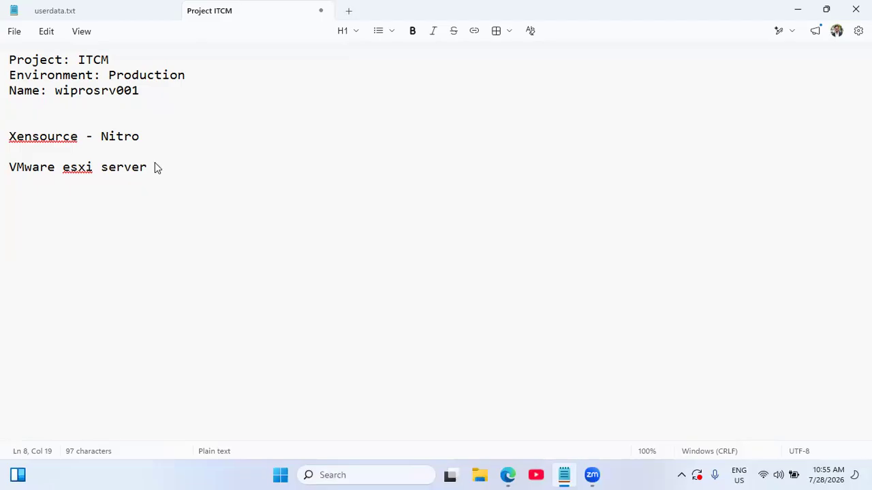
# Add "Hyperv" and "Kvm" to the hypervisor list, leaving a blank line between entries.
pyautogui.press('Return')
pyautogui.press('Return')
pyautogui.write('Hyperv')
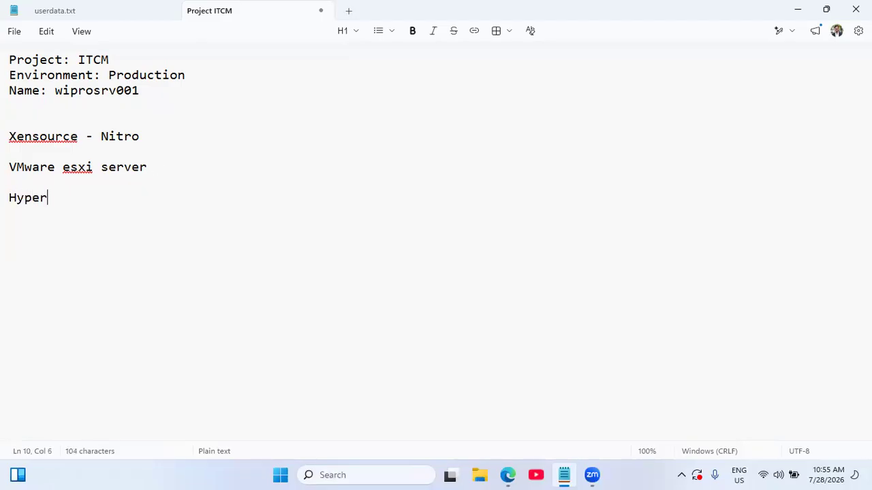
pyautogui.press('Return')
pyautogui.press('Return')
pyautogui.write('Kvm')
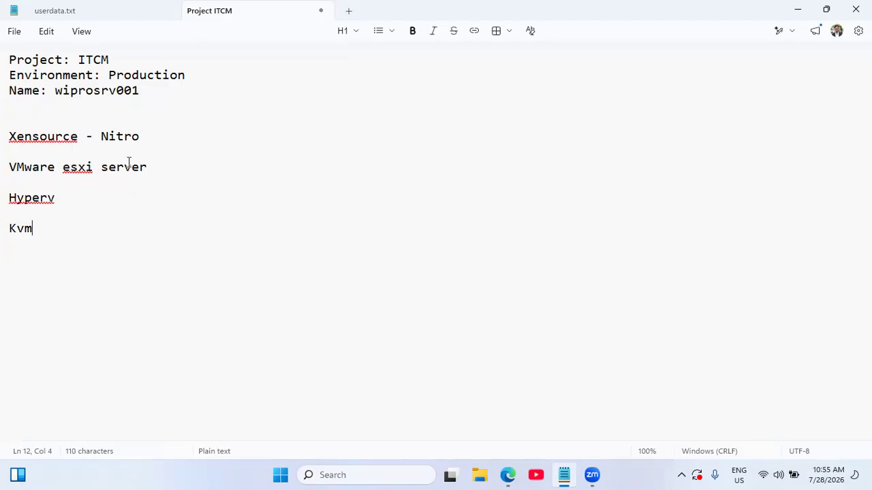
# Switch back to the AWS console in Edge and open the instance type comparison to look through the available types.
pyautogui.press('super+Tab')
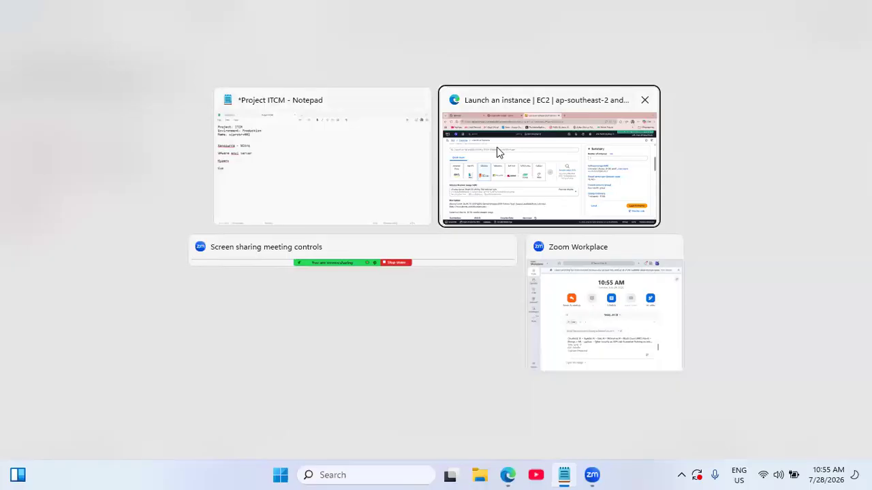
pyautogui.hotkey('alt', 'Tab')
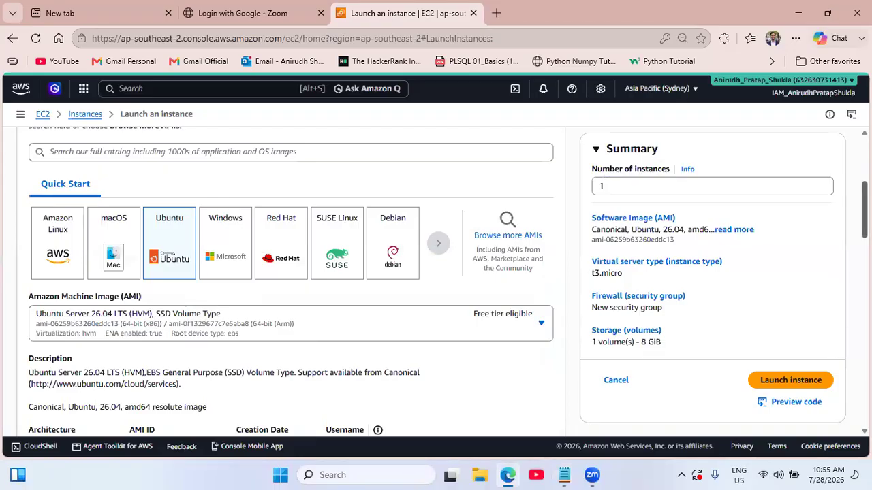
pyautogui.scroll(-2, 333, 286)
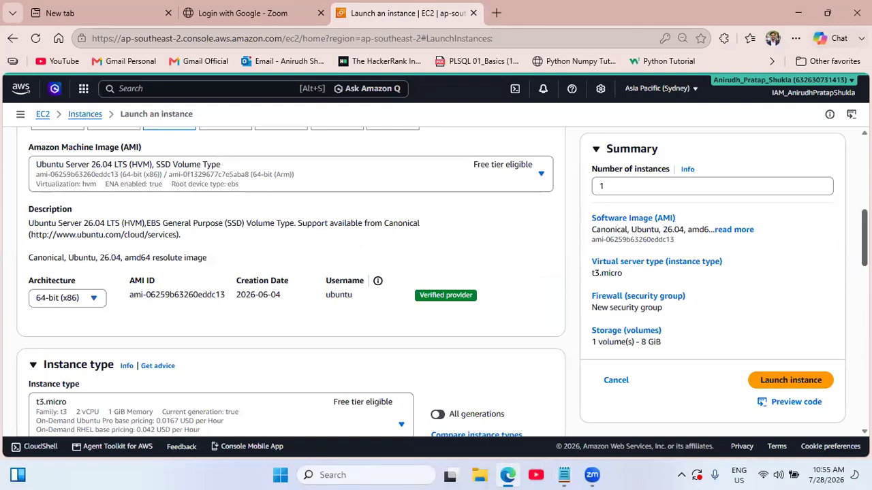
pyautogui.scroll(-2, 291, 279)
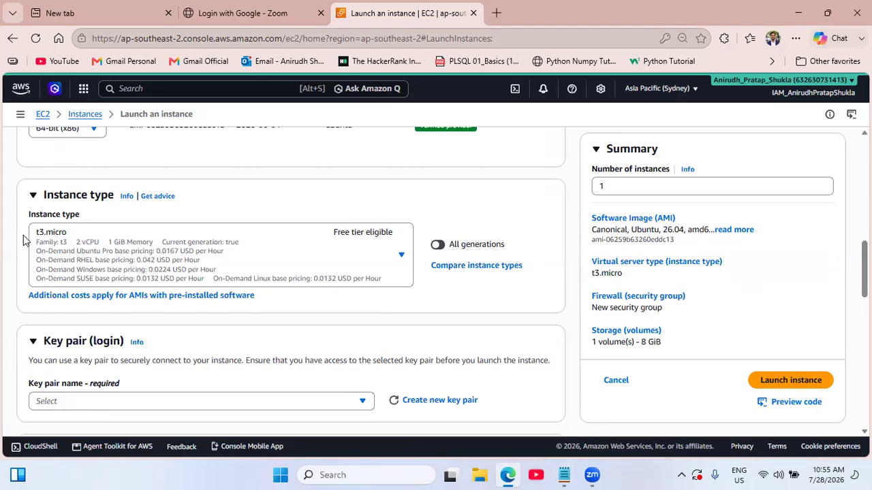
pyautogui.click(465, 267)
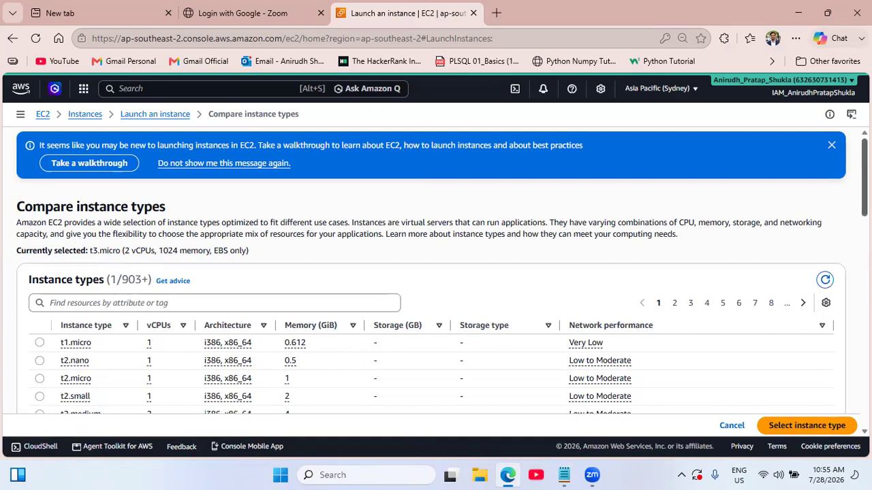
pyautogui.moveTo(864, 201); pyautogui.dragTo(864, 405)
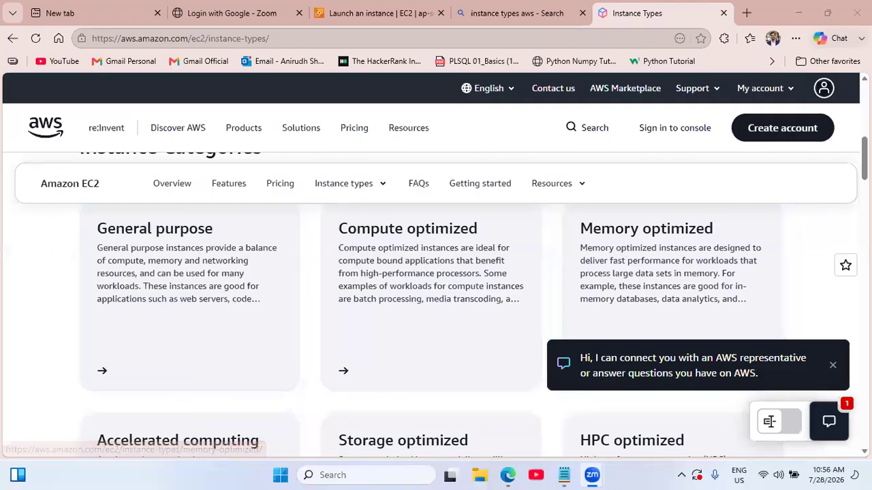
# Review the instance categories on the AWS instance types page and examine the general purpose instance size tables.
pyautogui.scroll(-3, 833, 204)
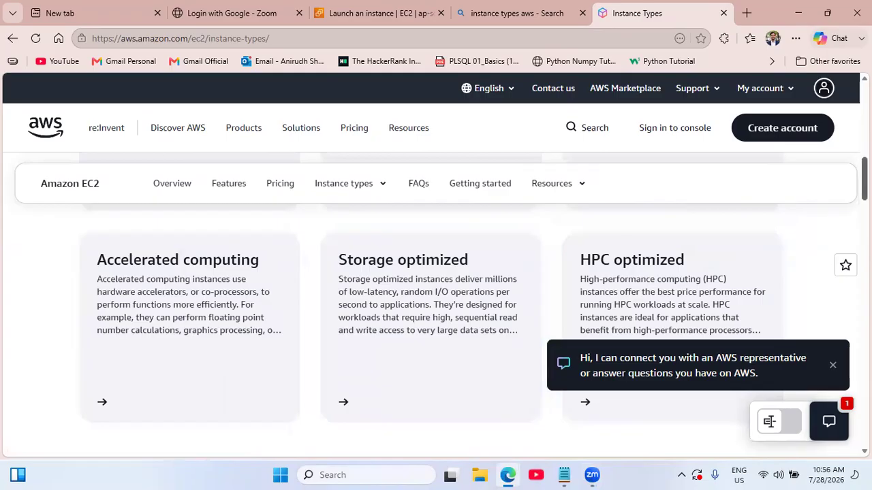
pyautogui.scroll(3, 436, 327)
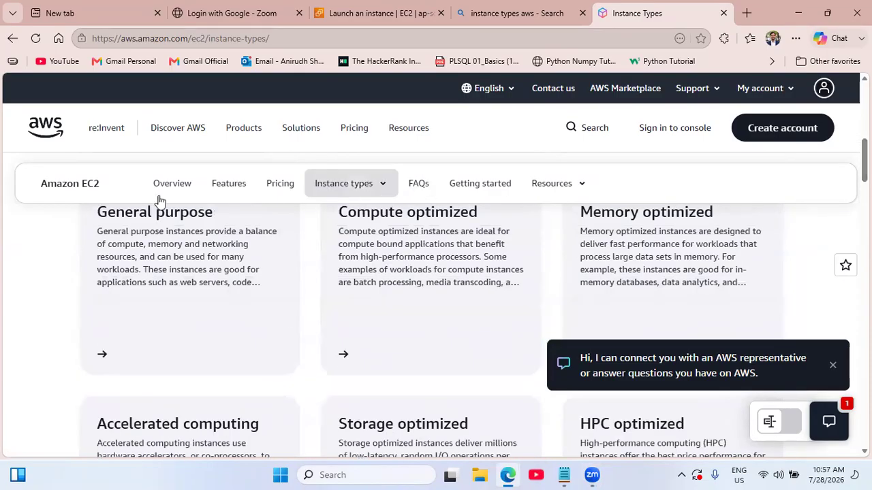
pyautogui.click(109, 250)
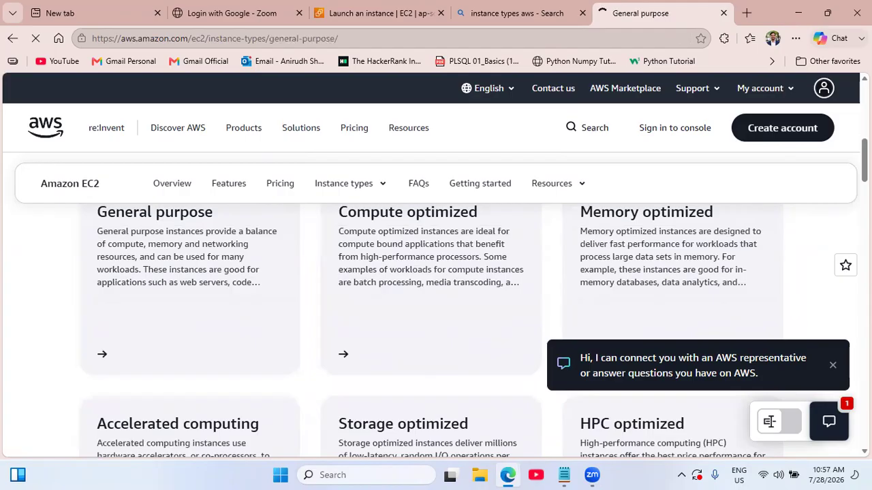
pyautogui.scroll(-10, 436, 327)
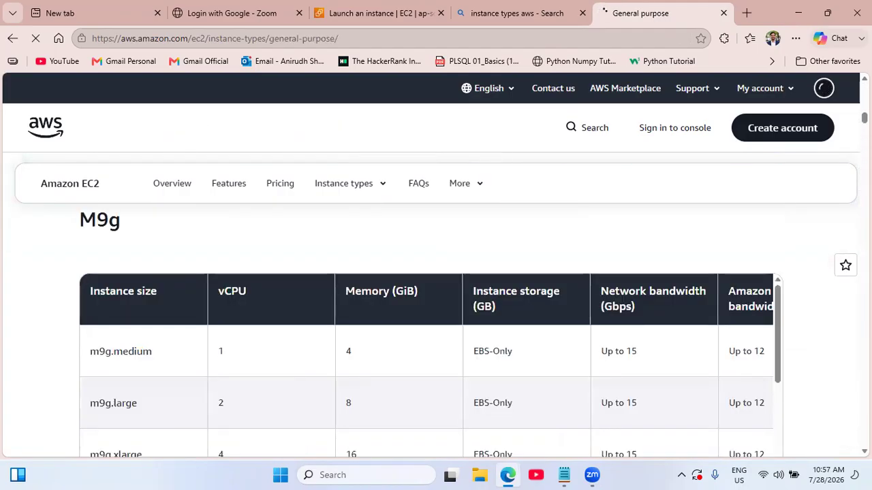
pyautogui.scroll(-20, 436, 327)
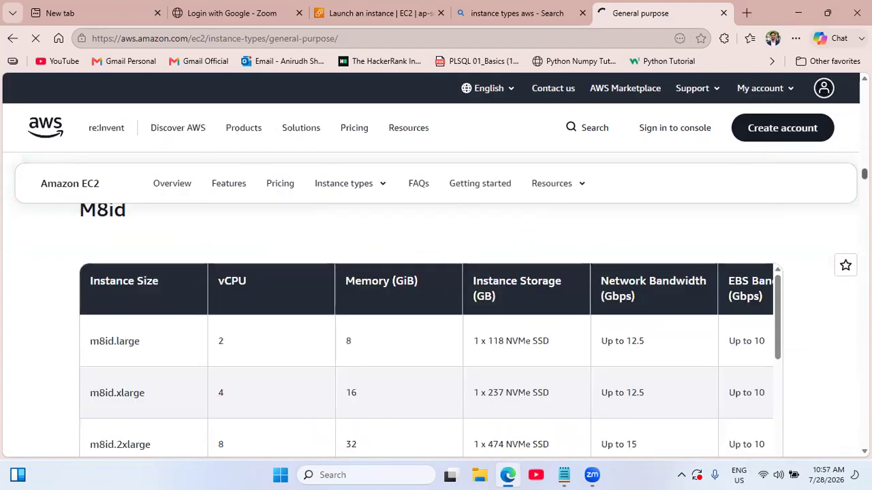
# Look back through the general purpose instance size tables, from M8id up to the instance categories section.
pyautogui.scroll(6, 436, 314)
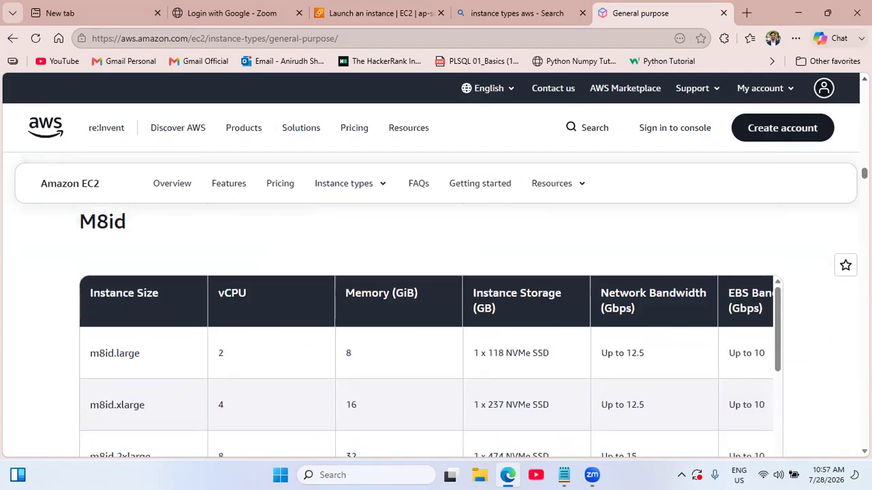
pyautogui.scroll(3, 436, 313)
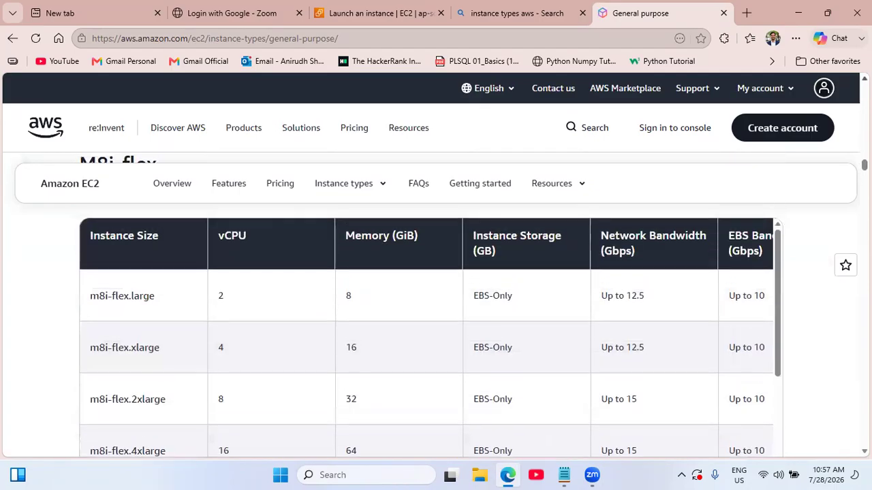
pyautogui.scroll(10, 436, 314)
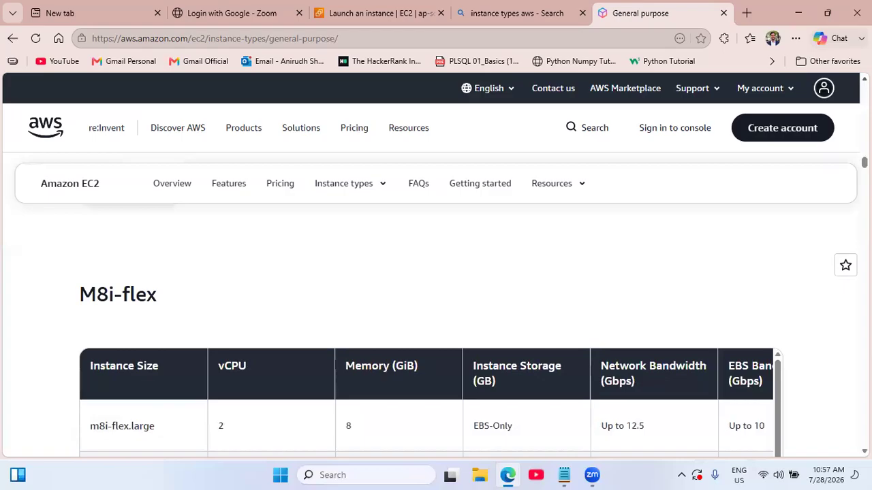
pyautogui.scroll(1, 436, 313)
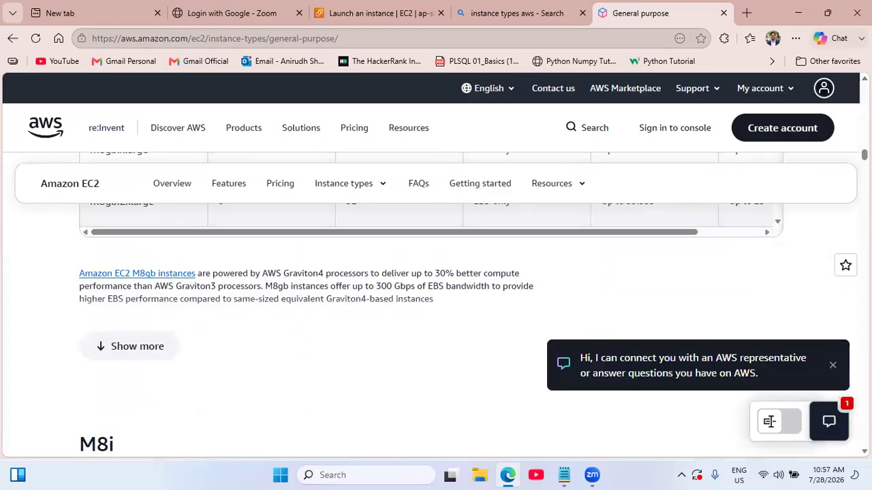
pyautogui.scroll(6, 436, 313)
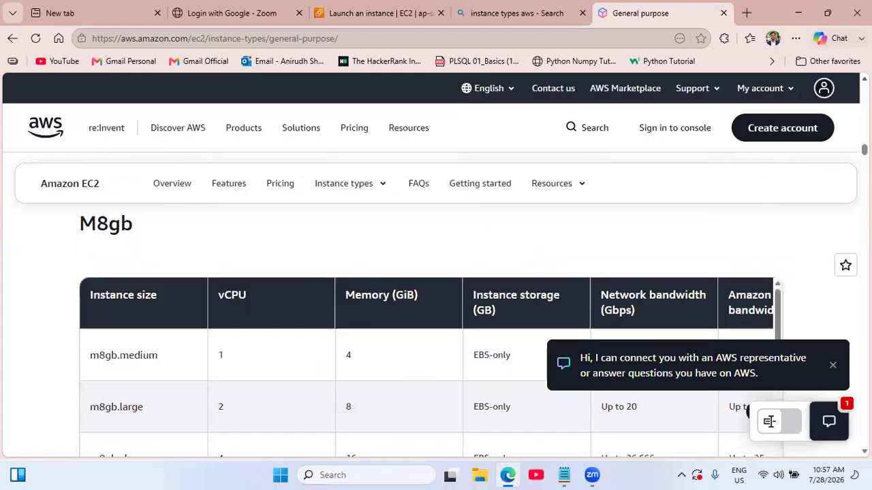
pyautogui.scroll(8, 436, 313)
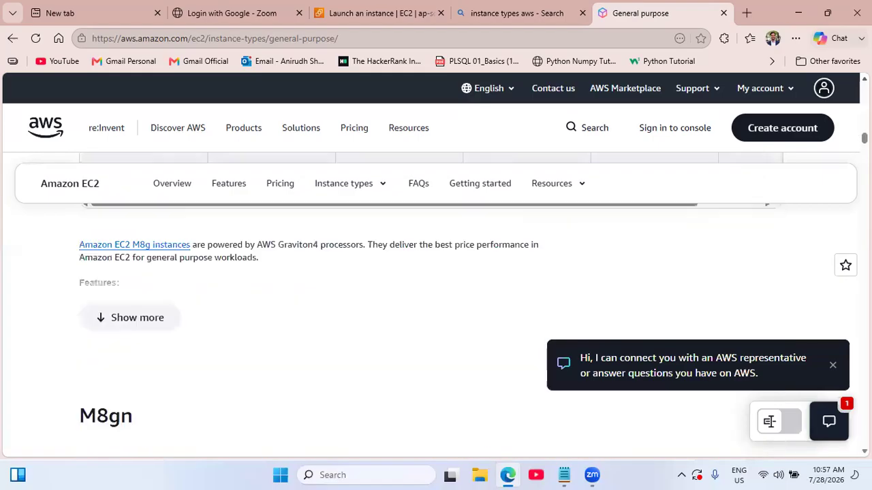
pyautogui.scroll(10, 436, 313)
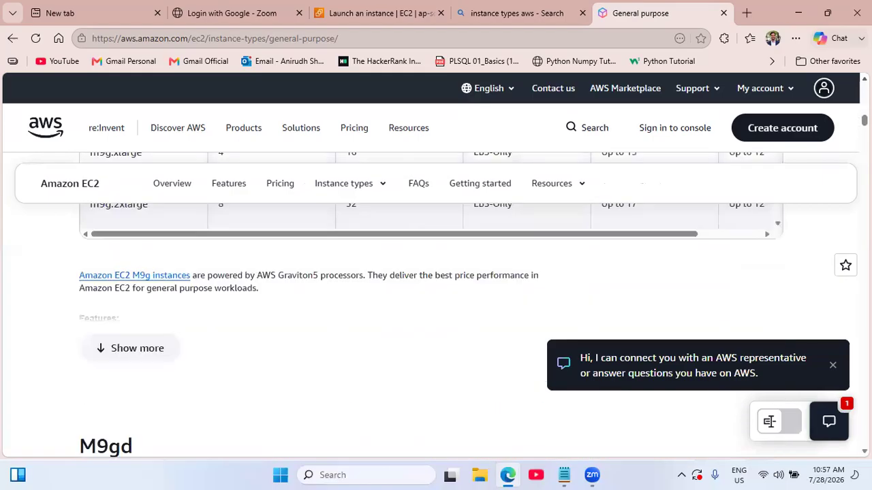
pyautogui.scroll(10, 435, 314)
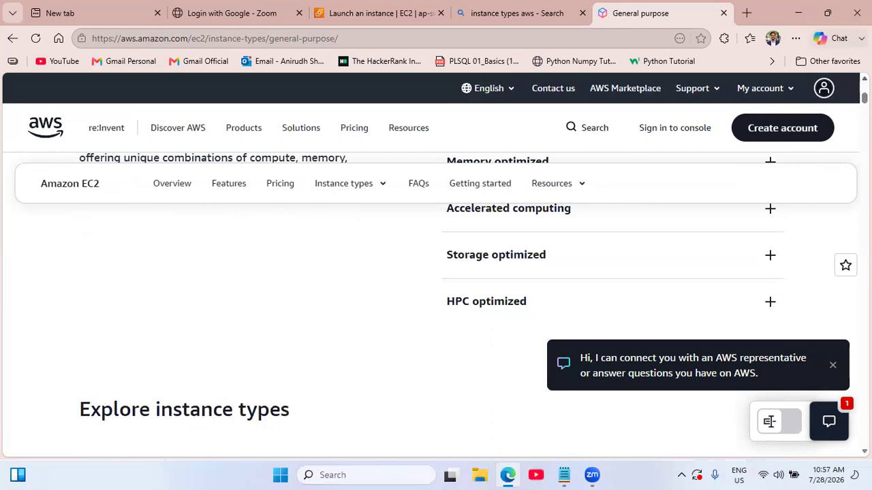
pyautogui.scroll(3, 436, 313)
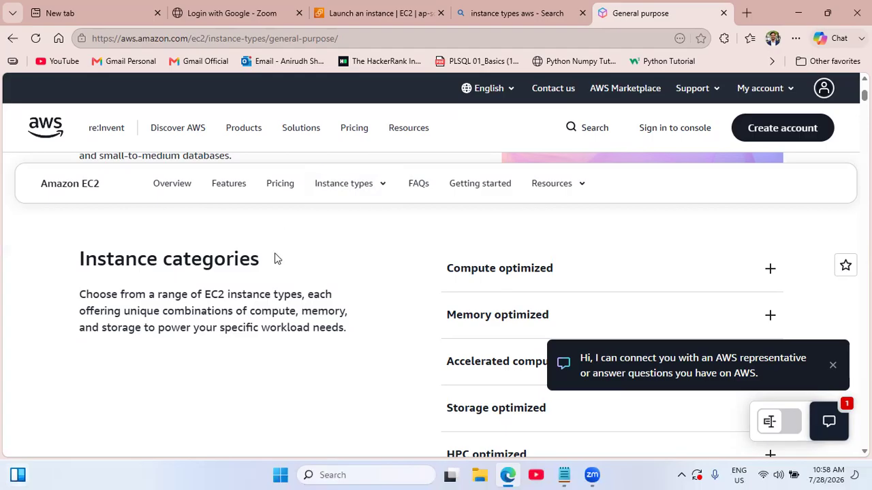
# Expand the Memory optimized category and look through the instance type cards under Explore instance types.
pyautogui.click(506, 324)
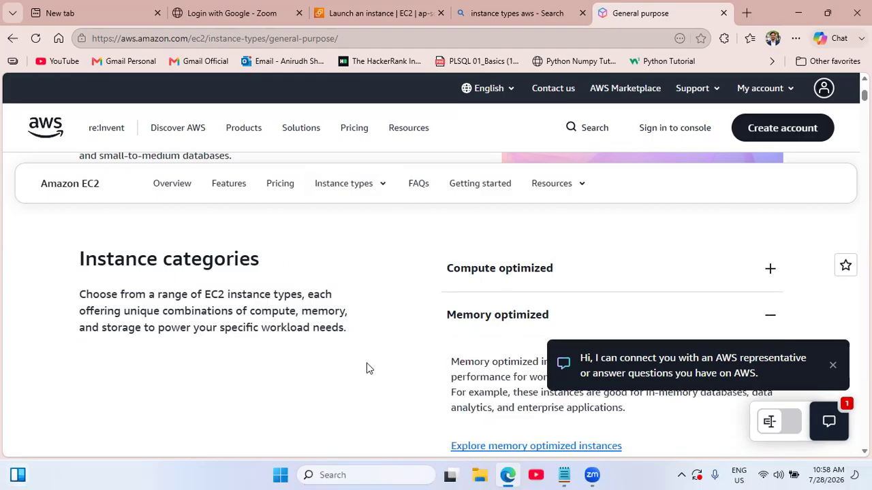
pyautogui.scroll(-1, 366, 369)
pyautogui.scroll(-3, 366, 369)
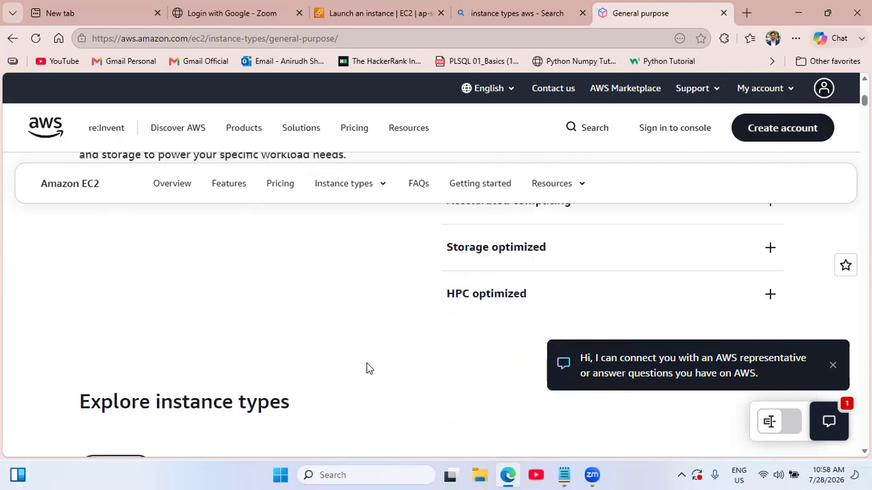
pyautogui.scroll(-5, 366, 368)
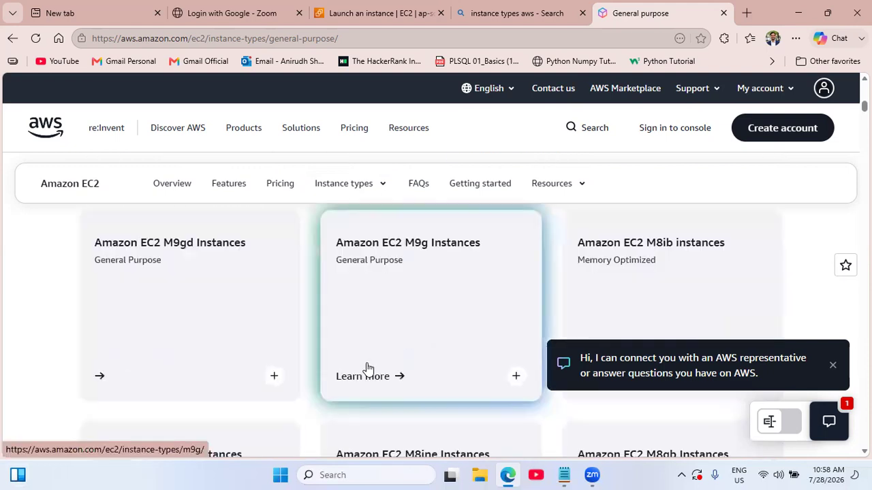
pyautogui.scroll(-1, 366, 368)
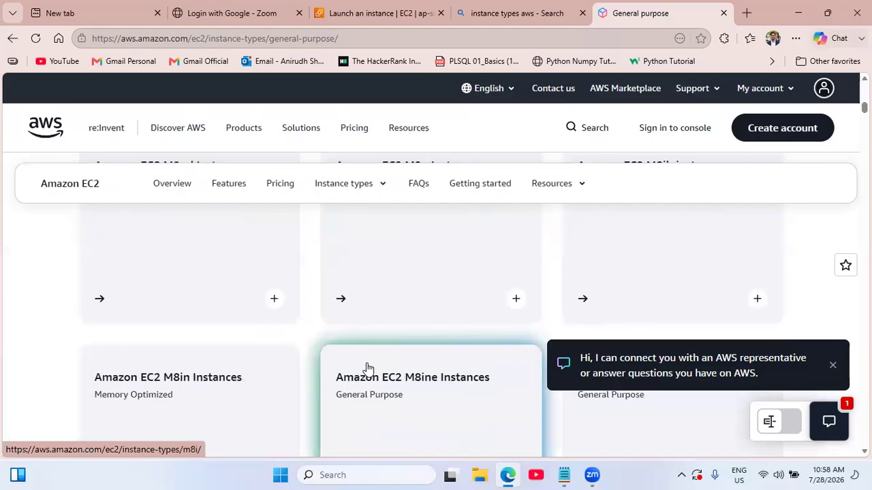
pyautogui.scroll(-1, 368, 369)
pyautogui.scroll(-2, 367, 369)
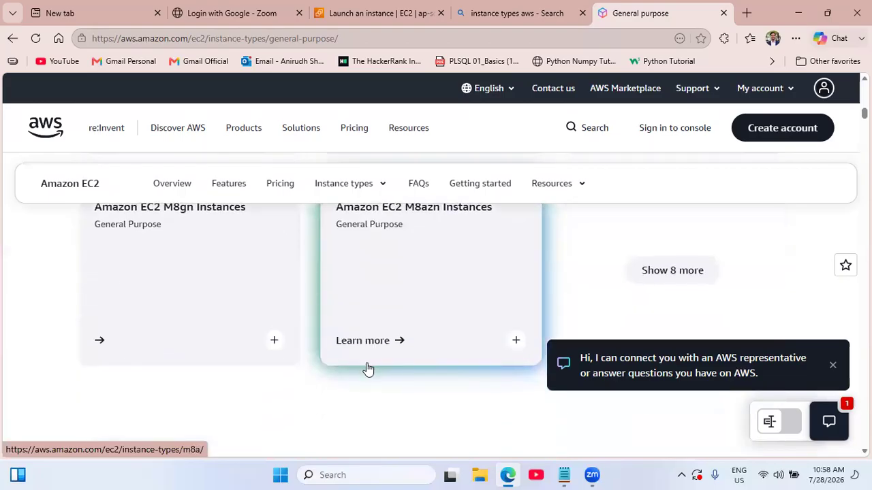
# Examine the M9g instance size table across all its columns, from the instance sizes to the EBS bandwidth.
pyautogui.scroll(-5, 367, 369)
pyautogui.scroll(-1, 367, 369)
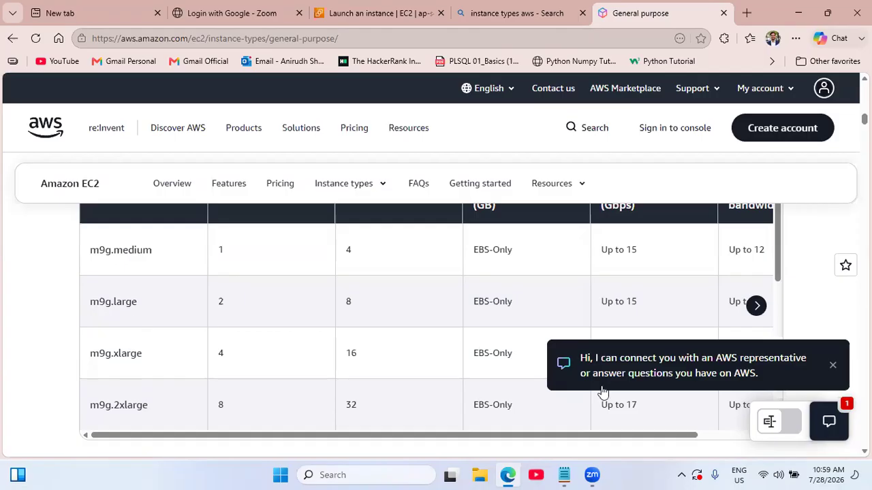
pyautogui.moveTo(551, 436); pyautogui.dragTo(646, 434)
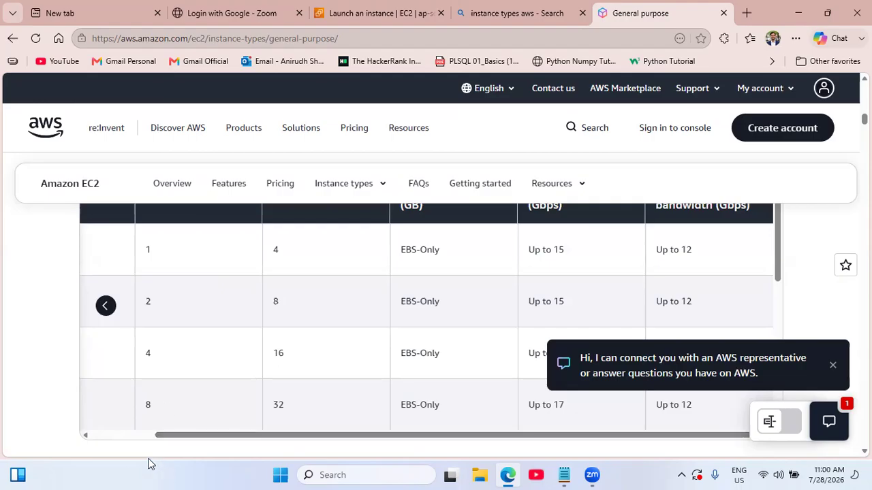
pyautogui.moveTo(185, 436); pyautogui.dragTo(97, 438)
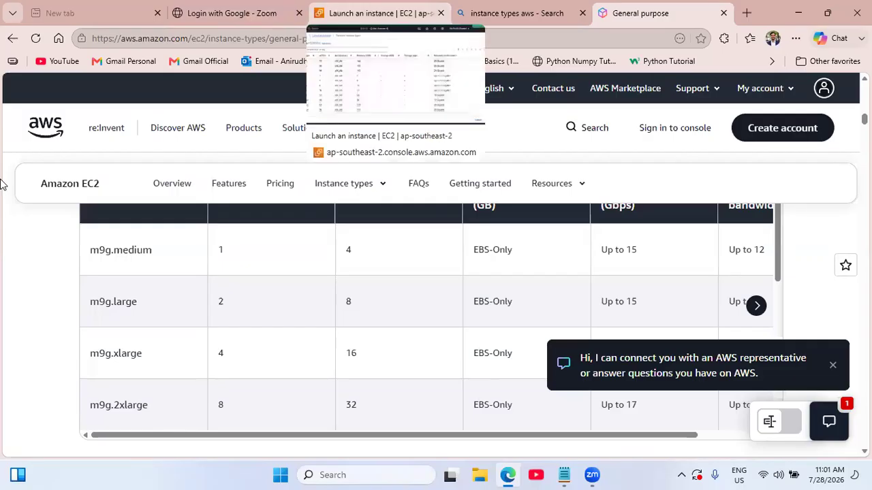
# Return to the EC2 launch form and create an RSA key pair named myfirstkey in .pem format.
pyautogui.click(378, 13)
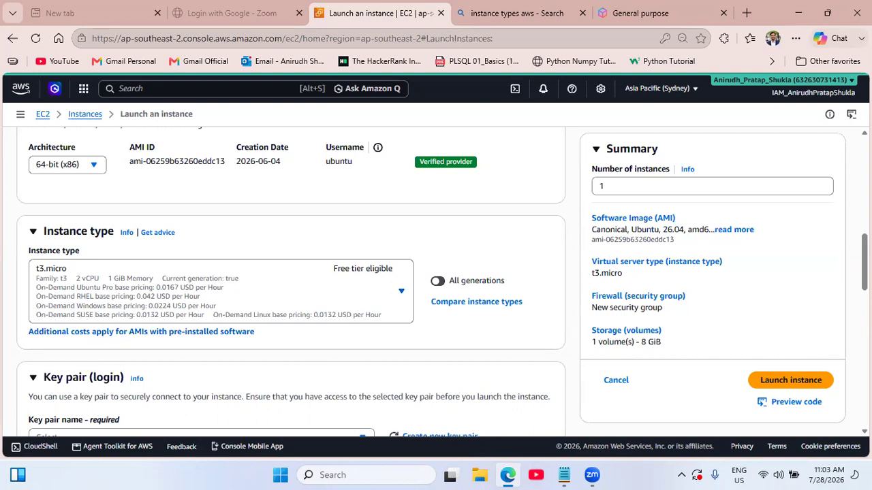
pyautogui.scroll(-1, 436, 286)
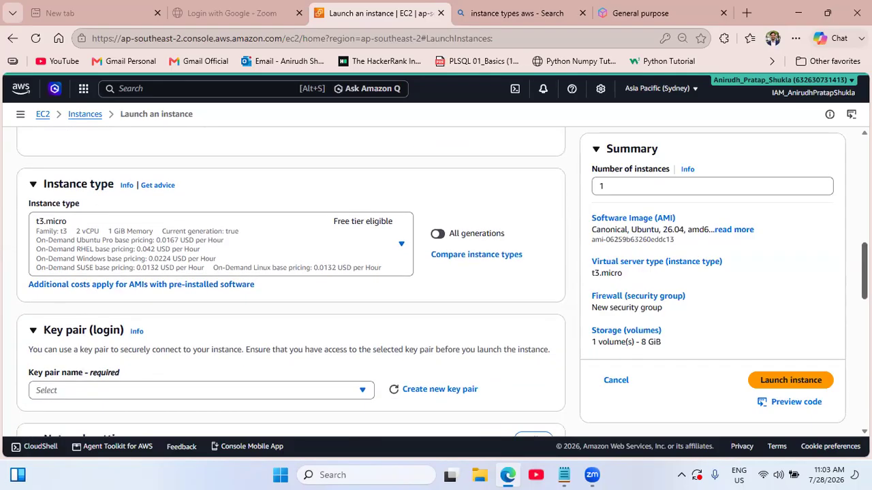
pyautogui.scroll(-1, 291, 279)
pyautogui.scroll(-1, 145, 201)
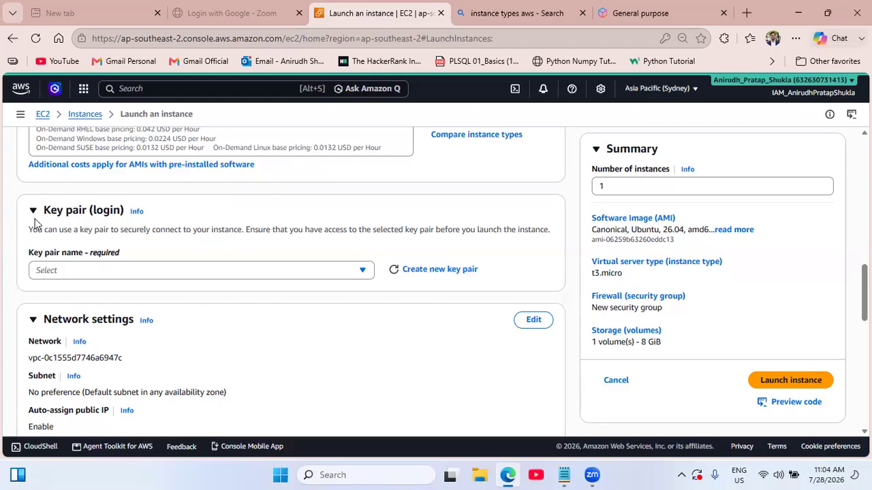
pyautogui.click(454, 271)
pyautogui.click(306, 200)
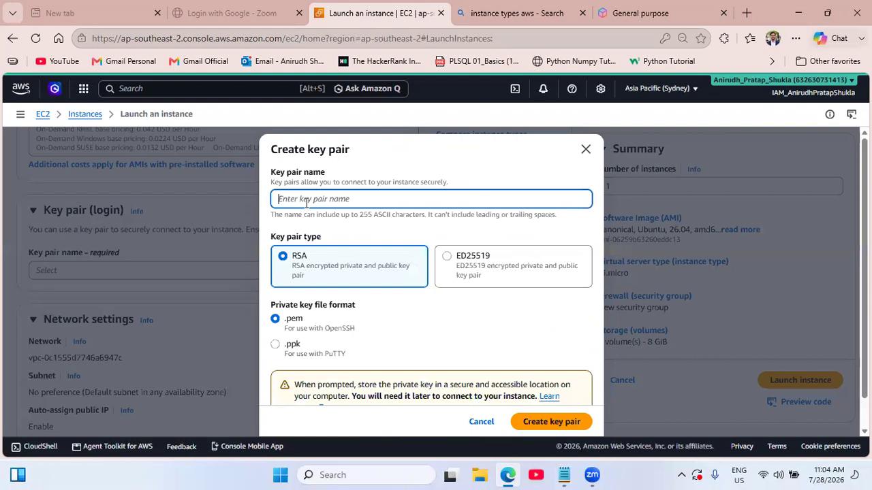
pyautogui.write('myfir')
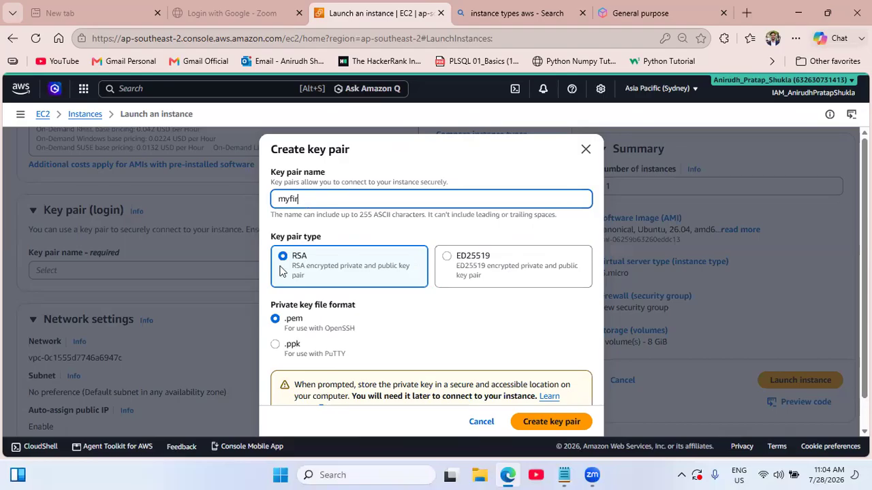
pyautogui.write('stkey')
pyautogui.click(548, 423)
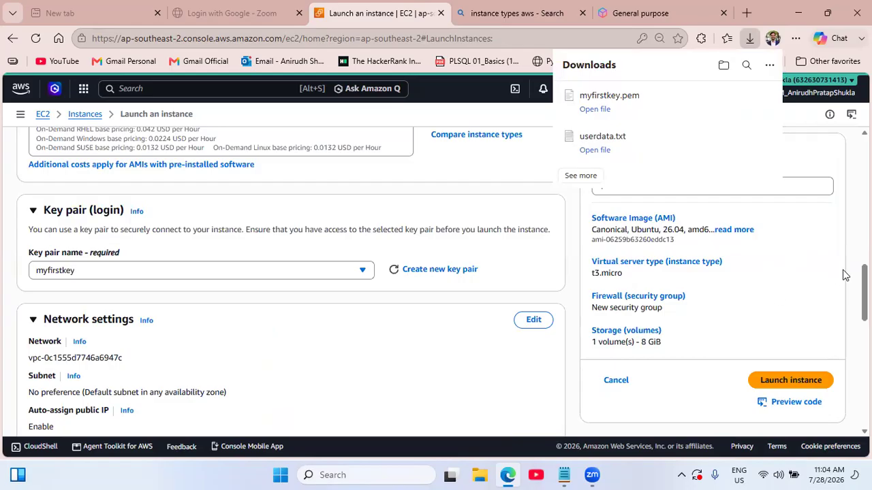
# Review the network settings, set the root volume size to 15 GiB, and open its volume type options.
pyautogui.moveTo(864, 279); pyautogui.dragTo(864, 302)
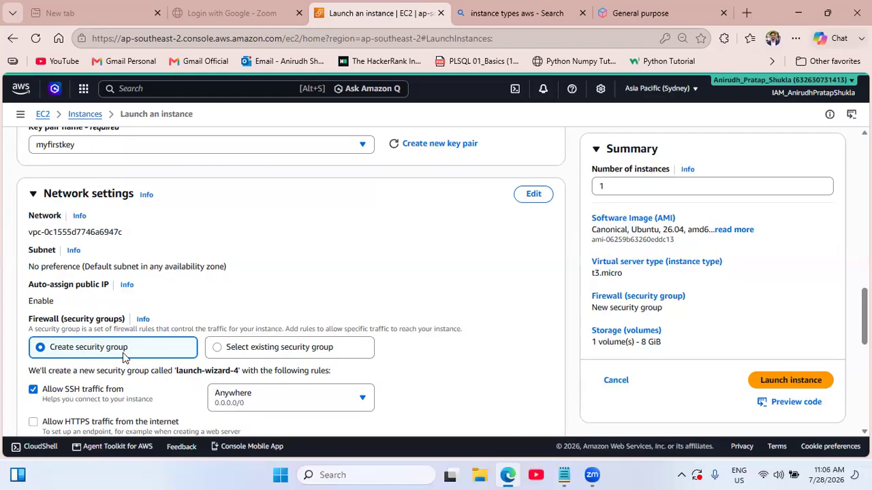
pyautogui.scroll(-3, 863, 321)
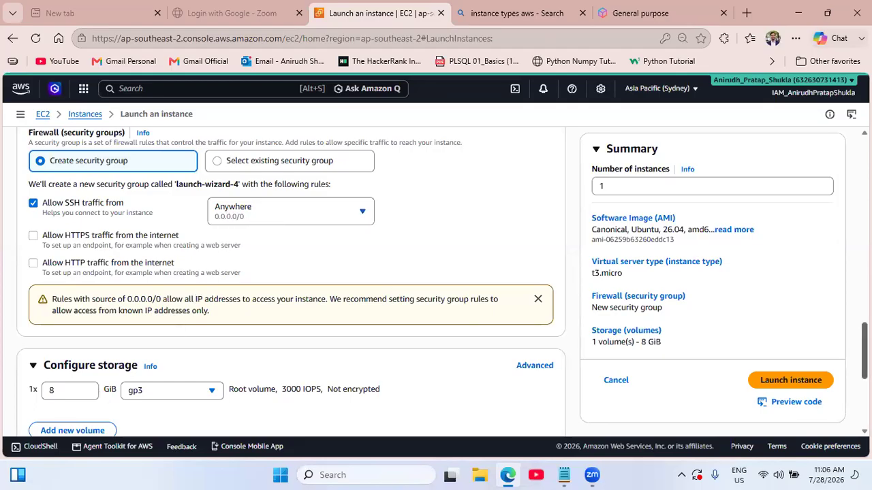
pyautogui.scroll(-2, 101, 395)
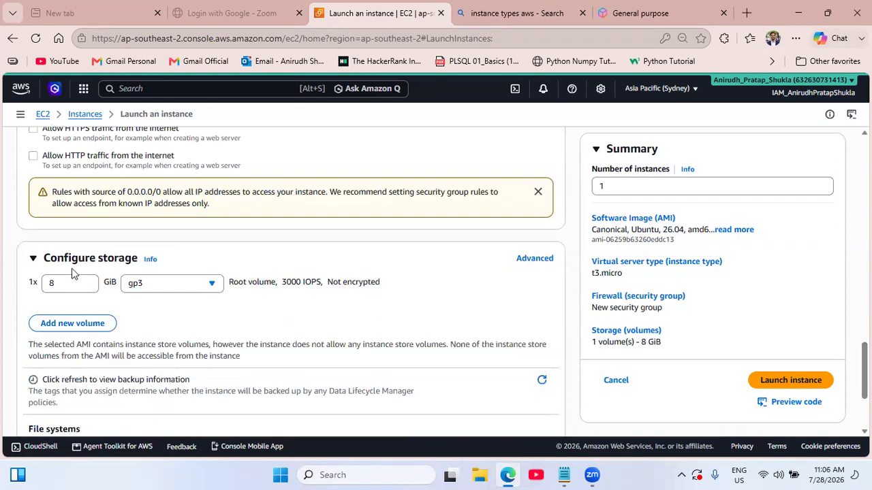
pyautogui.click(87, 281)
pyautogui.click(88, 281)
pyautogui.click(87, 281)
pyautogui.click(88, 281)
pyautogui.click(88, 282)
pyautogui.click(88, 281)
pyautogui.click(89, 281)
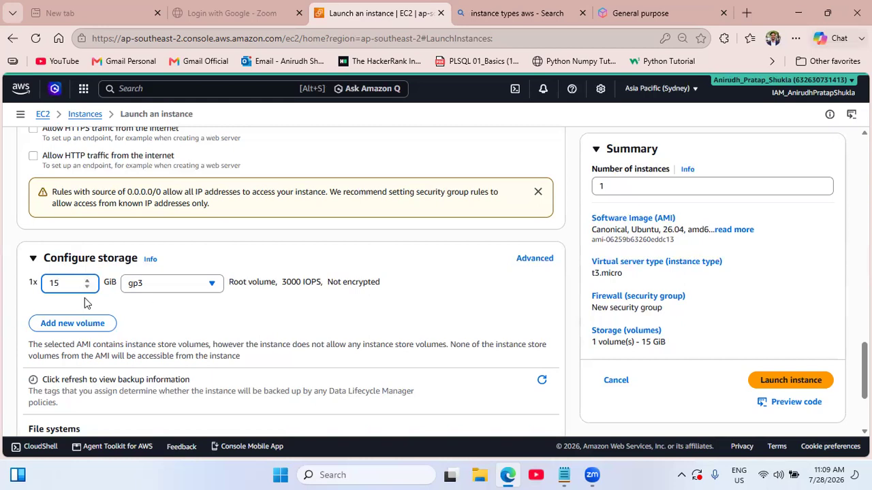
pyautogui.click(169, 286)
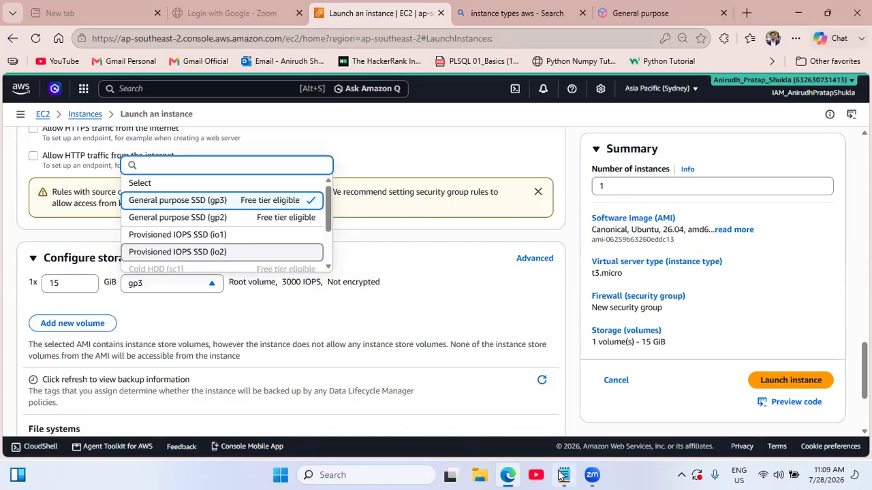
# Switch to Notepad and add the lines "IOPS" and "Throughput" below the hypervisor list, separated by a blank line.
pyautogui.moveTo(562, 474)
pyautogui.click(556, 427)
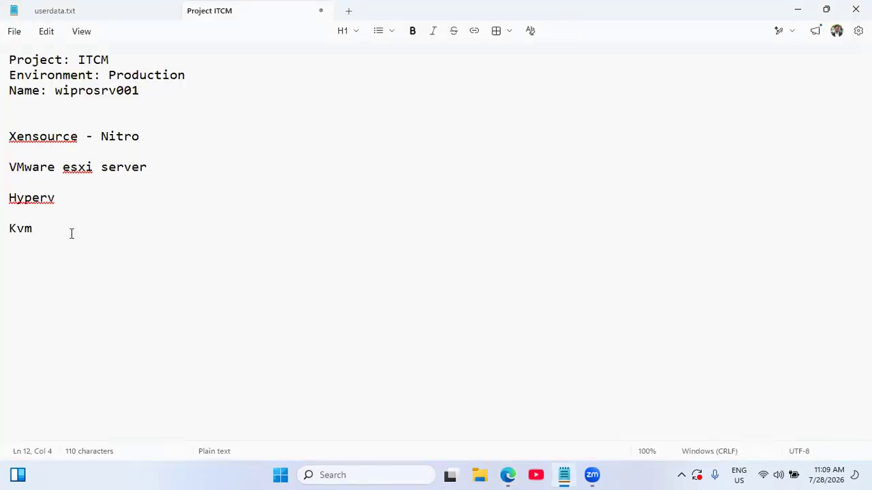
pyautogui.press('Return')
pyautogui.press('Return')
pyautogui.press('Return')
pyautogui.write('IOPS')
pyautogui.press('Return')
pyautogui.press('Return')
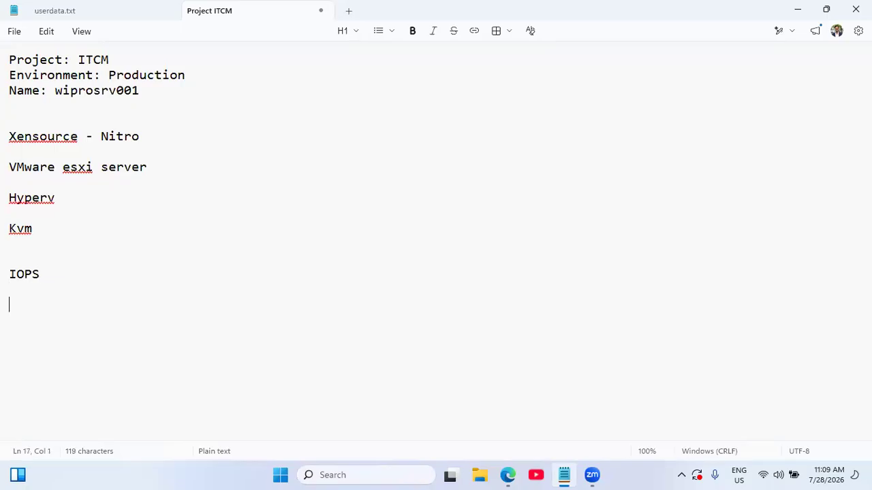
pyautogui.write('Through')
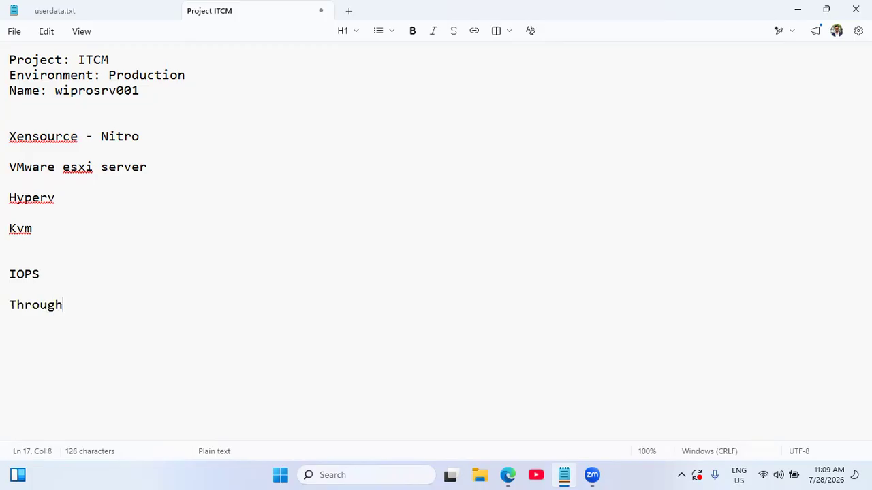
pyautogui.write('put')
pyautogui.press('Return')
pyautogui.press('Return')
# Switch back to the AWS console in Edge and show the root volume's details in the advanced storage settings.
pyautogui.hotkey('alt', 'Tab')
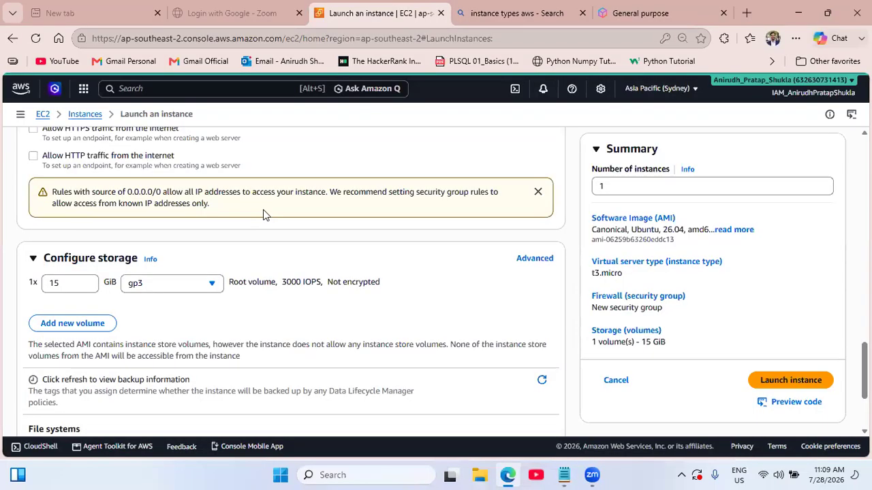
pyautogui.click(530, 259)
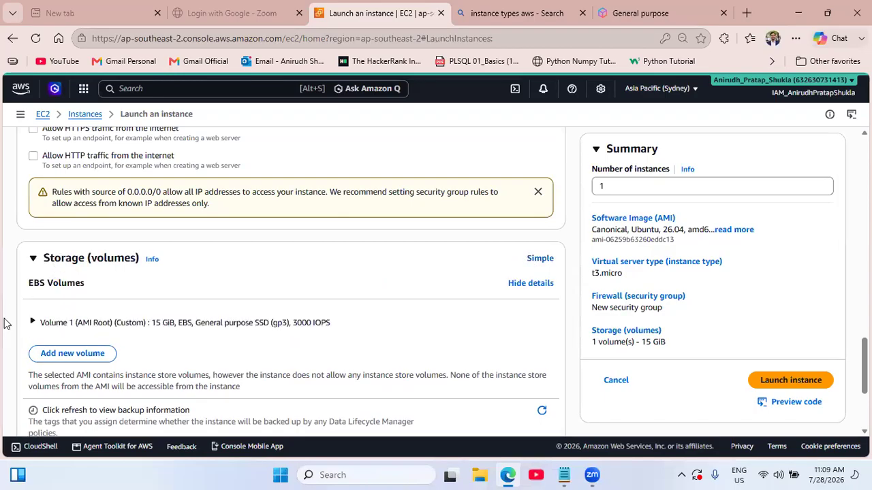
pyautogui.click(32, 322)
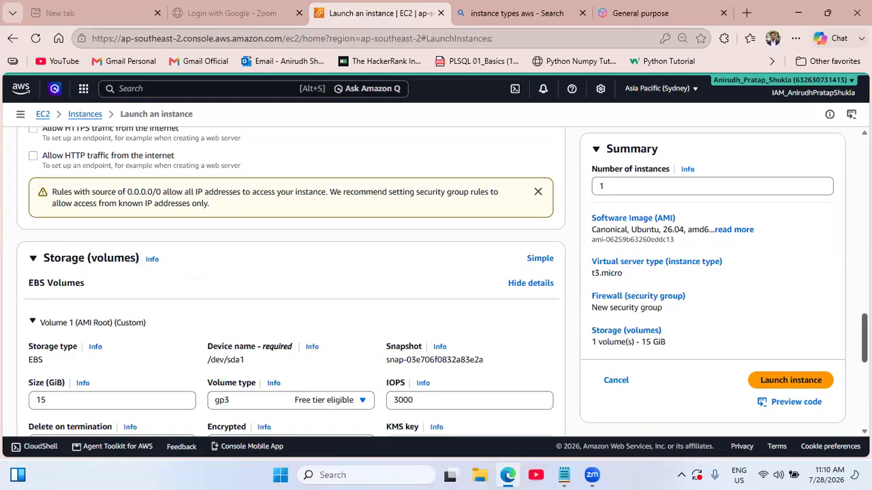
pyautogui.scroll(-1, 864, 341)
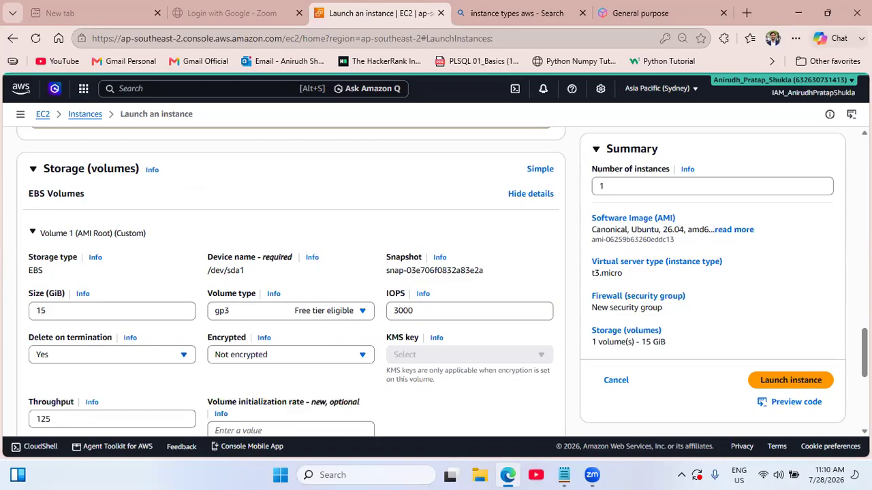
# Try the io1 and io2 volume types on the root volume, restore gp3, and open the encryption options.
pyautogui.moveTo(864, 347); pyautogui.dragTo(865, 348)
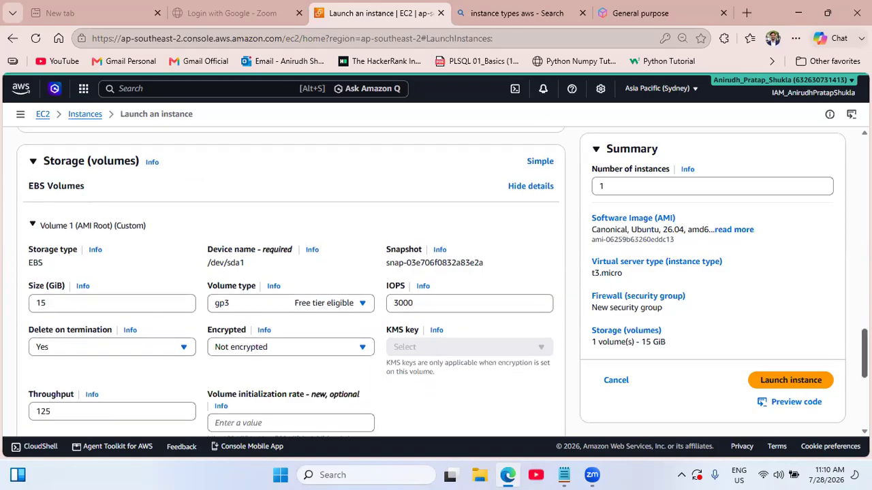
pyautogui.scroll(-1, 37, 312)
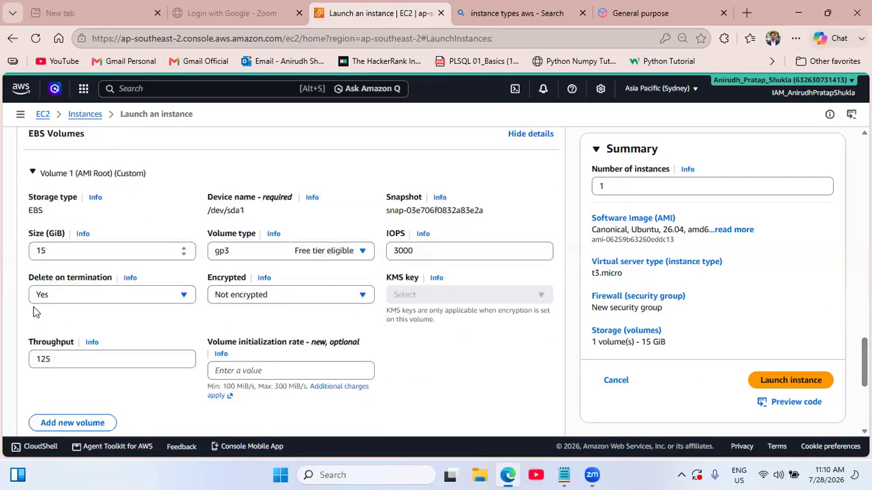
pyautogui.click(260, 258)
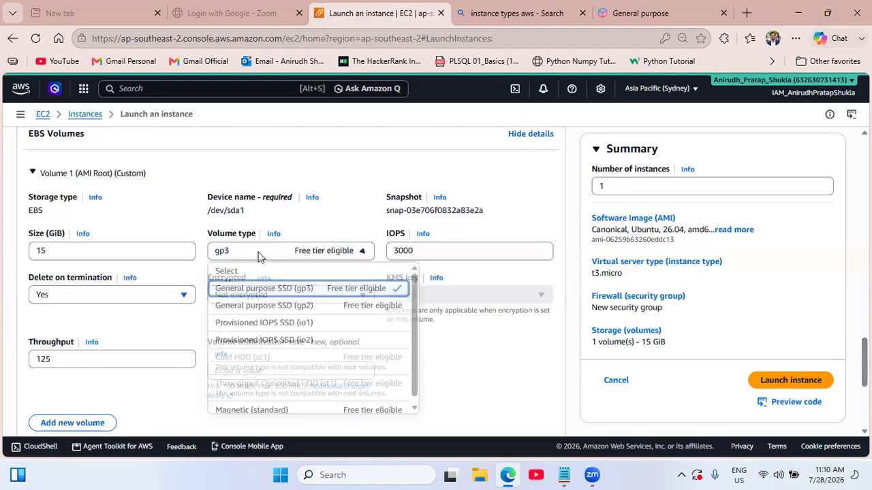
pyautogui.click(250, 324)
pyautogui.click(242, 255)
pyautogui.click(252, 341)
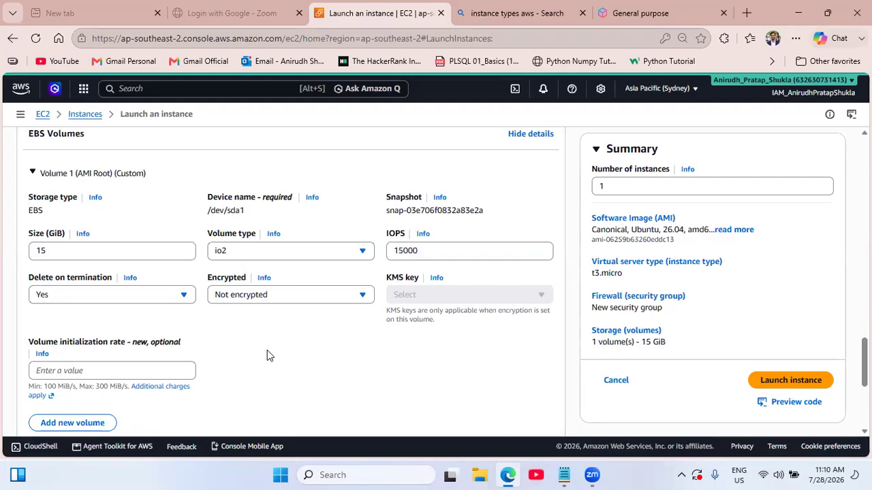
pyautogui.click(222, 254)
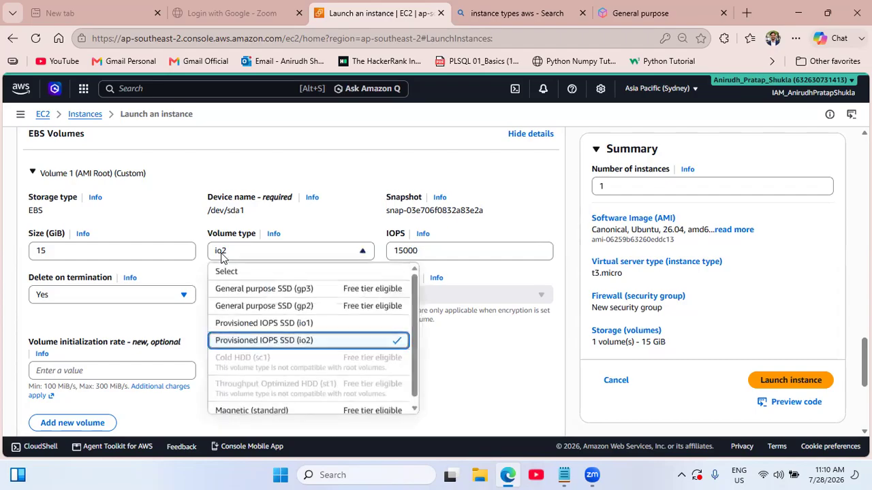
pyautogui.click(244, 289)
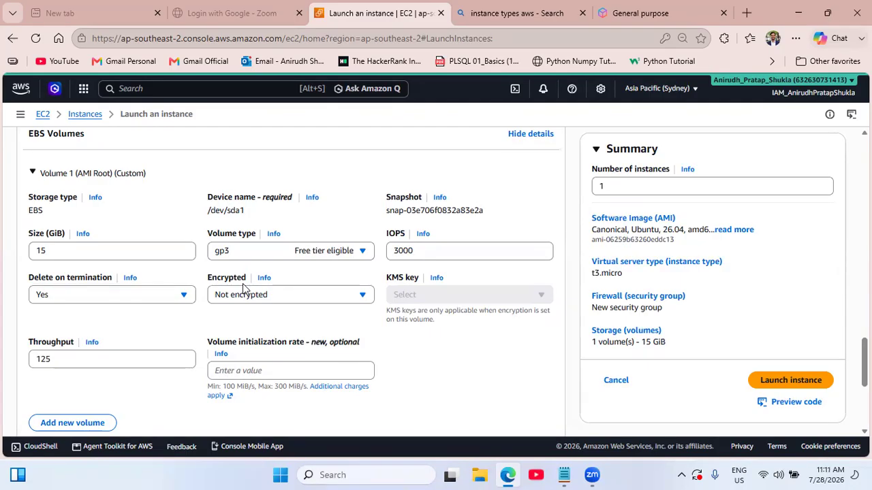
pyautogui.click(295, 295)
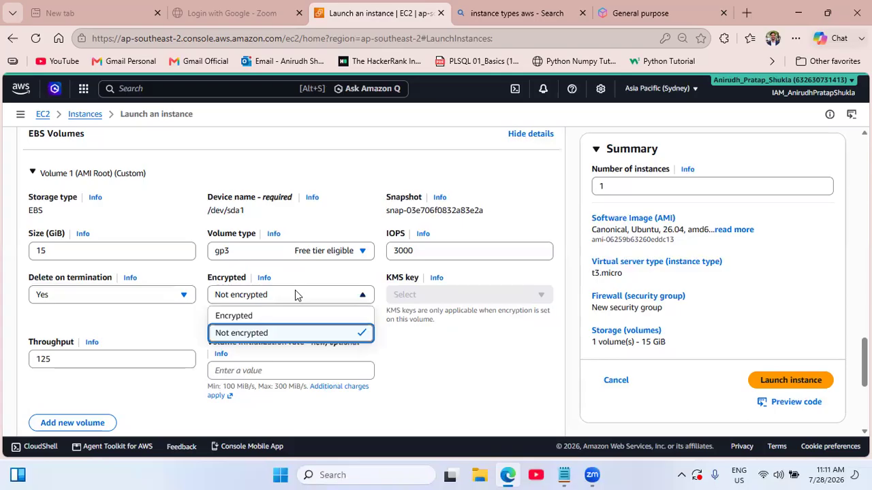
# Switch to Notepad and add the line "Ec2 - EBS ( SAN) 15 gb LUN" below Throughput.
pyautogui.moveTo(562, 471)
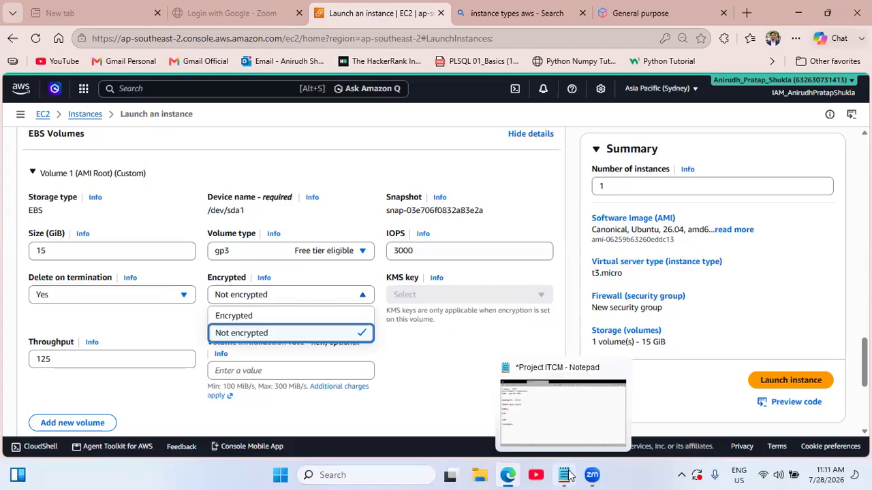
pyautogui.click(562, 446)
pyautogui.write('Ec2 - ')
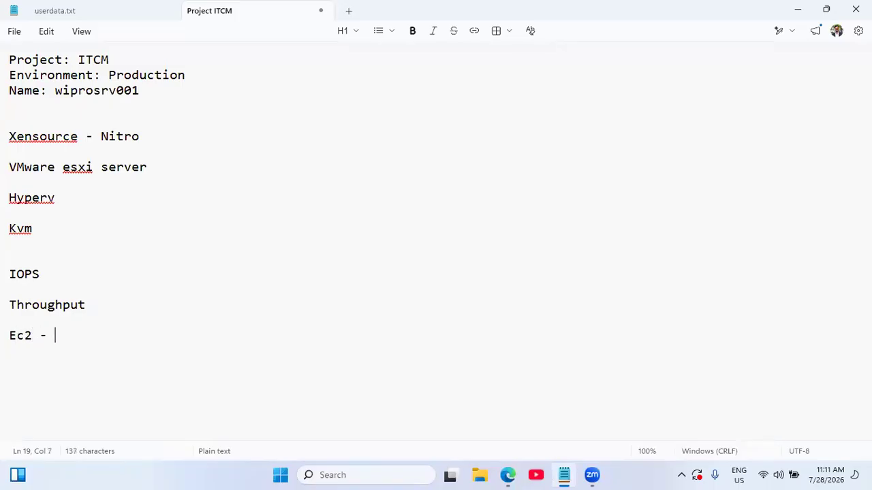
pyautogui.write('EBS')
pyautogui.write('( ')
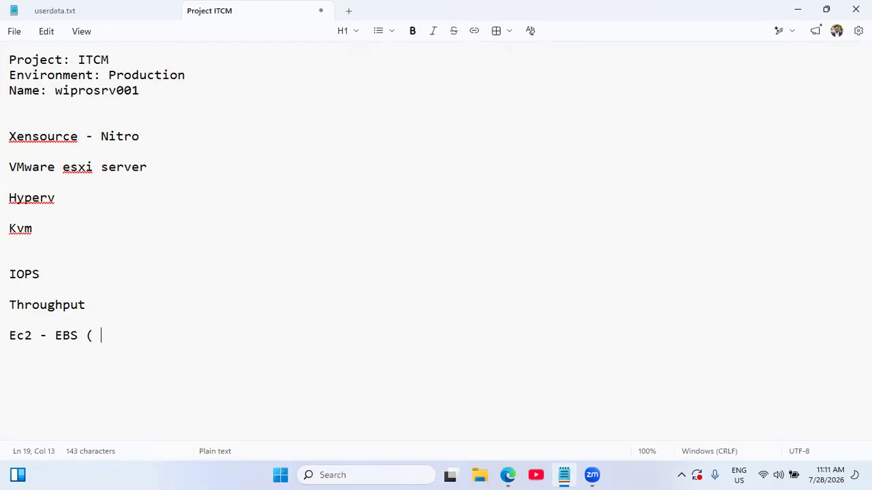
pyautogui.write('SAN)')
pyautogui.write('15 gb LUBN')
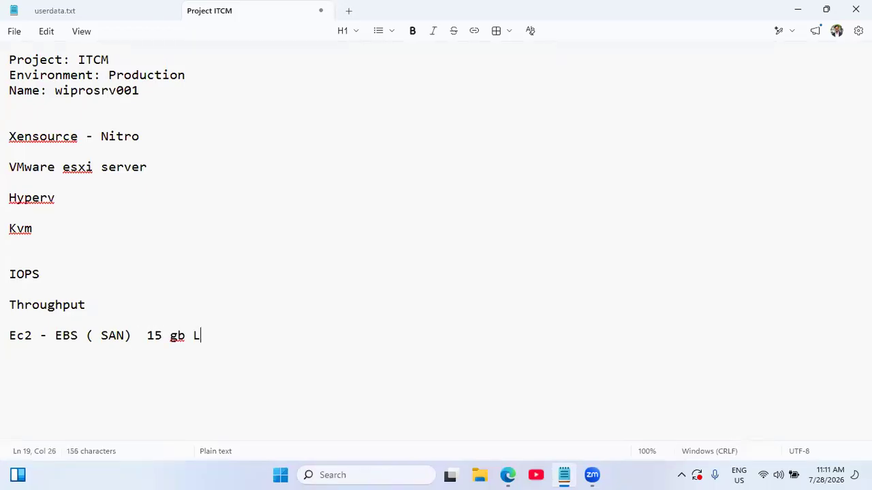
pyautogui.press('BackSpace')
pyautogui.press('BackSpace')
pyautogui.write('N')
# Add the lines "1000 to 10000" and "ec2 to ebs" at the end of the notes, followed by blank lines.
pyautogui.press('Return')
pyautogui.press('Return')
pyautogui.press('Return')
pyautogui.write('1000 to 10000')
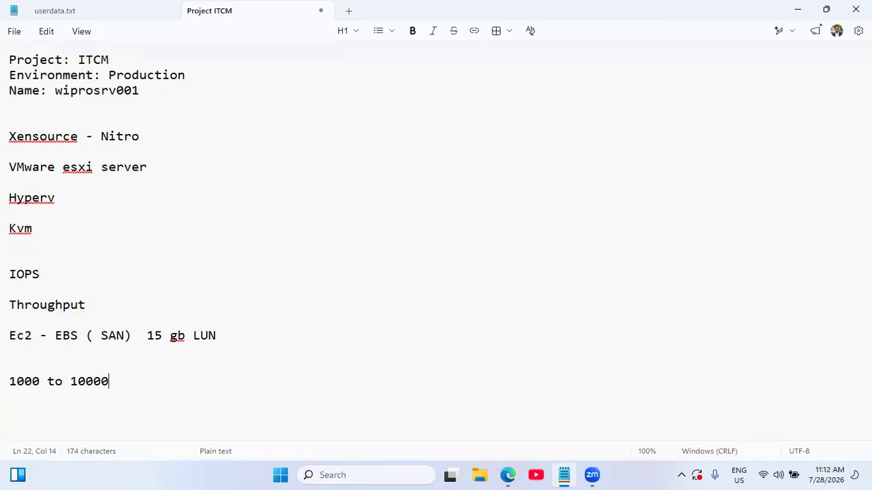
pyautogui.press('Return')
pyautogui.press('Return')
pyautogui.write('ec2 to ebs')
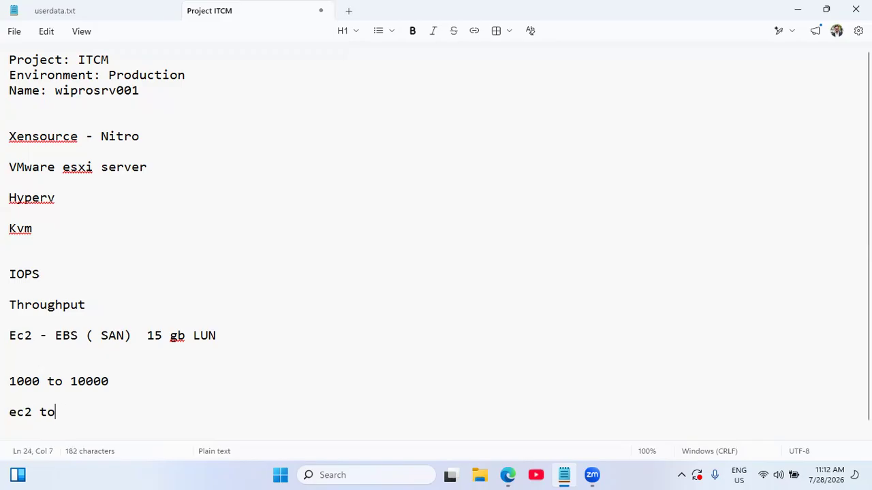
pyautogui.press('Return')
pyautogui.press('Return')
pyautogui.press('Return')
pyautogui.press('Return')
pyautogui.press('Return')
pyautogui.press('Return')
pyautogui.press('Return')
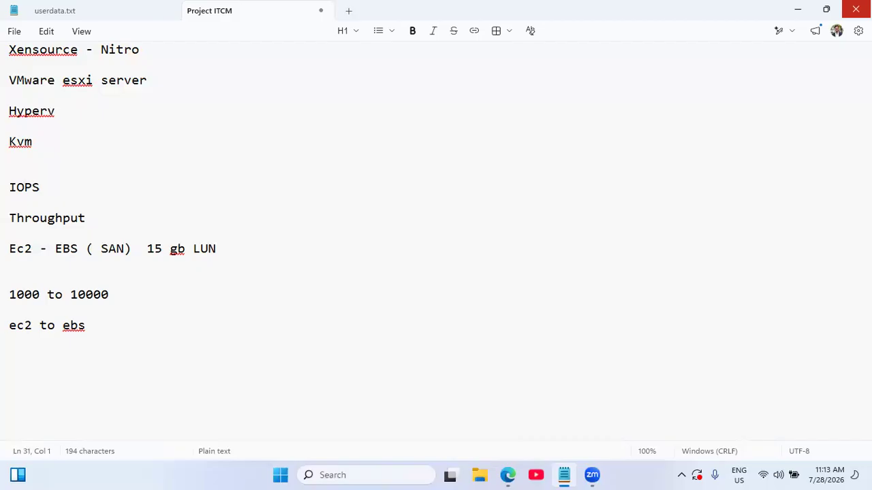
# Switch back to the AWS console in Edge, set the root volume to Encrypted, and view its KMS key options.
pyautogui.hotkey('alt', 'Tab')
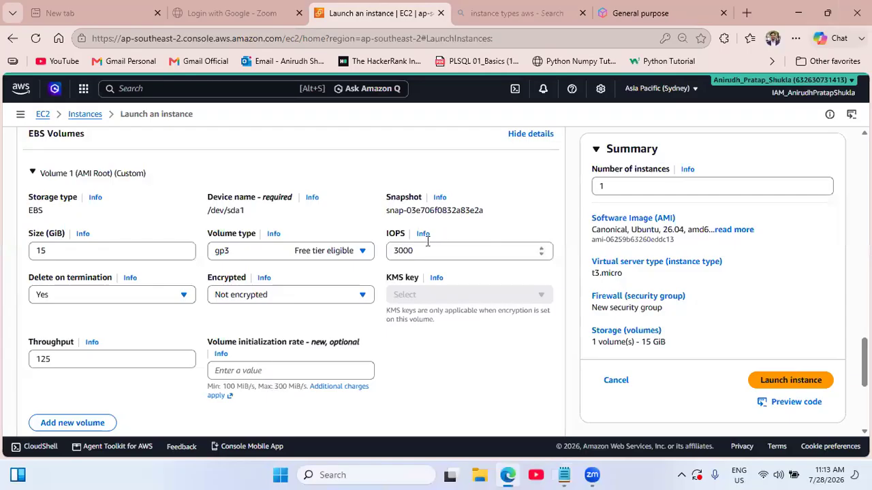
pyautogui.click(270, 295)
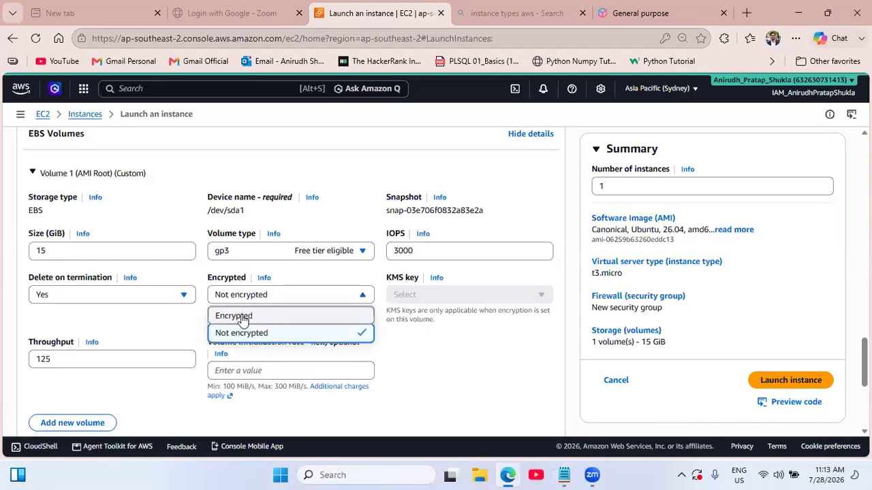
pyautogui.click(242, 317)
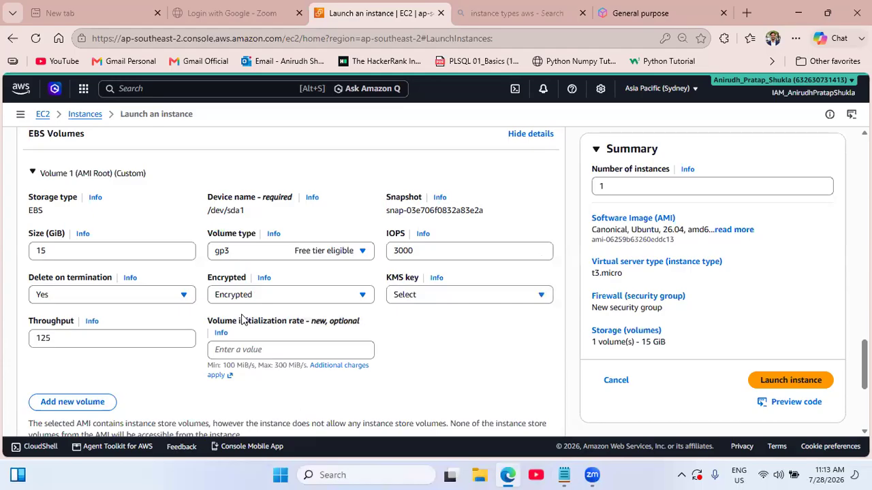
pyautogui.click(468, 296)
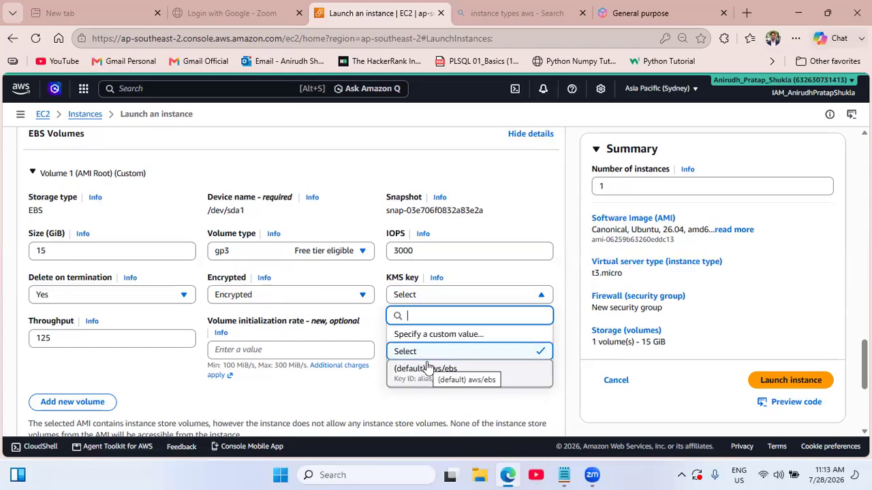
pyautogui.click(352, 401)
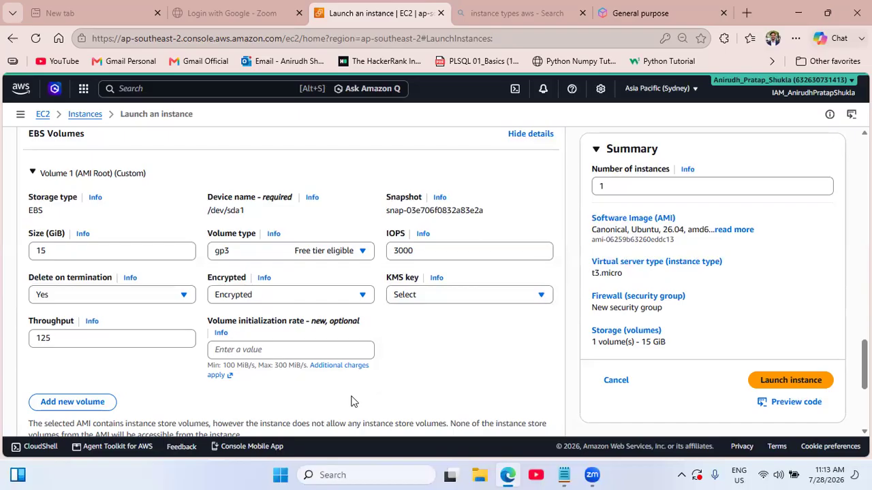
# Search the web for "fips guidelines" in a new browser tab and read the overview of the standards.
pyautogui.click(747, 13)
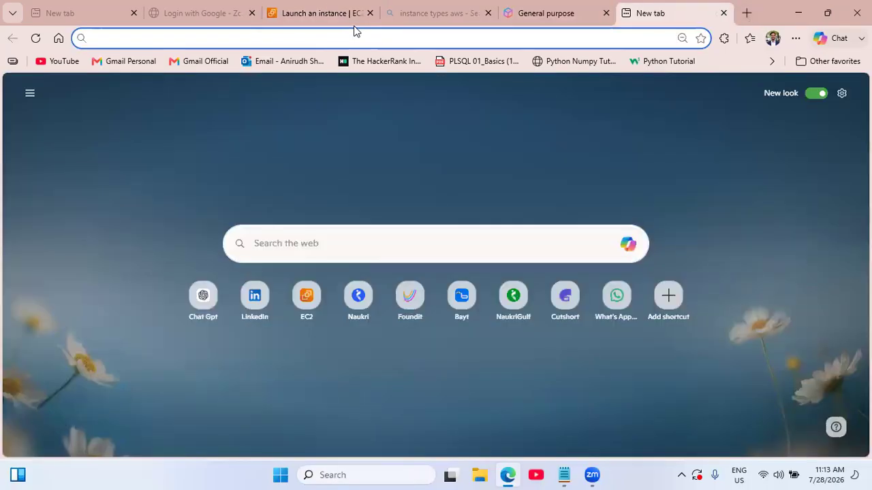
pyautogui.write('fips guidelines')
pyautogui.press('Return')
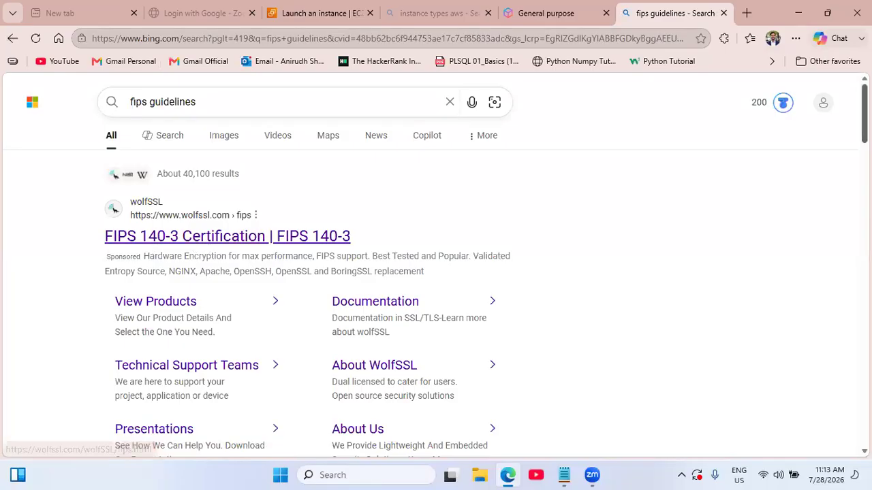
pyautogui.scroll(-5, 436, 265)
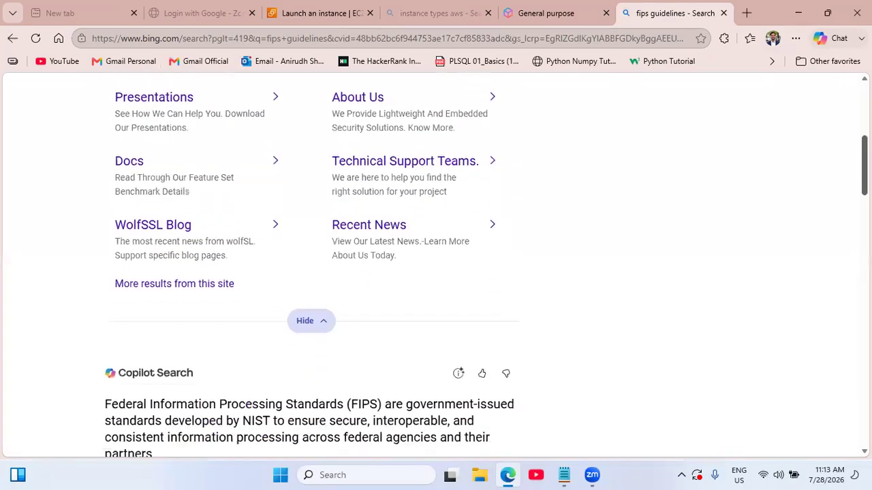
pyautogui.scroll(-1, 378, 284)
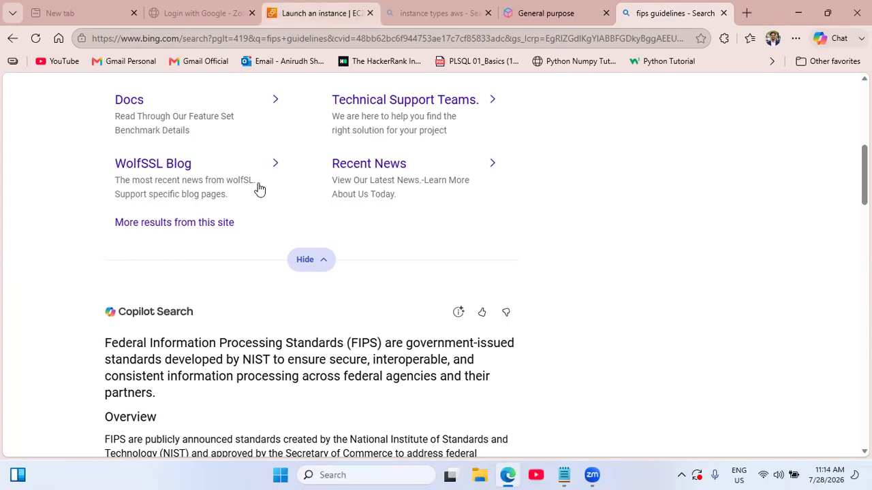
# Return to the EC2 launch form, set the root volume to Not encrypted, and expand the advanced details.
pyautogui.click(321, 13)
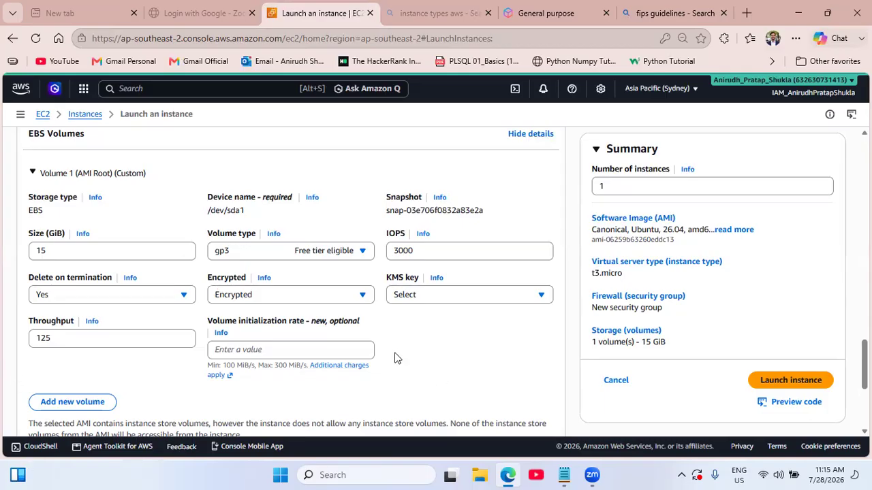
pyautogui.click(289, 300)
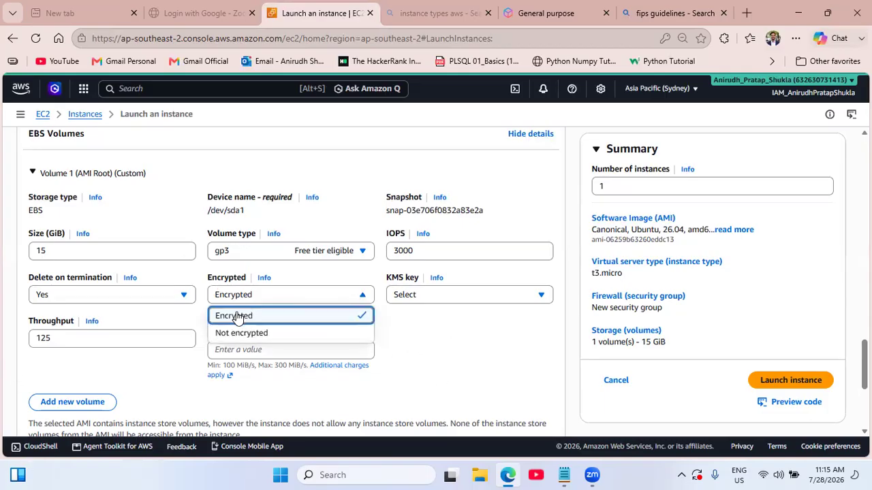
pyautogui.click(235, 333)
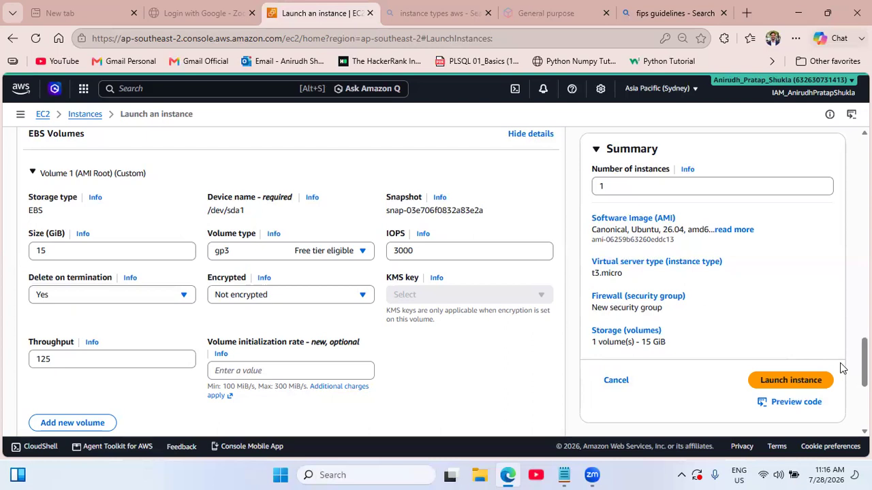
pyautogui.scroll(-5, 430, 278)
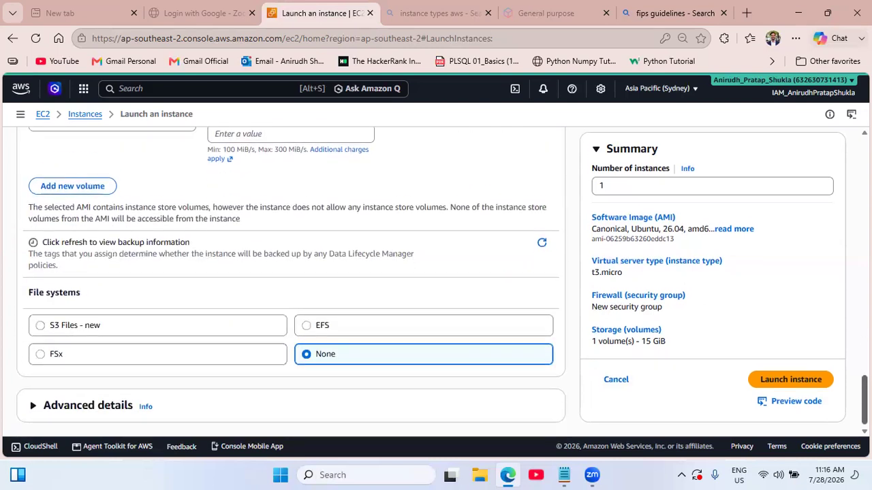
pyautogui.click(71, 400)
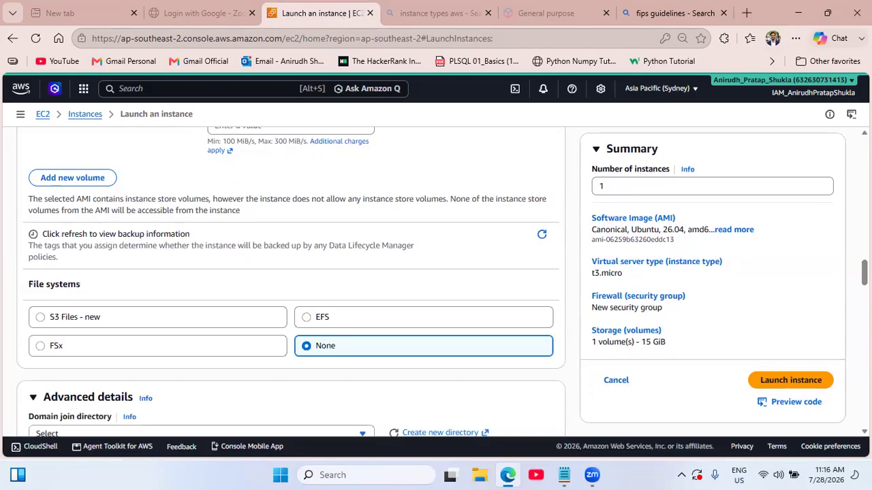
pyautogui.scroll(-4, 291, 280)
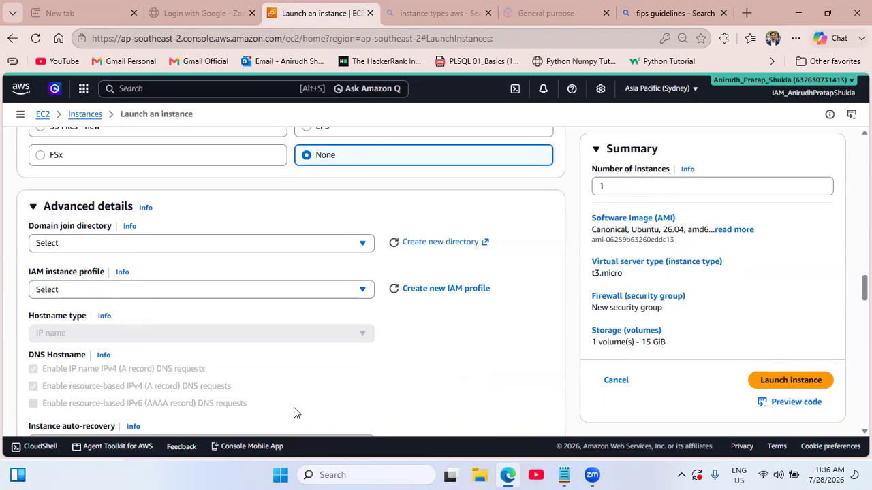
# Switch to Notepad and add the line "Instagram - contacts camera location" below "ec2 to ebs".
pyautogui.moveTo(555, 474)
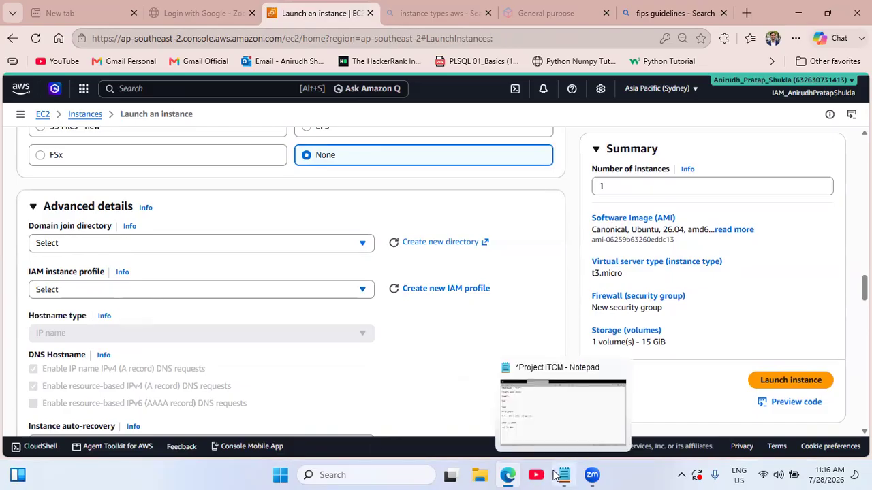
pyautogui.click(560, 423)
pyautogui.click(116, 333)
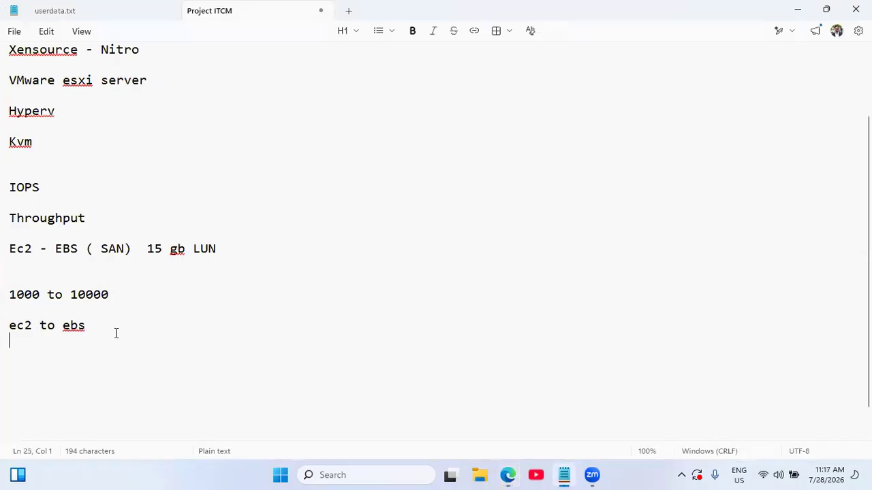
pyautogui.press('Return')
pyautogui.press('Return')
pyautogui.write('instagram ')
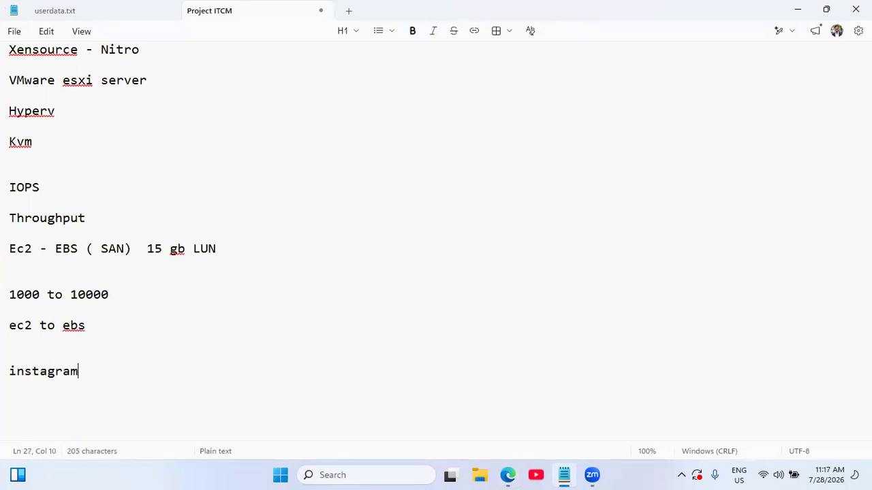
pyautogui.write('-')
pyautogui.write('contac')
pyautogui.write('ts camera ')
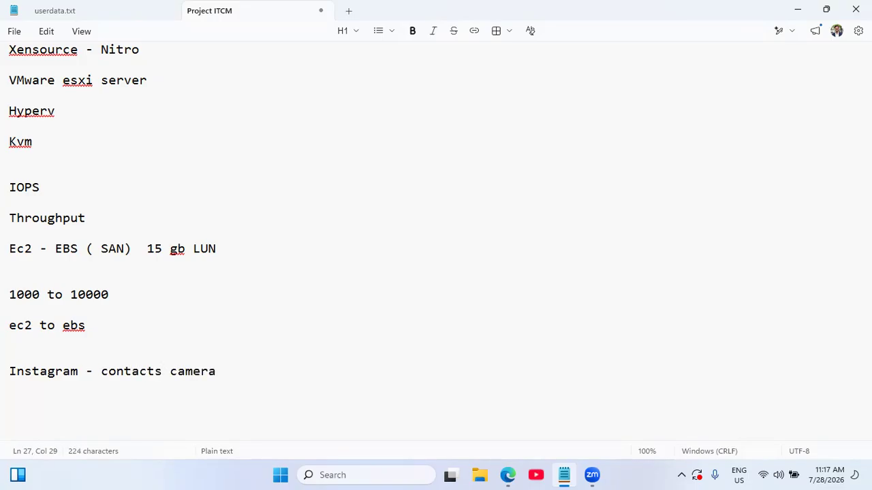
pyautogui.write('location')
# Switch back to the EC2 launch form in Edge, enable termination protection, and view the credit specification options.
pyautogui.hotkey('alt', 'Tab')
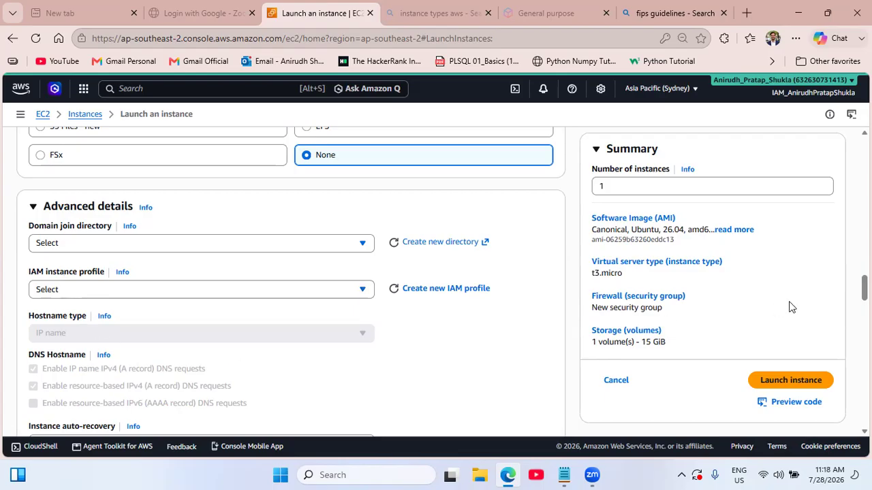
pyautogui.scroll(-4, 863, 288)
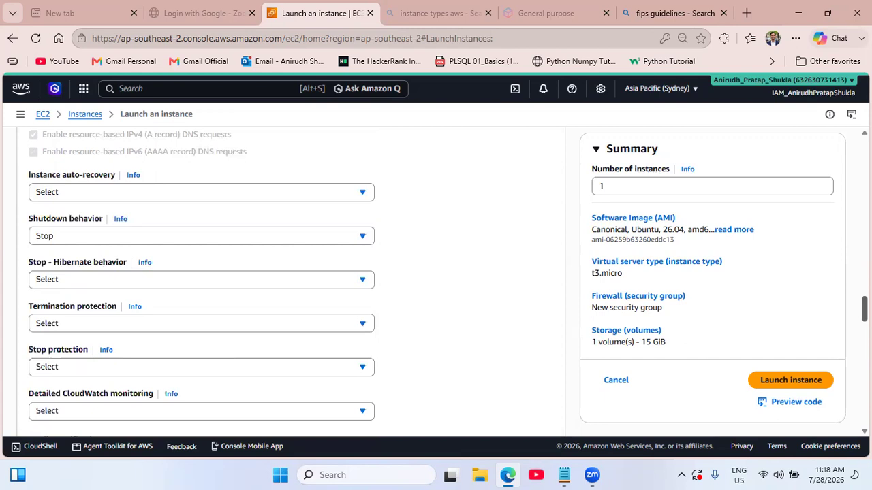
pyautogui.scroll(-2, 863, 308)
pyautogui.click(130, 206)
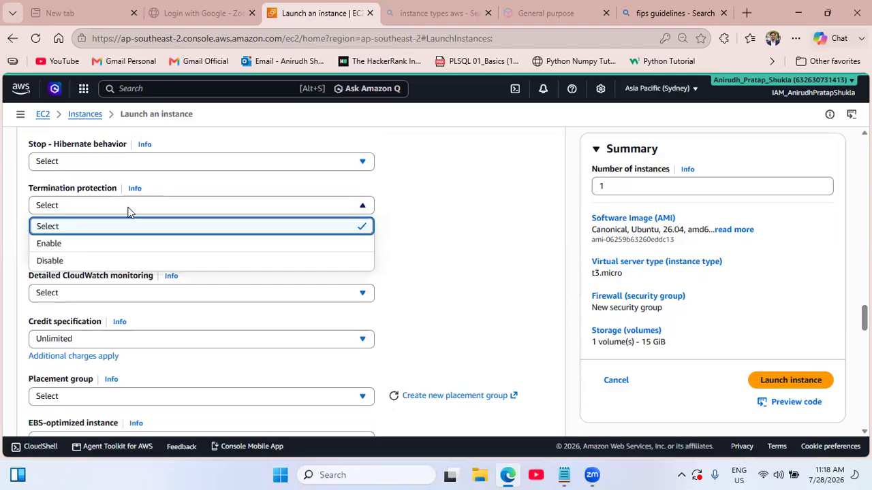
pyautogui.click(66, 245)
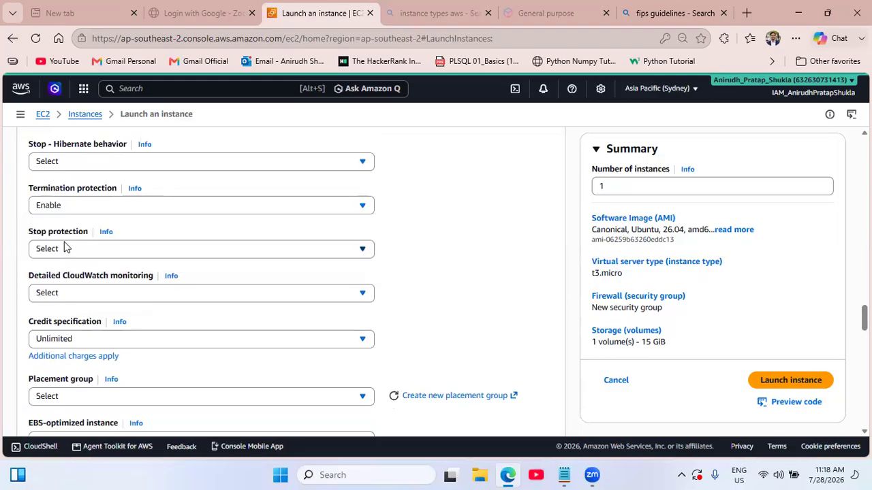
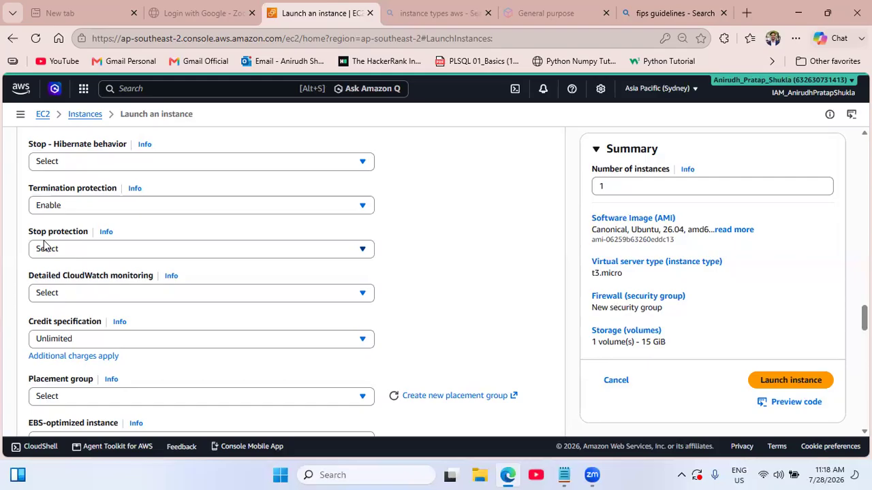
pyautogui.click(67, 341)
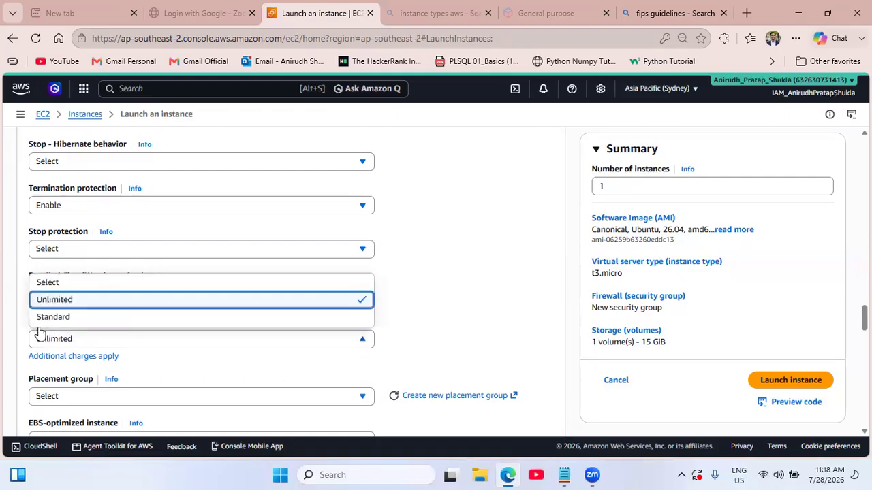
# Switch to Notepad and add the line "Autoscaling : E Elastic" below the Instagram line.
pyautogui.click(565, 474)
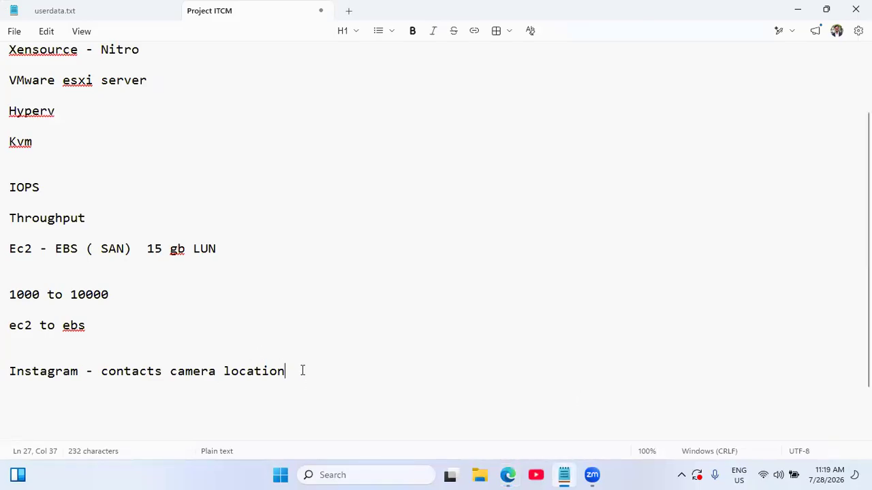
pyautogui.press('Return')
pyautogui.press('Return')
pyautogui.press('Return')
pyautogui.press('Return')
pyautogui.press('Return')
pyautogui.press('Return')
pyautogui.press('Return')
pyautogui.press('Return')
pyautogui.press('Return')
pyautogui.press('Return')
pyautogui.press('Return')
pyautogui.press('Return')
pyautogui.press('Return')
pyautogui.press('Return')
pyautogui.press('Return')
pyautogui.press('Return')
pyautogui.press('Return')
pyautogui.press('Return')
pyautogui.press('Return')
pyautogui.press('Return')
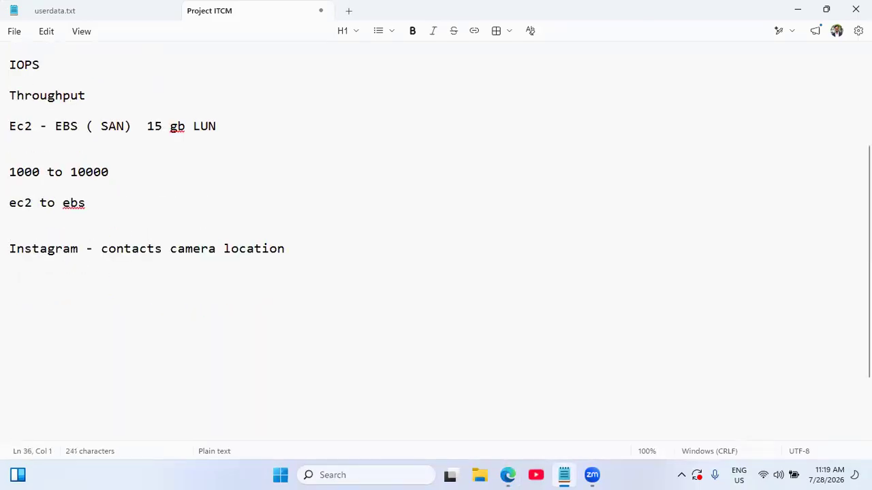
pyautogui.click(19, 168)
pyautogui.write('Autoscaling : ')
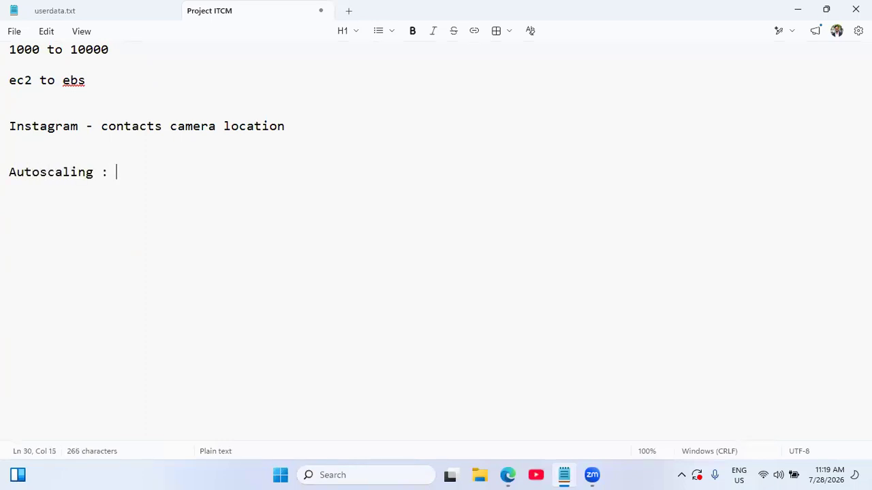
pyautogui.write('E Elasi')
pyautogui.press('BackSpace')
pyautogui.write('tic')
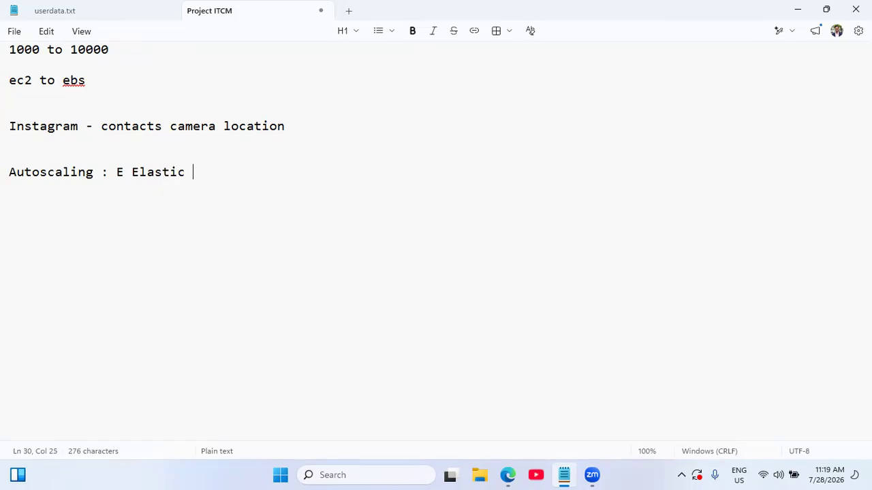
# Add the lines "Horizontal Autoscaling" and "Vertical Autoscaling" below the Autoscaling line, separated by a blank line.
pyautogui.press('Return')
pyautogui.press('Return')
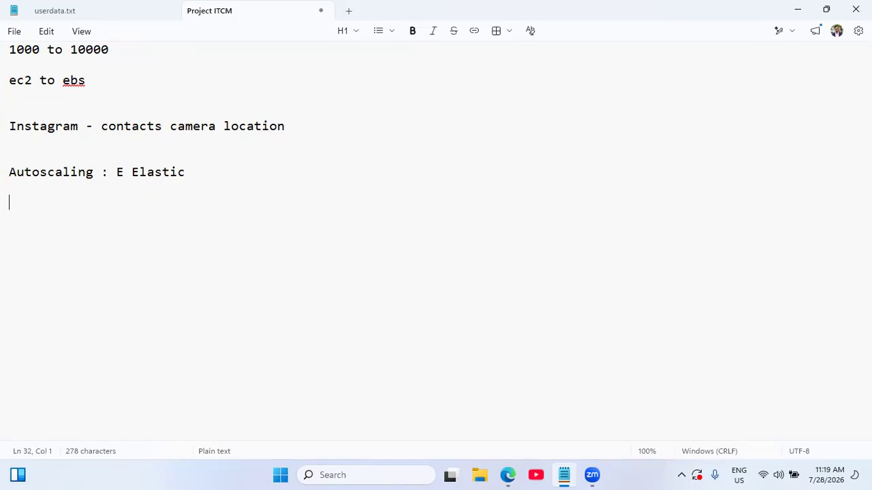
pyautogui.write('Horizontal Autoscaling')
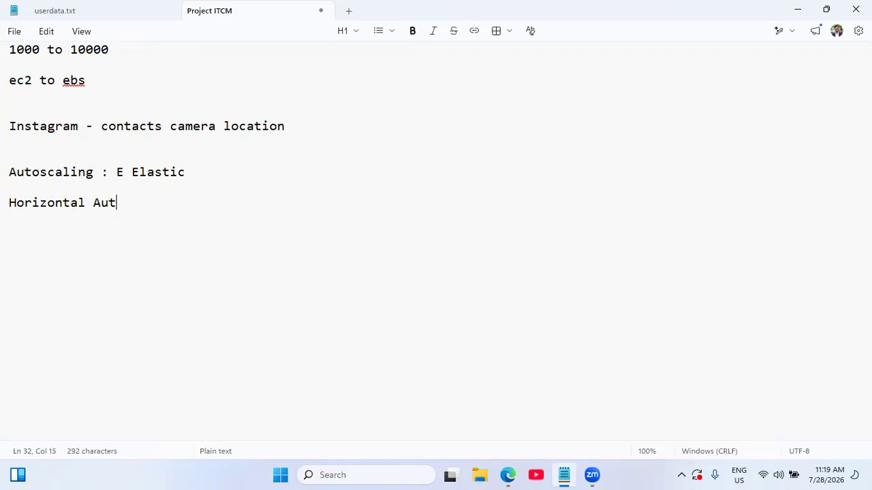
pyautogui.press('Return')
pyautogui.press('Return')
pyautogui.write('Vertif')
pyautogui.press('BackSpace')
pyautogui.write('cal ')
pyautogui.write('Autoscal')
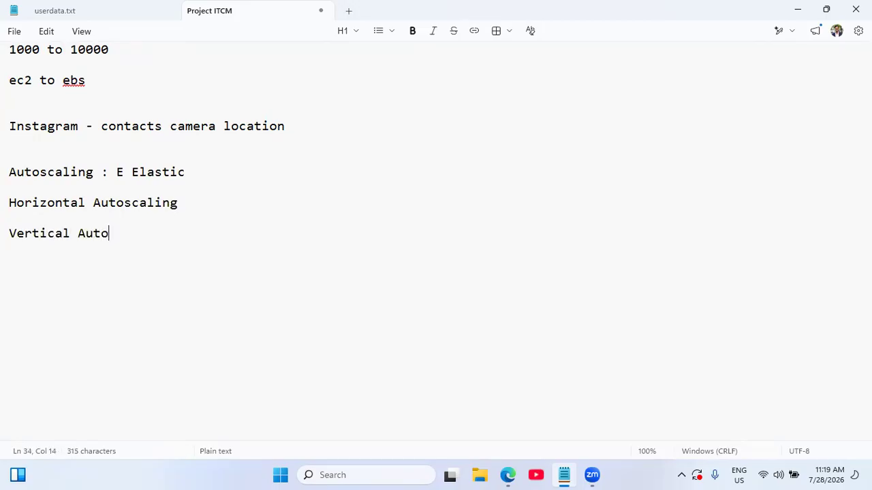
pyautogui.write('ing')
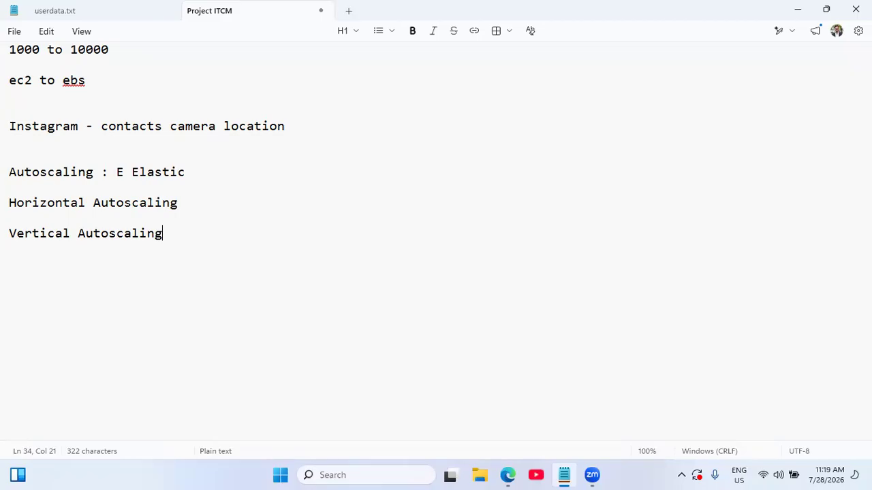
# Extend the Vertical Autoscaling line with "- We are increasing instance resources not count".
pyautogui.write('- We are incresting')
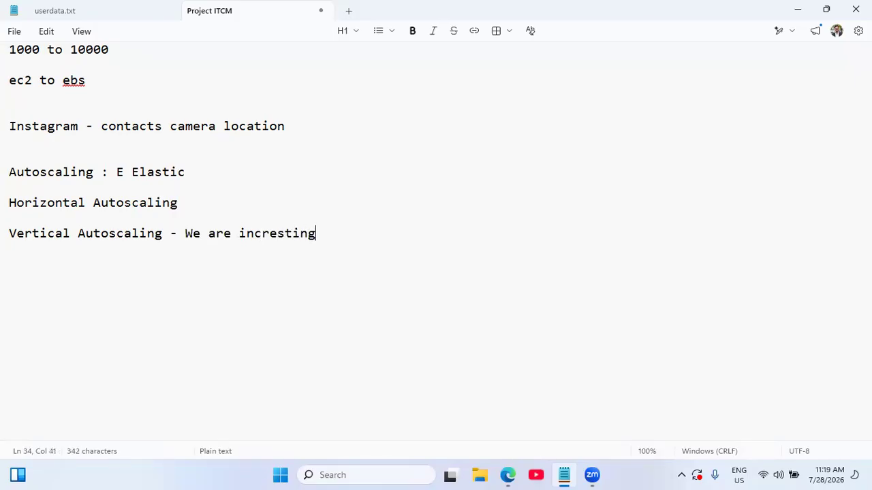
pyautogui.press('BackSpace')
pyautogui.press('BackSpace')
pyautogui.press('BackSpace')
pyautogui.press('BackSpace')
pyautogui.press('BackSpace')
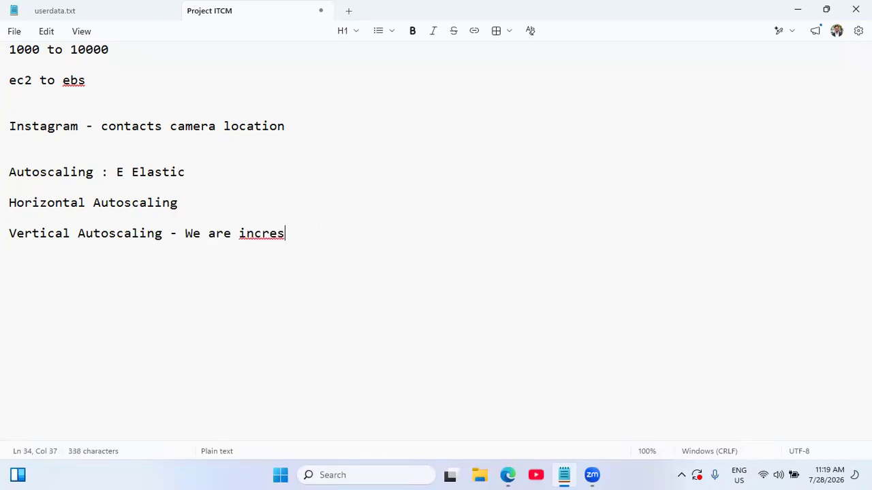
pyautogui.press('BackSpace')
pyautogui.write('asing in')
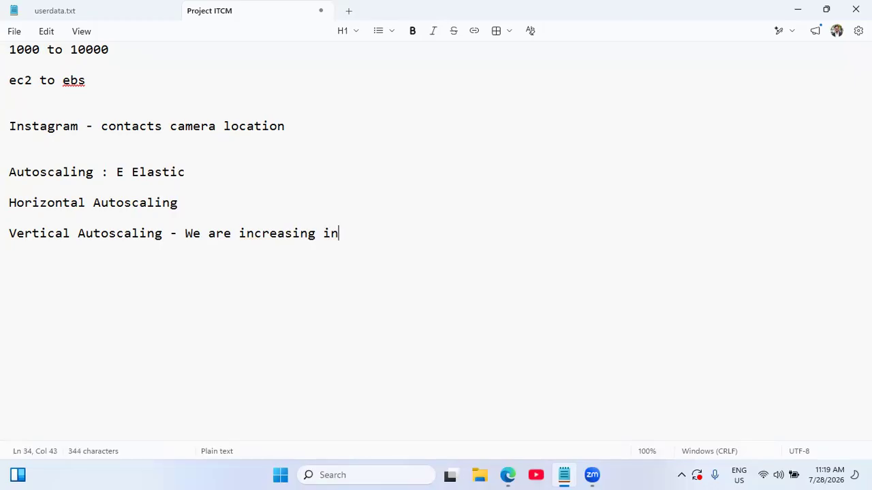
pyautogui.write('stance res')
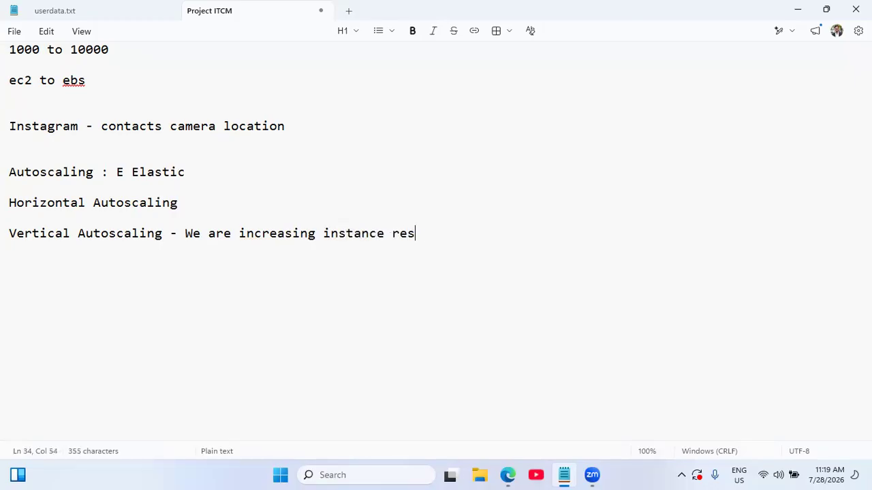
pyautogui.write('ources ')
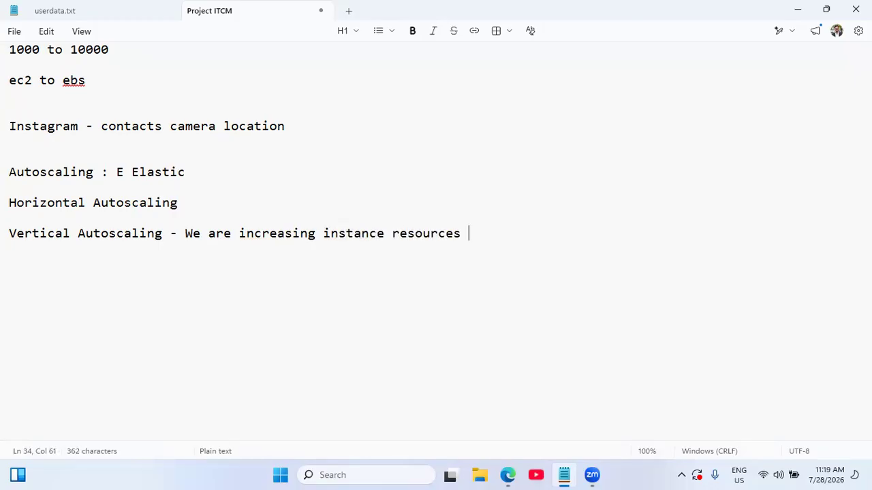
pyautogui.write('not count')
pyautogui.press('Return')
pyautogui.press('Return')
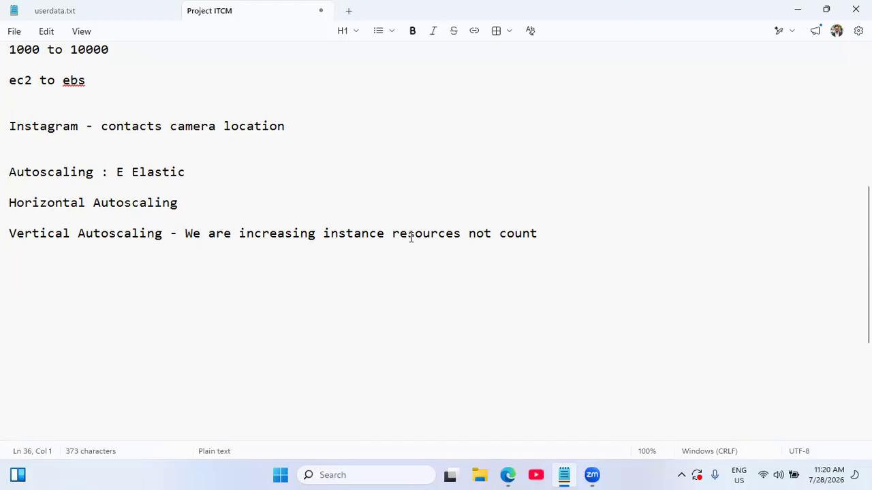
# In the Vertical Autoscaling line, insert "(CPU memeory and storage)" after "resources" and "Instance" before "count".
pyautogui.click(464, 237)
pyautogui.write('(CPU')
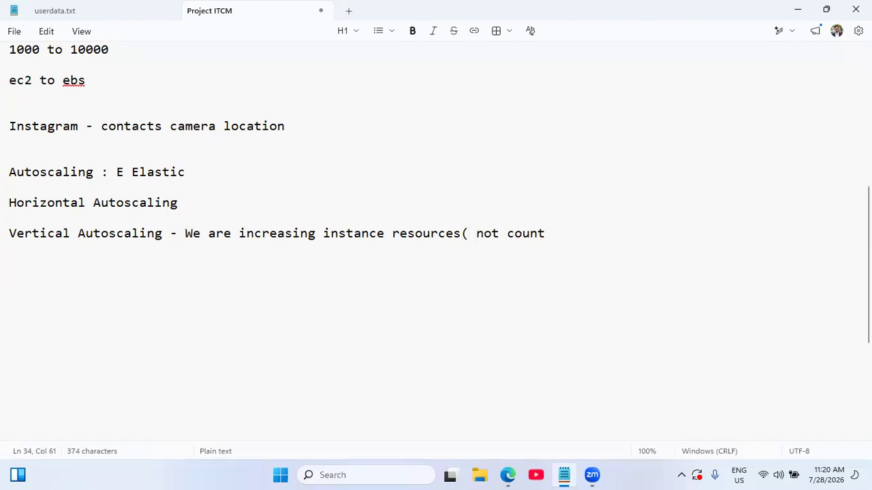
pyautogui.write(' memeory and storage)')
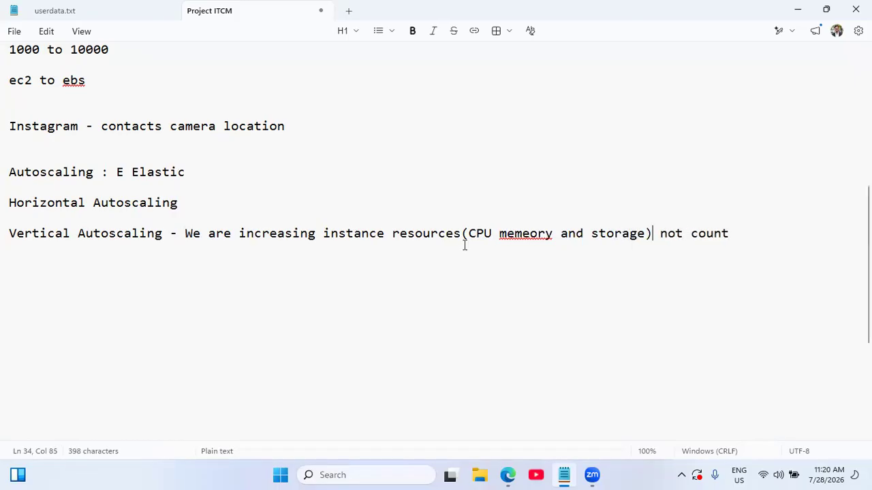
pyautogui.click(690, 233)
pyautogui.write('Instance')
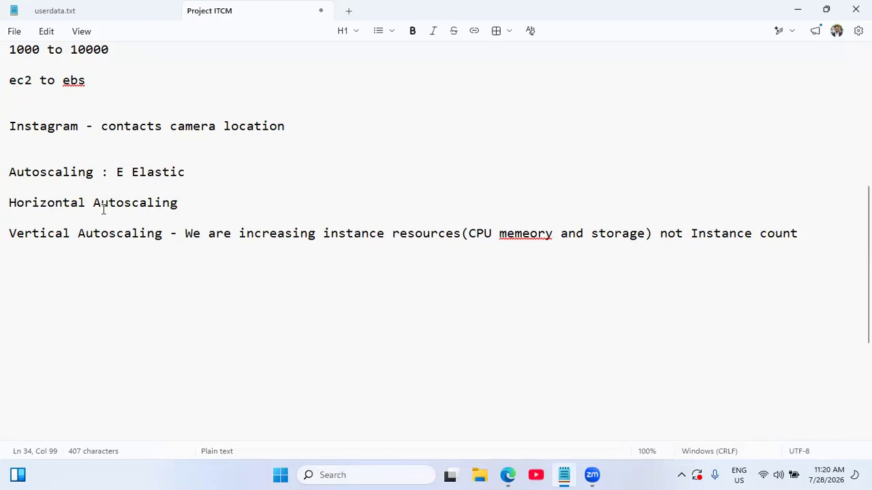
# Extend the Horizontal Autoscaling line with ": we are going to increase instance count 40 - 4000".
pyautogui.click(220, 204)
pyautogui.write(': we are going to increase instance count')
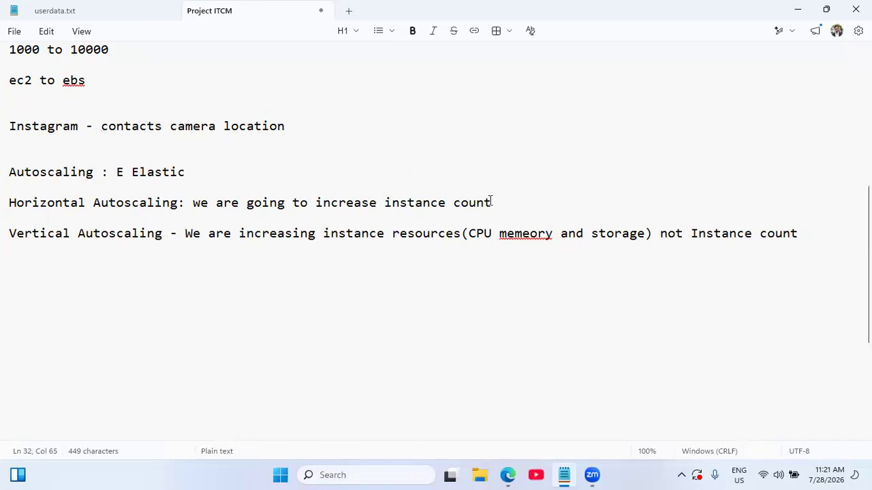
pyautogui.write('40 - 4000')
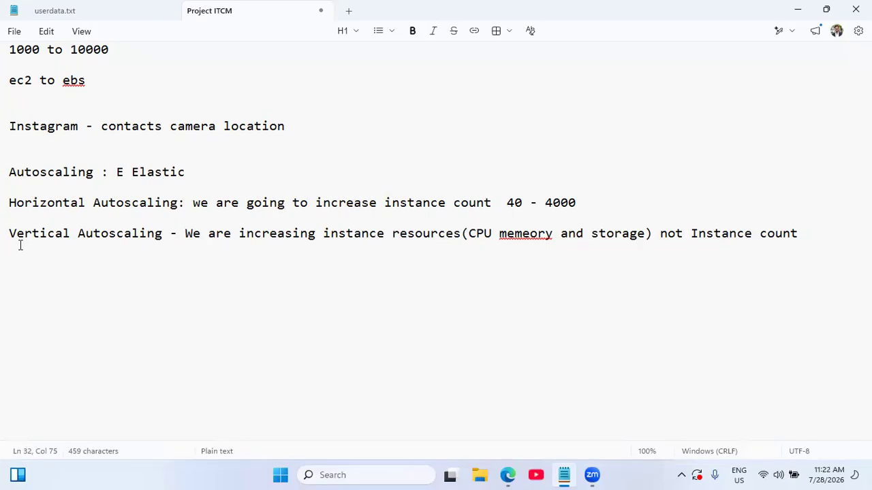
# Add the line "Change instance type - Shutdown is mandatory" below the Vertical Autoscaling line.
pyautogui.click(813, 234)
pyautogui.press('Return')
pyautogui.press('Return')
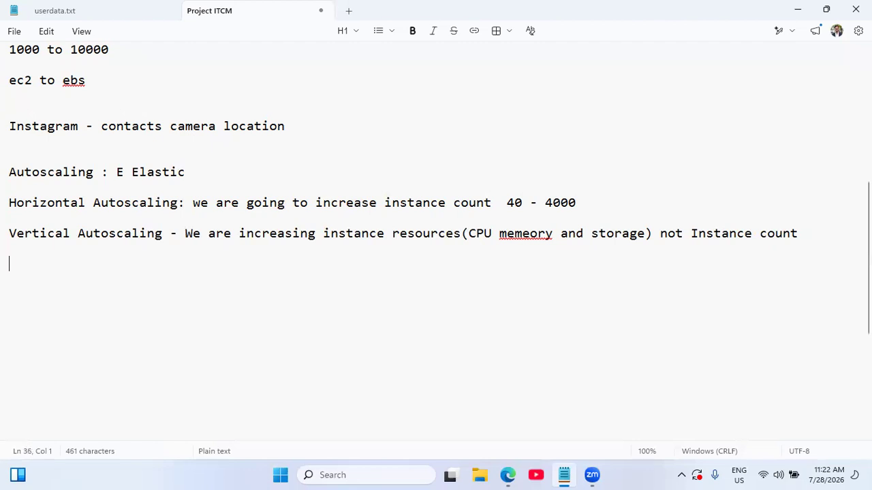
pyautogui.write('C')
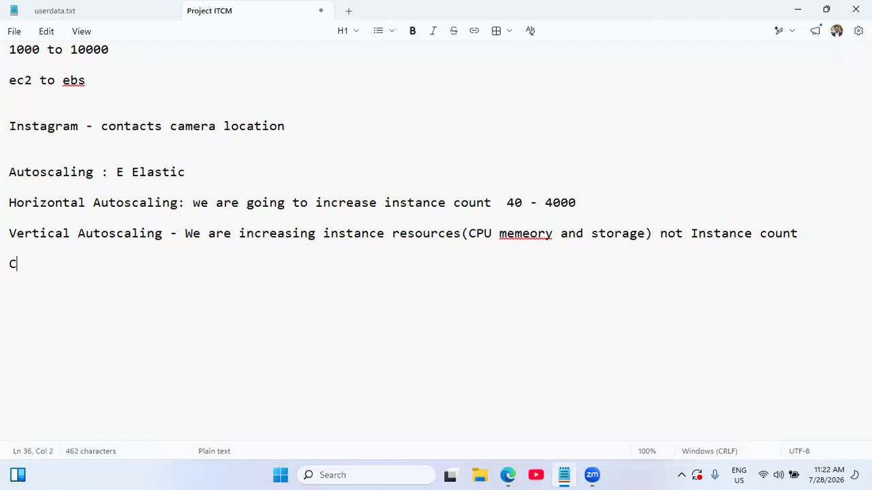
pyautogui.write('hange instanc')
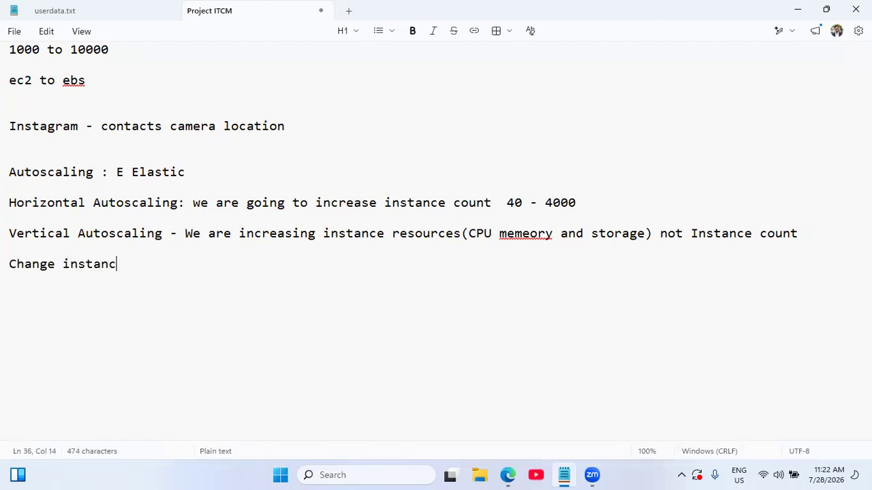
pyautogui.write('e type')
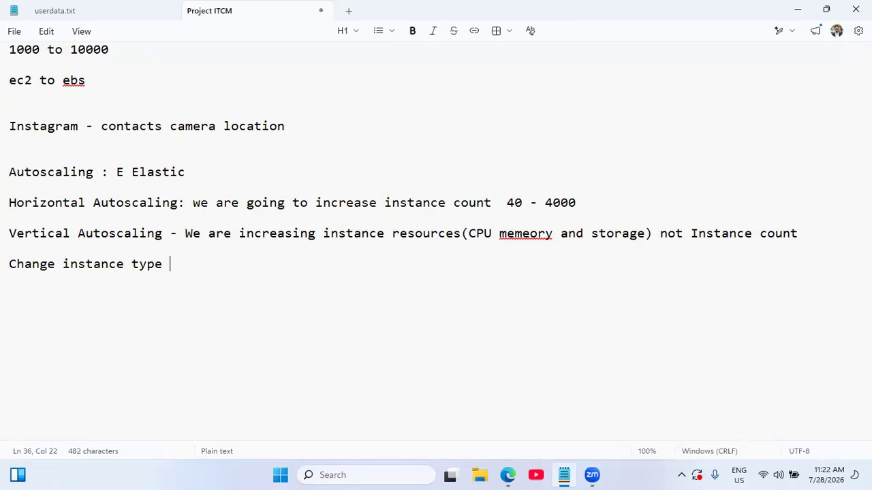
pyautogui.write('- sh')
pyautogui.press('BackSpace')
pyautogui.press('BackSpace')
pyautogui.write('Shuto')
pyautogui.press('BackSpace')
pyautogui.write('down is mandatory')
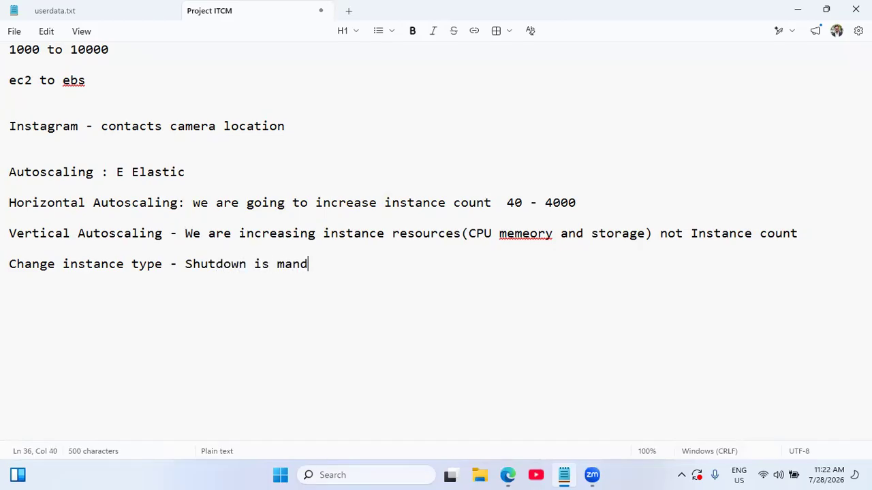
pyautogui.press('Return')
pyautogui.press('Return')
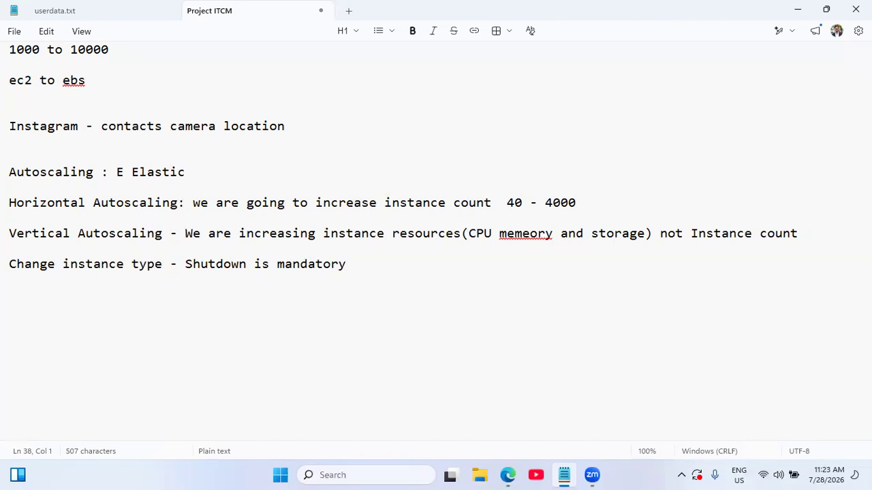
# Add the line "instance types are Burstable" below the line about changing the instance type.
pyautogui.click(361, 268)
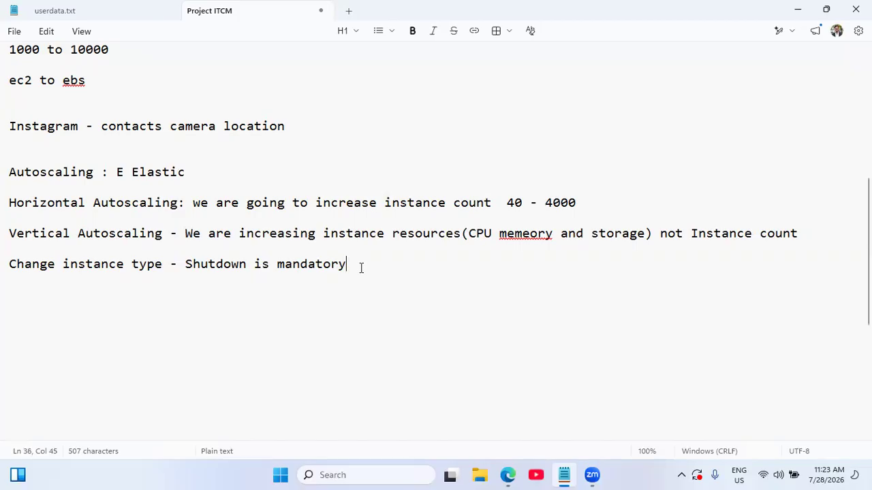
pyautogui.press('Return')
pyautogui.press('Return')
pyautogui.write('inst')
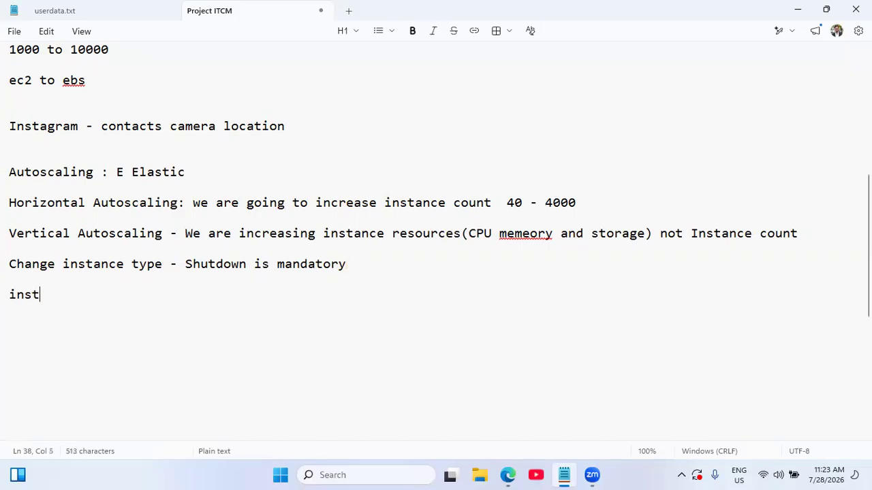
pyautogui.write('ance types ')
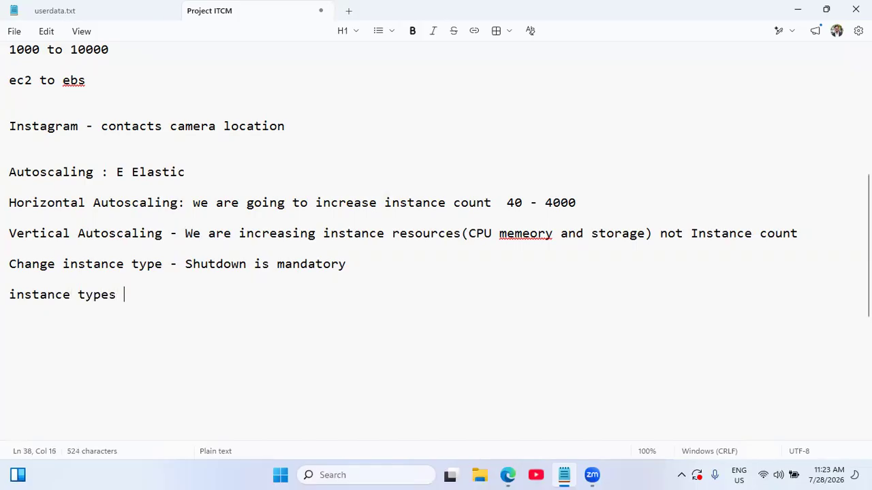
pyautogui.write('are Burstable')
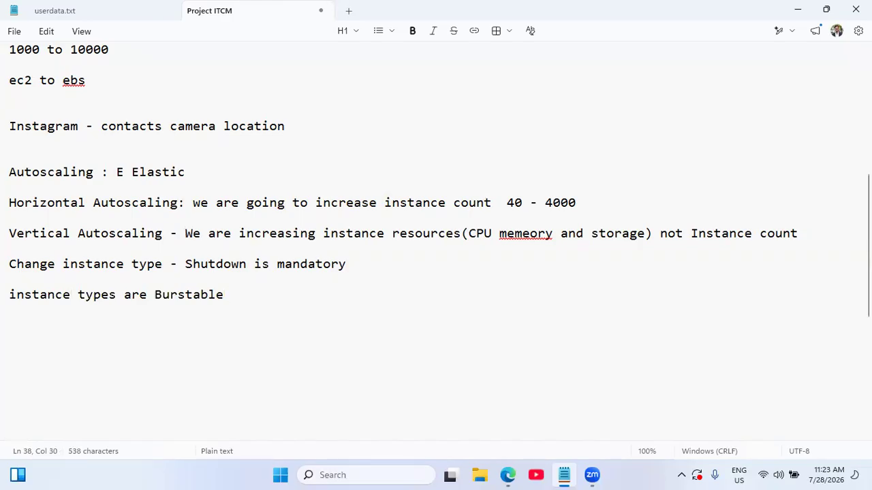
# Extend the "instance types are Burstable" line with "- t3.micro - 2vcpu and 1 gb ram".
pyautogui.write('- t3.micro')
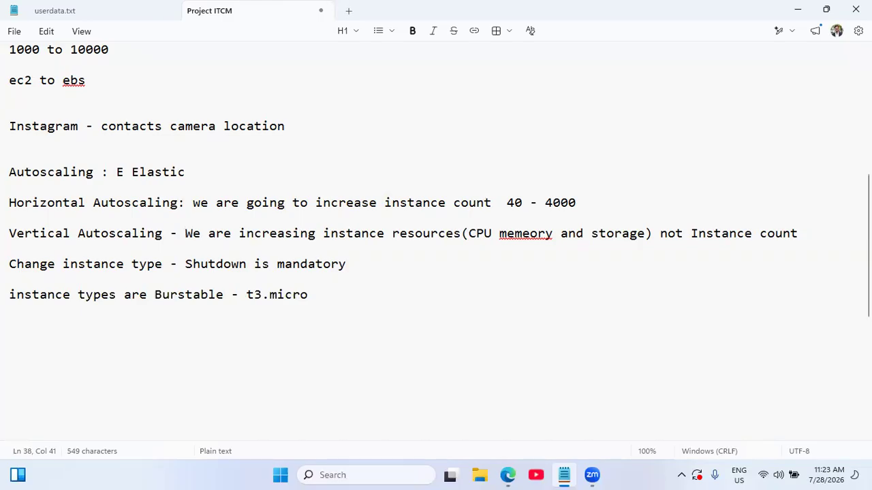
pyautogui.write(' - 2vc')
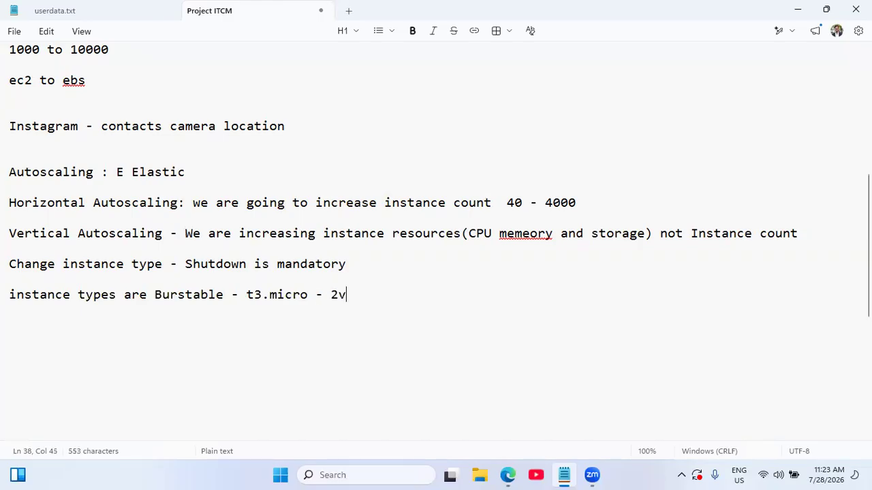
pyautogui.press('BackSpace')
pyautogui.write('pc')
pyautogui.press('BackSpace')
pyautogui.press('BackSpace')
pyautogui.write('cpu and 1 gb ram')
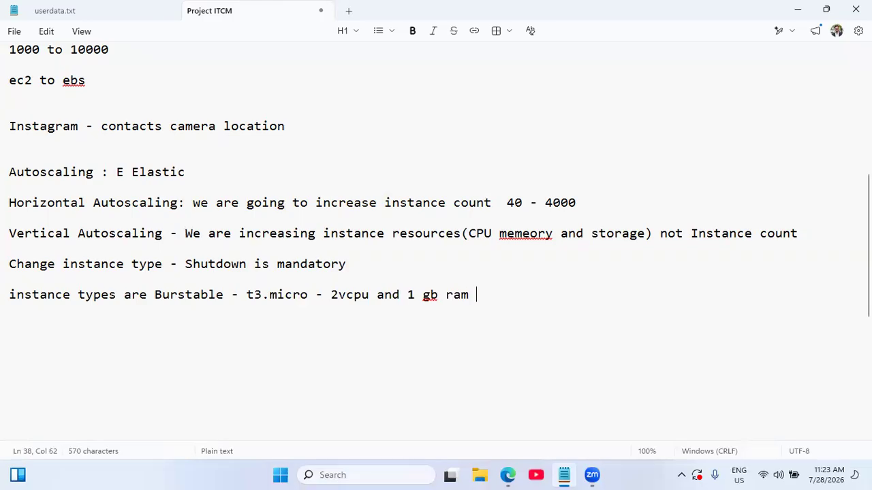
# Switch to the EC2 launch page in Edge and review the credit specification options, keeping Unlimited selected.
pyautogui.hotkey('alt', 'Tab')
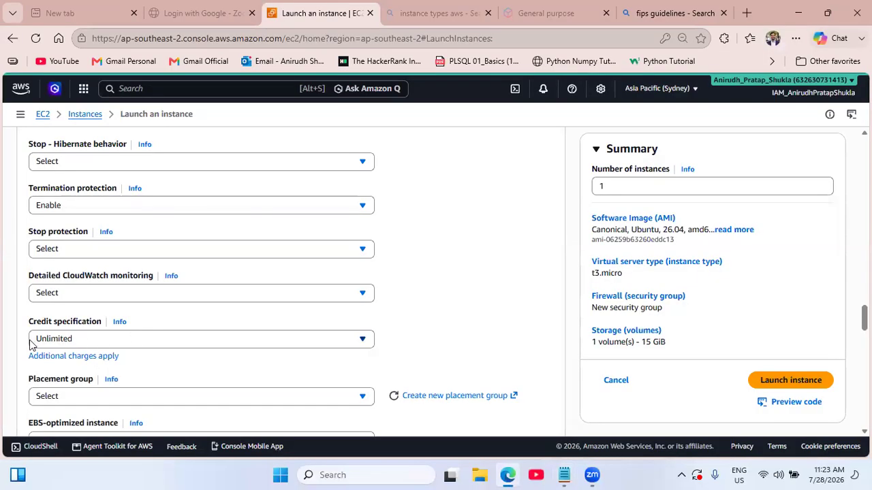
pyautogui.click(86, 340)
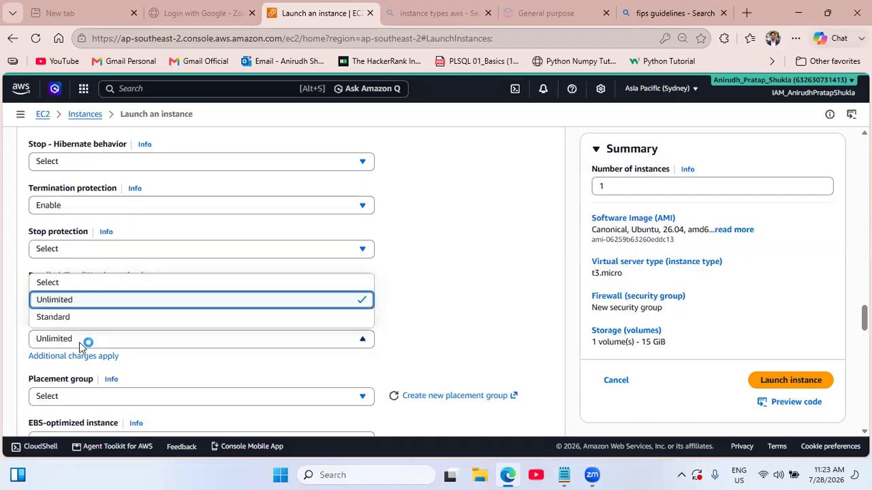
pyautogui.click(54, 300)
# Return to the Notepad notes and add the line "2 lakhs" below the Burstable line, leaving blank lines between them.
pyautogui.hotkey('alt', 'Tab')
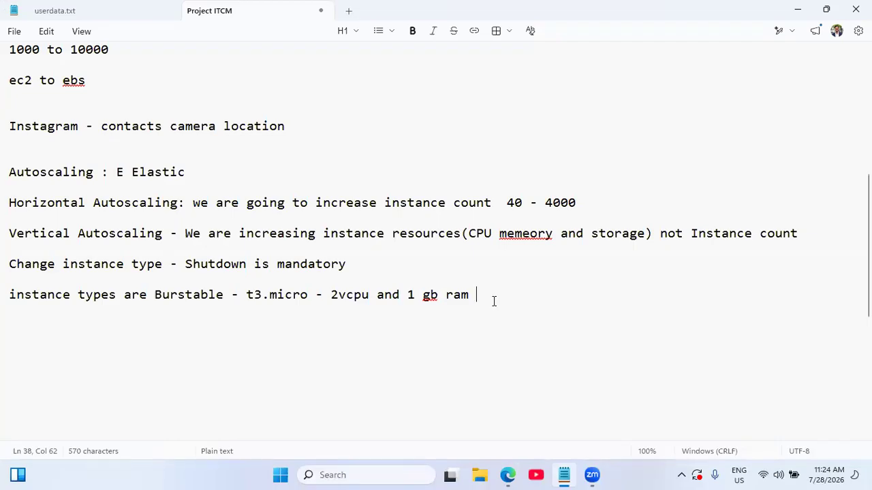
pyautogui.press('Return')
pyautogui.press('Return')
pyautogui.press('Return')
pyautogui.write('2 lakhs')
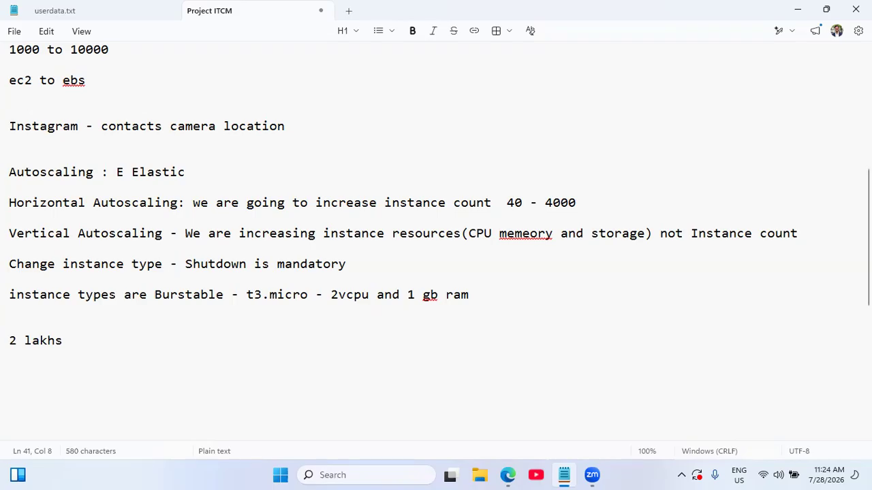
# Append "4cpus and 8 gb rams 2 hours" to the end of the Burstable instance types line.
pyautogui.click(507, 293)
pyautogui.write('4cpu')
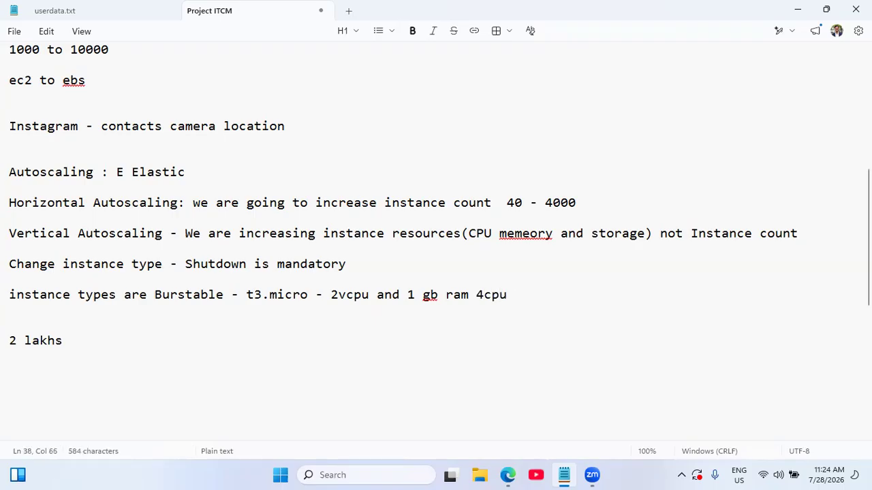
pyautogui.write('s and ')
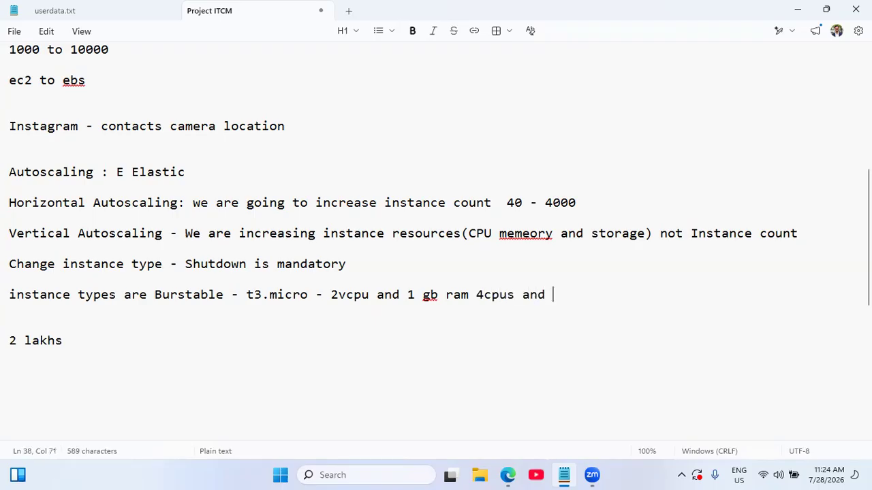
pyautogui.write('8 gb ra')
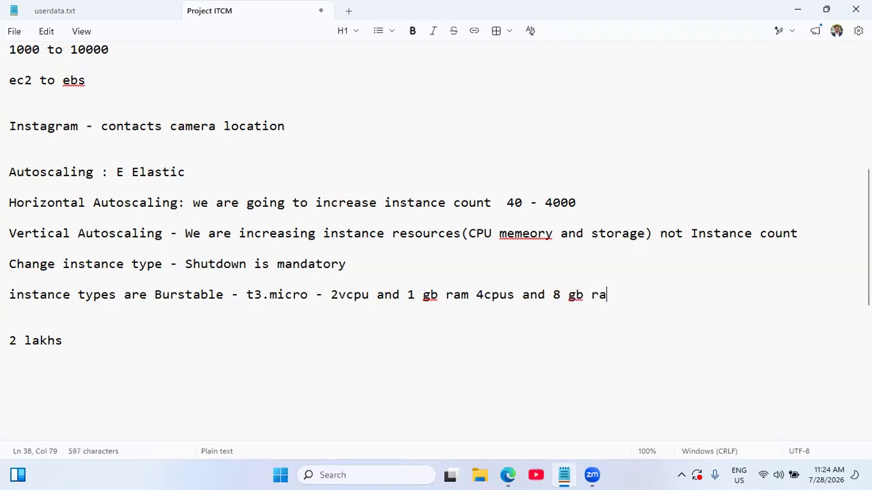
pyautogui.write('ms 2 hours')
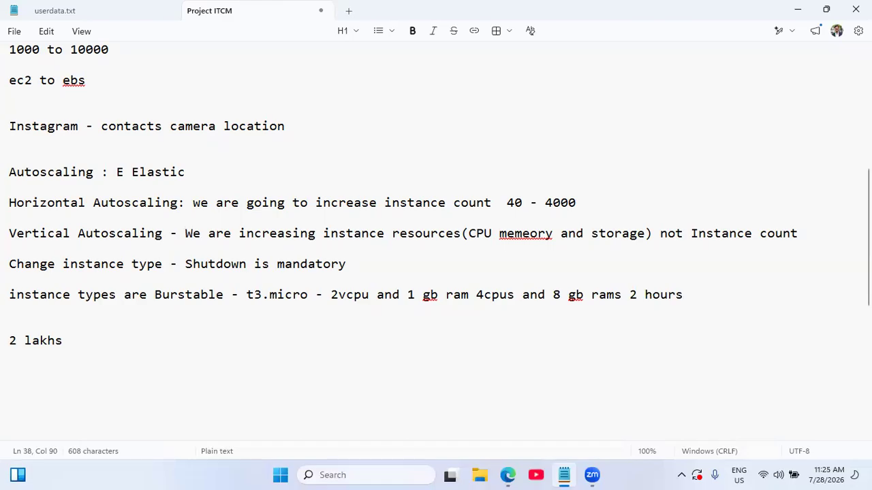
# Switch to Edge, open the AWS instance types page from the "instance types aws" search results, and look through it.
pyautogui.click(507, 475)
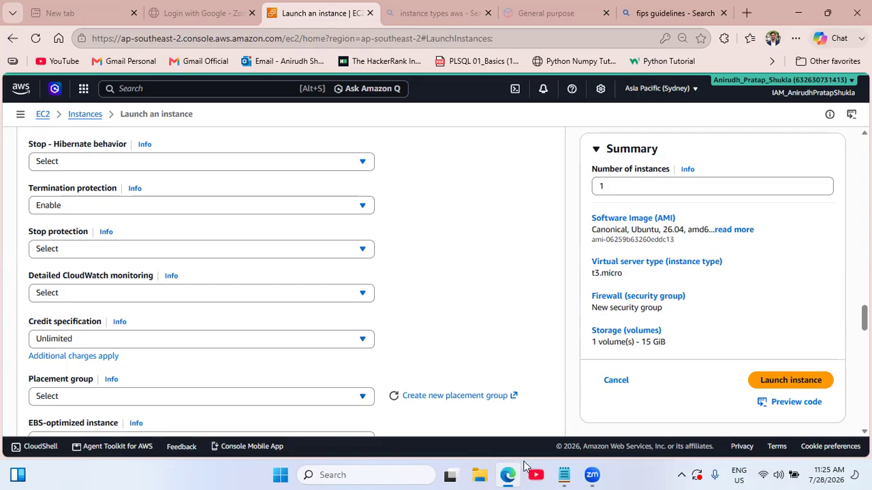
pyautogui.click(503, 474)
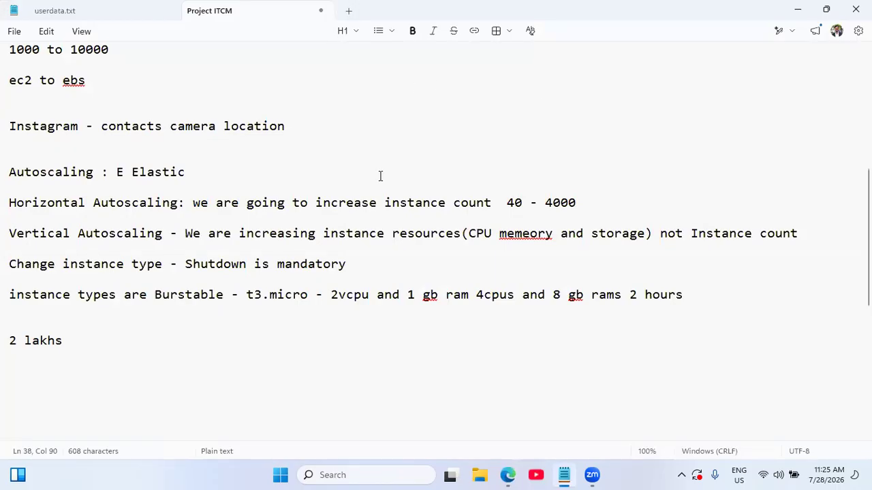
pyautogui.click(518, 475)
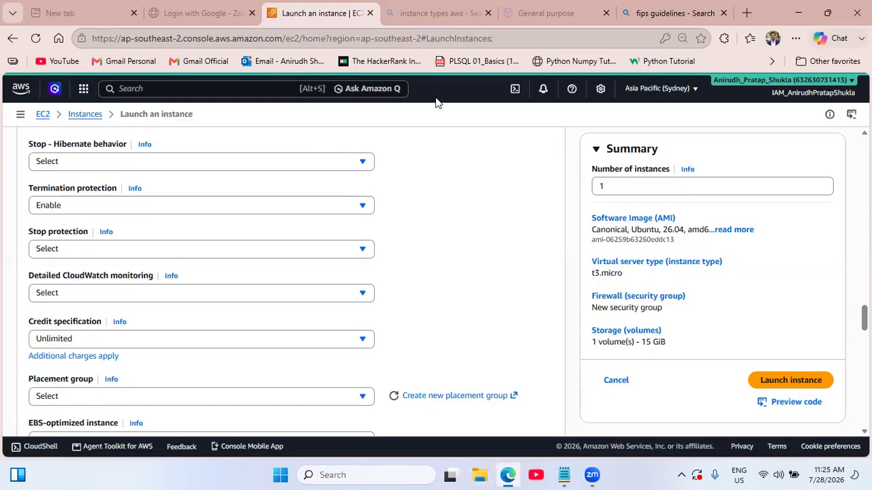
pyautogui.click(402, 26)
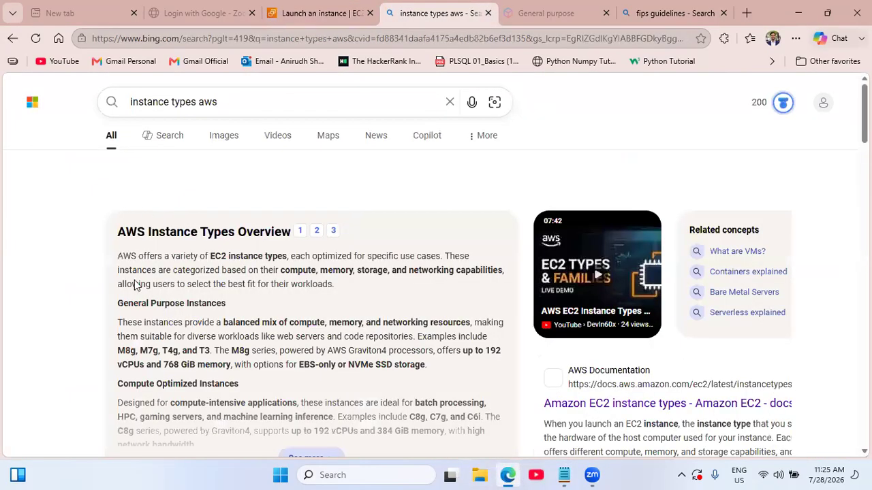
pyautogui.moveTo(136, 312)
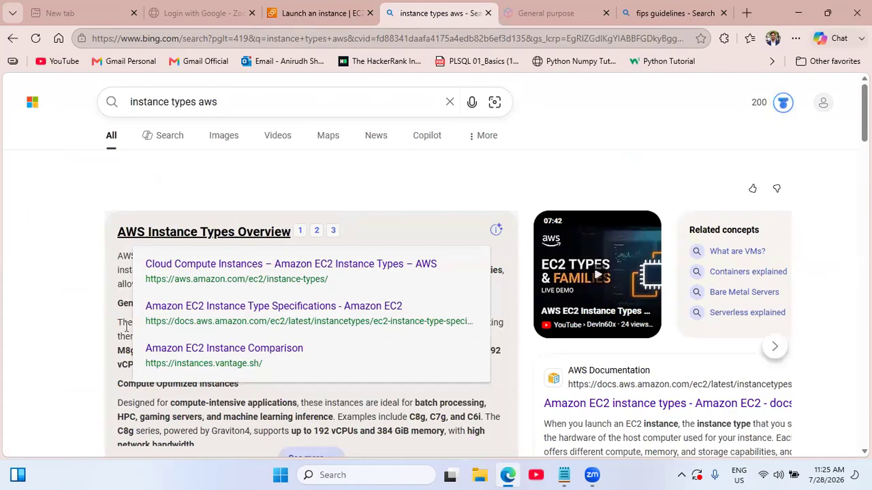
pyautogui.click(162, 233)
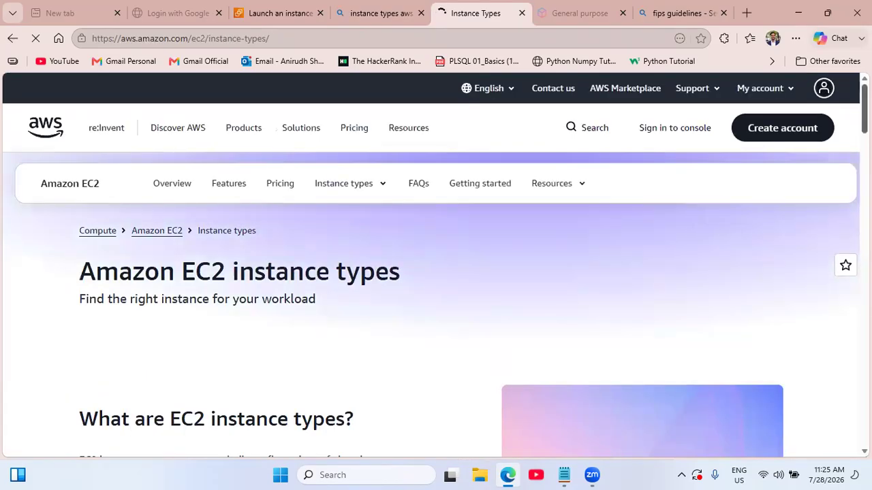
pyautogui.moveTo(864, 127); pyautogui.dragTo(837, 357)
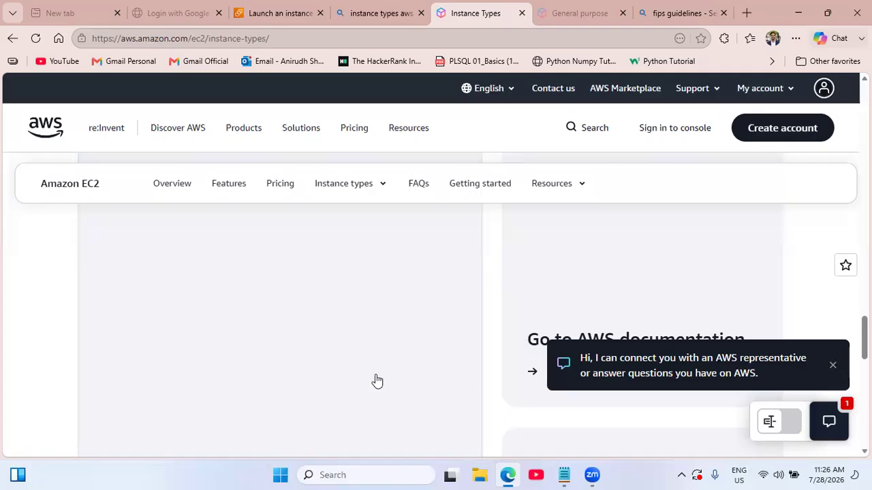
# Switch to the Notepad notes and replace the "2 lakhs" line with "unlimit credit -" below the Burstable line.
pyautogui.click(564, 476)
pyautogui.click(62, 342)
pyautogui.moveTo(62, 342); pyautogui.dragTo(8, 325)
pyautogui.write('u')
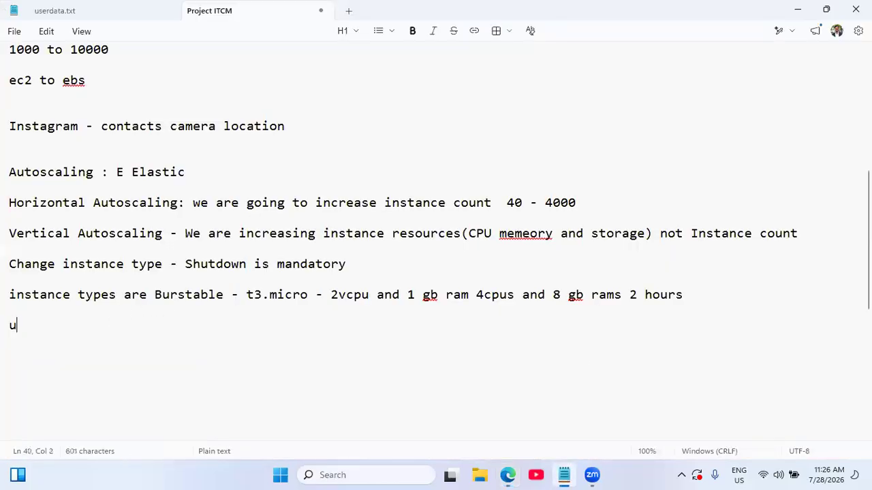
pyautogui.write('nlimit cre')
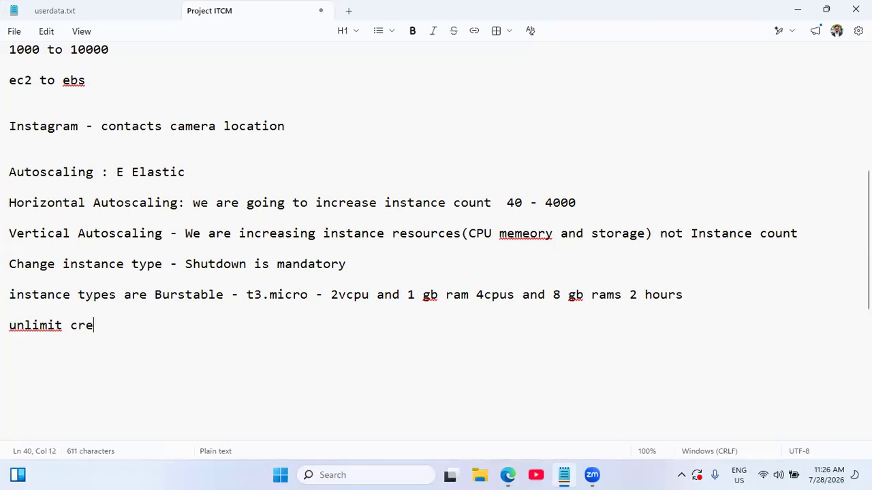
pyautogui.write('dit -')
pyautogui.click(131, 329)
# Append ", cpu compatability m5" to the "Change instance type - Shutdown is mandatory" line.
pyautogui.click(383, 265)
pyautogui.write(', cpu cp')
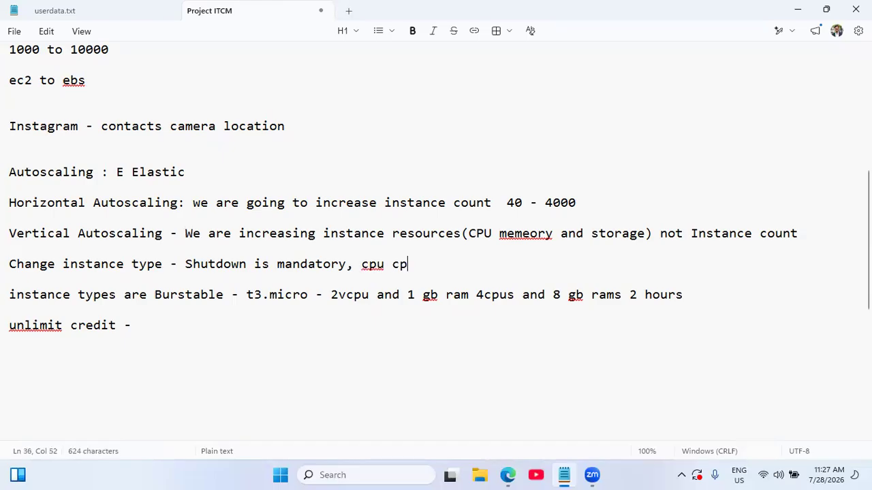
pyautogui.press('BackSpace')
pyautogui.write('ompatability ')
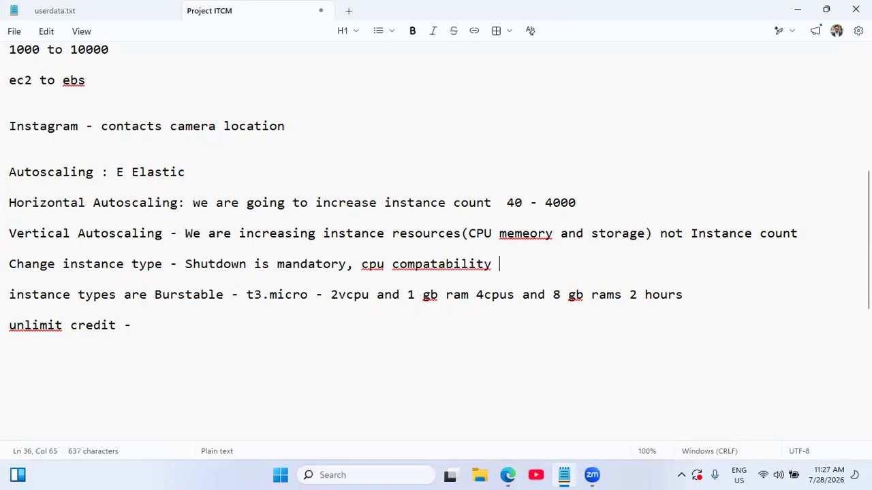
pyautogui.write('m5')
# Add the line "instance - preprequisites" below the "unlimit credit -" line, with blank lines before and after it.
pyautogui.click(139, 330)
pyautogui.press('Return')
pyautogui.press('Return')
pyautogui.press('Return')
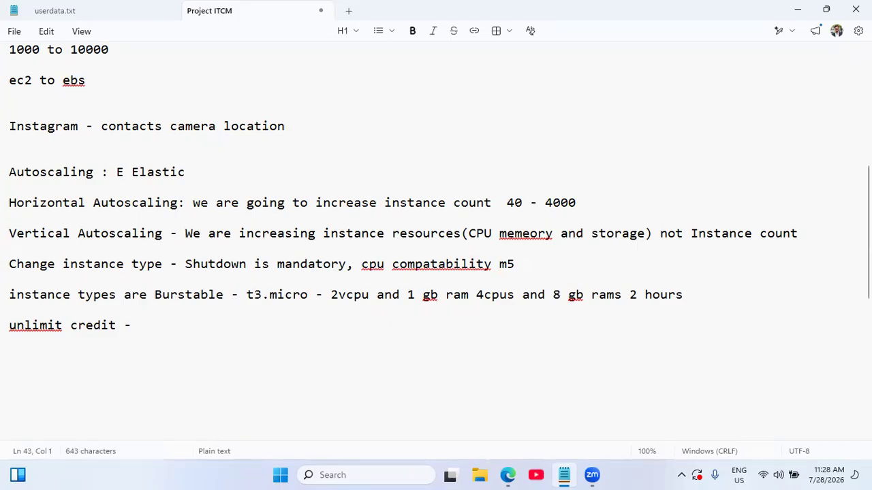
pyautogui.write('instance - ')
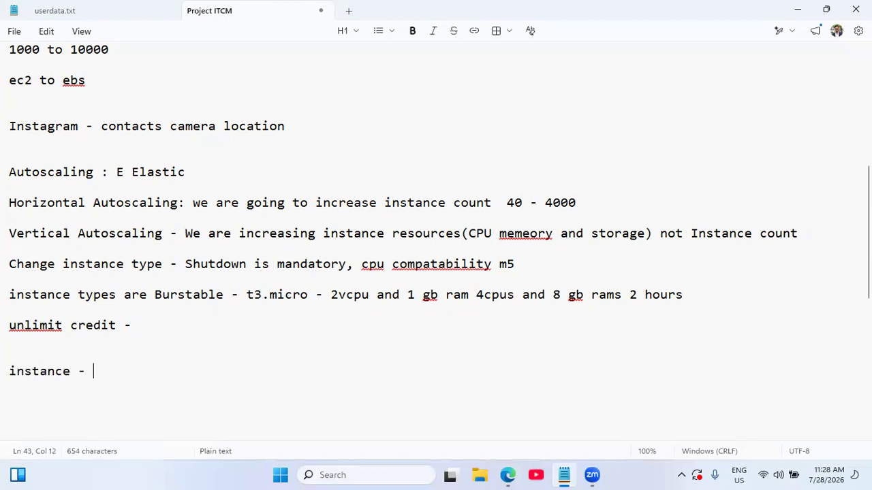
pyautogui.write('preprequisites')
pyautogui.press('Return')
pyautogui.press('Return')
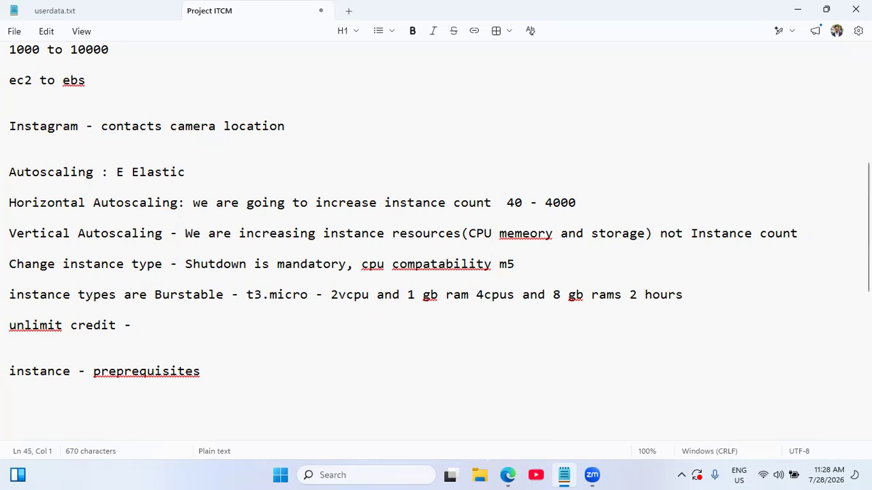
# Correct the misspelled word in the "instance -" line to "prerequisites".
pyautogui.click(117, 374)
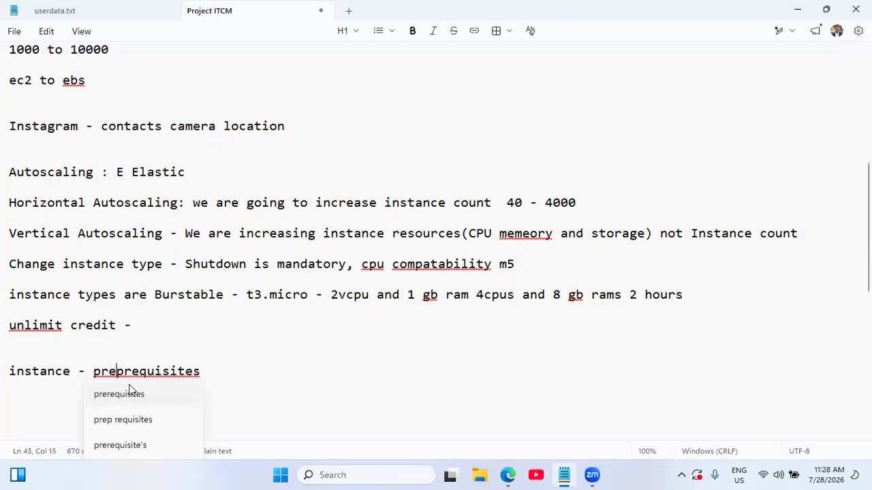
pyautogui.press('Home')
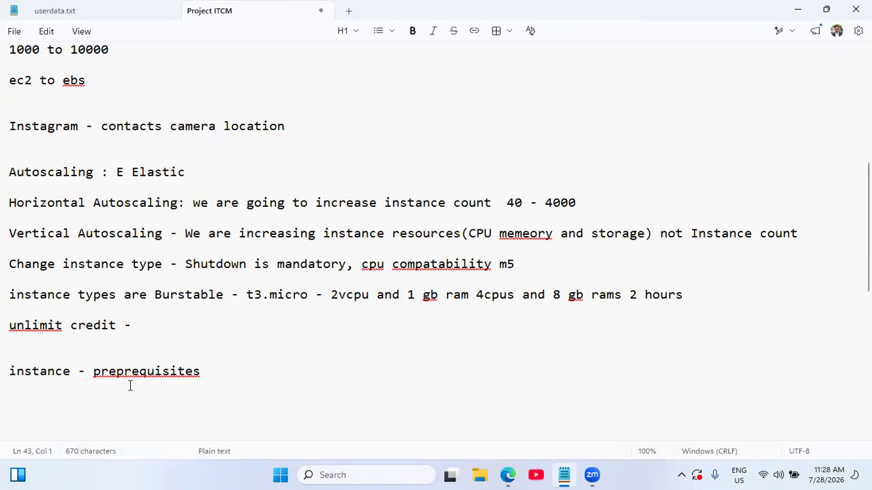
pyautogui.click(121, 375)
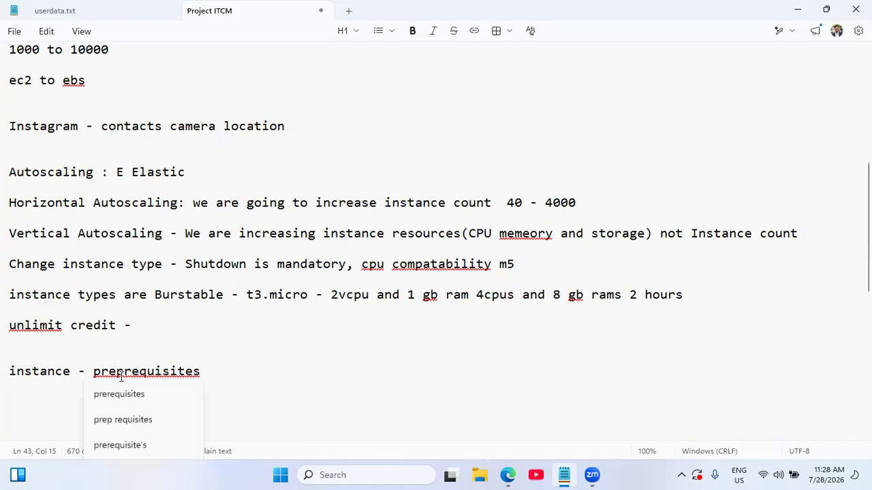
pyautogui.press('Delete')
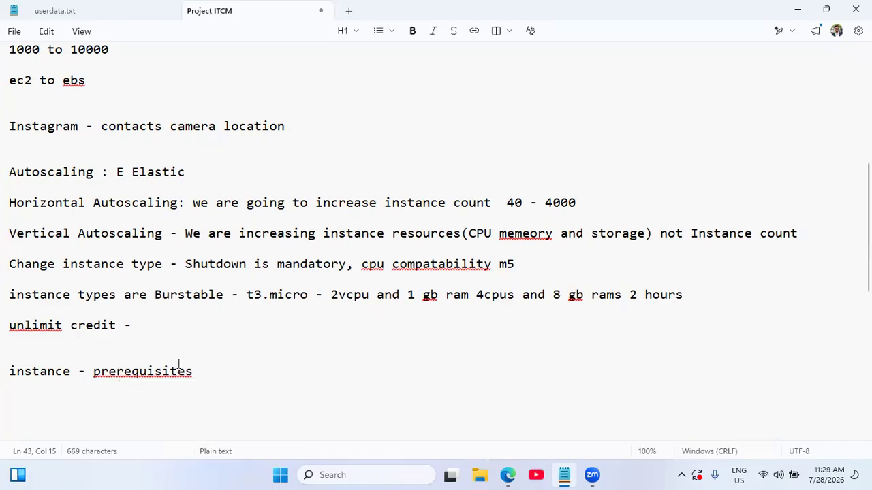
pyautogui.click(225, 358)
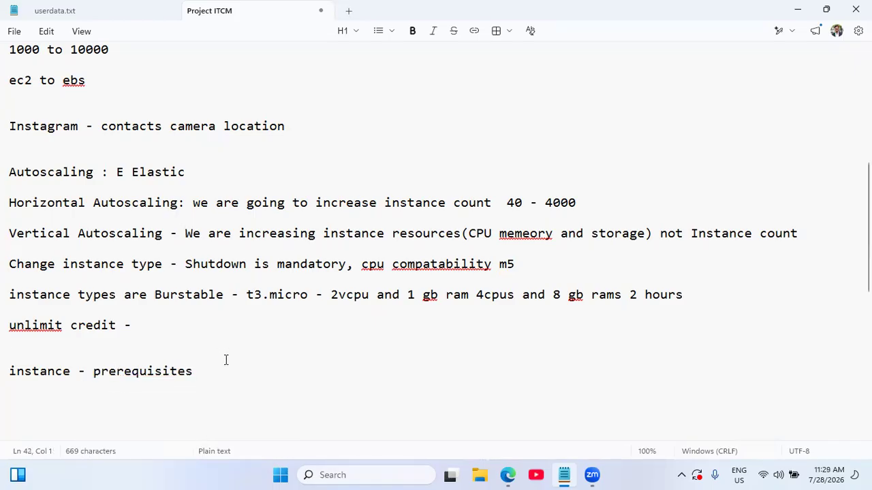
# Add the line "AWS Auto scaling Groups" below the prerequisites line, followed by several blank lines.
pyautogui.click(218, 369)
pyautogui.press('Return')
pyautogui.press('Return')
pyautogui.press('Return')
pyautogui.write('AWS Auto scaling Groups')
pyautogui.press('Return')
pyautogui.press('Return')
pyautogui.press('Return')
pyautogui.press('Return')
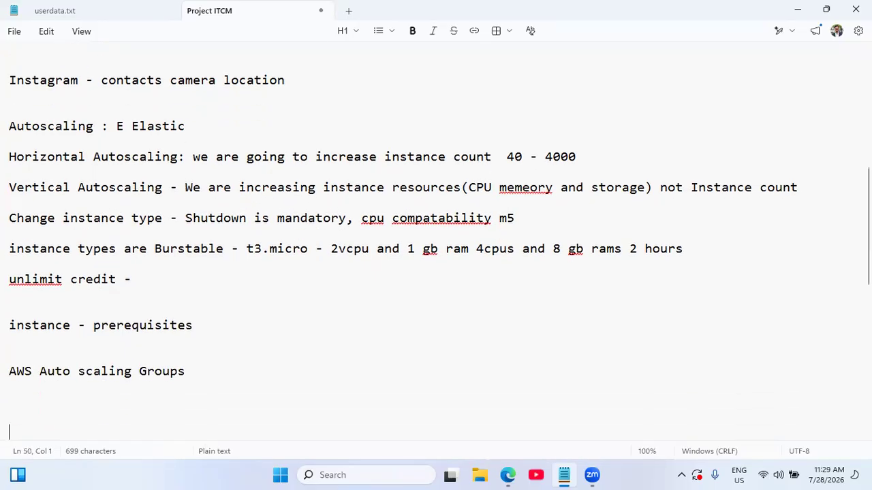
pyautogui.press('Return')
pyautogui.press('Return')
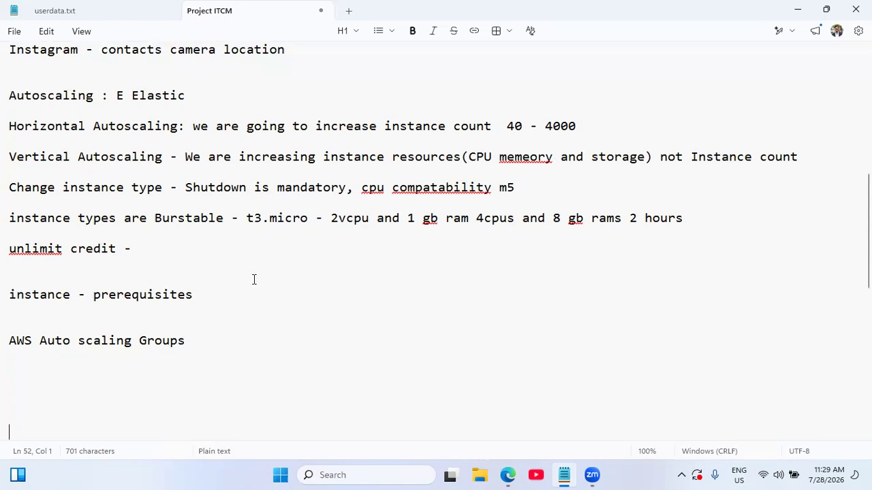
# Append "- VMSS" to the "AWS Auto scaling Groups" line and add the line "Scalability" below it, followed by blank lines.
pyautogui.click(210, 343)
pyautogui.write('- VMSS')
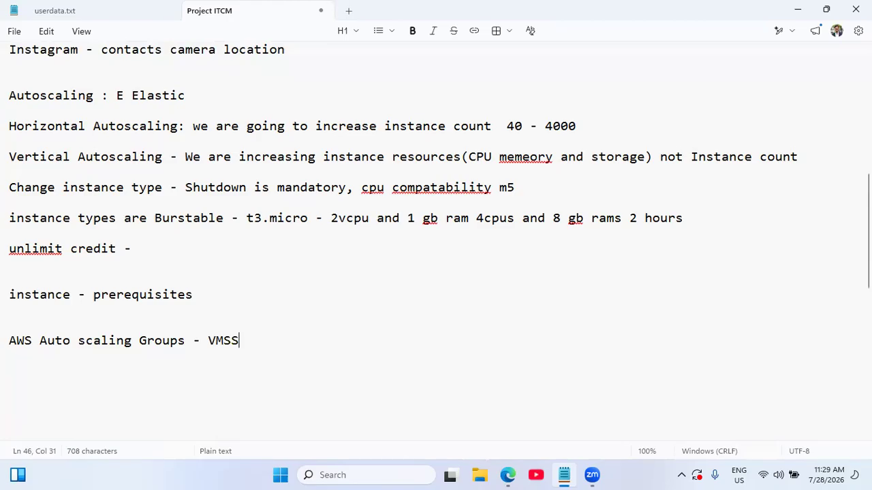
pyautogui.press('Return')
pyautogui.press('Return')
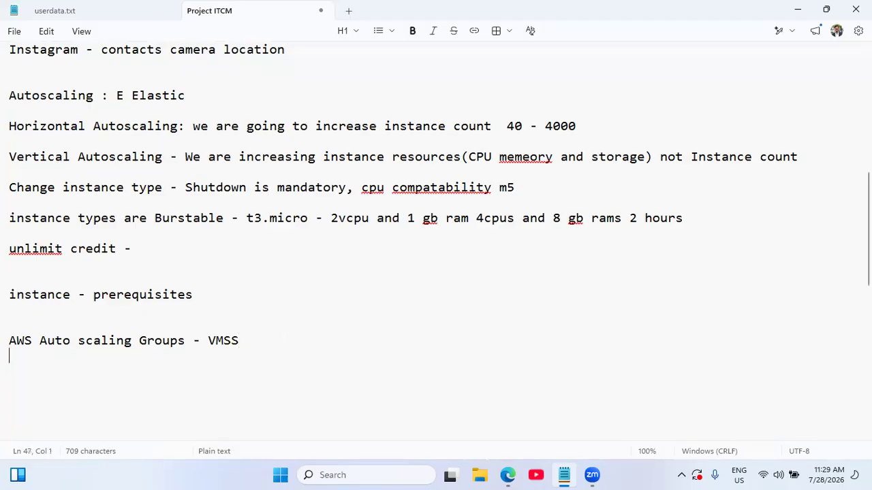
pyautogui.write('Sca')
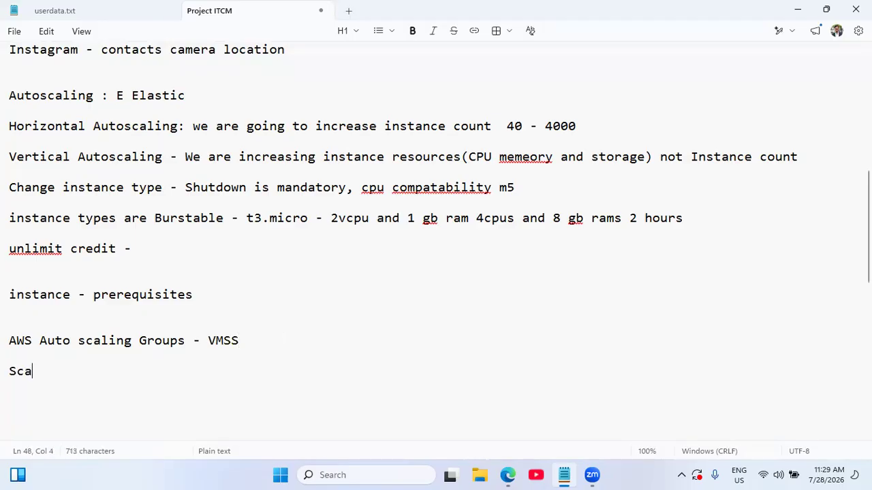
pyautogui.write('lability')
pyautogui.press('Return')
pyautogui.press('Return')
pyautogui.press('Return')
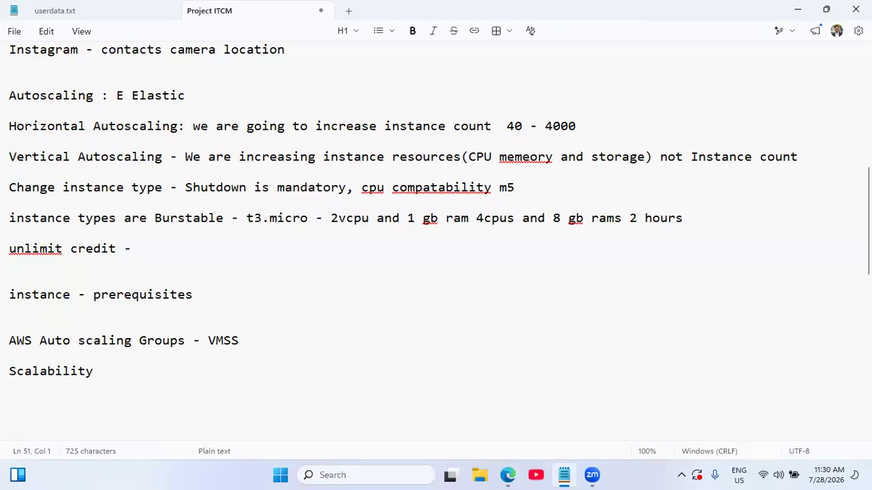
# Switch to the browser and review the credit specification and purchasing options on the Launch an instance page.
pyautogui.click(513, 474)
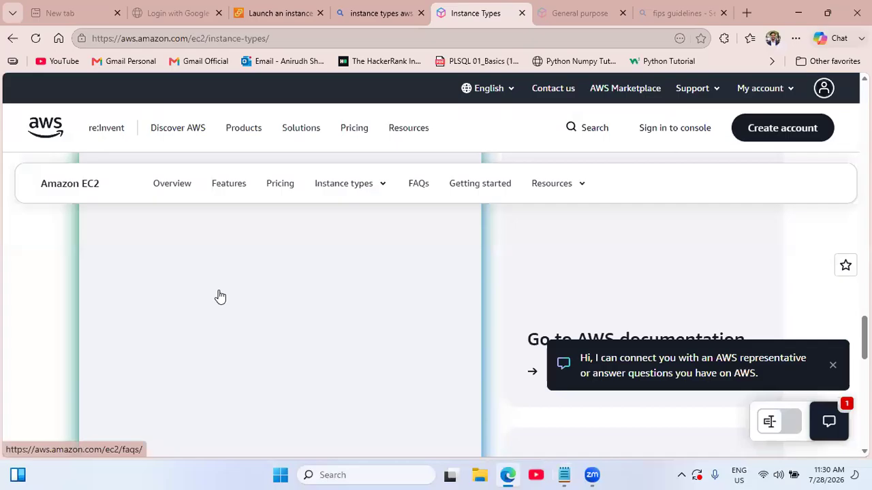
pyautogui.click(220, 297)
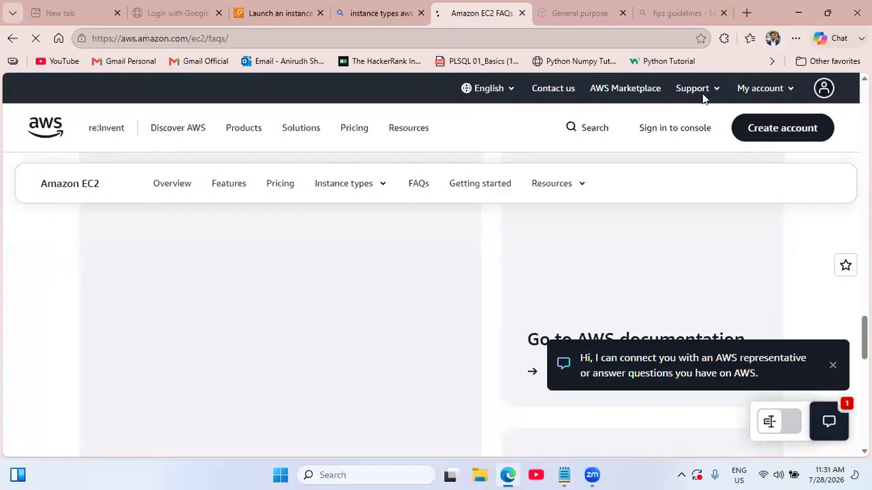
pyautogui.click(262, 15)
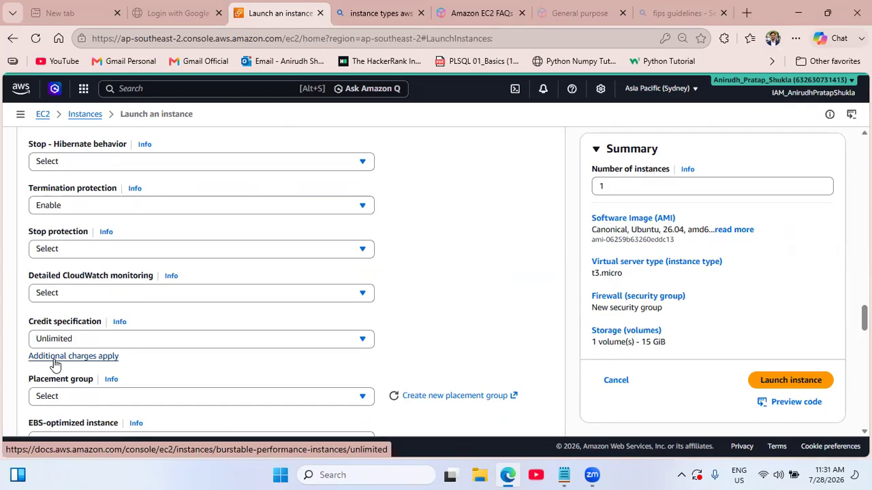
pyautogui.press('Down')
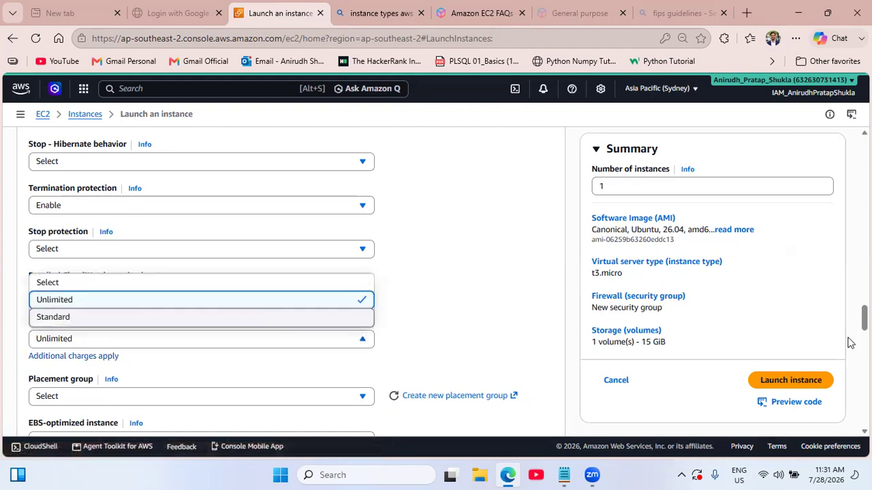
pyautogui.scroll(-2, 850, 340)
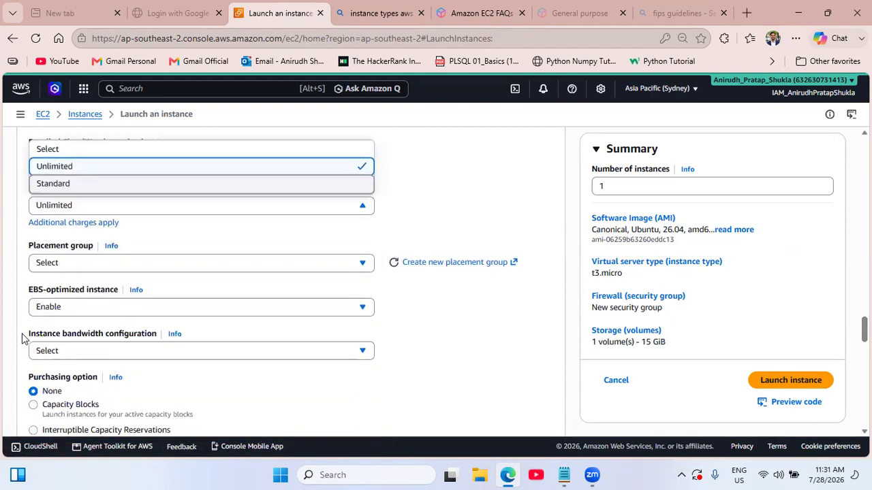
pyautogui.scroll(-2, 863, 330)
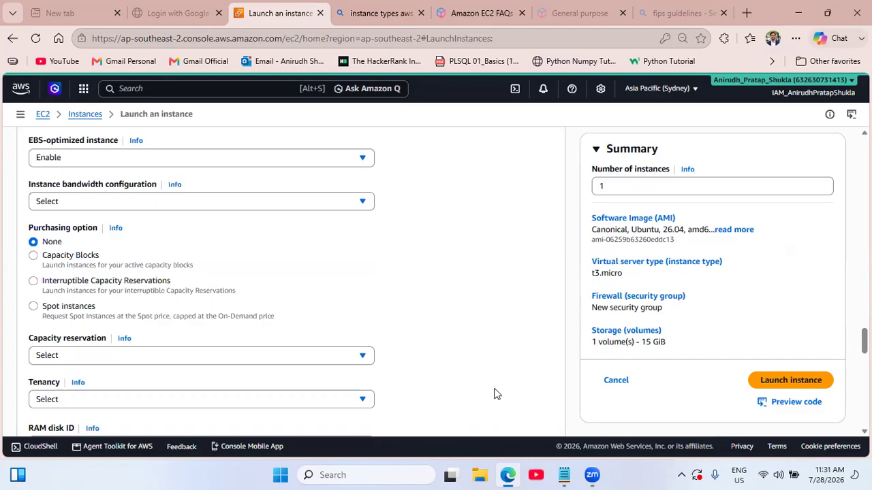
# Switch to Notepad, insert a long run of blank lines below "Scalability" and start a new line there with "on-demand".
pyautogui.moveTo(556, 473)
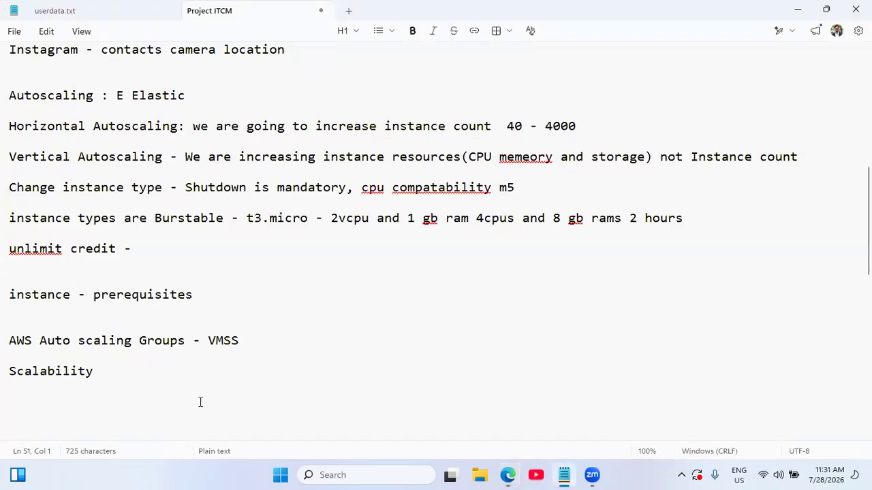
pyautogui.click(559, 429)
pyautogui.click(111, 369)
pyautogui.press('Return')
pyautogui.press('Return')
pyautogui.press('Return')
pyautogui.press('Return')
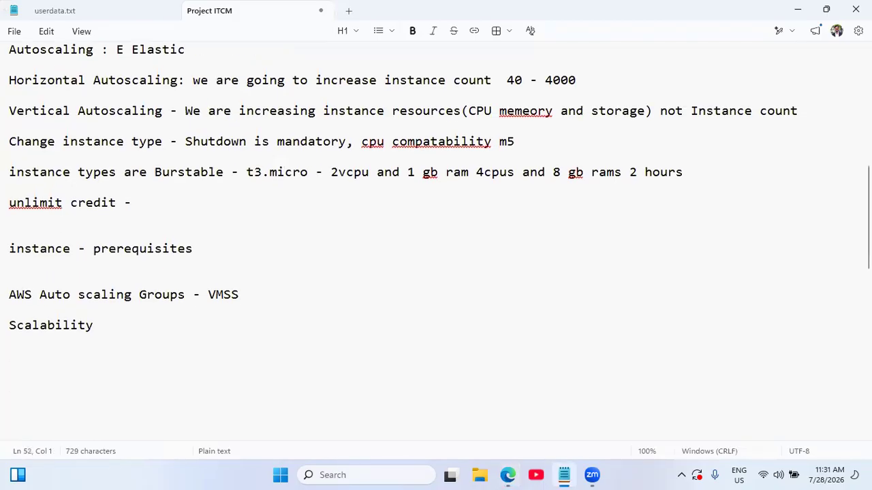
pyautogui.press('Return')
pyautogui.press('Return')
pyautogui.press('Return')
pyautogui.press('Return')
pyautogui.press('Return')
pyautogui.press('Return')
pyautogui.press('Return')
pyautogui.press('Return')
pyautogui.press('Return')
pyautogui.press('Return')
pyautogui.press('Return')
pyautogui.press('Return')
pyautogui.press('Return')
pyautogui.press('Return')
pyautogui.press('Return')
pyautogui.press('Return')
pyautogui.click(45, 174)
pyautogui.write('on-demand')
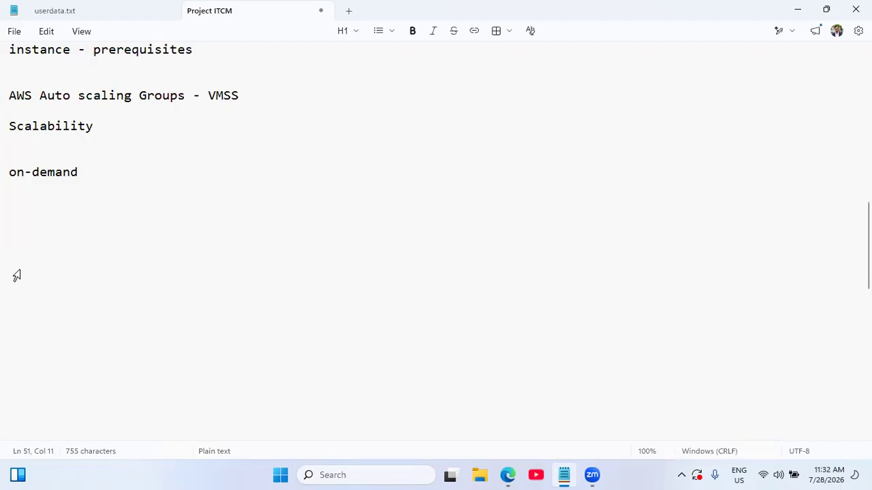
# Append "Available - Terminate" to the "on-demand" line.
pyautogui.write('Avail')
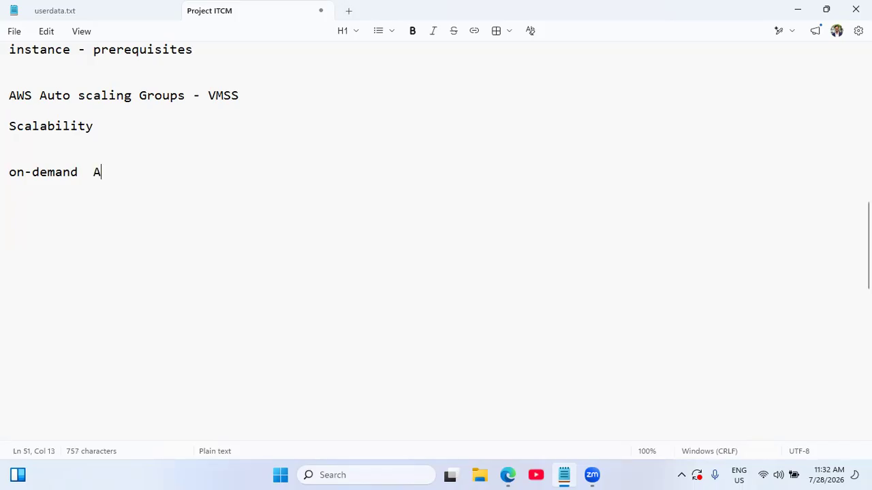
pyautogui.press('BackSpace')
pyautogui.write('lable')
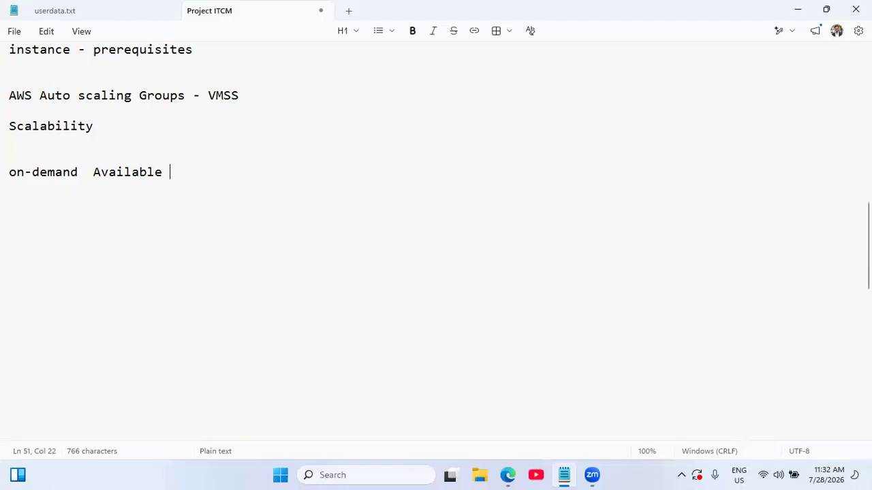
pyautogui.write('- Terminate')
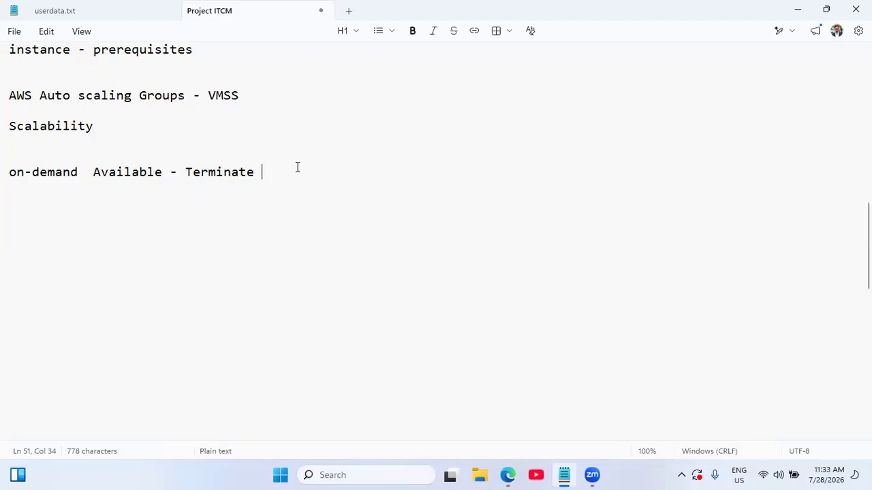
# Add the line "Spot instances - 2025 80 to 90%" below the on-demand line, separated by a blank line.
pyautogui.press('Return')
pyautogui.press('Return')
pyautogui.write('Sp')
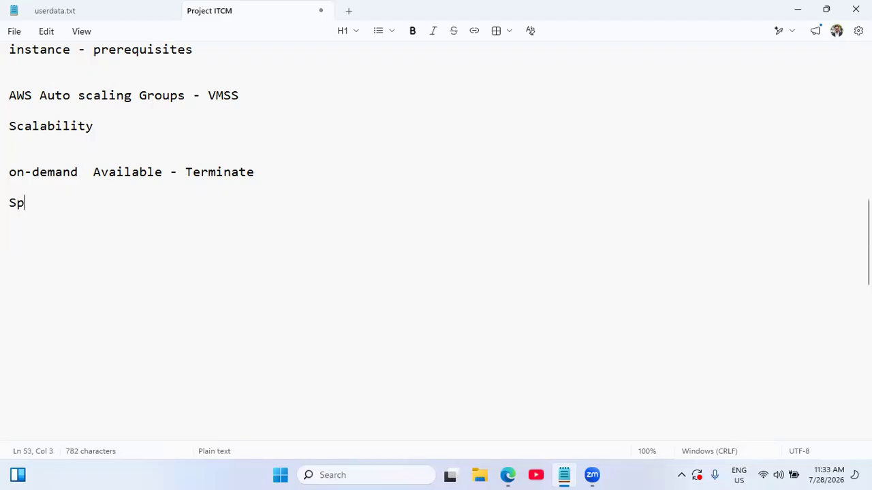
pyautogui.write('ot instances')
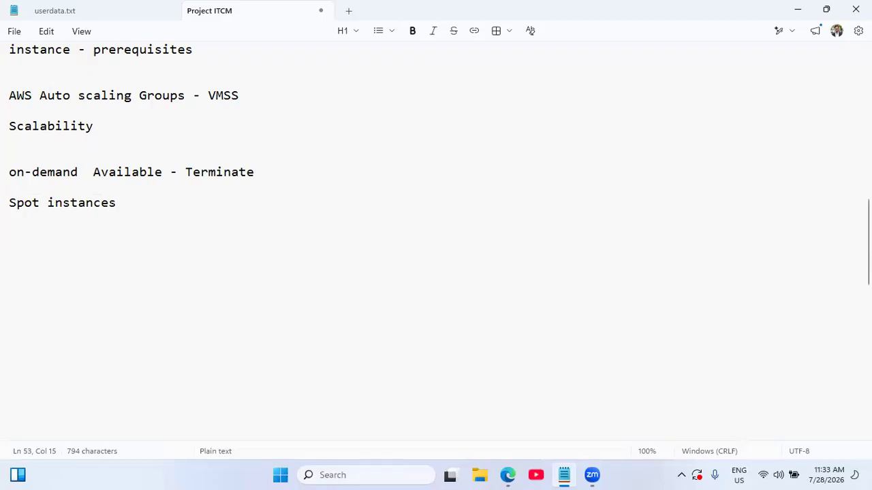
pyautogui.write('- 2025')
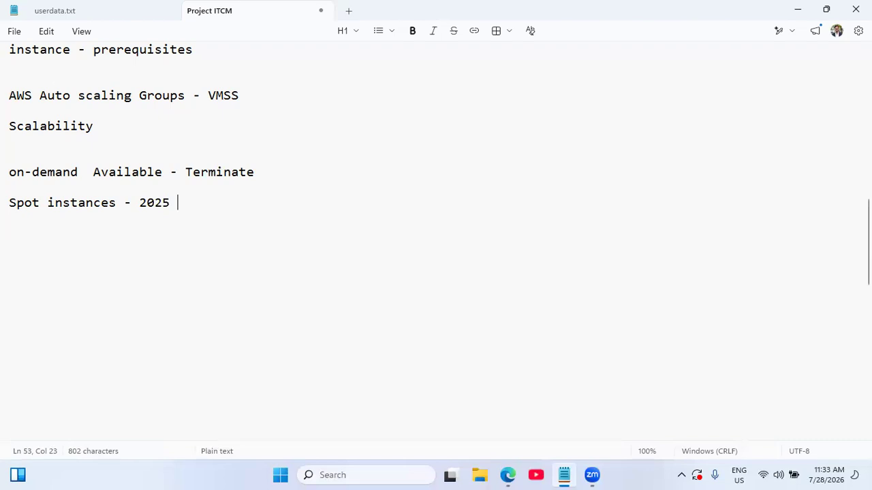
pyautogui.write('80 to 90')
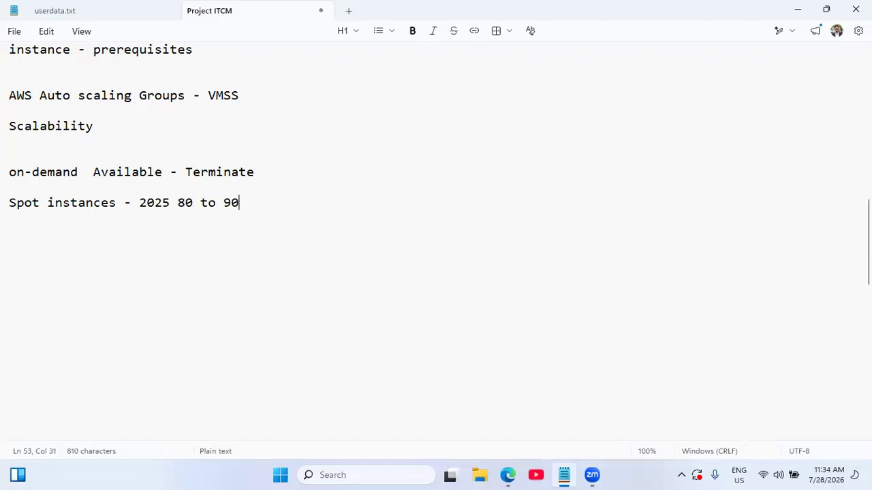
pyautogui.write('%')
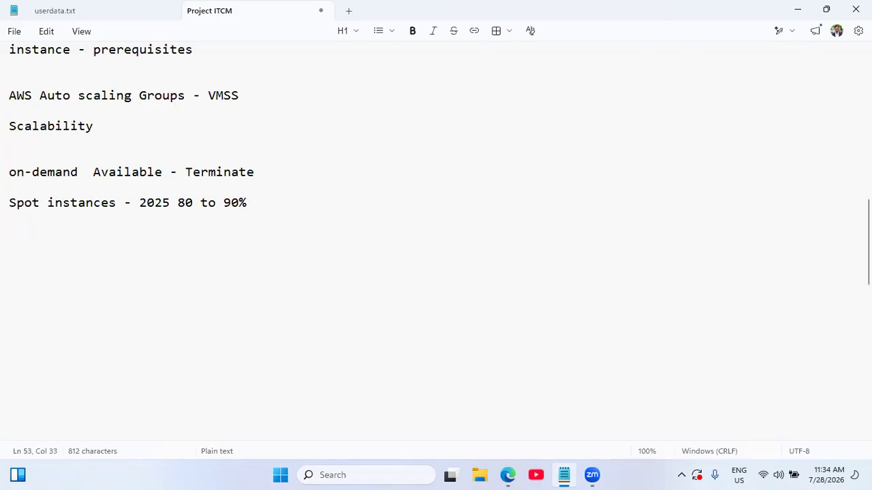
# Append "2 mins" to the "Spot instances" line and add the line "price is usage" below it.
pyautogui.click(304, 186)
pyautogui.click(285, 202)
pyautogui.write('2 mins')
pyautogui.press('Return')
pyautogui.press('Return')
pyautogui.write('priv')
pyautogui.press('BackSpace')
pyautogui.write('ce is usage')
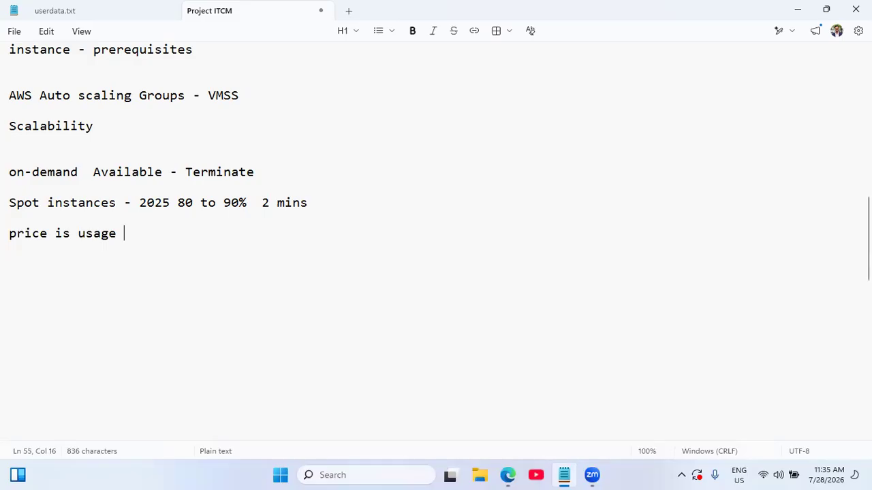
# Add the lines "Agents" and "4.95" below the "price is usage" line.
pyautogui.press('Return')
pyautogui.press('Return')
pyautogui.write('Agents')
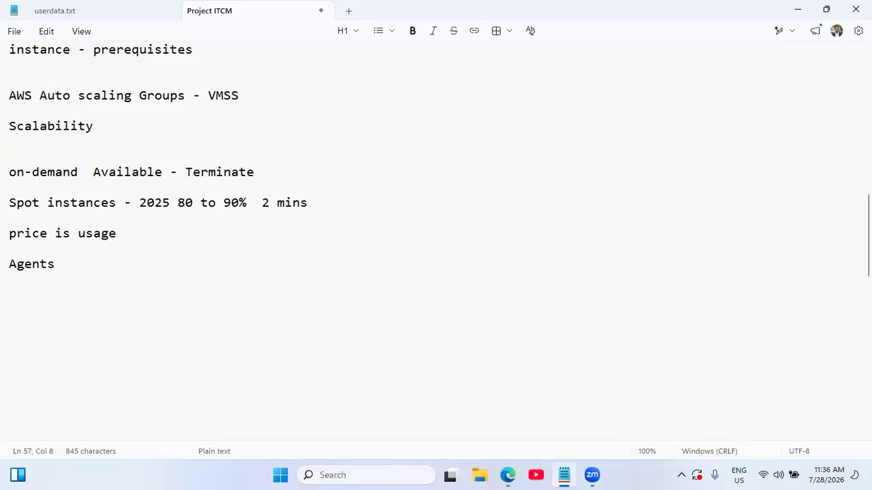
pyautogui.press('Return')
pyautogui.write('4.95')
# Add the lines "Schdule" and "Reserved 1 yr or 3 yr" below the "4.95" line, separated by blank lines.
pyautogui.press('Return')
pyautogui.press('Return')
pyautogui.press('Return')
pyautogui.write('Schdule')
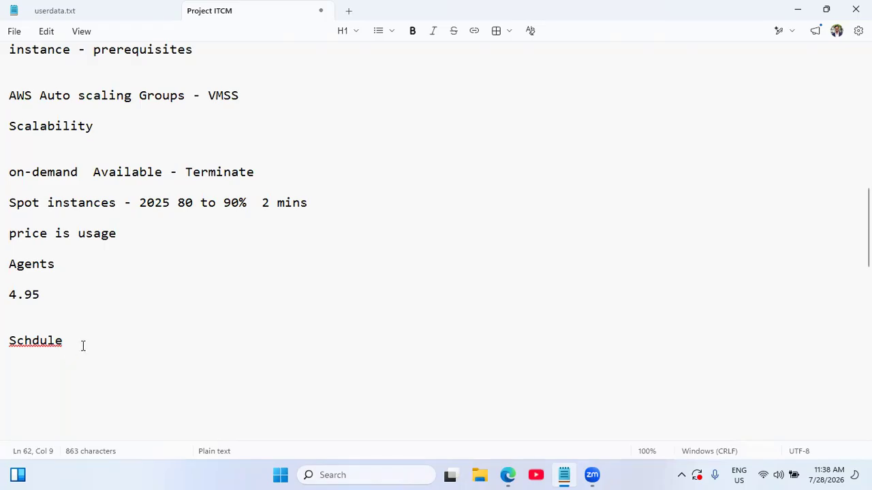
pyautogui.press('Return')
pyautogui.press('Return')
pyautogui.write('Reserved')
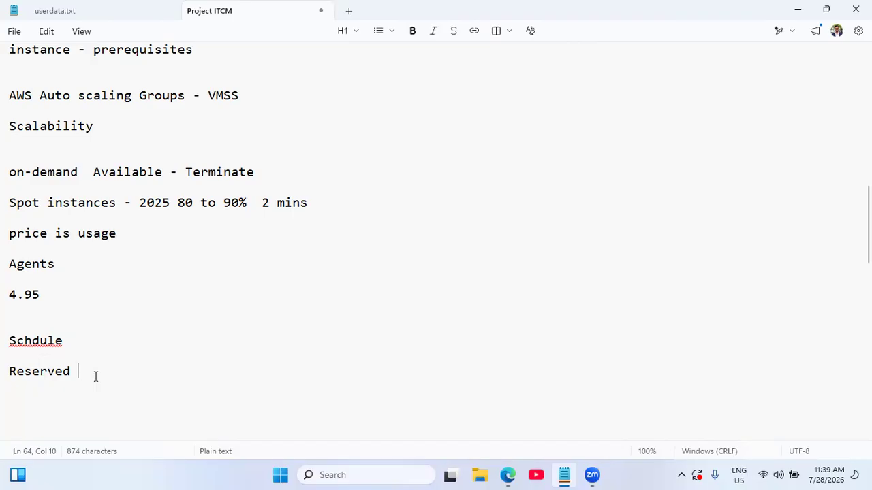
pyautogui.write('1 yr or 3 yr')
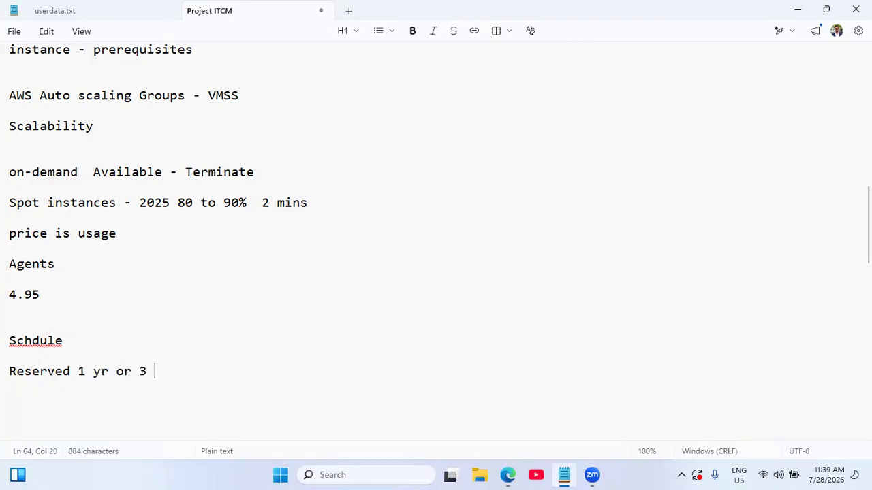
# Add the line "30" below the "Reserved 1 yr or 3 yr" line, followed by ten line breaks.
pyautogui.press('Return')
pyautogui.press('Return')
pyautogui.write('30')
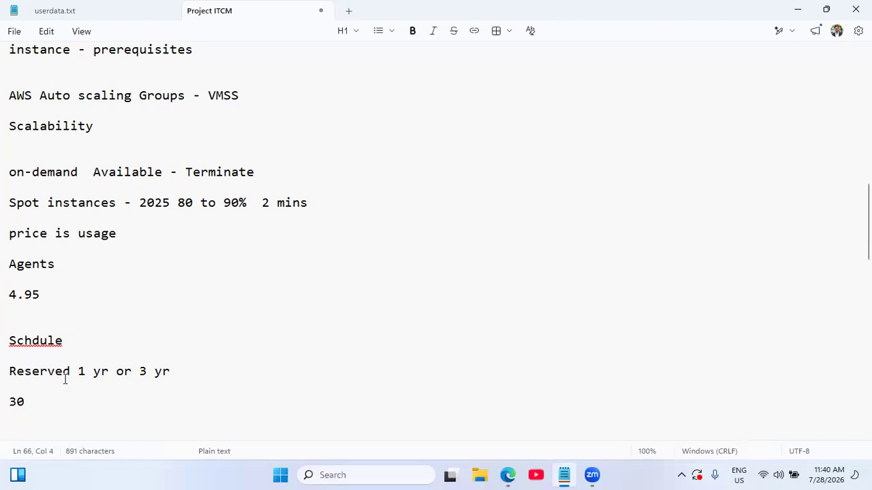
pyautogui.press('Return')
pyautogui.press('Return')
pyautogui.press('Return')
pyautogui.press('Return')
pyautogui.press('Return')
pyautogui.press('Return')
pyautogui.press('Return')
pyautogui.press('Return')
pyautogui.press('Return')
pyautogui.press('Return')
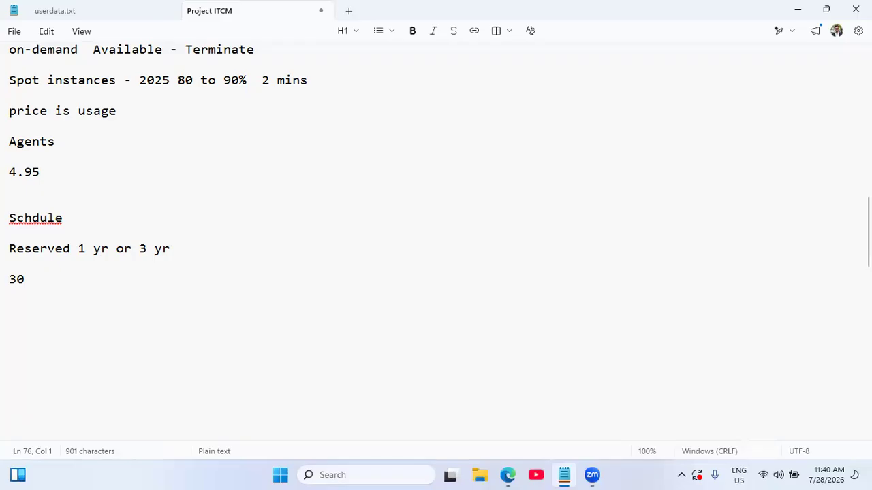
# Add the line "Host Dedicated" below the "30" line, leaving one blank line between them.
pyautogui.click(47, 315)
pyautogui.write('I')
pyautogui.press('BackSpace')
pyautogui.write('Host ')
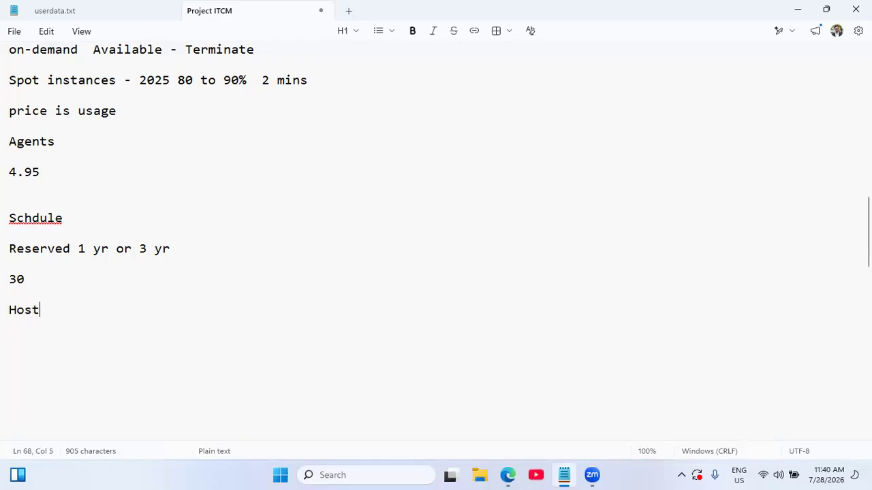
pyautogui.write('Dedicated')
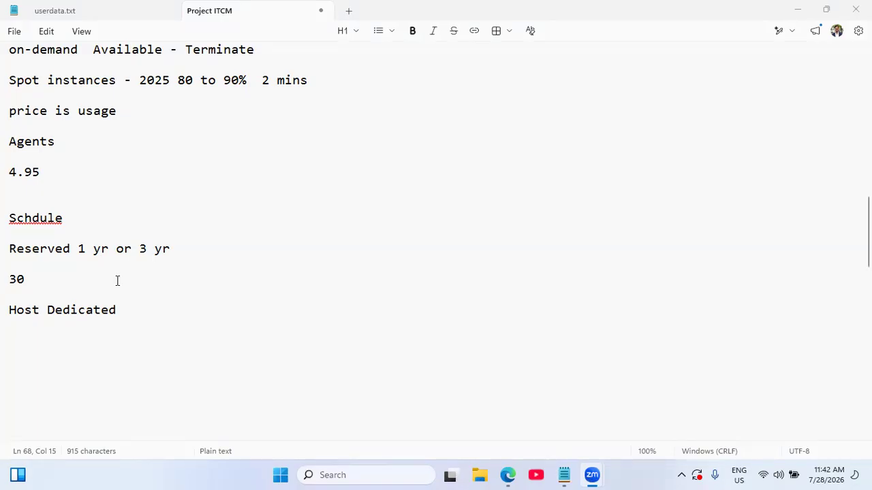
# Switch to the browser and review the remaining advanced details of the instance, from tenancy through to the User data section.
pyautogui.click(508, 474)
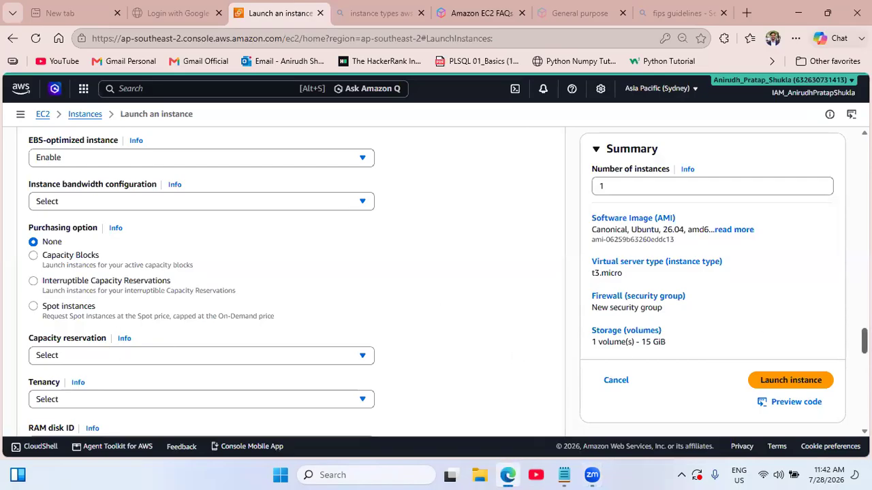
pyautogui.scroll(-3, 286, 279)
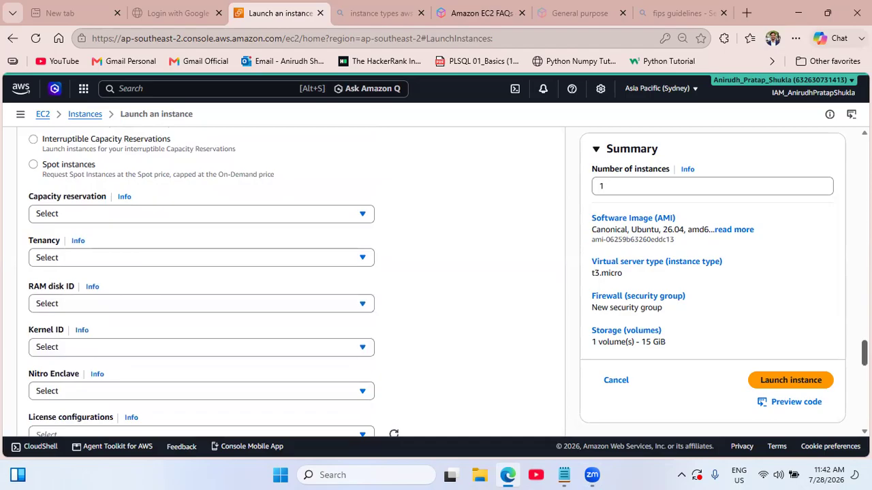
pyautogui.scroll(-2, 286, 279)
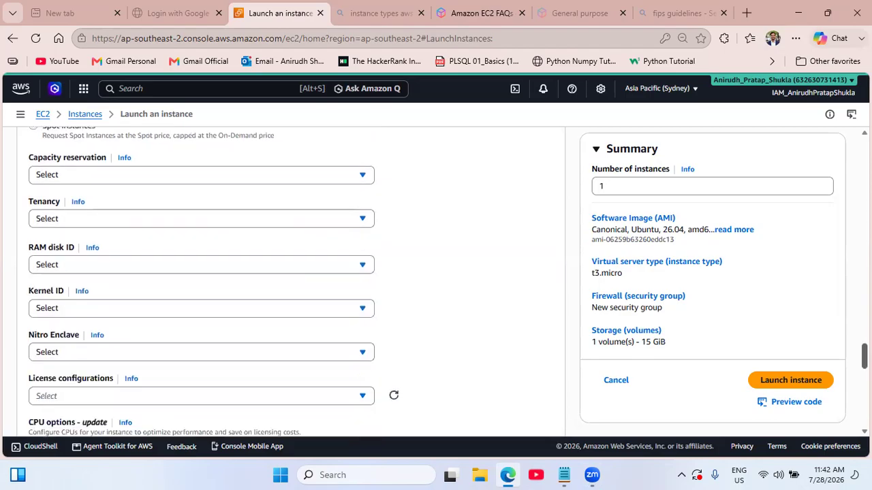
pyautogui.scroll(-2, 286, 279)
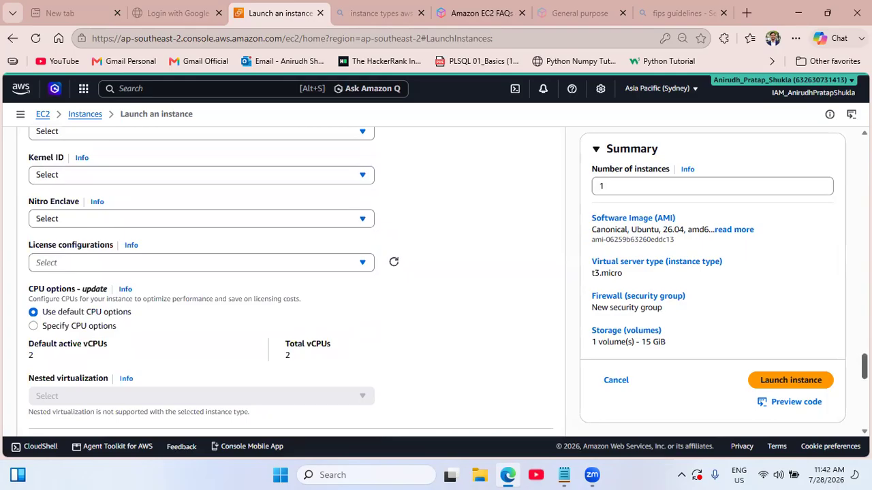
pyautogui.scroll(-3, 862, 368)
pyautogui.scroll(-5, 862, 368)
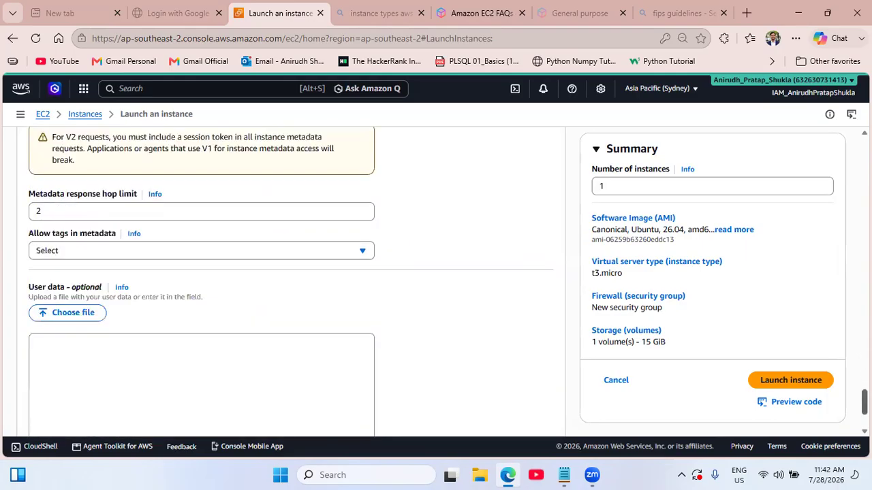
# Switch to userdata.txt in Notepad and examine the package update, Nginx install and service start commands at the beginning of the script.
pyautogui.scroll(-2, 862, 381)
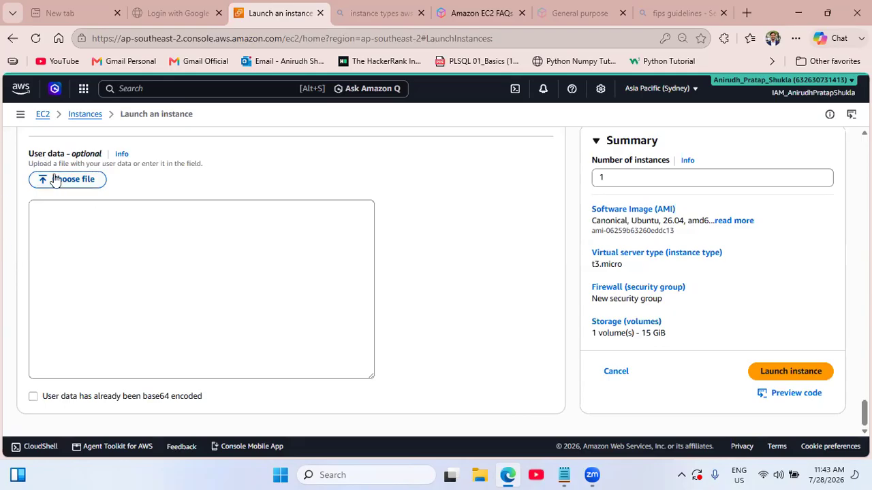
pyautogui.click(61, 232)
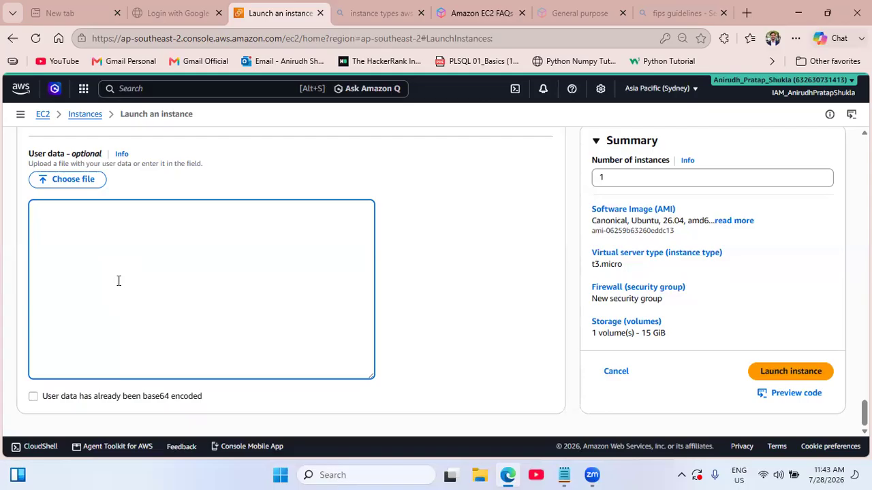
pyautogui.click(565, 475)
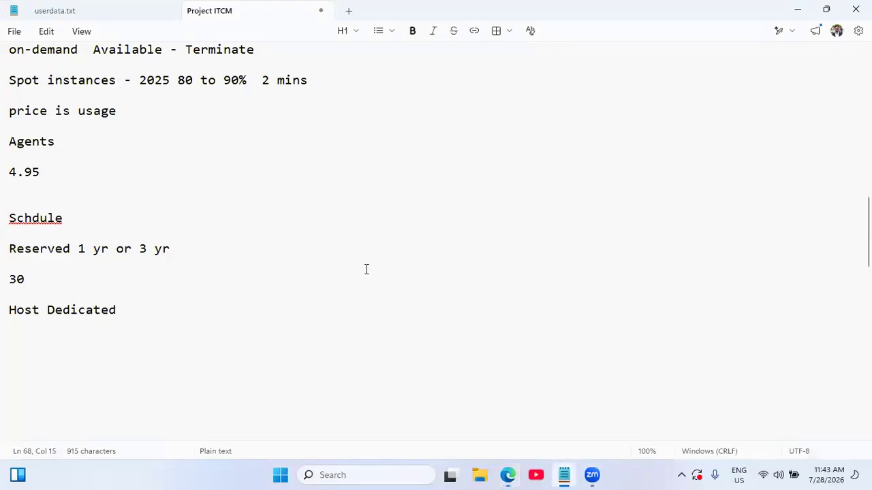
pyautogui.click(29, 19)
pyautogui.click(324, 178)
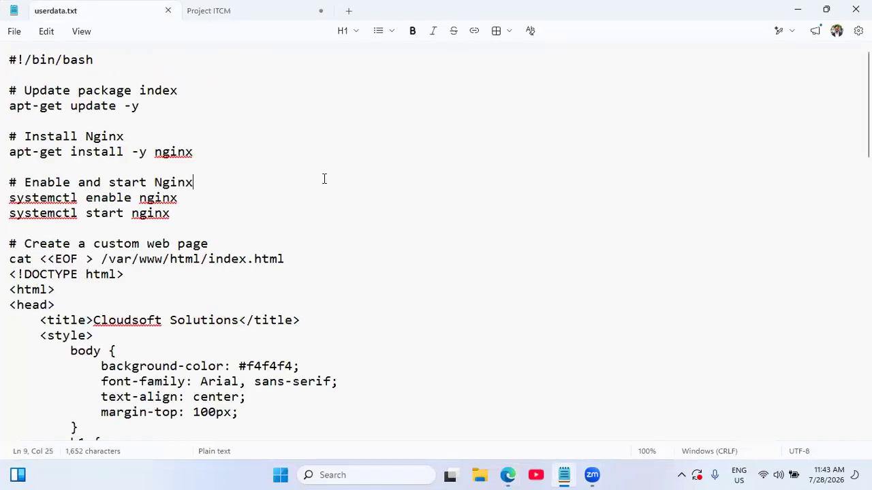
pyautogui.press('Up')
pyautogui.press('Up')
pyautogui.press('Up')
pyautogui.press('Up')
pyautogui.press('Up')
pyautogui.press('Up')
pyautogui.press('Up')
pyautogui.press('Up')
pyautogui.moveTo(212, 214); pyautogui.dragTo(6, 47)
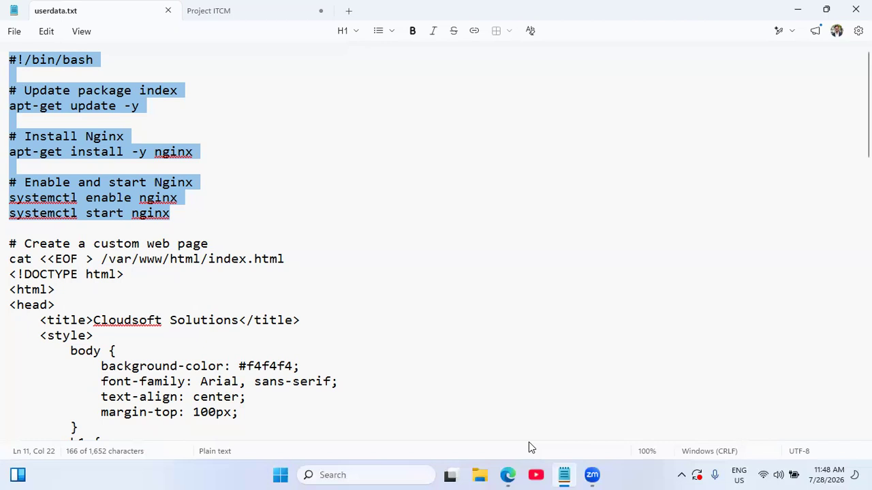
# Read the rest of userdata.txt, from the custom web page HTML to the Nginx restart command.
pyautogui.click(331, 341)
pyautogui.press('Down')
pyautogui.press('Down')
pyautogui.press('Down')
pyautogui.press('Down')
pyautogui.press('Down')
pyautogui.press('Down')
pyautogui.press('Down')
pyautogui.press('Down')
pyautogui.press('Down')
pyautogui.press('Down')
pyautogui.press('Down')
pyautogui.press('Down')
pyautogui.press('Down')
pyautogui.press('Down')
pyautogui.press('Down')
pyautogui.press('Down')
pyautogui.press('Down')
pyautogui.press('Down')
pyautogui.press('Down')
pyautogui.press('Down')
pyautogui.press('Down')
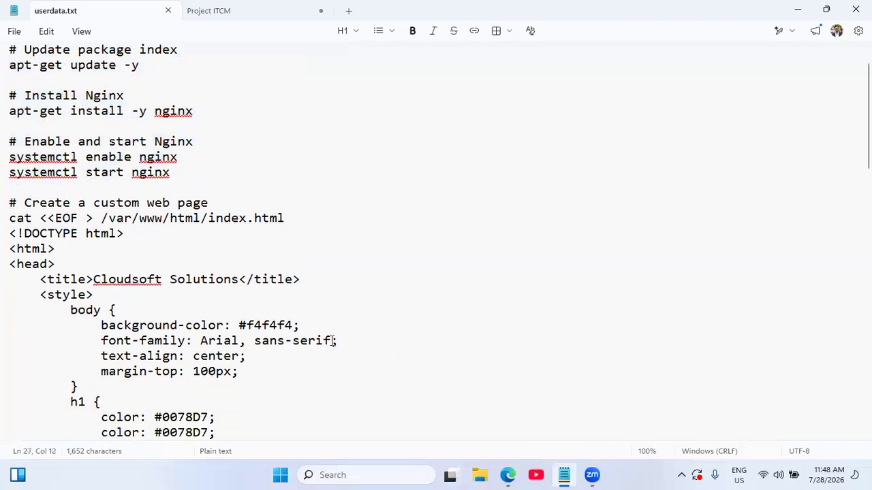
pyautogui.press('Down')
pyautogui.press('Down')
pyautogui.press('Down')
pyautogui.press('Down')
pyautogui.press('Down')
pyautogui.press('Down')
pyautogui.press('Down')
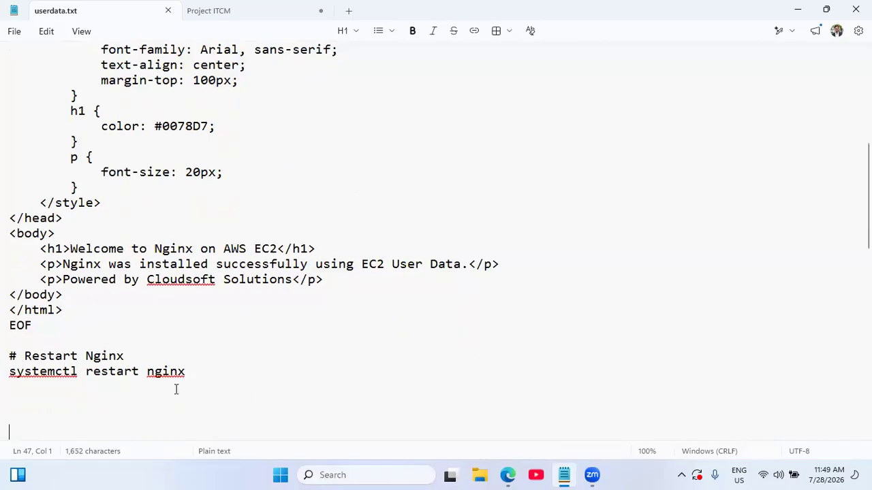
# Copy the script from "#!/bin/bash" through "systemctl restart nginx" and paste it into the instance's User data field in the browser.
pyautogui.moveTo(189, 372); pyautogui.dragTo(0, 39)
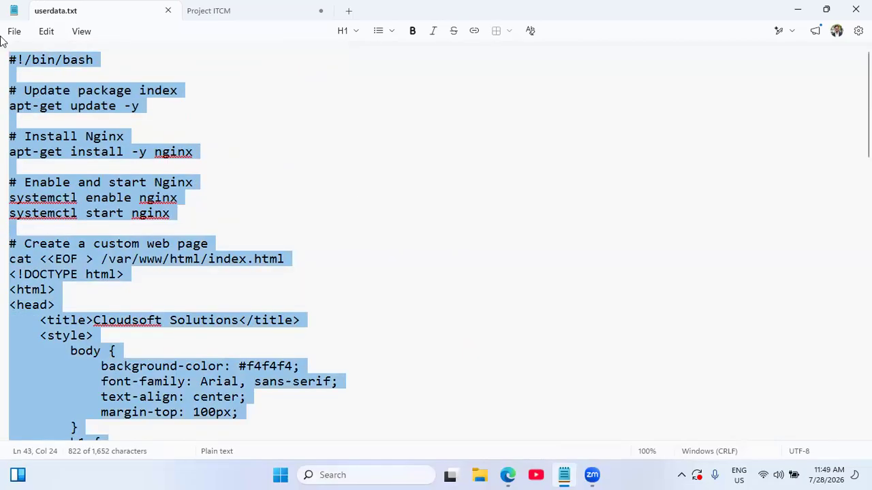
pyautogui.rightClick(98, 110)
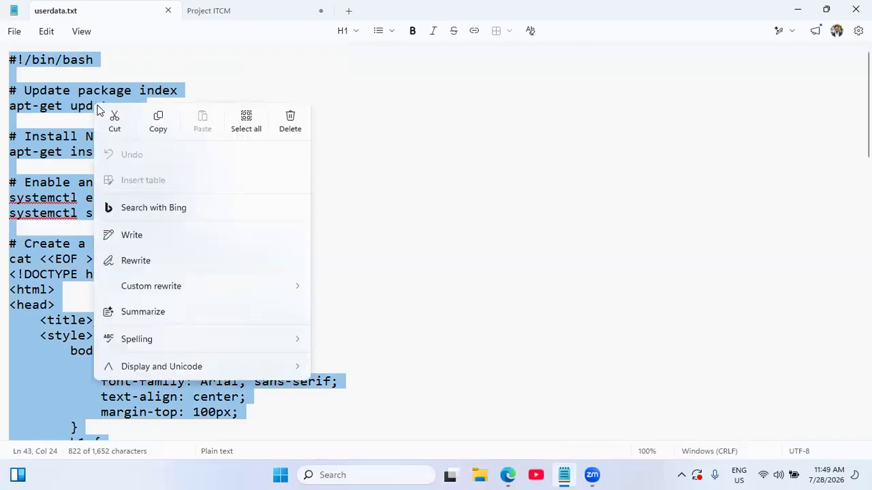
pyautogui.click(158, 120)
pyautogui.hotkey('alt', 'Tab')
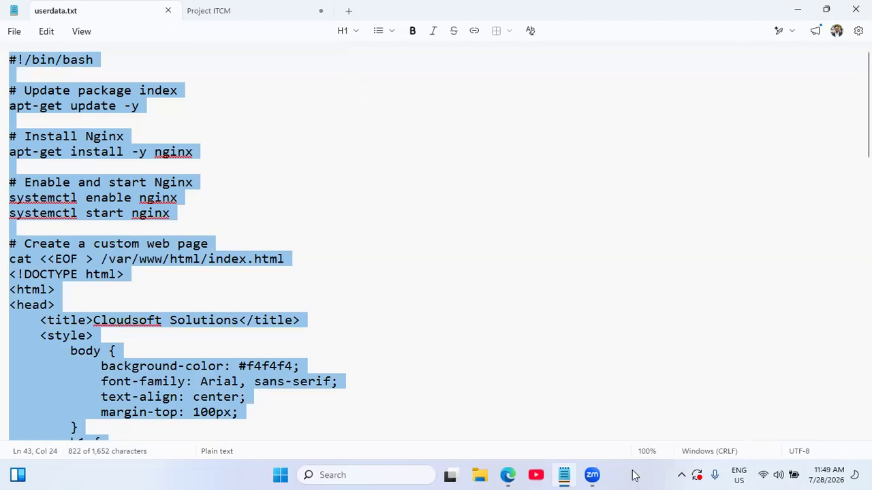
pyautogui.click(506, 475)
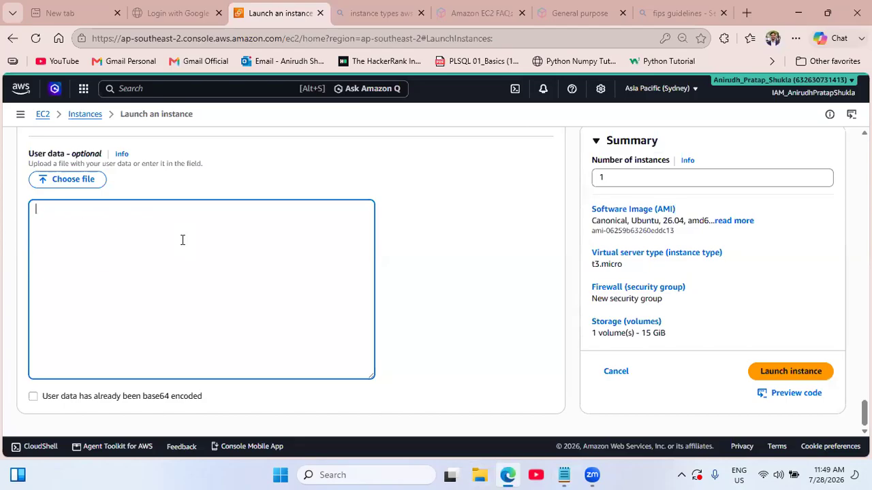
pyautogui.hotkey('ctrl', 'v')
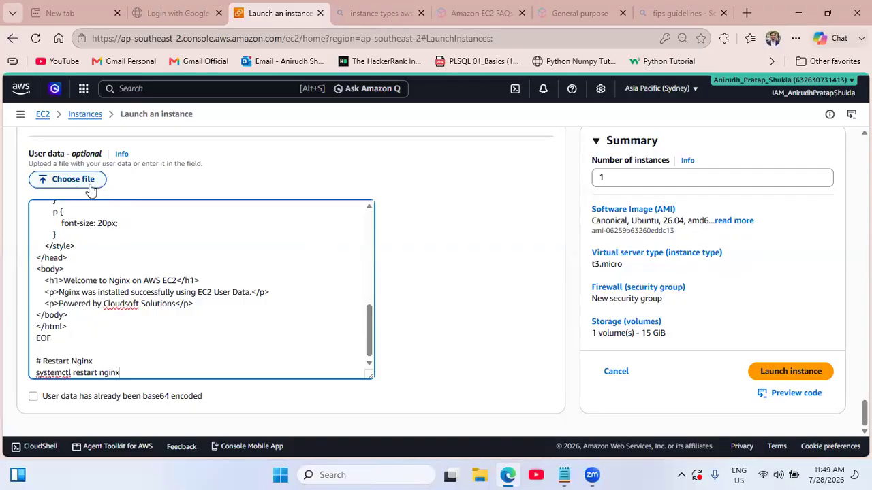
# Launch the instance, open its details page and look through the instance summary and details.
pyautogui.click(790, 372)
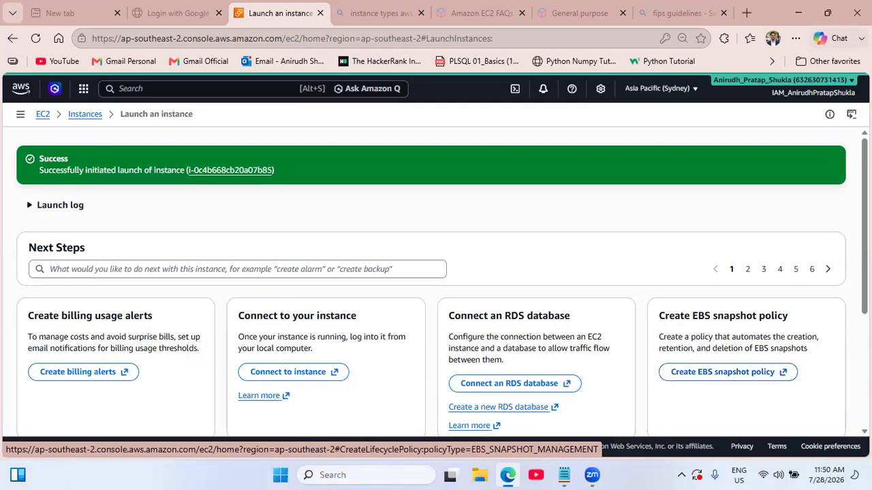
pyautogui.click(211, 170)
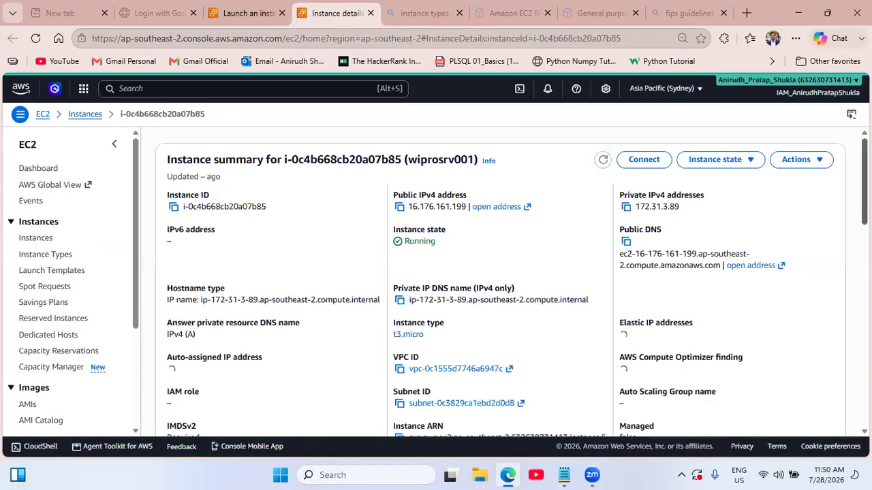
pyautogui.scroll(-8, 497, 279)
pyautogui.scroll(-5, 497, 279)
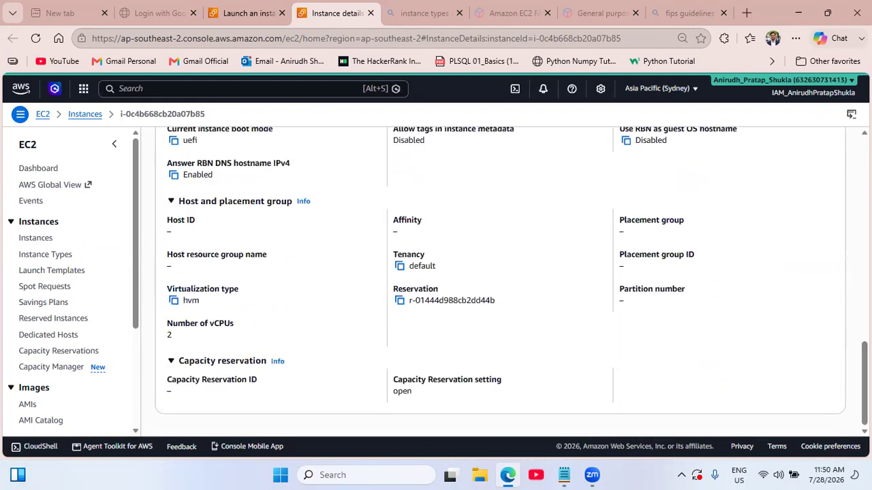
pyautogui.scroll(6, 497, 279)
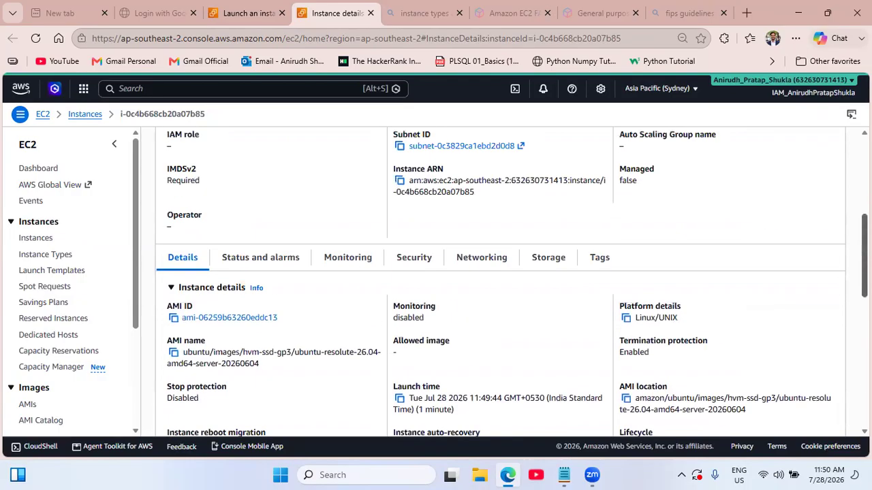
# Open the launch-wizard-4 security group from the instance's security details and start editing its inbound rules.
pyautogui.click(406, 263)
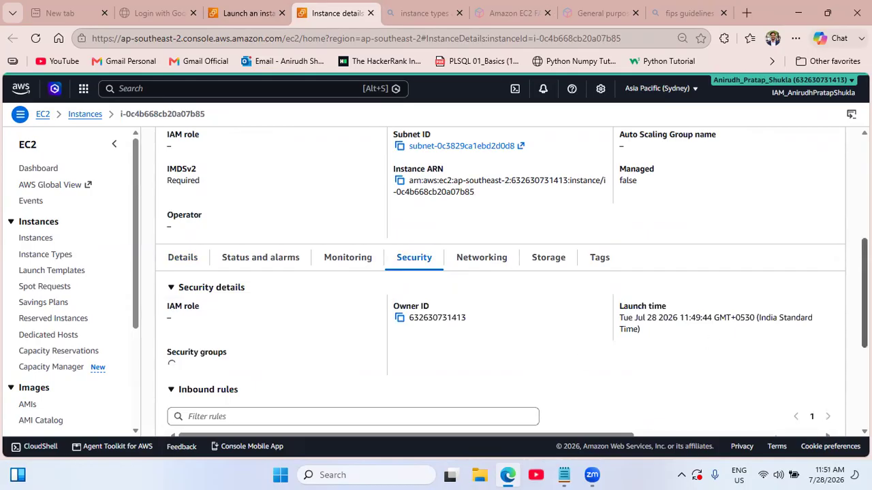
pyautogui.scroll(-1, 497, 279)
pyautogui.scroll(-2, 379, 360)
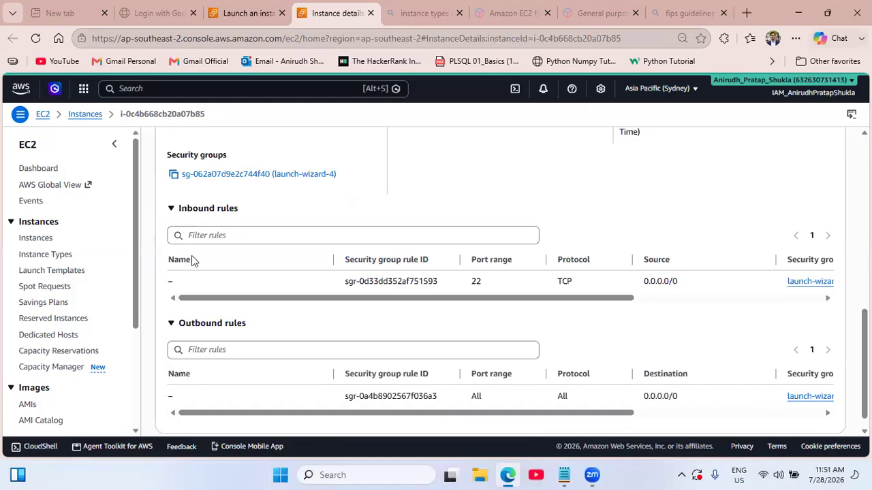
pyautogui.click(219, 177)
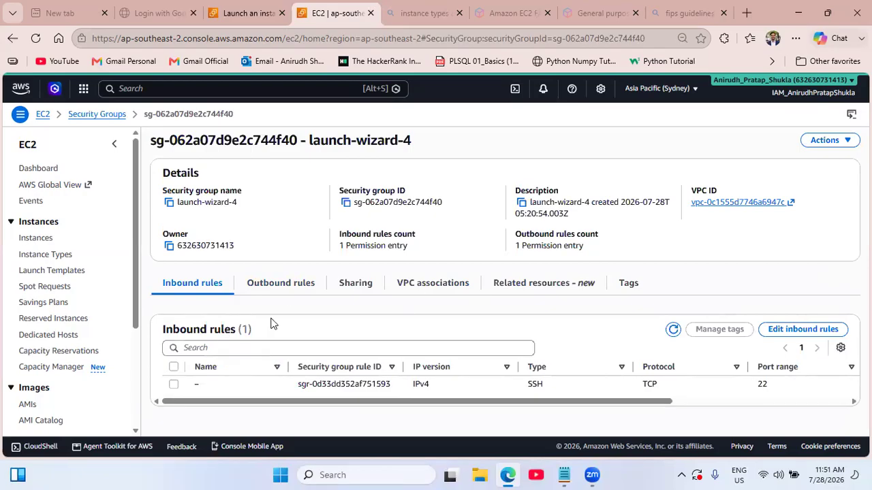
pyautogui.click(807, 330)
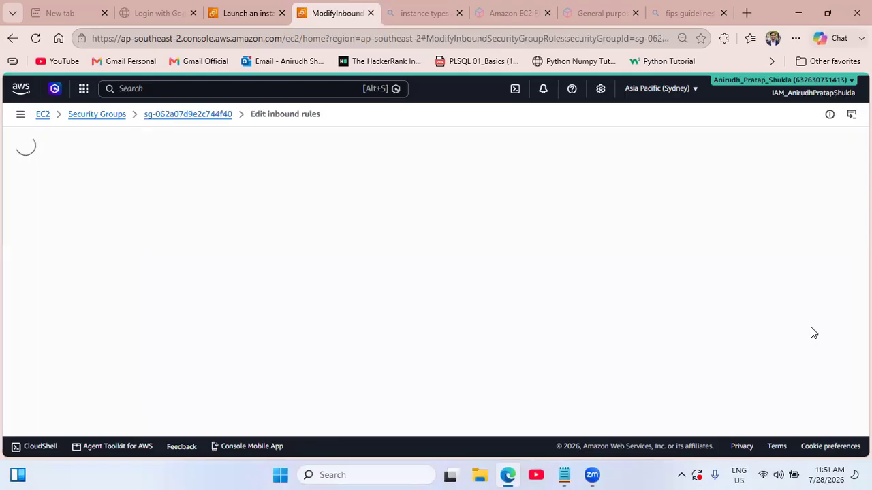
# Add an HTTP inbound rule with source Anywhere-IPv4 to the security group and save the rules.
pyautogui.click(48, 282)
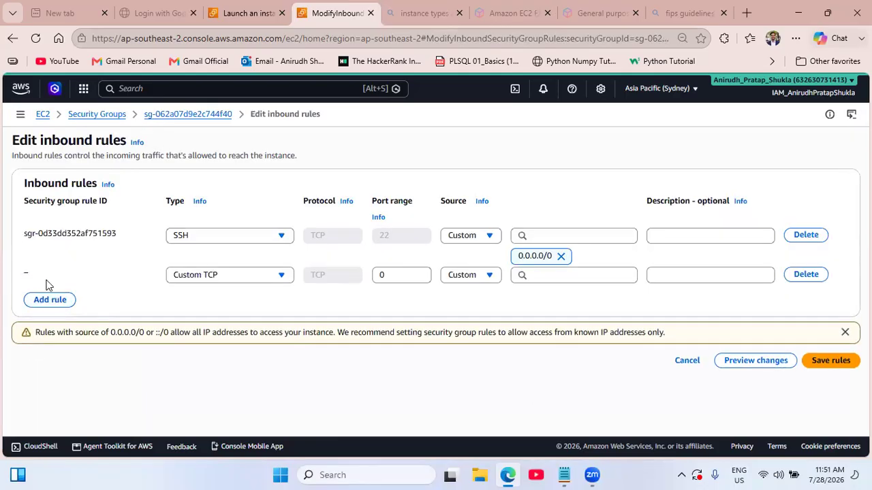
pyautogui.click(220, 275)
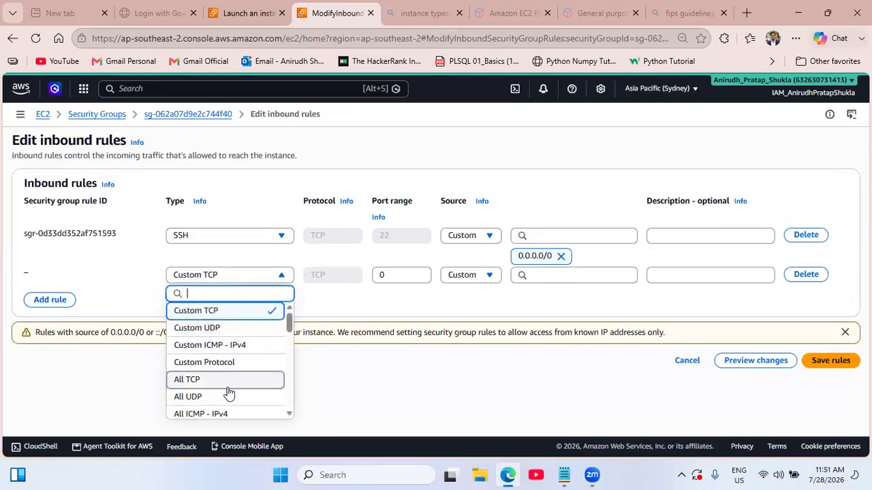
pyautogui.scroll(-2, 288, 414)
pyautogui.scroll(-2, 288, 417)
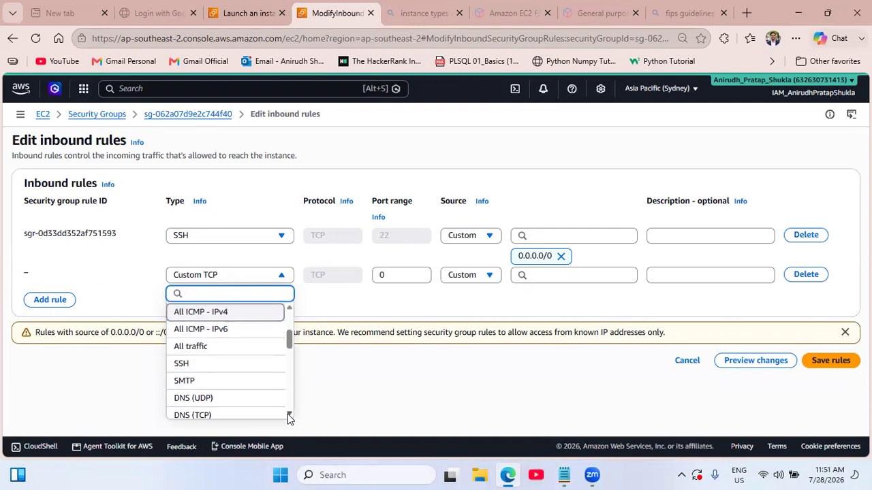
pyautogui.scroll(-1, 288, 417)
pyautogui.click(191, 378)
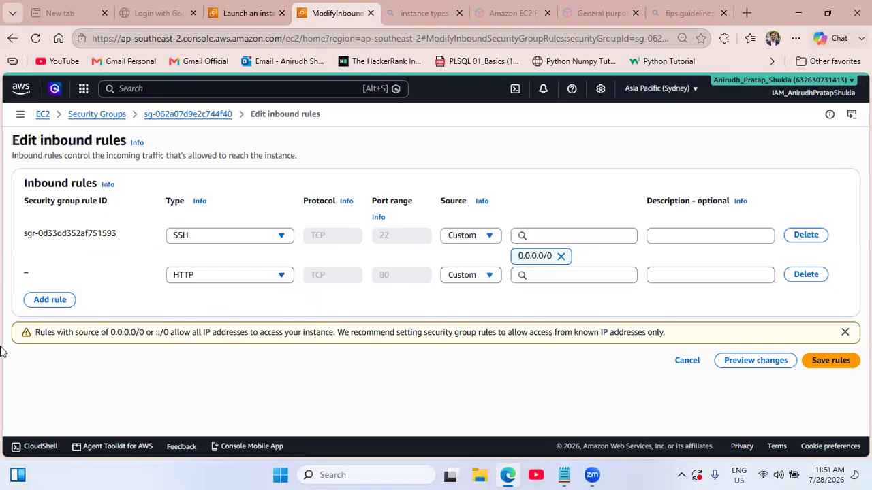
pyautogui.click(467, 276)
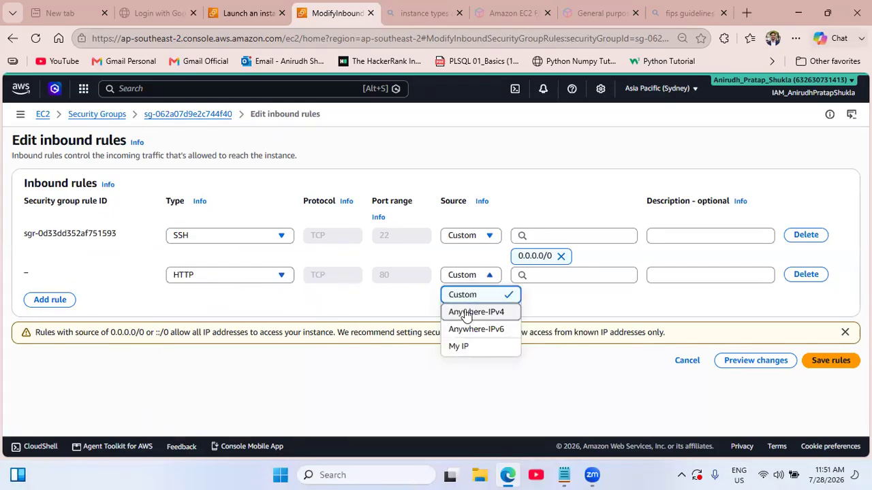
pyautogui.click(462, 311)
pyautogui.click(825, 385)
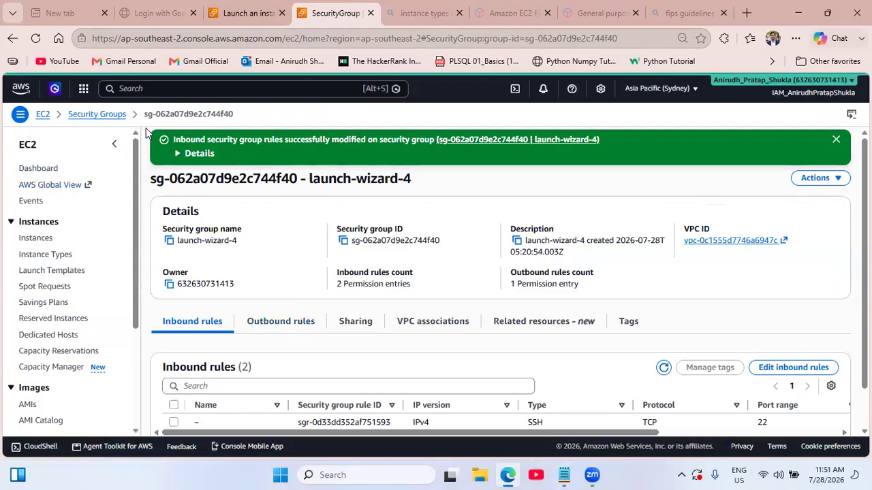
# Return to the running instance wiprosrv001 through the EC2 dashboard and copy its public IPv4 address.
pyautogui.click(43, 115)
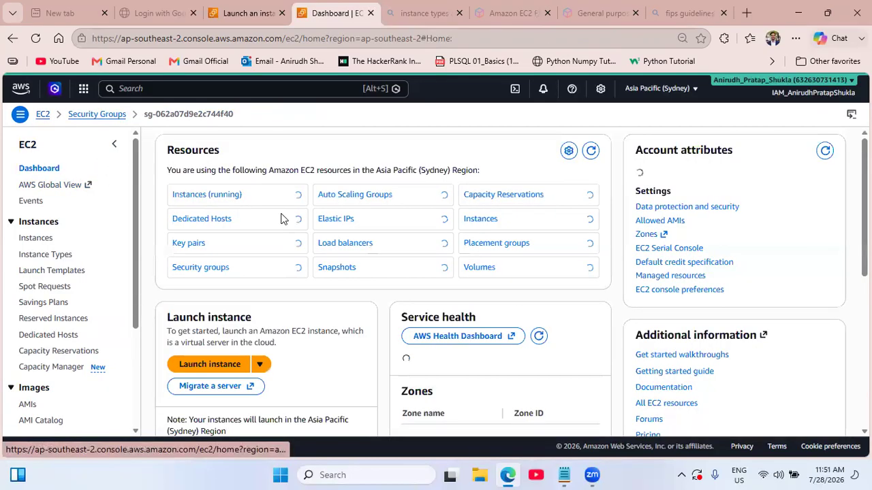
pyautogui.click(221, 196)
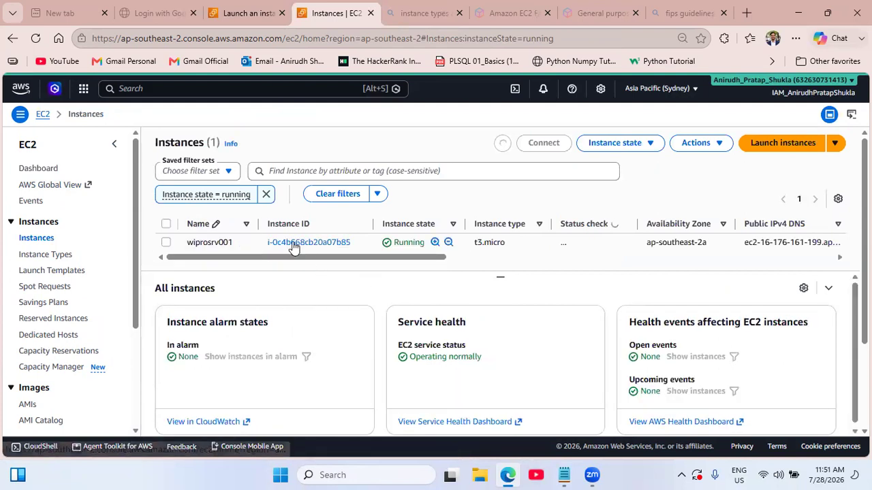
pyautogui.click(293, 244)
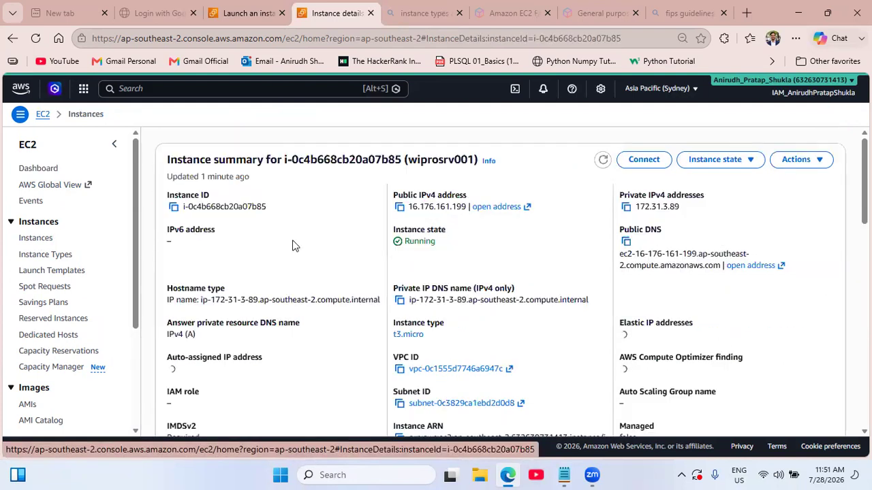
pyautogui.click(399, 207)
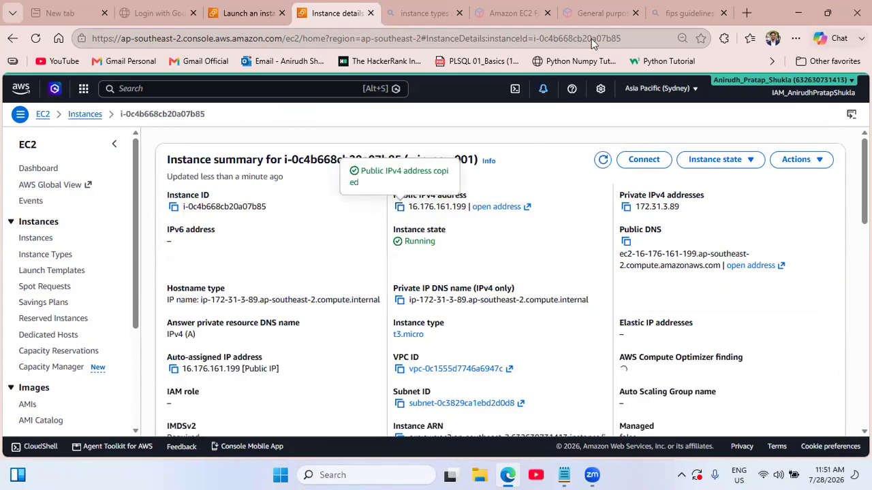
# Load the copied public IPv4 address in the browser tab that holds the fips guidelines search.
pyautogui.click(684, 13)
pyautogui.click(352, 38)
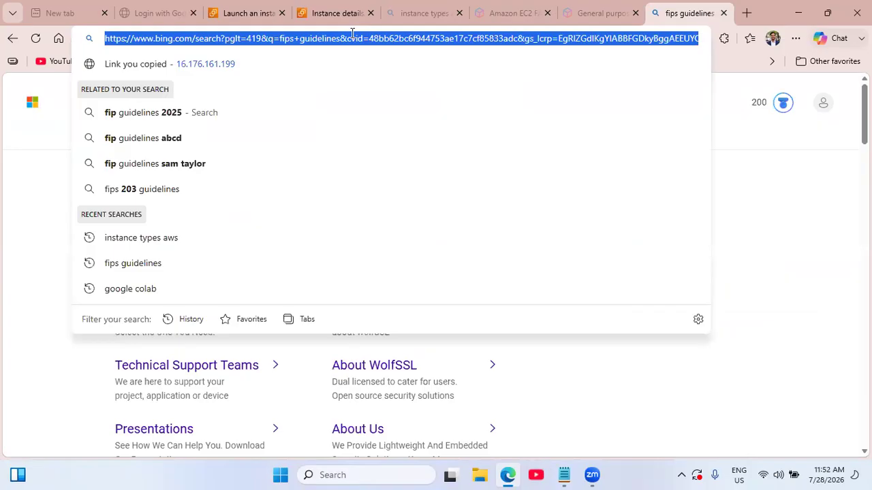
pyautogui.hotkey('ctrl', 'v')
pyautogui.press('Return')
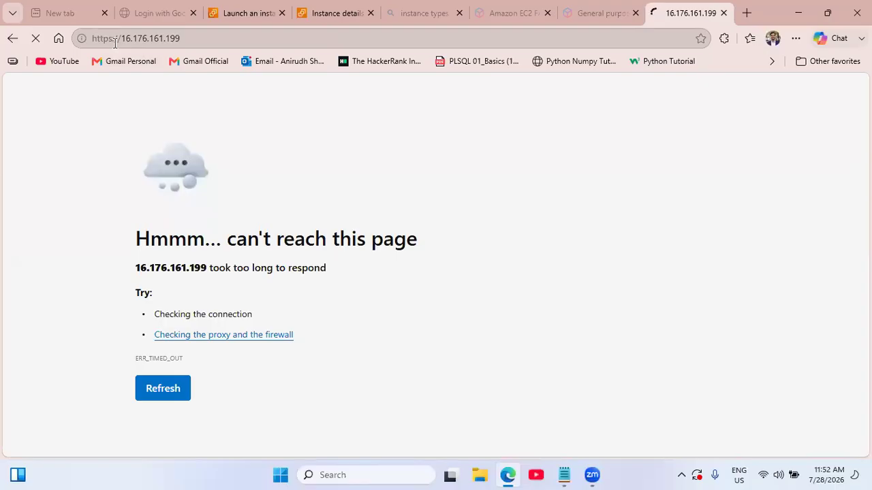
# Change the instance address from https to http and load the page.
pyautogui.click(114, 42)
pyautogui.click(120, 41)
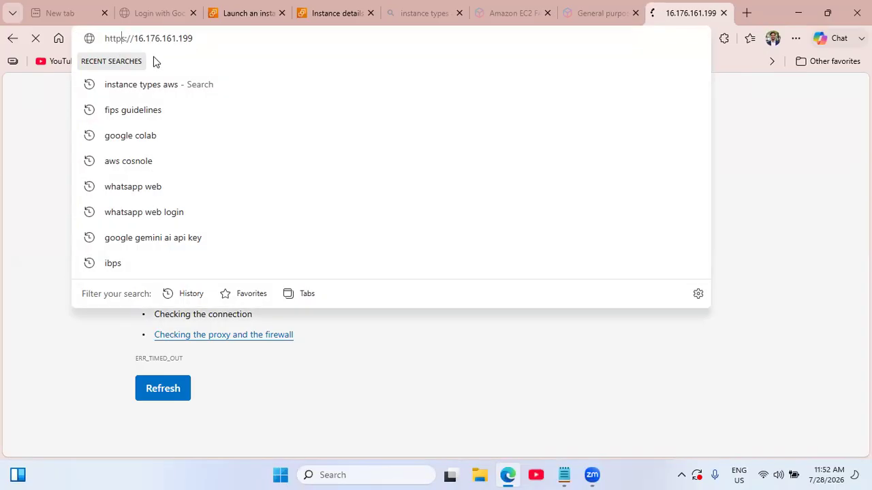
pyautogui.press('BackSpace')
pyautogui.press('Return')
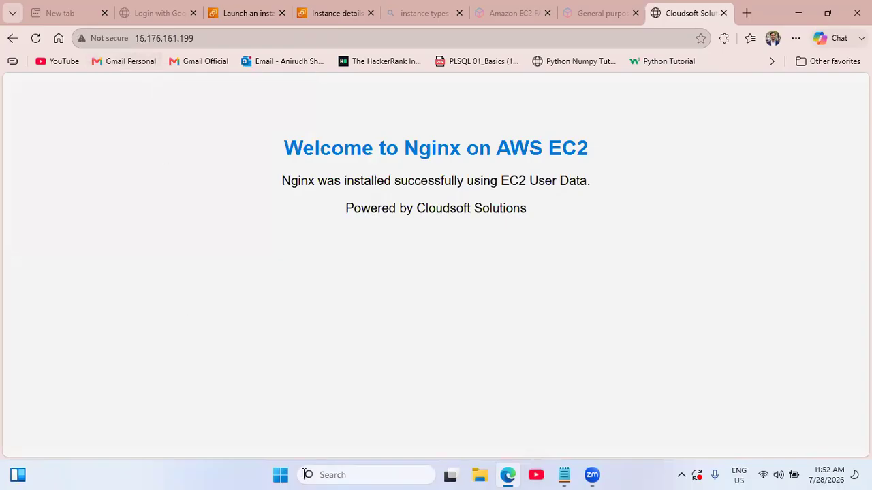
# Switch to userdata.txt in Notepad, review the Nginx bash script down to the service restart, and return to the web page.
pyautogui.click(573, 416)
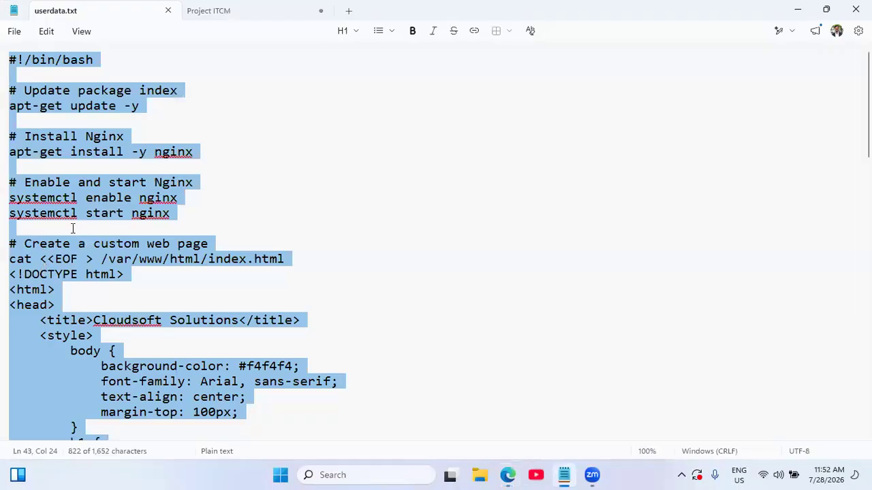
pyautogui.click(264, 274)
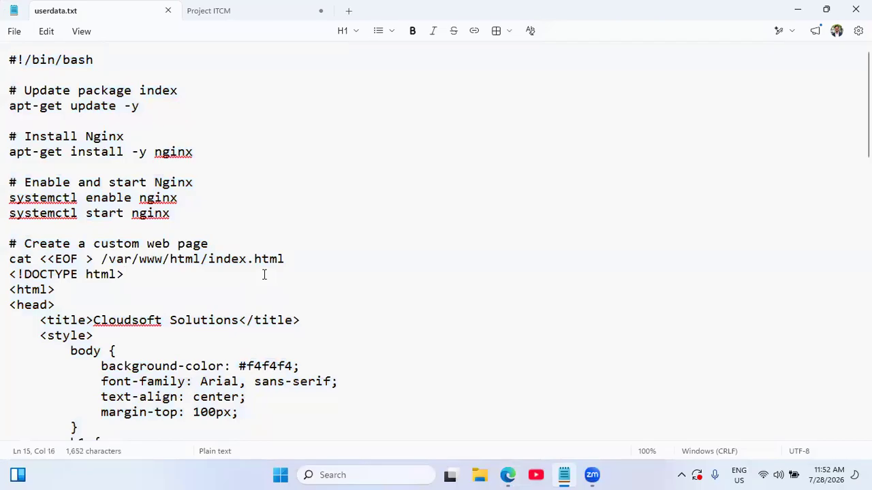
pyautogui.press('Down')
pyautogui.press('Down')
pyautogui.press('Down')
pyautogui.press('Down')
pyautogui.press('Down')
pyautogui.press('Down')
pyautogui.press('Down')
pyautogui.press('Down')
pyautogui.press('Down')
pyautogui.press('Down')
pyautogui.press('Down')
pyautogui.press('Down')
pyautogui.press('Down')
pyautogui.press('Down')
pyautogui.press('Down')
pyautogui.press('Down')
pyautogui.press('Down')
pyautogui.press('Down')
pyautogui.press('Down')
pyautogui.press('Down')
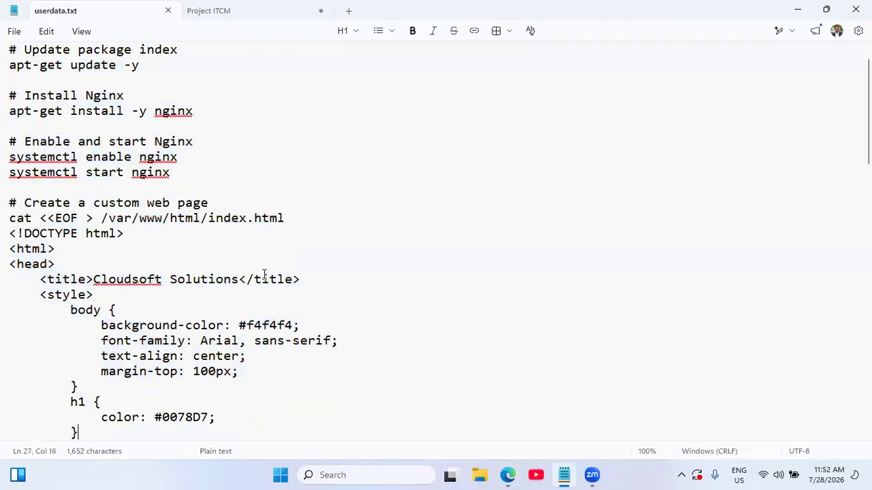
pyautogui.press('Down')
pyautogui.press('Down')
pyautogui.press('Down')
pyautogui.press('Down')
pyautogui.press('Down')
pyautogui.press('Down')
pyautogui.press('Down')
pyautogui.press('Down')
pyautogui.press('Down')
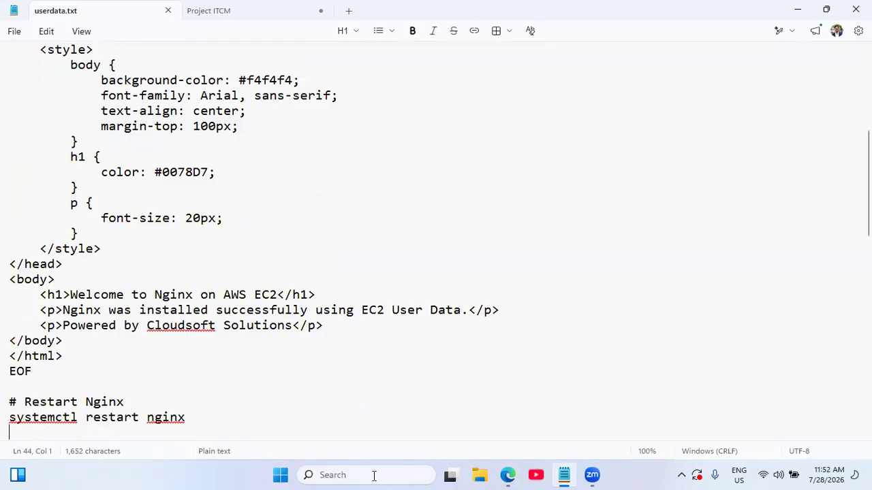
pyautogui.click(508, 474)
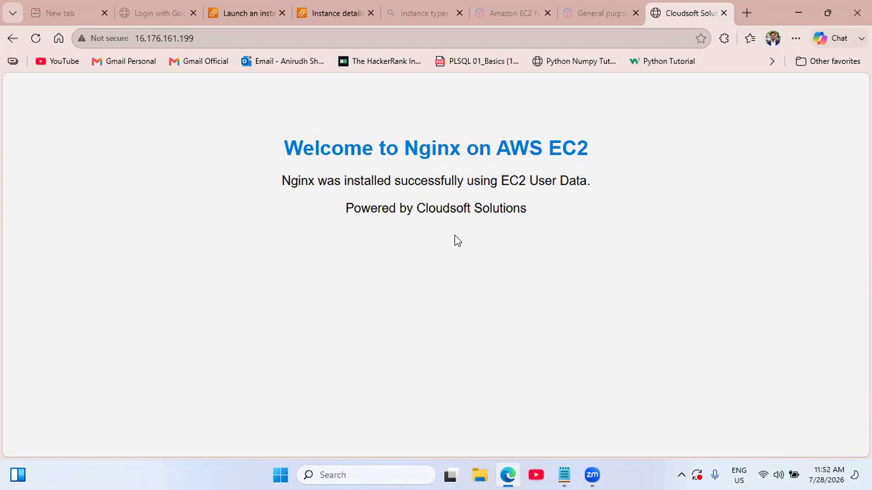
# Return to userdata.txt in Notepad and move past the Nginx script to the PowerShell user data script.
pyautogui.click(566, 474)
pyautogui.press('Down')
pyautogui.press('Down')
pyautogui.press('Down')
pyautogui.press('Down')
pyautogui.press('Down')
pyautogui.press('Down')
pyautogui.press('Down')
pyautogui.press('Down')
pyautogui.press('Down')
pyautogui.press('Down')
pyautogui.press('Down')
pyautogui.press('Down')
pyautogui.press('Down')
pyautogui.press('Down')
pyautogui.press('Down')
pyautogui.press('Down')
pyautogui.press('Down')
pyautogui.press('Down')
pyautogui.press('Down')
pyautogui.press('Down')
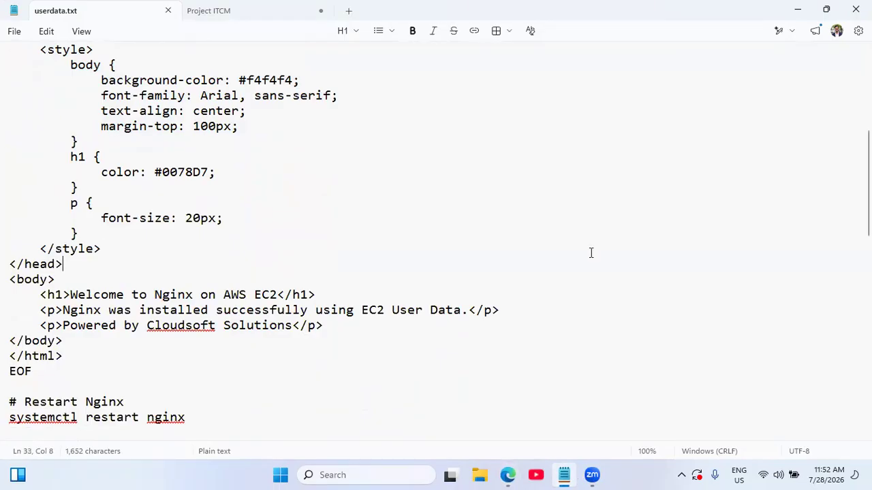
pyautogui.press('Down')
pyautogui.press('Down')
pyautogui.press('Down')
pyautogui.press('Down')
pyautogui.press('Down')
pyautogui.press('Down')
pyautogui.press('Down')
pyautogui.press('Down')
pyautogui.press('Down')
pyautogui.press('Down')
pyautogui.press('Down')
pyautogui.press('Down')
pyautogui.press('Down')
pyautogui.press('Down')
pyautogui.press('Down')
pyautogui.press('Down')
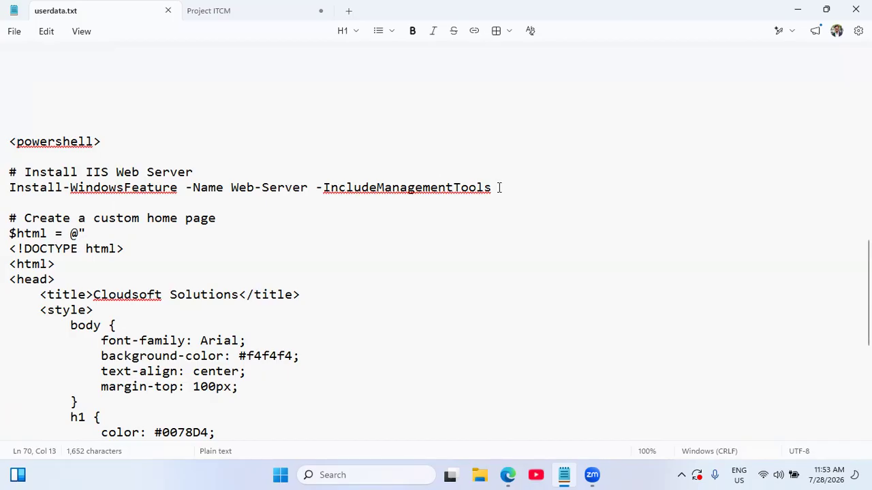
# Examine the PowerShell script that installs IIS, from the custom home page to the closing powershell tag.
pyautogui.click(196, 263)
pyautogui.press('Down')
pyautogui.press('Down')
pyautogui.press('Down')
pyautogui.press('Down')
pyautogui.press('Down')
pyautogui.press('Down')
pyautogui.press('Down')
pyautogui.press('Down')
pyautogui.press('Down')
pyautogui.press('Down')
pyautogui.press('Down')
pyautogui.press('Down')
pyautogui.press('Down')
pyautogui.press('Down')
pyautogui.press('Down')
pyautogui.press('Down')
pyautogui.press('Down')
pyautogui.press('Down')
pyautogui.press('Down')
pyautogui.press('Down')
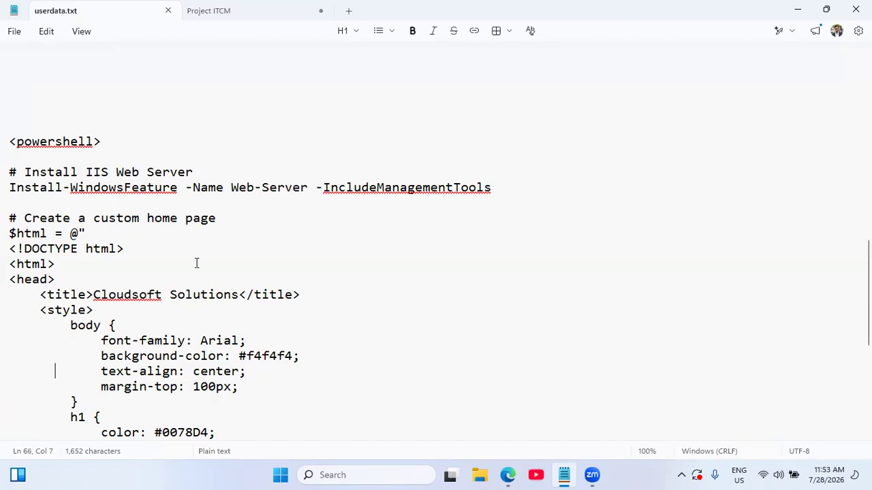
pyautogui.press('Down')
pyautogui.press('Down')
pyautogui.press('Down')
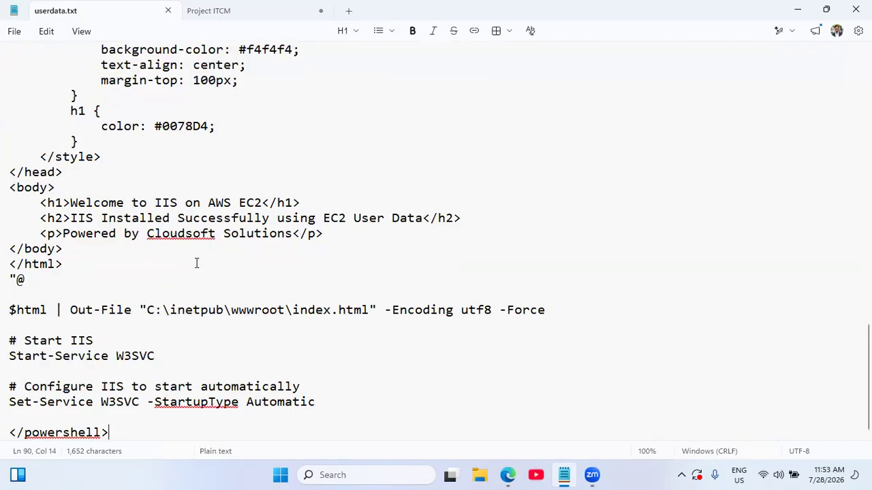
# Switch back to the wiprosrv001 instance details in the browser and review the available instance state and instance settings options.
pyautogui.click(507, 474)
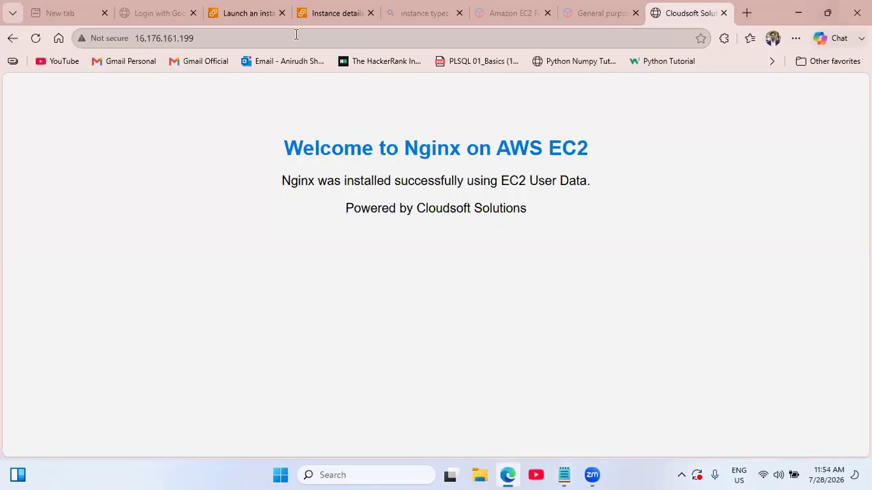
pyautogui.click(309, 19)
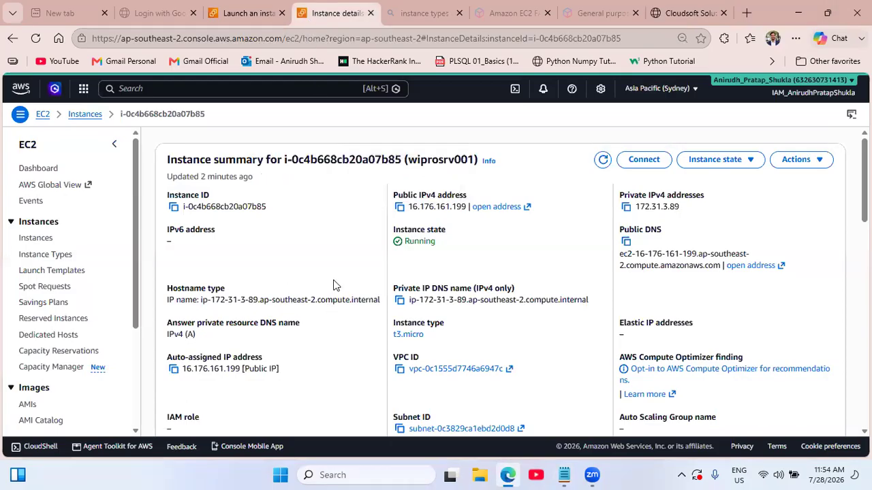
pyautogui.click(728, 164)
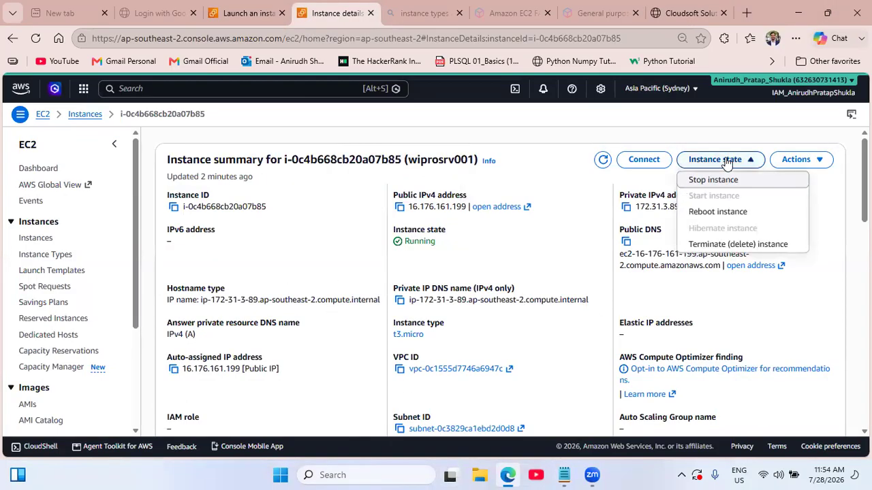
pyautogui.click(802, 163)
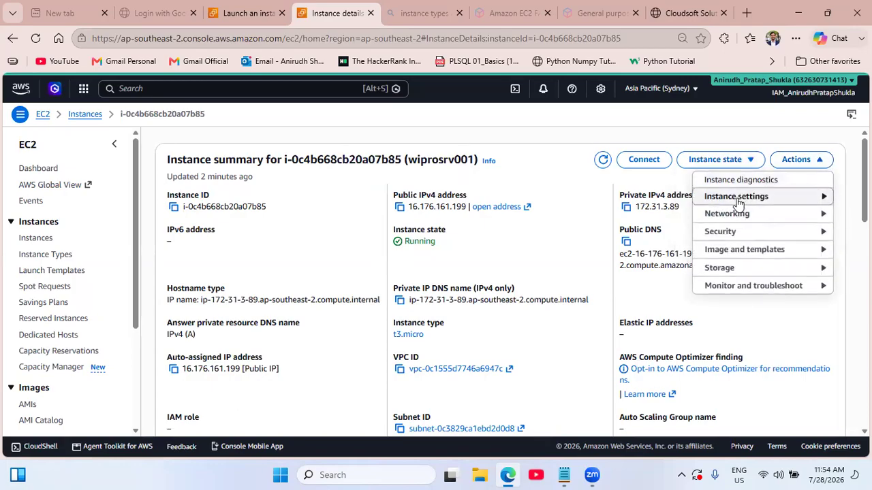
pyautogui.moveTo(738, 202)
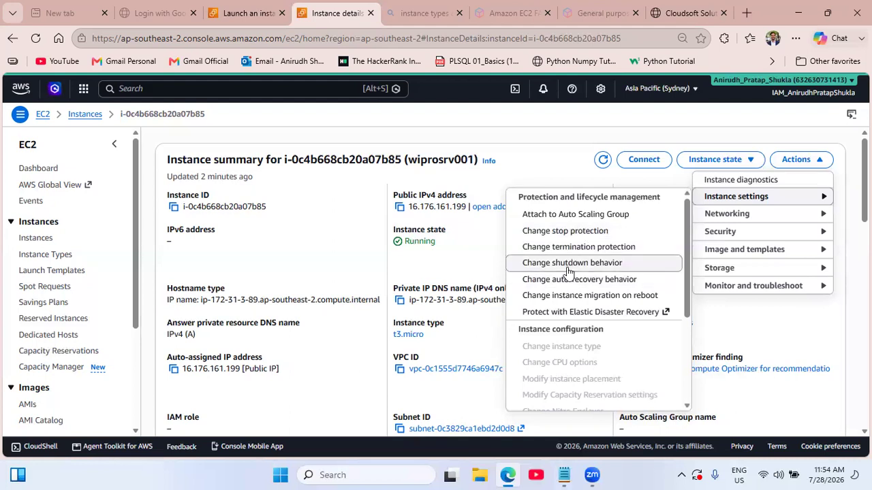
pyautogui.moveTo(687, 247); pyautogui.dragTo(689, 294)
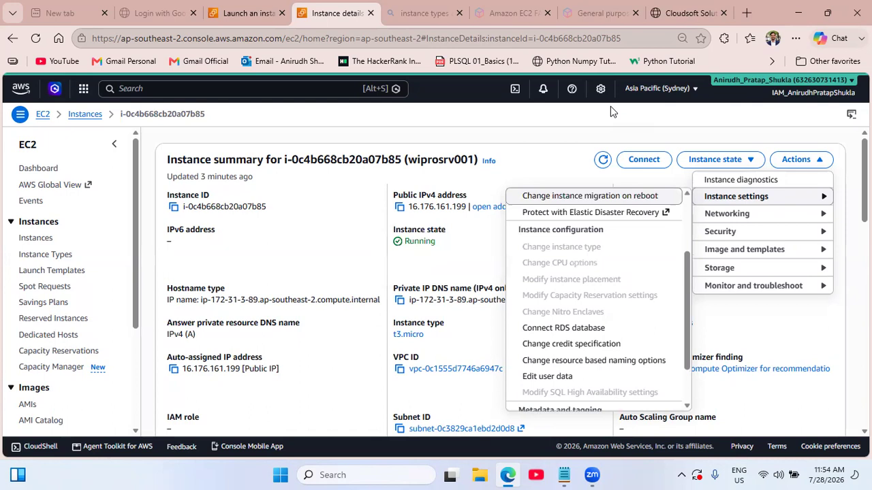
# Stop the instance wiprosrv001 without skipping the OS shutdown.
pyautogui.click(733, 164)
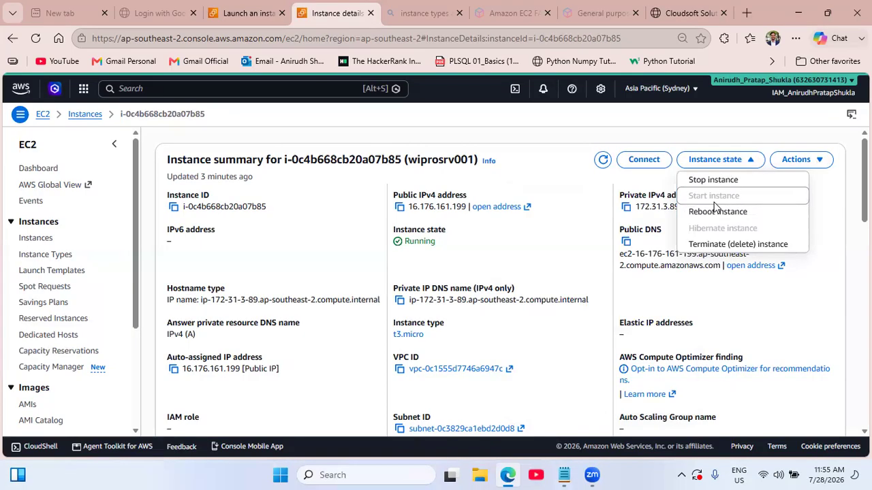
pyautogui.click(713, 180)
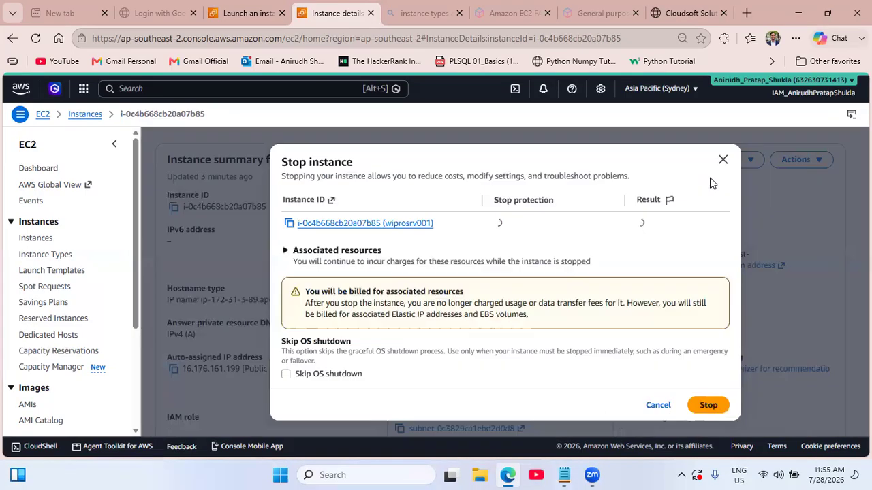
pyautogui.click(701, 408)
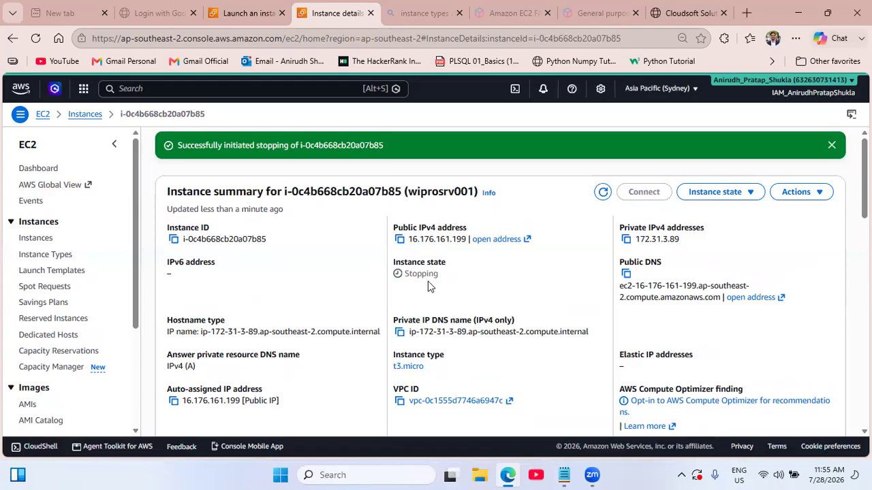
# Check whether the instance type of wiprosrv001 can be changed while it is stopping, and refresh the instance summary.
pyautogui.click(747, 191)
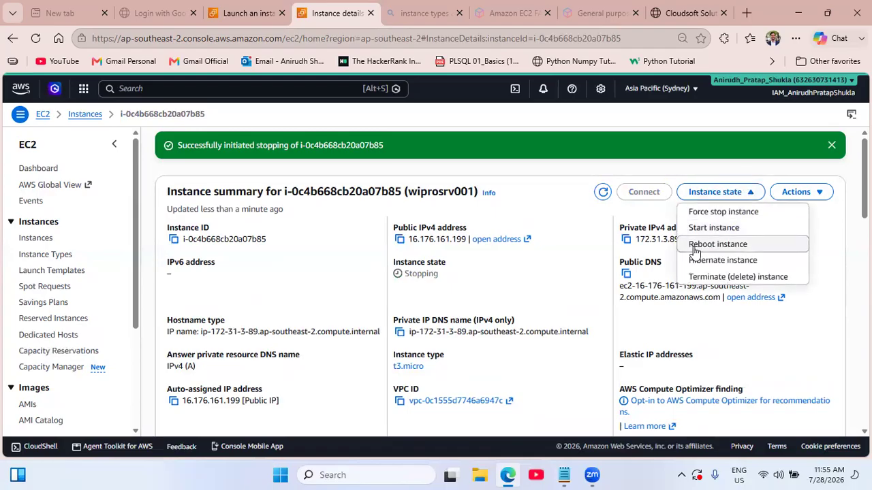
pyautogui.click(773, 197)
pyautogui.click(774, 198)
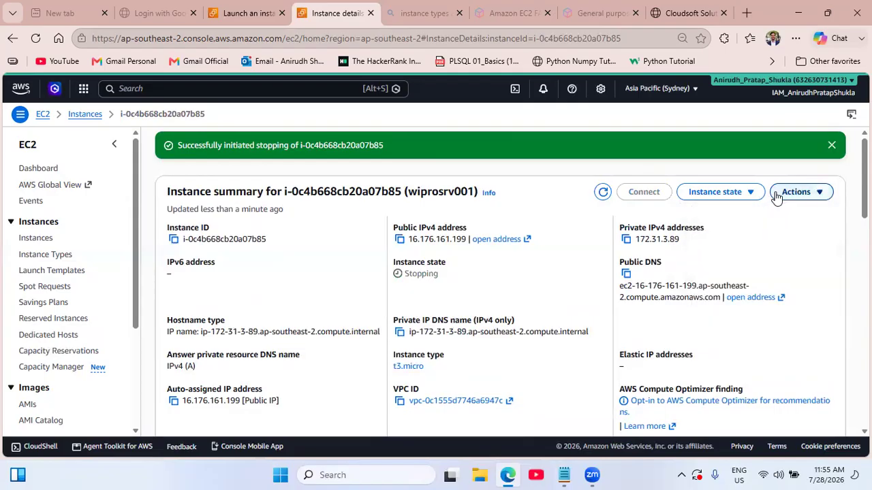
pyautogui.click(775, 196)
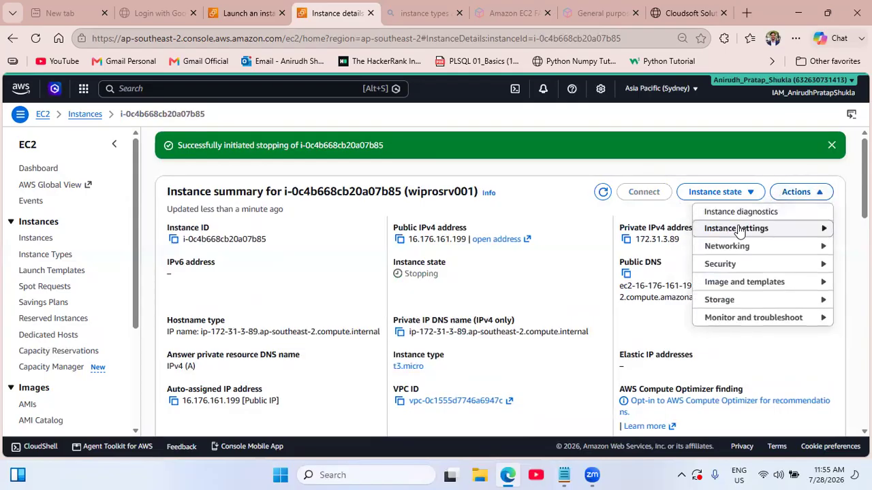
pyautogui.moveTo(736, 230)
pyautogui.moveTo(576, 383)
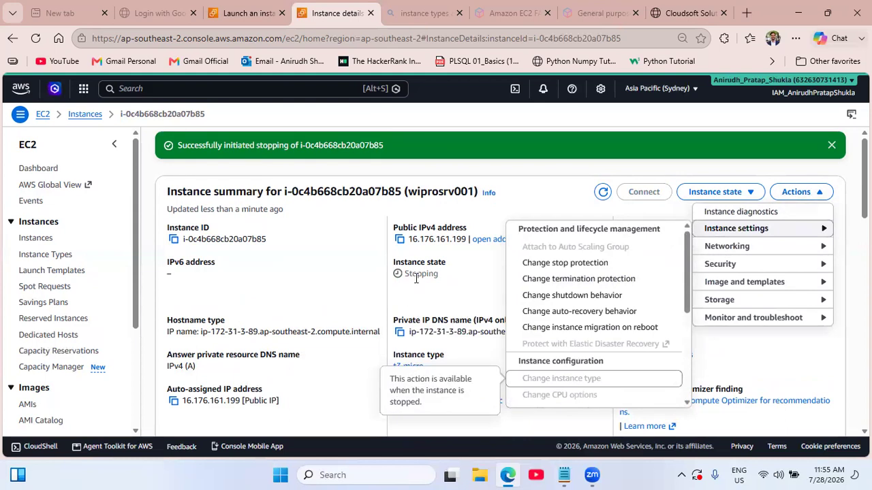
pyautogui.click(545, 209)
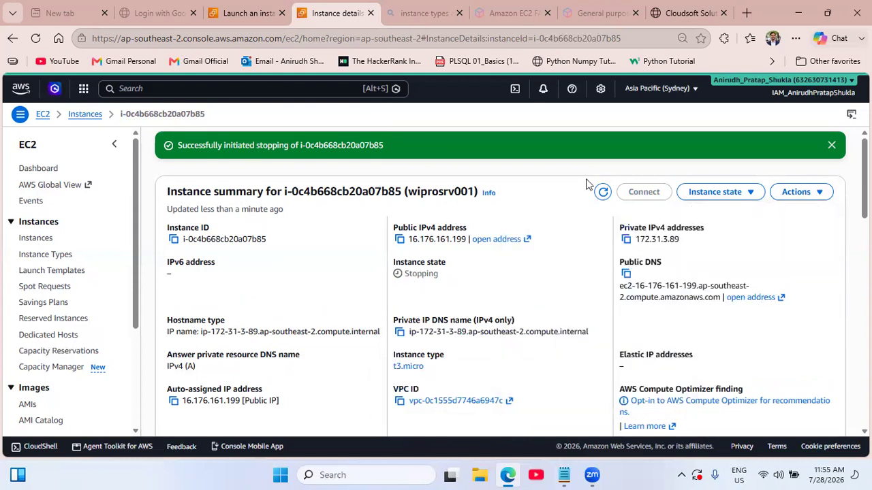
pyautogui.click(605, 195)
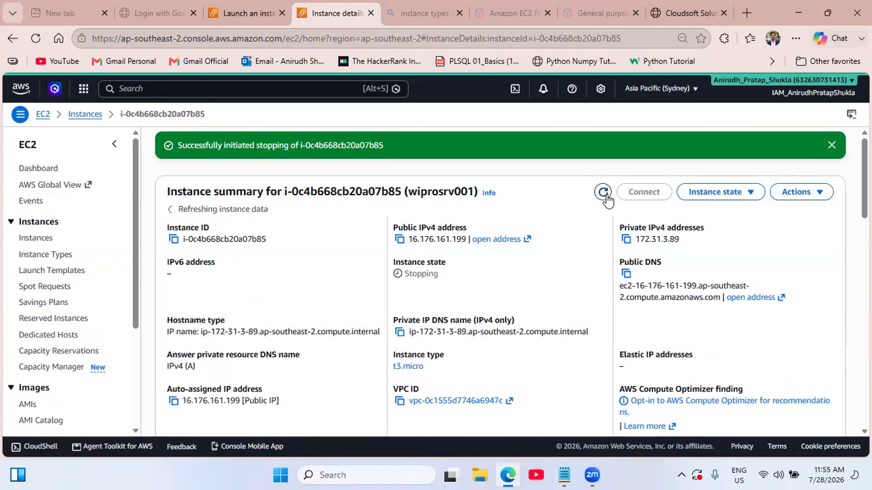
pyautogui.click(605, 194)
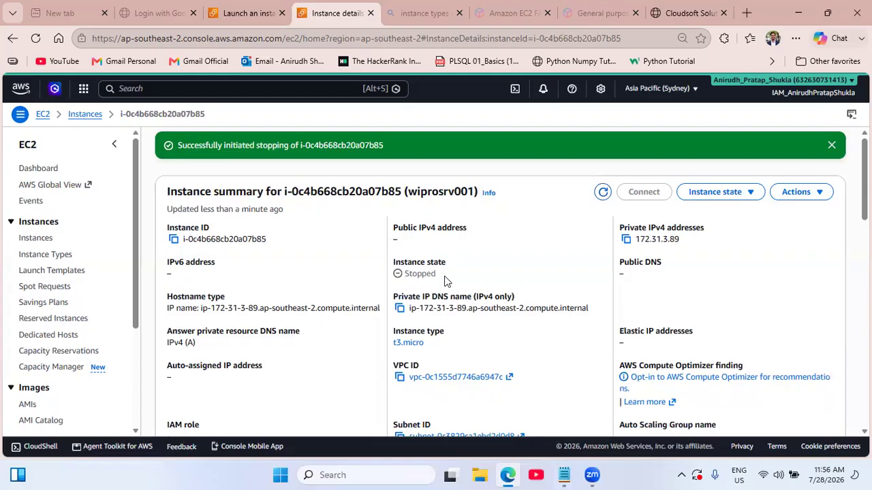
# Preview changing the stopped instance's type to c7i-flex.large, and return to the instance summary without applying it.
pyautogui.click(722, 193)
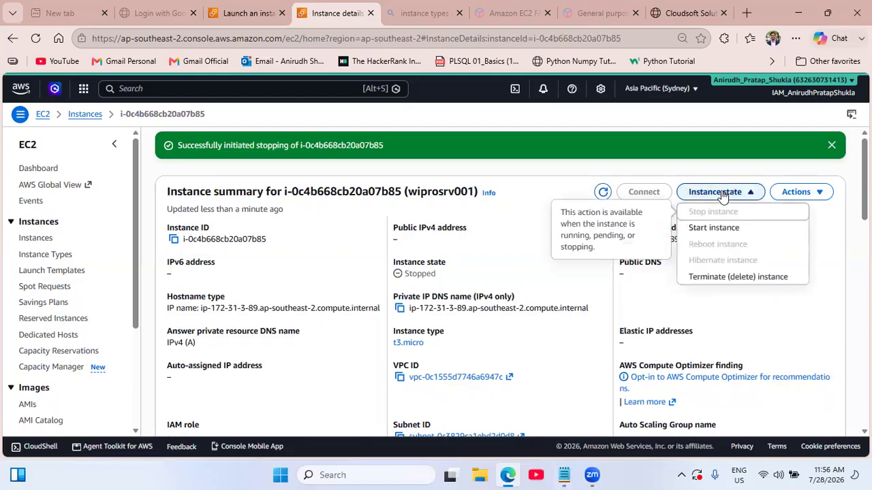
pyautogui.click(797, 194)
pyautogui.moveTo(749, 230)
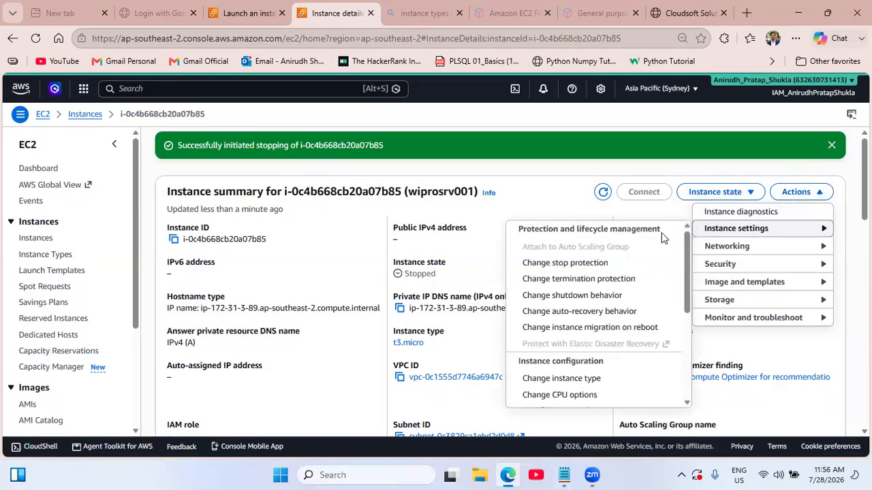
pyautogui.click(550, 383)
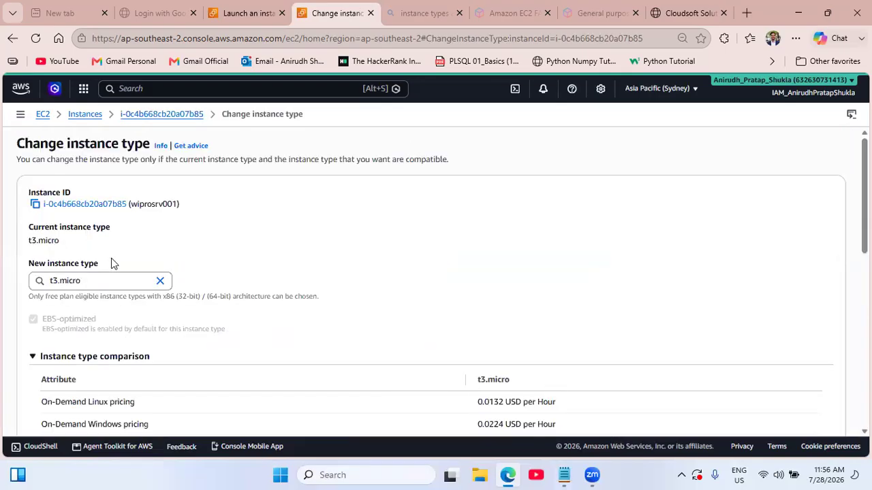
pyautogui.click(98, 280)
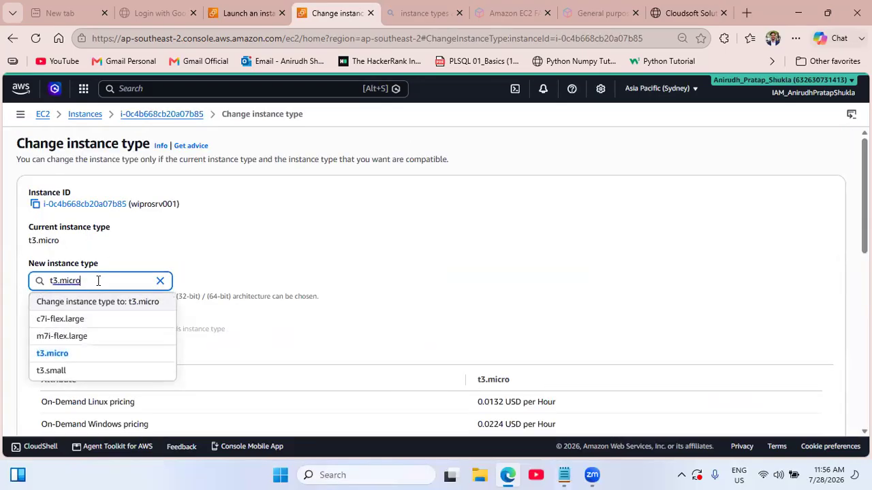
pyautogui.click(71, 324)
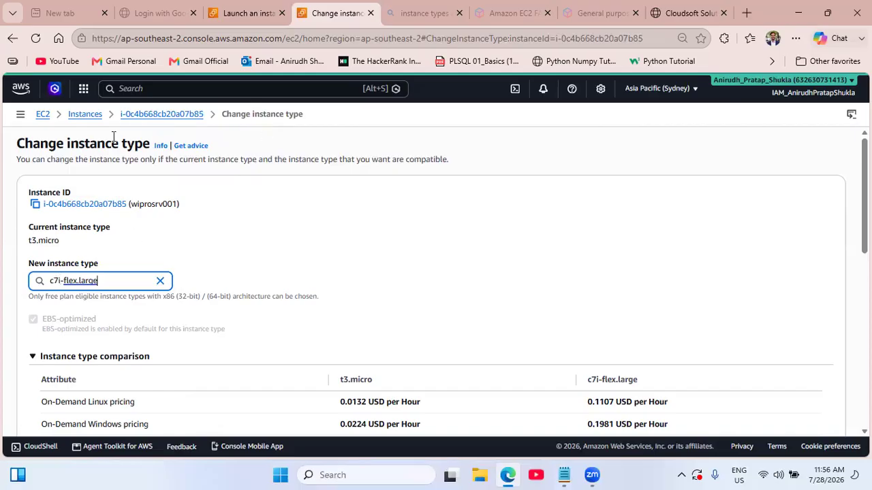
pyautogui.click(131, 114)
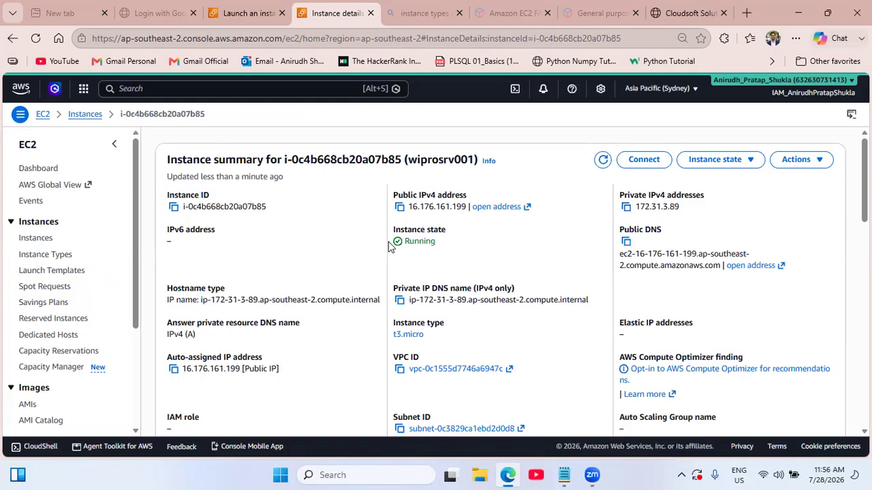
# Refresh the wiprosrv001 summary and review the instance's details and status checks.
pyautogui.click(603, 159)
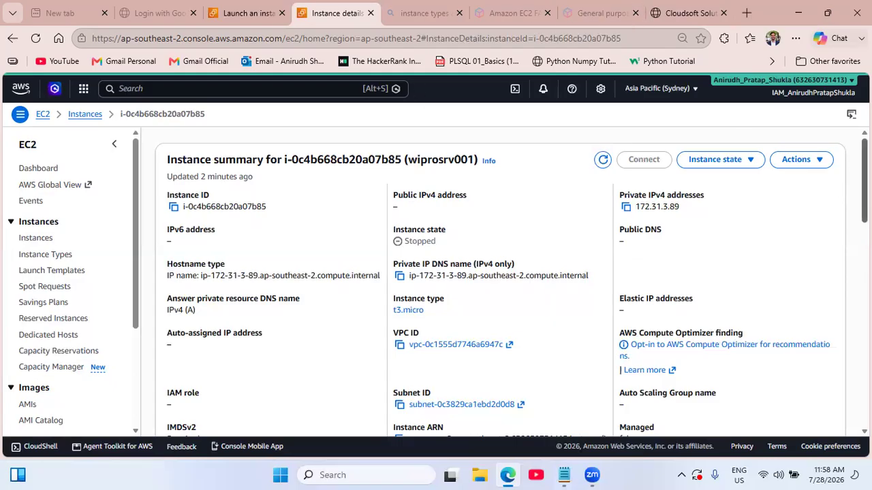
pyautogui.scroll(-6, 501, 279)
pyautogui.scroll(2, 500, 279)
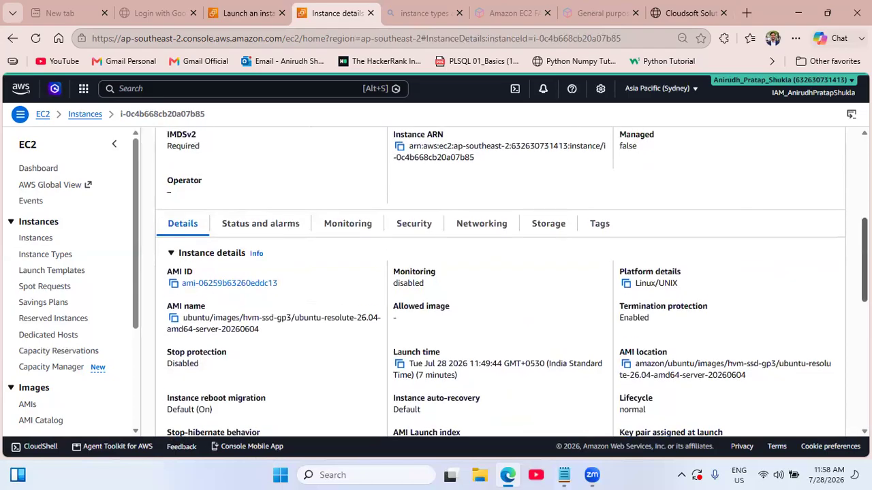
pyautogui.click(249, 230)
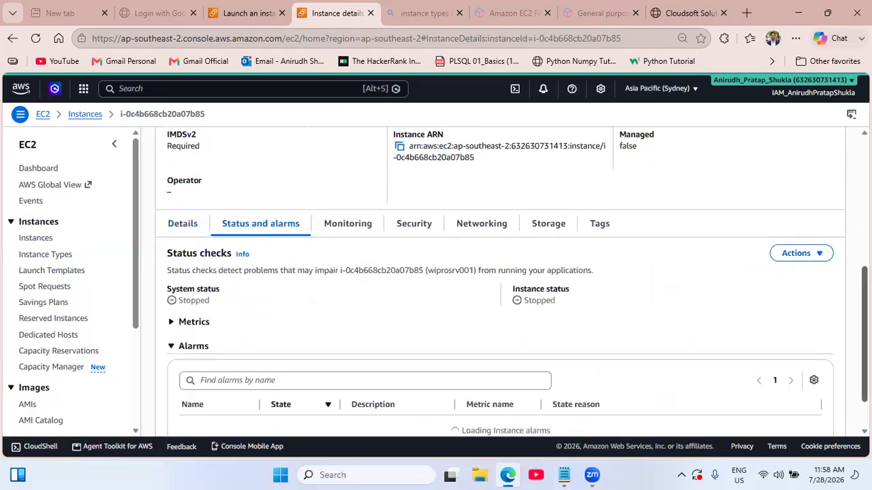
pyautogui.scroll(5, 511, 283)
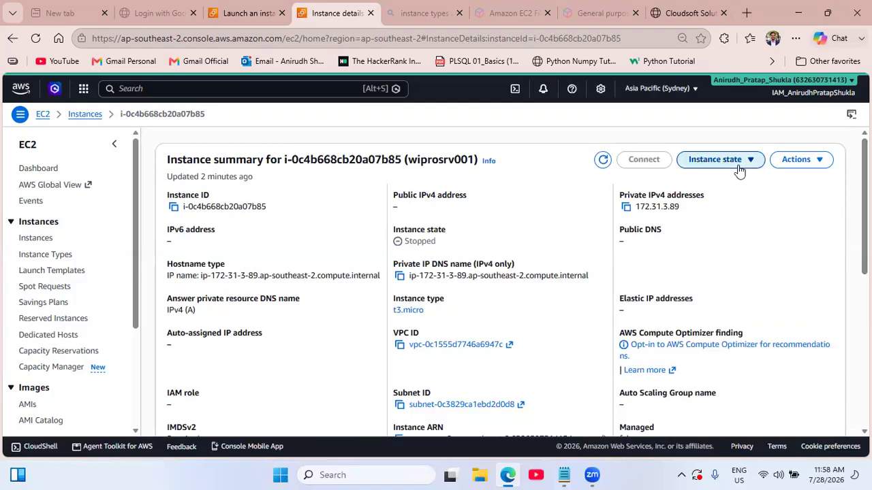
# Start the stopped instance wiprosrv001 and refresh its instance summary.
pyautogui.click(739, 171)
pyautogui.click(711, 195)
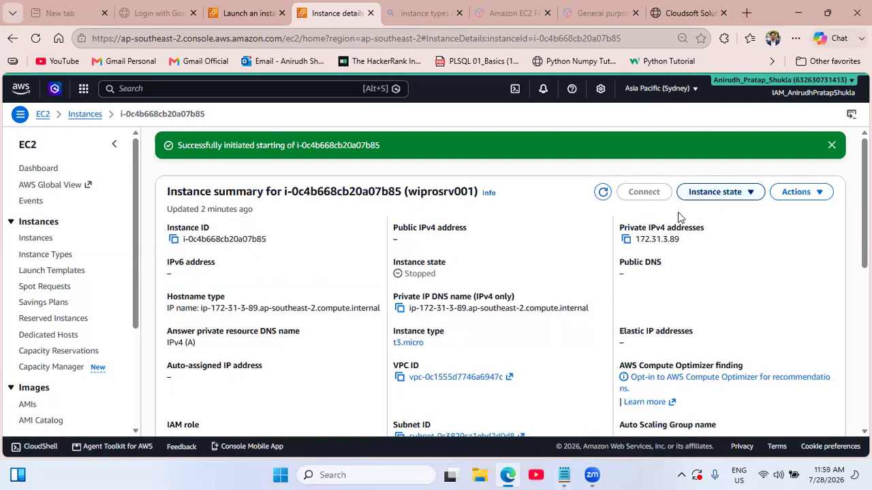
pyautogui.click(603, 194)
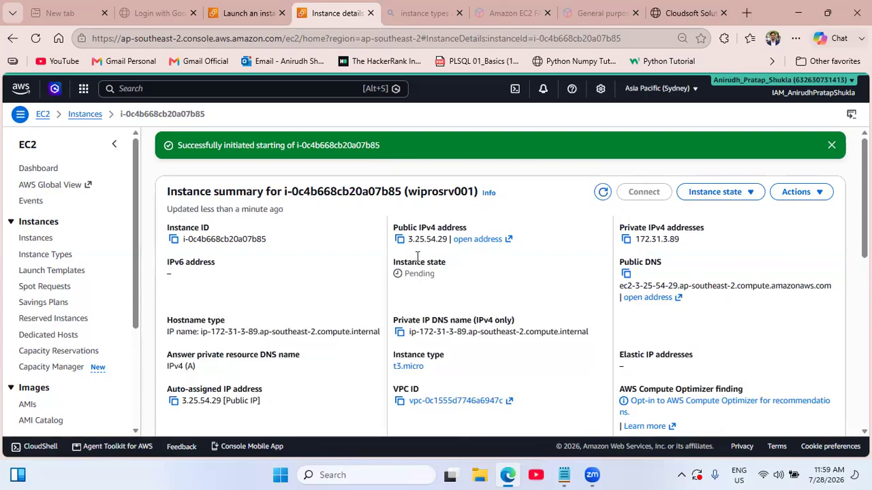
# Compare the open Nginx page's address with the instance's public IPv4 address, and review the instance's status checks and alarms.
pyautogui.click(689, 13)
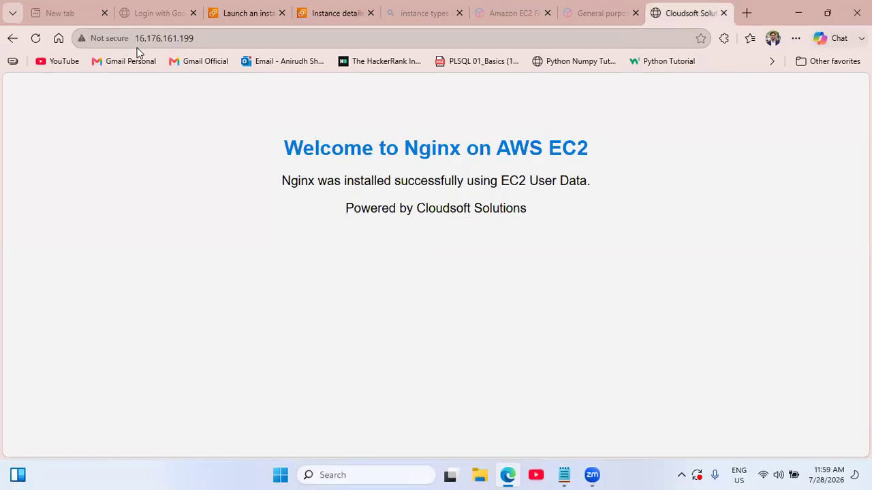
pyautogui.click(303, 18)
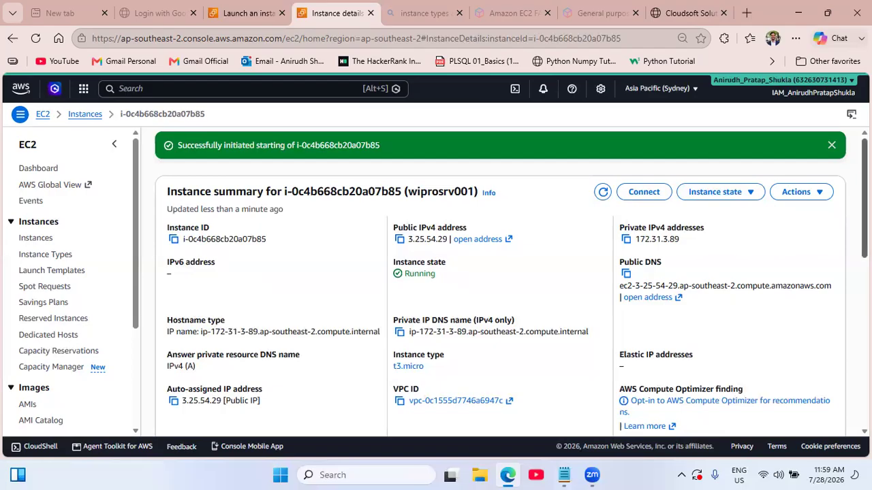
pyautogui.scroll(-3, 500, 282)
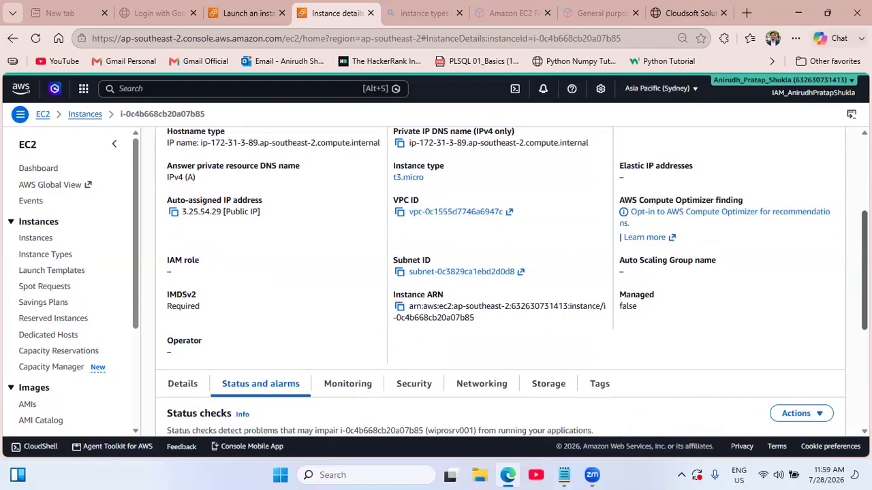
pyautogui.scroll(-1, 501, 282)
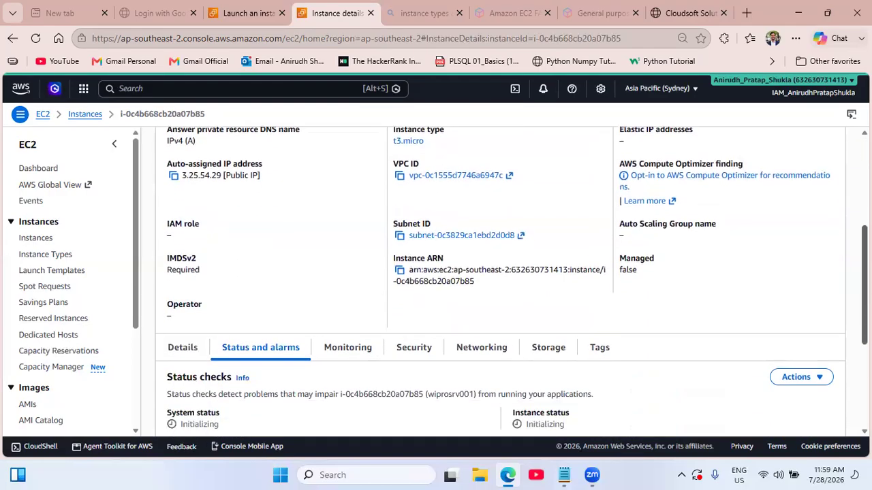
pyautogui.scroll(-2, 500, 282)
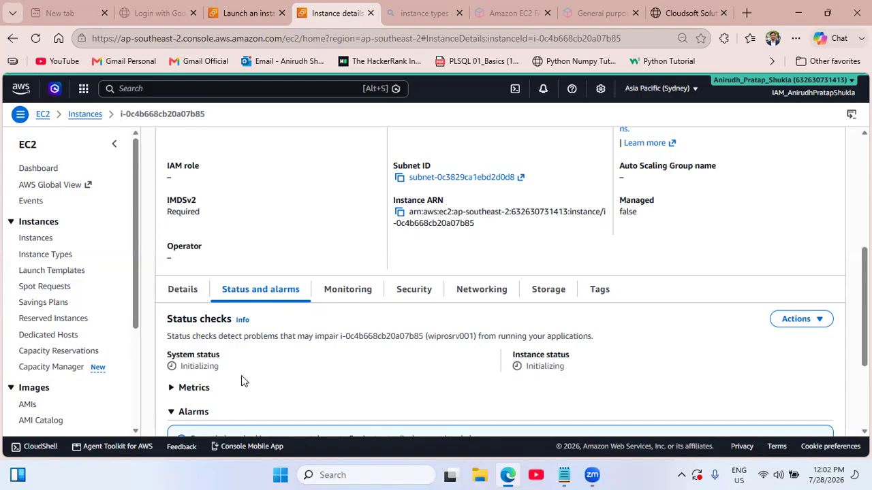
pyautogui.scroll(-3, 863, 306)
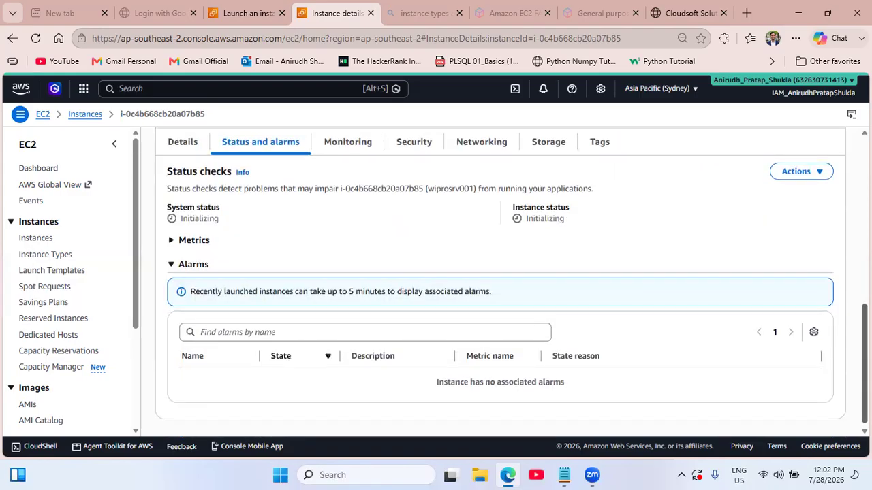
pyautogui.click(174, 265)
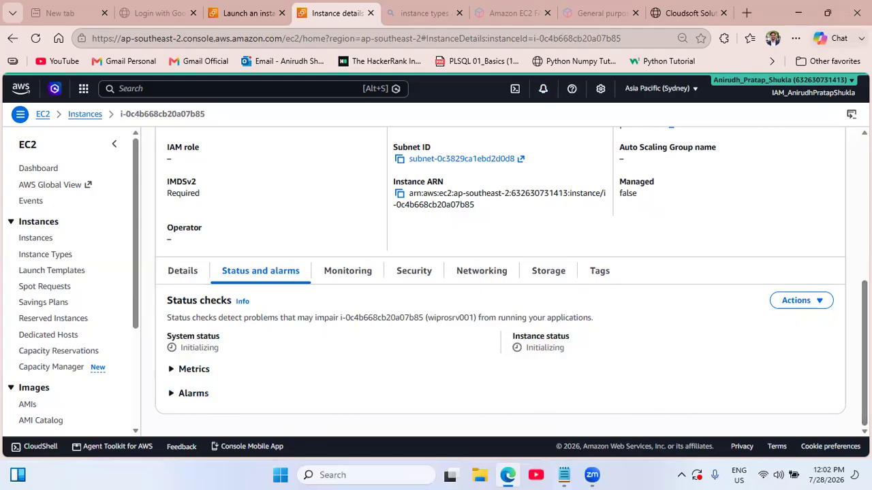
# Review the CloudWatch monitoring graphs of wiprosrv001 and return to the instance's details.
pyautogui.click(350, 273)
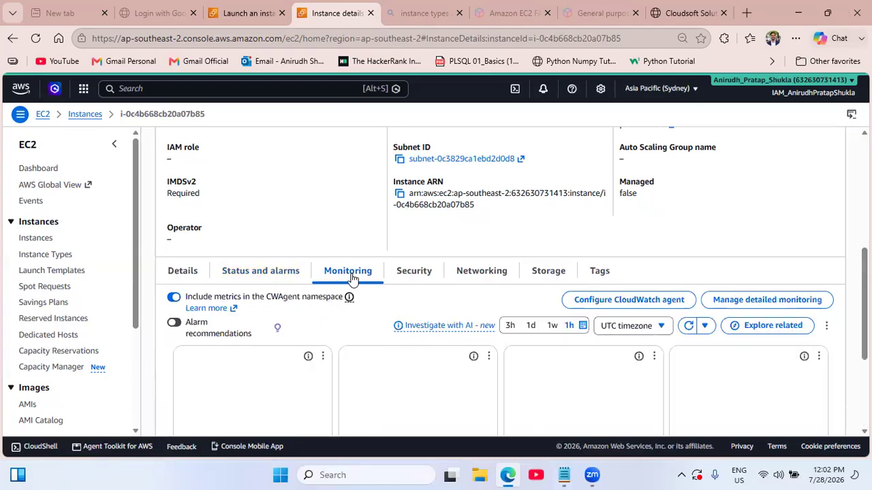
pyautogui.scroll(-3, 360, 211)
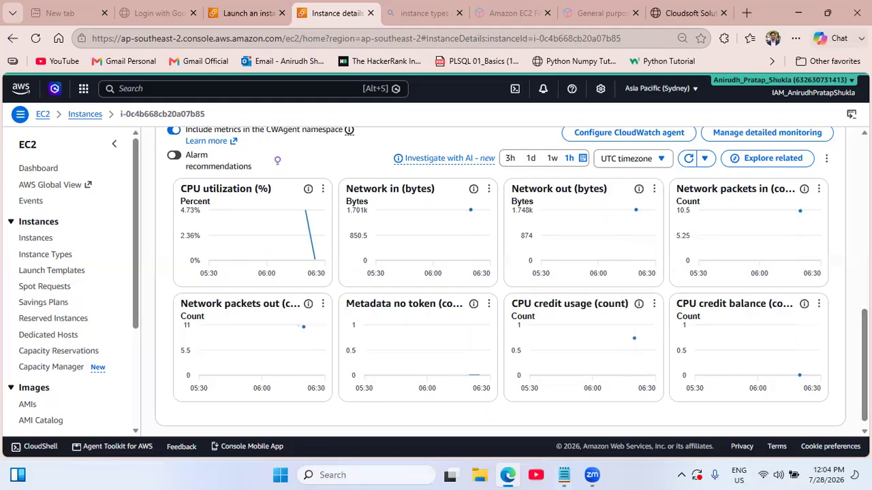
pyautogui.scroll(4, 499, 280)
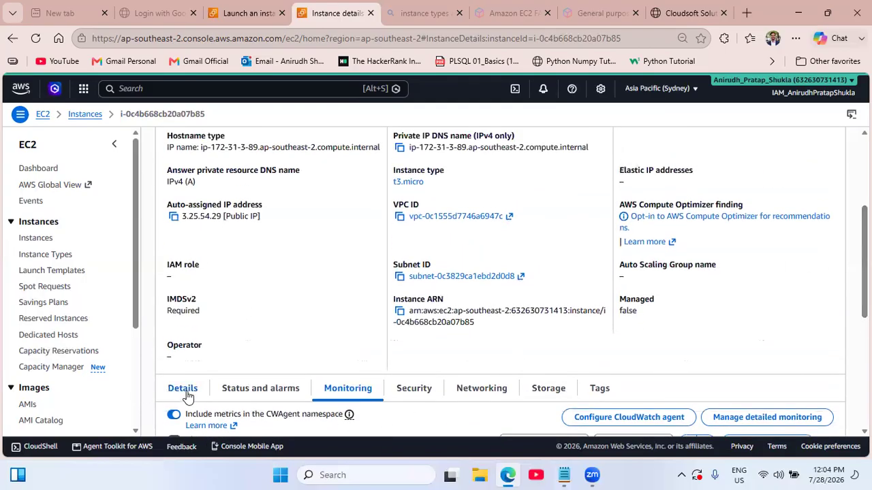
pyautogui.click(183, 389)
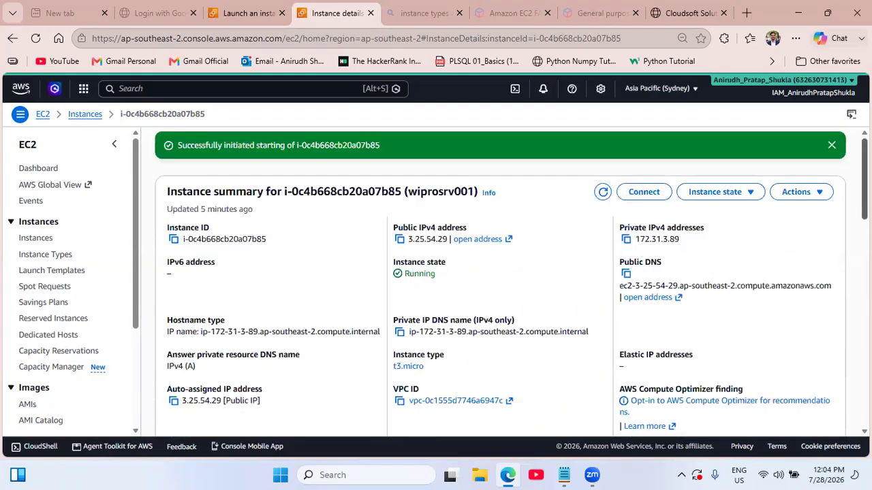
# Open the connection options for wiprosrv001 and review the EC2 Instance Connect settings.
pyautogui.click(650, 191)
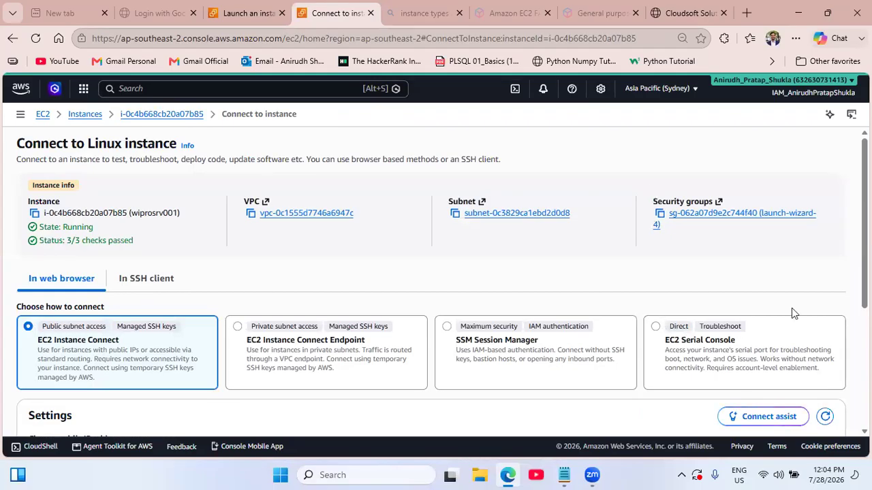
pyautogui.scroll(-2, 791, 312)
pyautogui.scroll(-4, 436, 282)
pyautogui.scroll(-2, 436, 282)
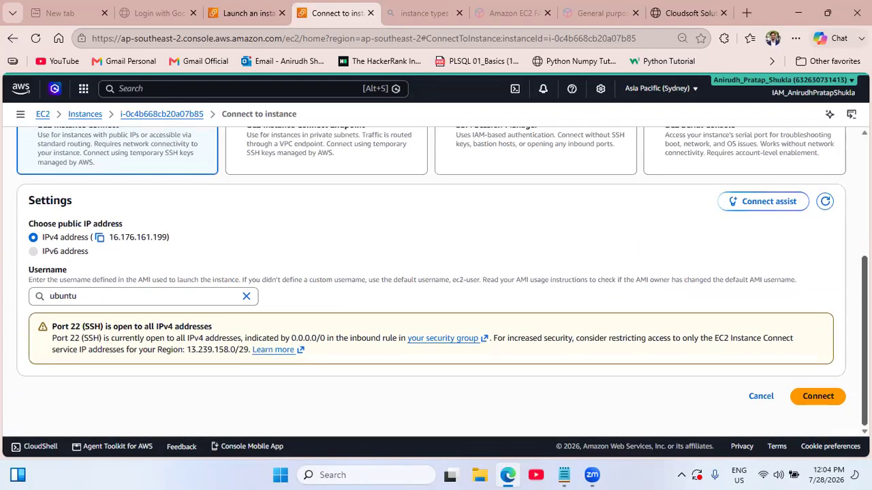
pyautogui.scroll(4, 435, 282)
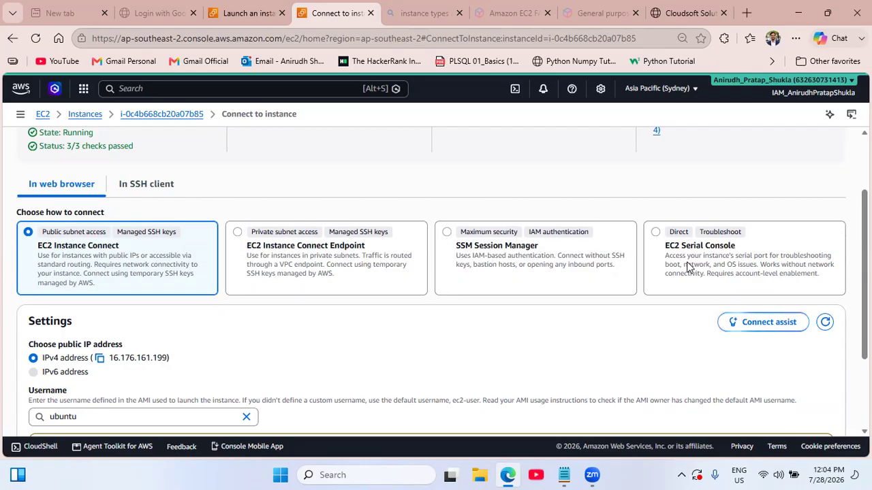
pyautogui.scroll(1, 688, 267)
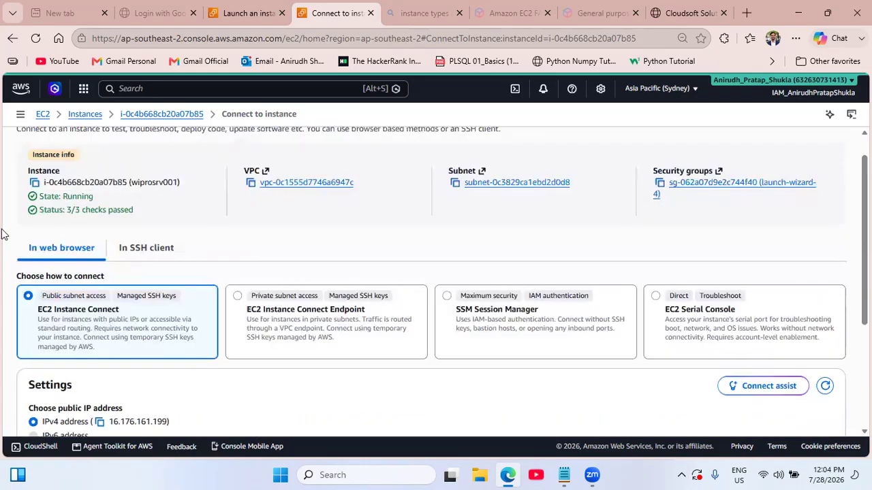
# Review the SSH client connection instructions for wiprosrv001, and return to the browser-based connection methods.
pyautogui.click(131, 249)
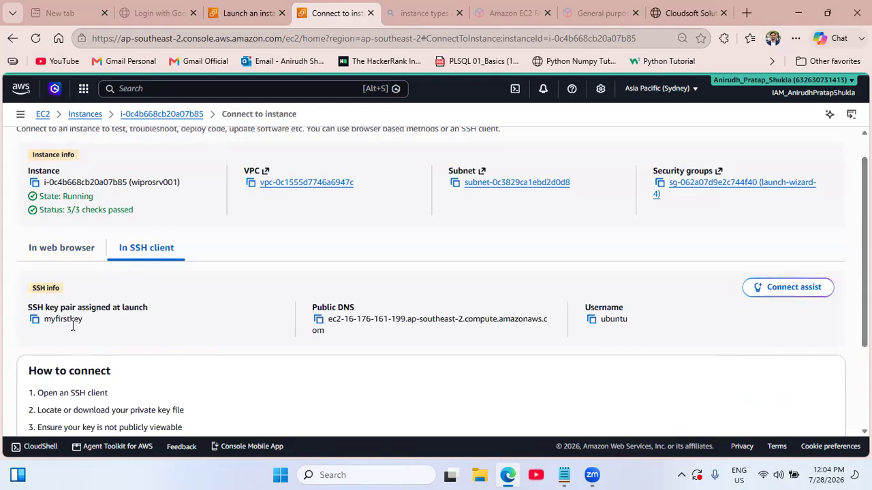
pyautogui.scroll(-2, 96, 359)
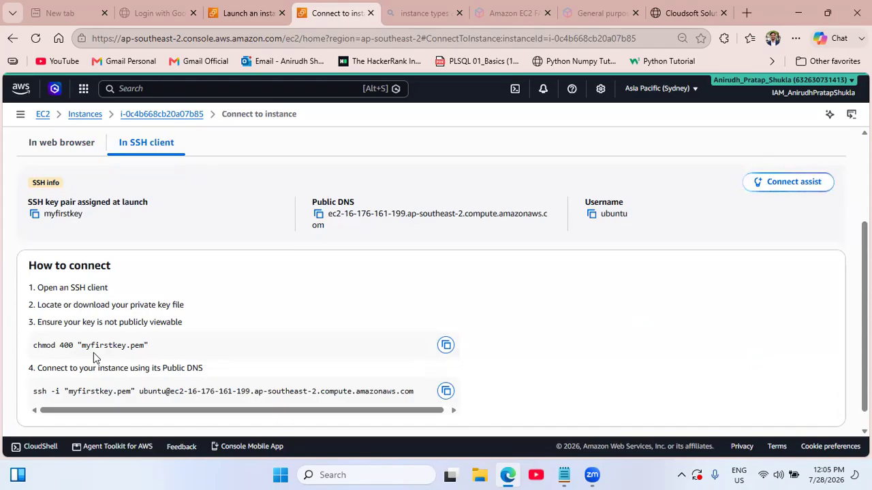
pyautogui.click(78, 147)
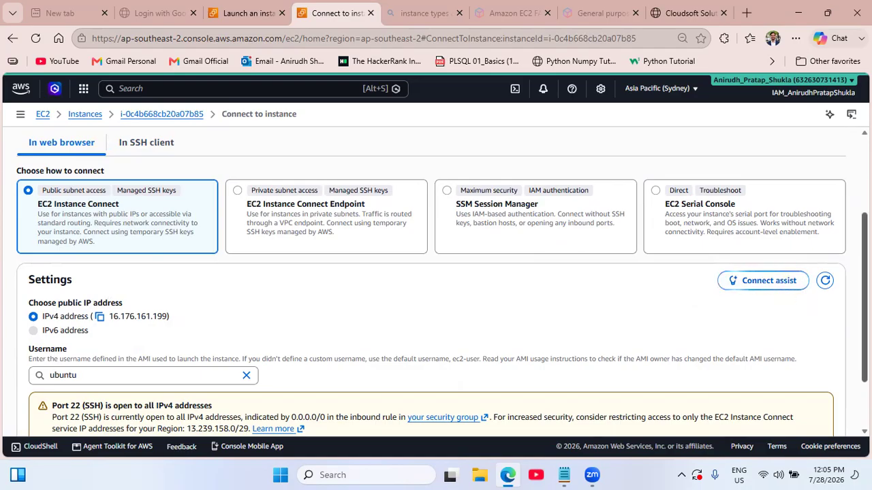
pyautogui.scroll(-2, 436, 286)
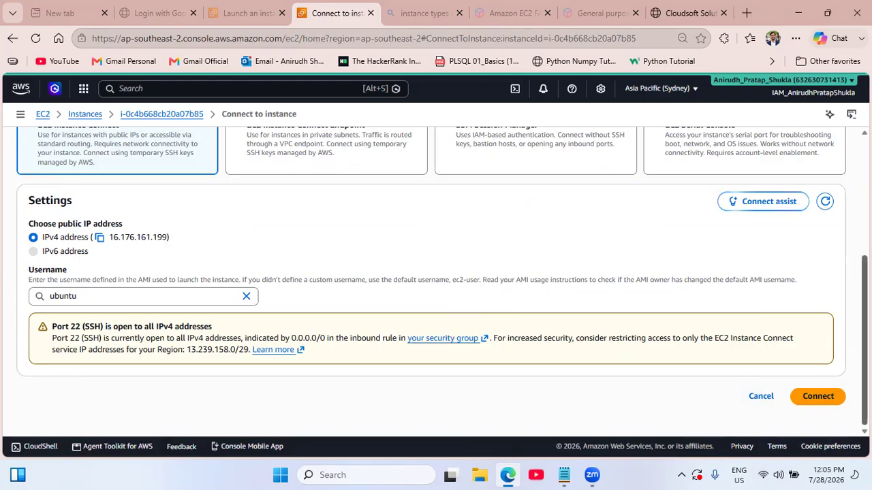
pyautogui.scroll(3, 411, 306)
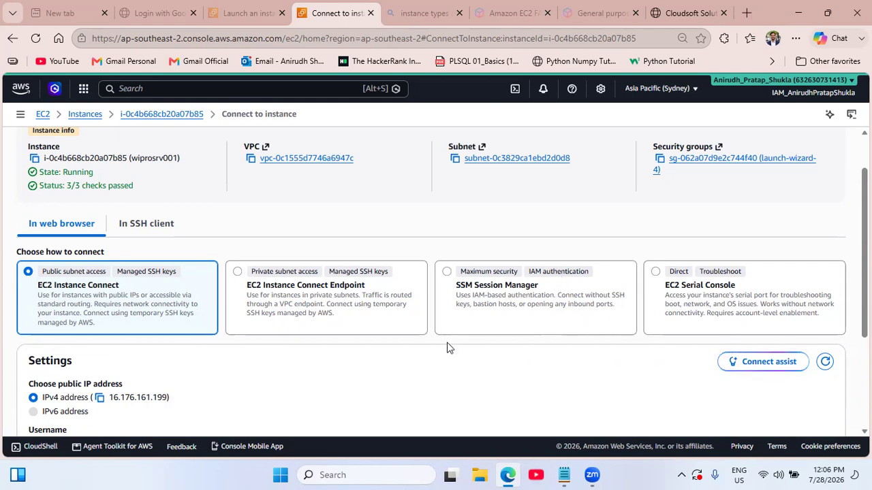
# In Notepad's Project ITCM notes, add the line "AGENT ONE ISNTANCE - ANOTHER EC2 INSTANCE" below Host Dedicated.
pyautogui.click(563, 474)
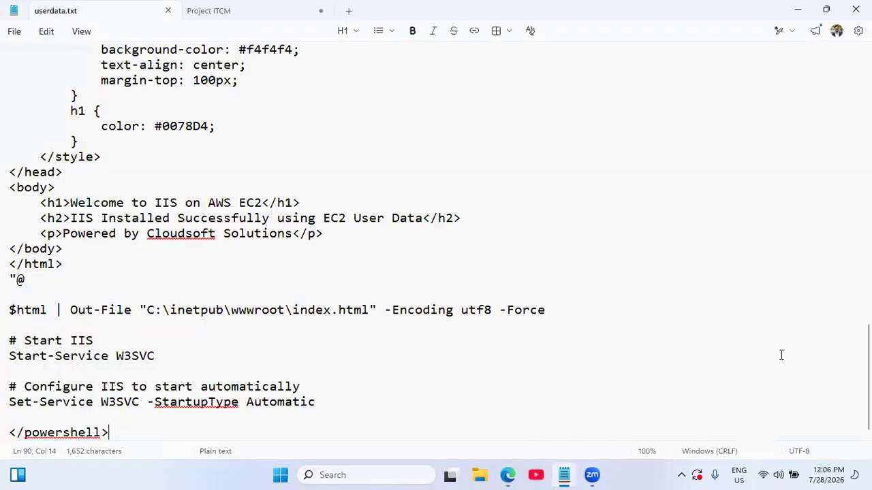
pyautogui.click(223, 11)
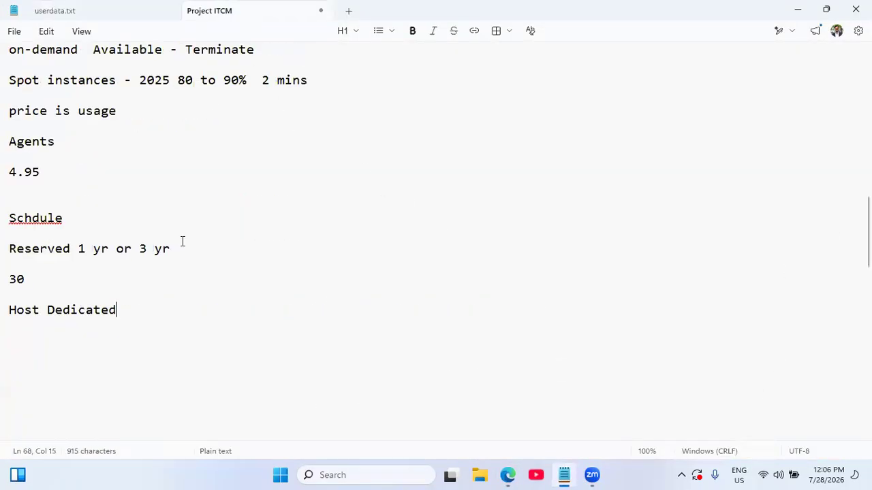
pyautogui.press('Return')
pyautogui.press('Return')
pyautogui.press('Return')
pyautogui.write('A')
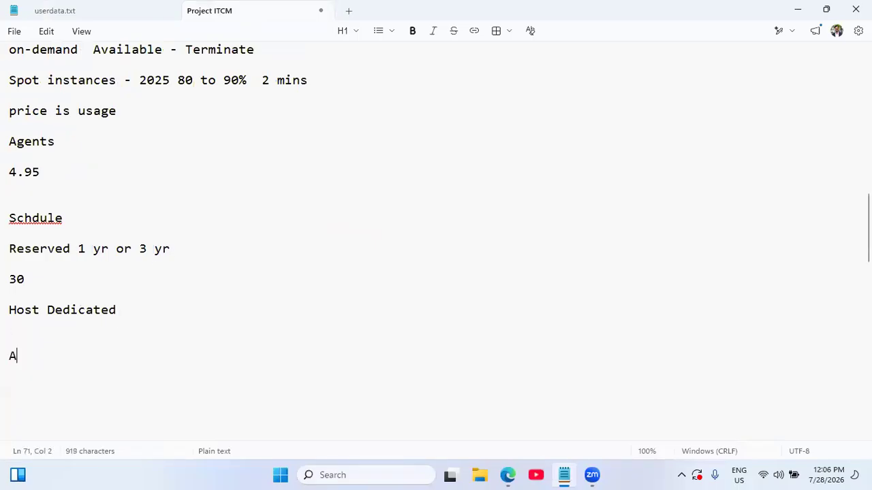
pyautogui.write('GENT ON')
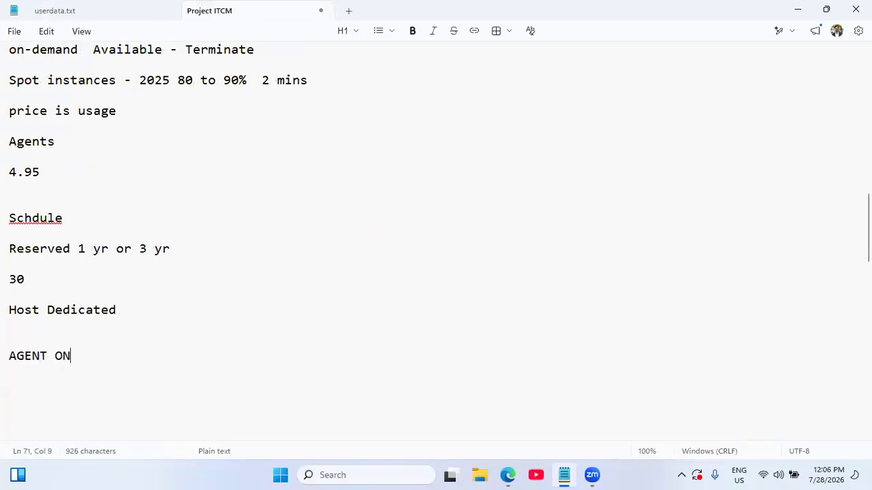
pyautogui.write('E ISNTANCE ')
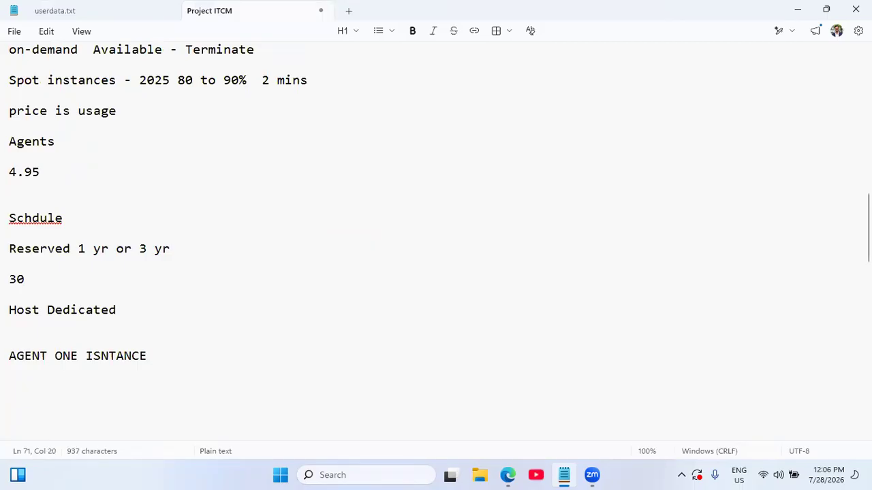
pyautogui.write('- ANOTHER EC2 ISNTANCE')
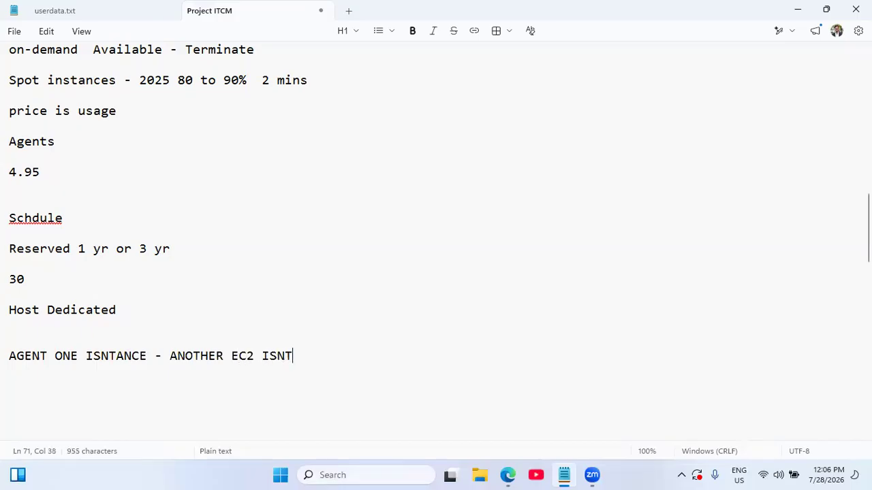
pyautogui.press('BackSpace')
pyautogui.press('BackSpace')
pyautogui.press('BackSpace')
pyautogui.press('BackSpace')
pyautogui.press('BackSpace')
pyautogui.press('BackSpace')
pyautogui.press('BackSpace')
pyautogui.write('NSTANCE')
pyautogui.press('Return')
pyautogui.press('Return')
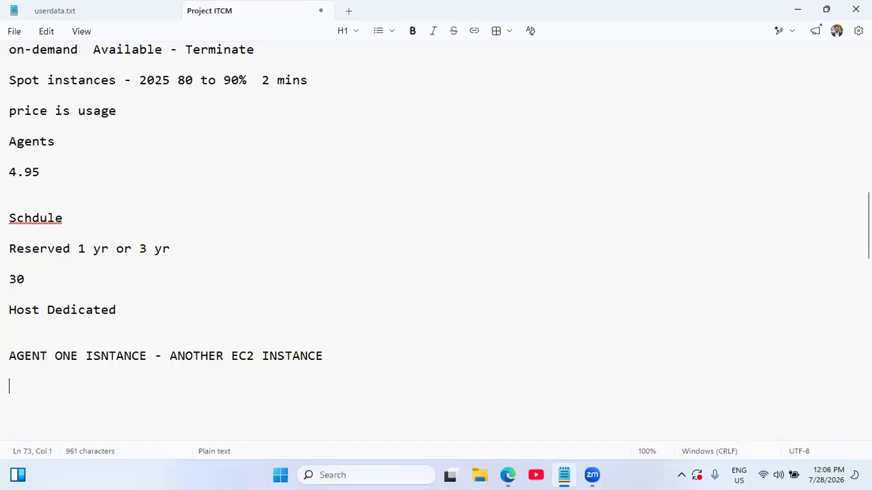
# Add "ssm" under the agent line, followed by several blank lines.
pyautogui.write('ssm')
pyautogui.press('Return')
pyautogui.press('Return')
pyautogui.press('Return')
pyautogui.press('Return')
pyautogui.press('Return')
pyautogui.press('Return')
pyautogui.press('Return')
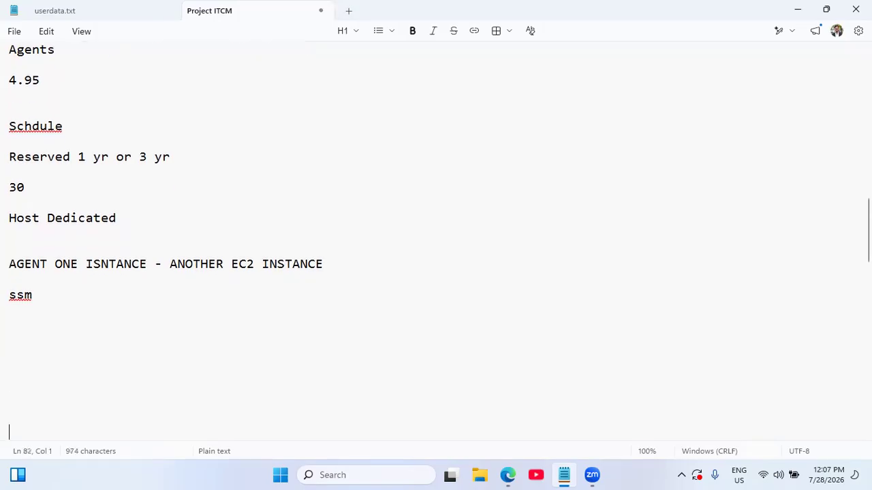
# Write the note "CLOUDWATCH" in capitals a few lines below ssm.
pyautogui.press('Up')
pyautogui.press('Up')
pyautogui.press('Up')
pyautogui.press('Up')
pyautogui.press('Up')
pyautogui.write('cLOUDWA')
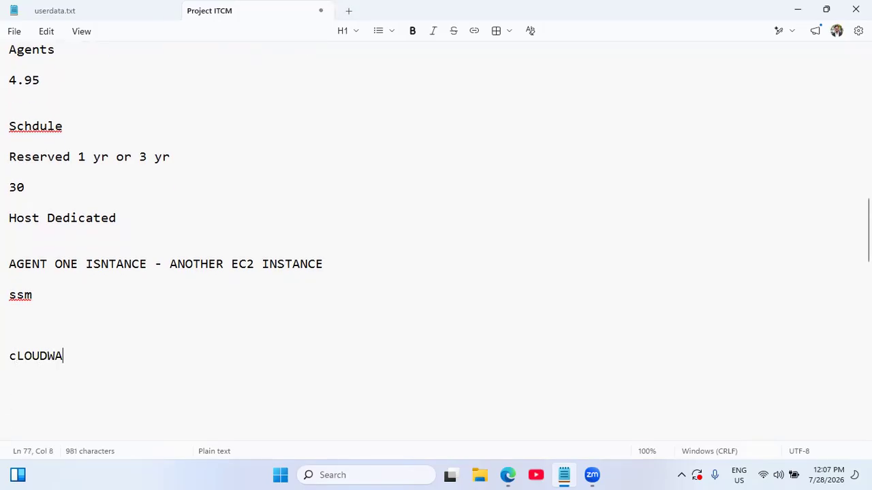
pyautogui.write('TCH')
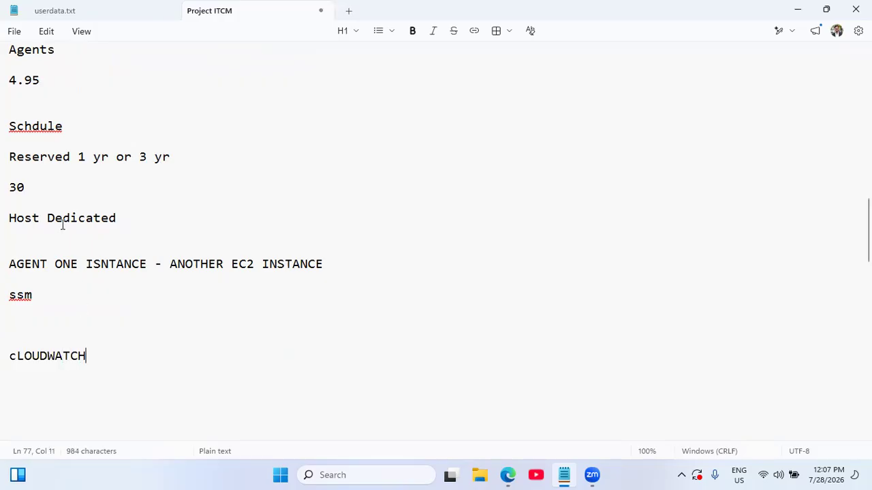
pyautogui.click(15, 354)
pyautogui.press('BackSpace')
pyautogui.write('c')
pyautogui.press('BackSpace')
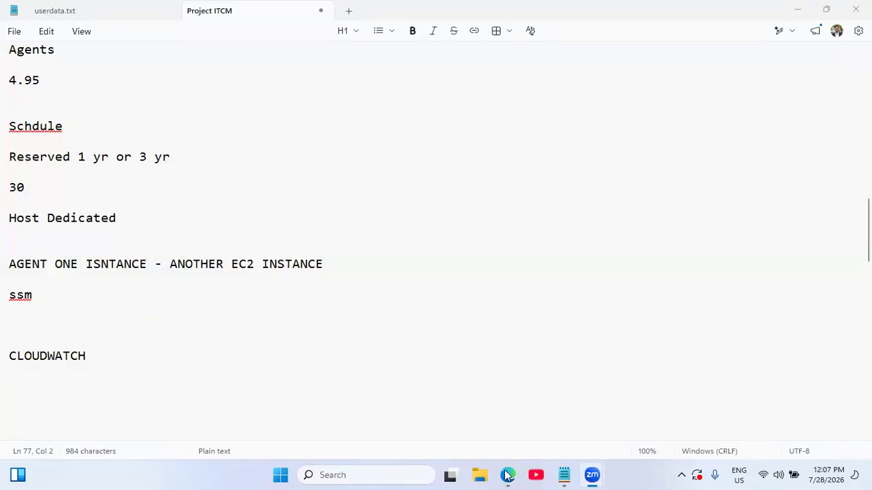
# Switch to Edge, open the EC2 instances list, select wiprosrv001 and show its available instance state actions.
pyautogui.click(507, 476)
pyautogui.click(245, 13)
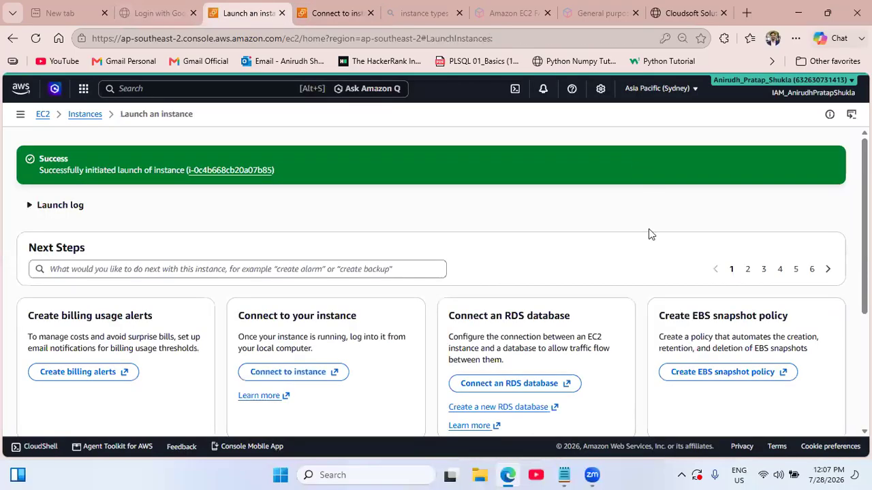
pyautogui.click(83, 116)
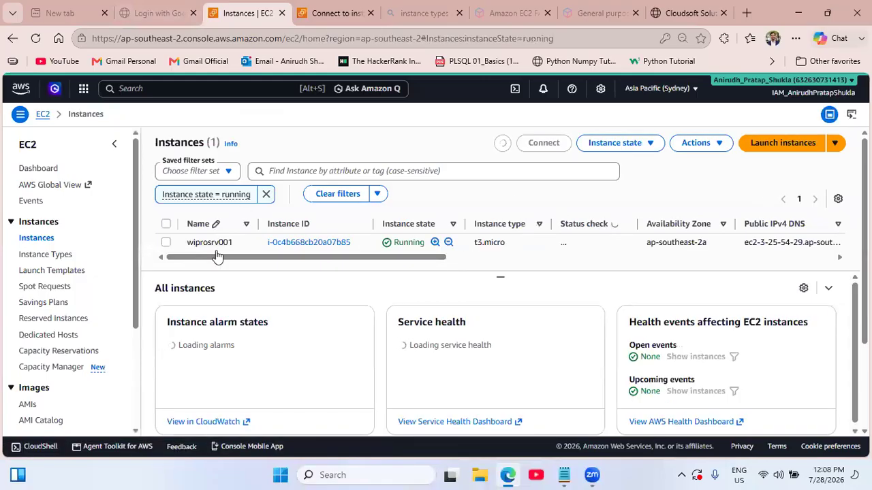
pyautogui.click(166, 242)
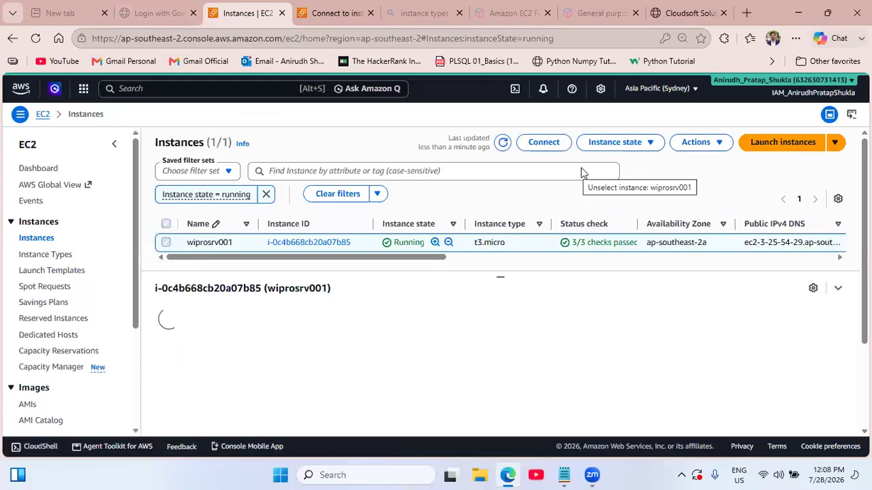
pyautogui.click(612, 144)
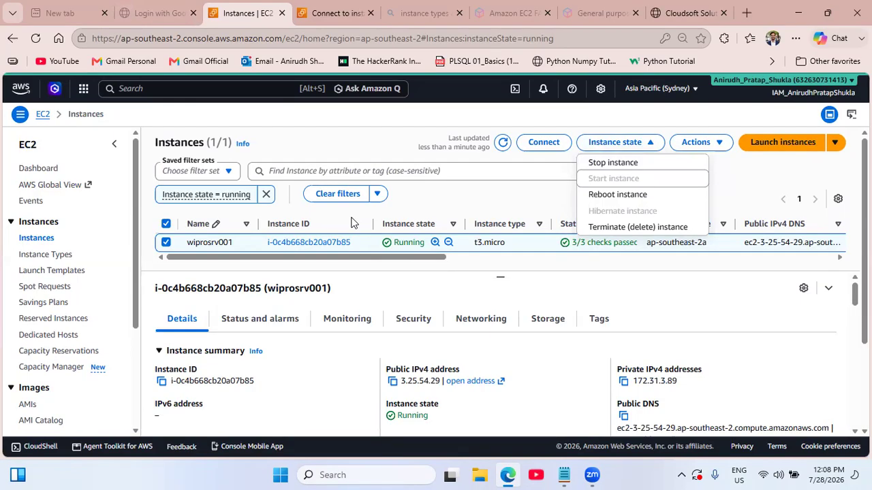
# Return to the Notepad notes and add the line "1/2 status comes" below CLOUDWATCH.
pyautogui.click(566, 477)
pyautogui.click(137, 365)
pyautogui.press('Return')
pyautogui.press('Return')
pyautogui.press('Return')
pyautogui.press('Return')
pyautogui.press('Return')
pyautogui.press('Return')
pyautogui.press('Return')
pyautogui.press('Return')
pyautogui.press('Return')
pyautogui.press('Return')
pyautogui.press('Return')
pyautogui.press('Return')
pyautogui.press('Return')
pyautogui.press('Return')
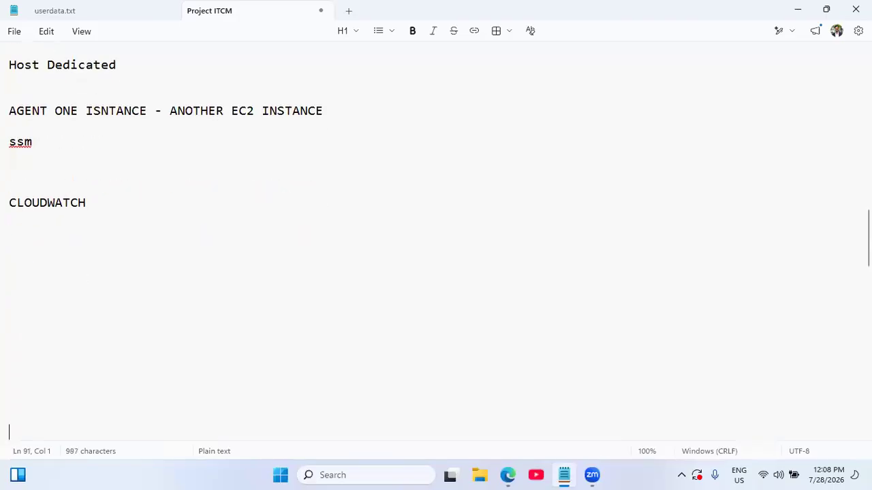
pyautogui.press('Up')
pyautogui.press('Up')
pyautogui.press('Up')
pyautogui.press('Up')
pyautogui.press('Up')
pyautogui.press('Up')
pyautogui.press('Up')
pyautogui.press('Up')
pyautogui.press('Up')
pyautogui.press('Up')
pyautogui.press('Up')
pyautogui.press('Up')
pyautogui.press('Down')
pyautogui.write('1/2 ')
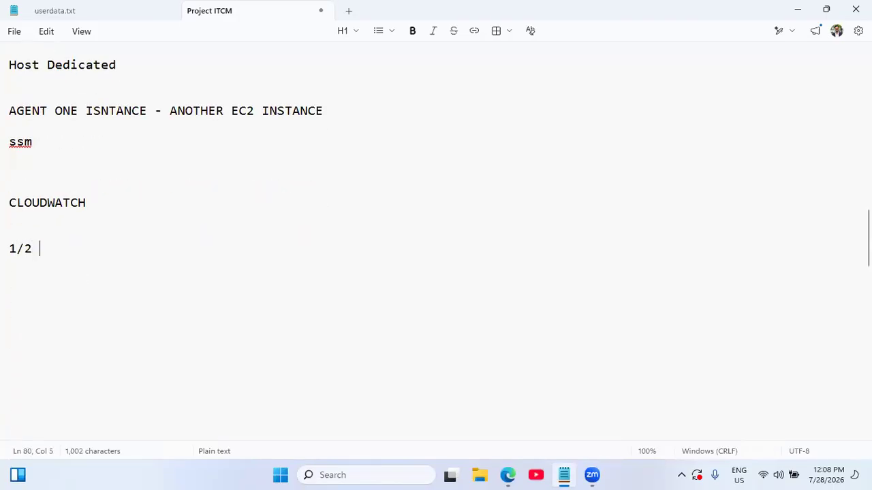
pyautogui.write('status c')
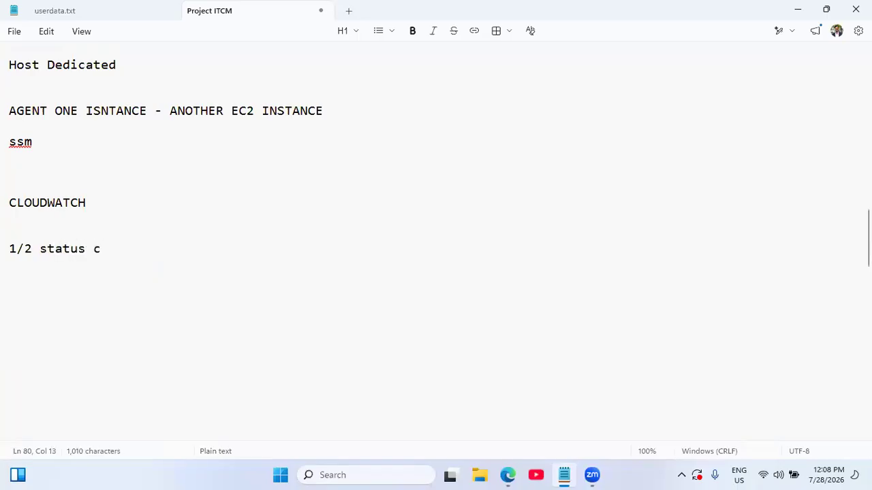
pyautogui.write('omes')
pyautogui.press('Return')
# Add "2/2" on the line below the 1/2 status note, followed by blank lines.
pyautogui.write('\\')
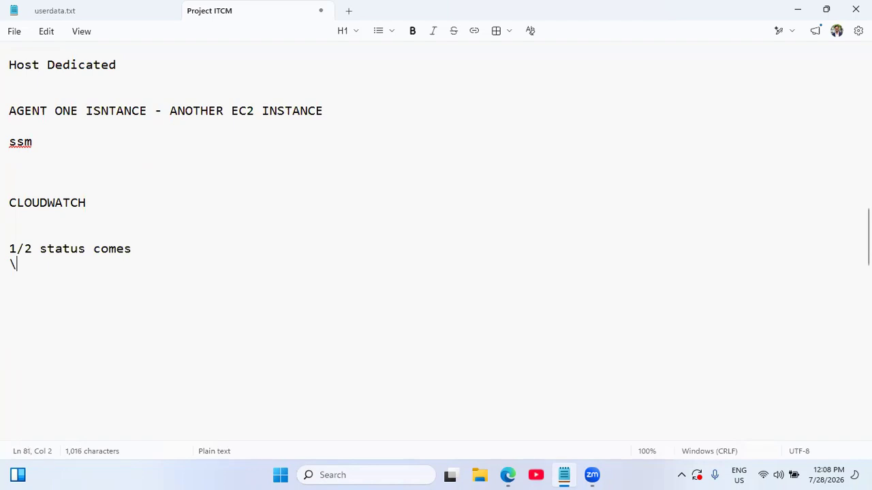
pyautogui.write('2/')
pyautogui.press('BackSpace')
pyautogui.press('BackSpace')
pyautogui.press('BackSpace')
pyautogui.write('2/2')
pyautogui.press('Return')
pyautogui.press('Return')
pyautogui.press('Return')
pyautogui.press('Return')
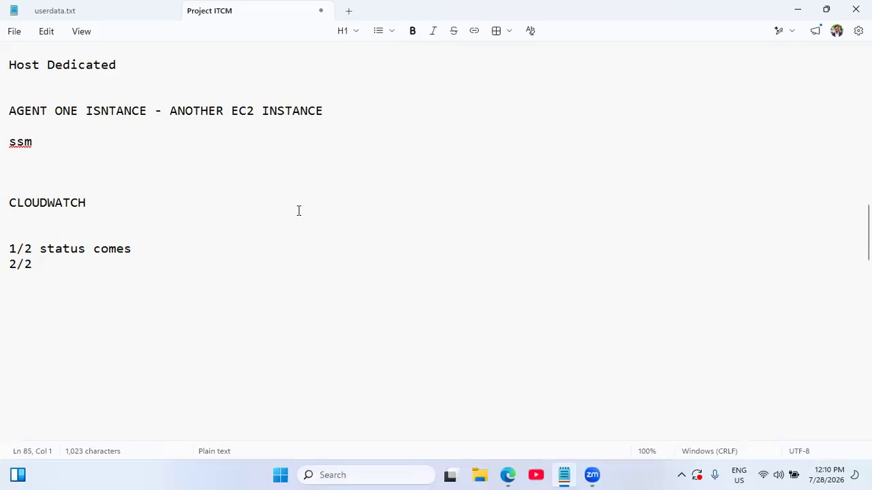
# Switch to Edge, open the details of the wiprosrv001 instance and copy its public IPv4 address.
pyautogui.click(507, 475)
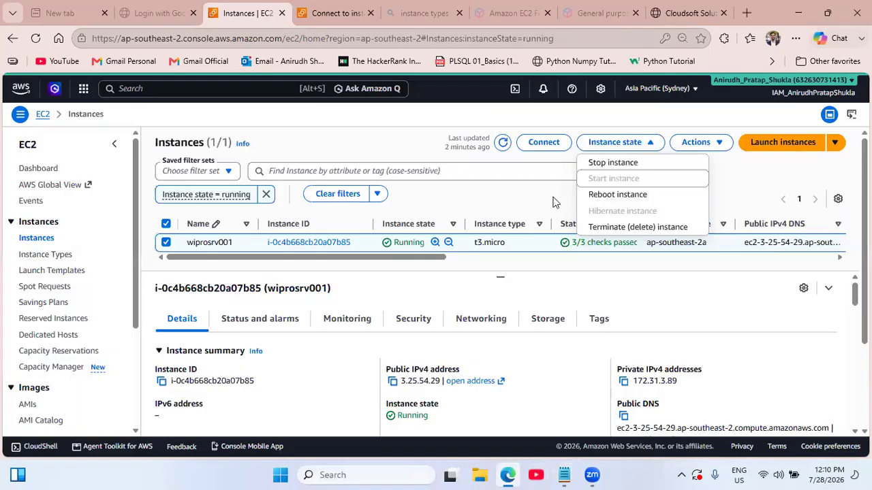
pyautogui.click(295, 243)
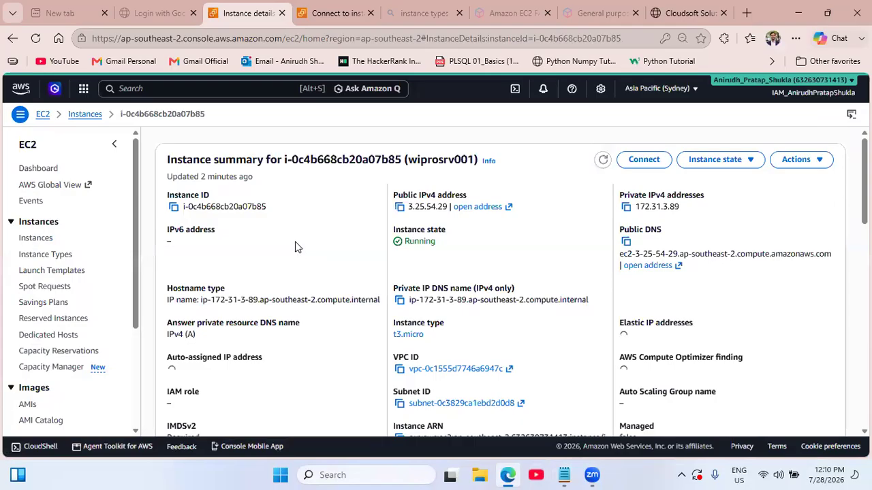
pyautogui.click(400, 208)
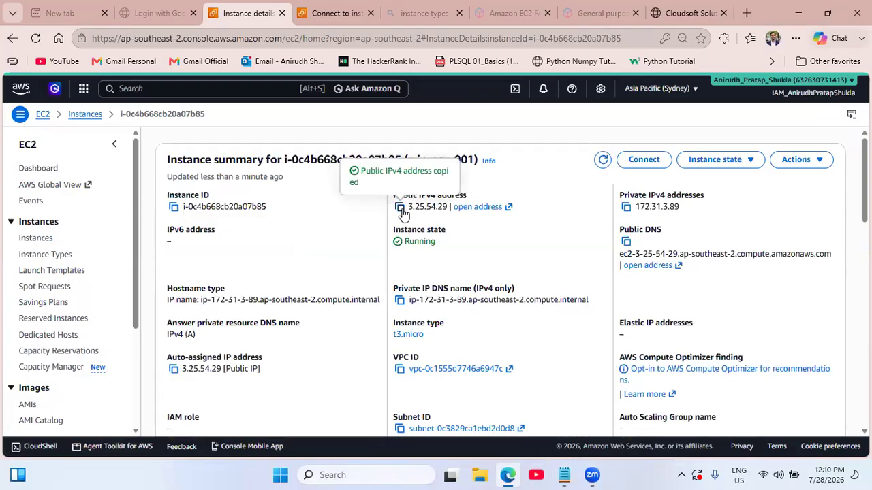
# Try to launch puttygen through the Windows Run dialog.
pyautogui.press('super+r')
pyautogui.write('putty')
pyautogui.write('ge')
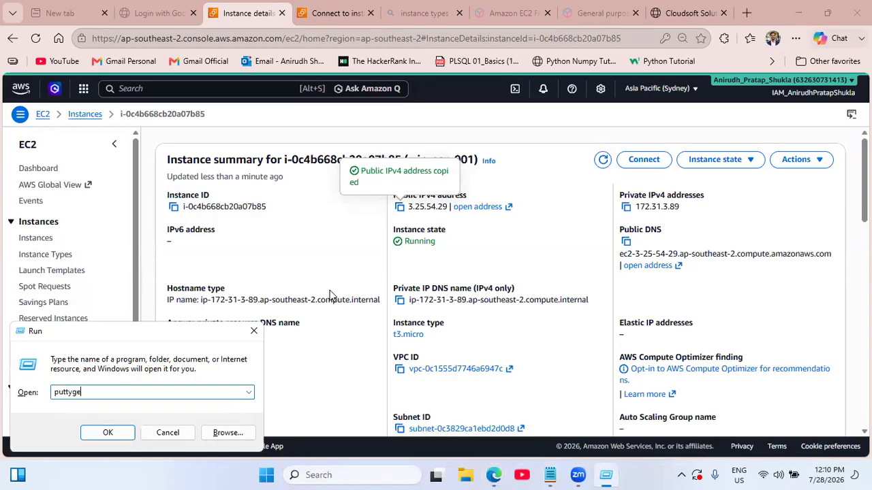
pyautogui.write('n')
pyautogui.press('Return')
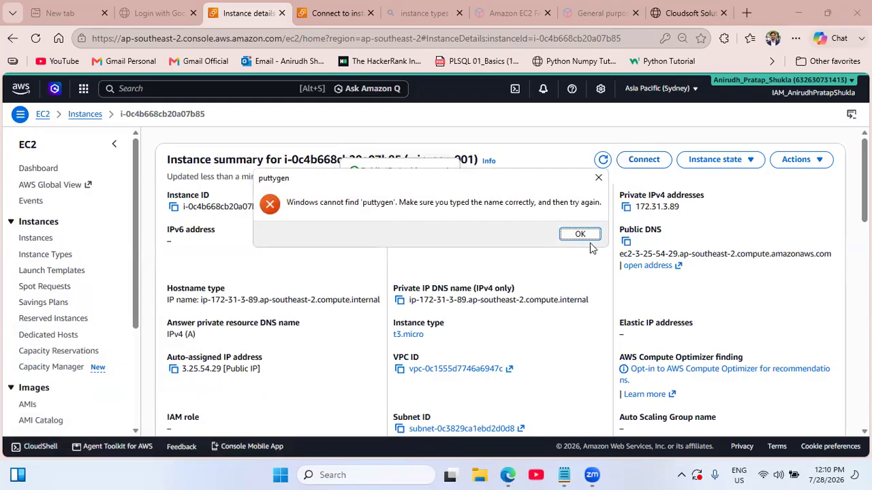
pyautogui.click(580, 235)
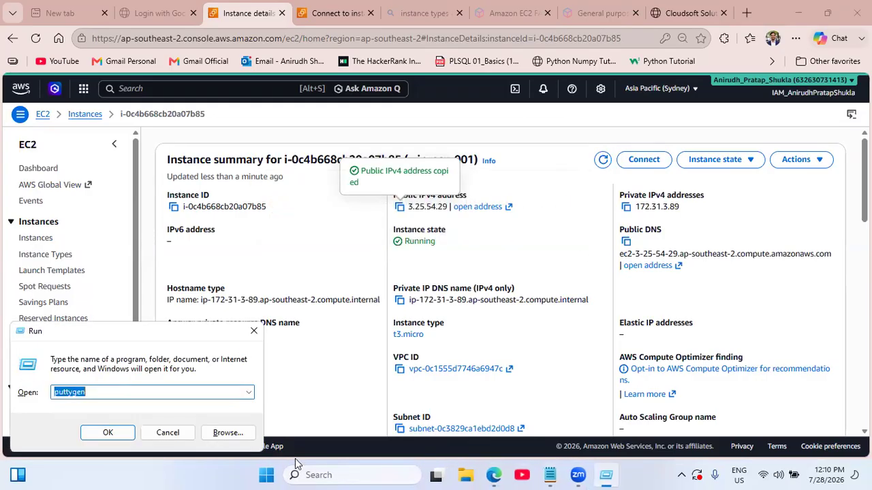
# Find MobaXterm with Windows search and launch it.
pyautogui.click(322, 475)
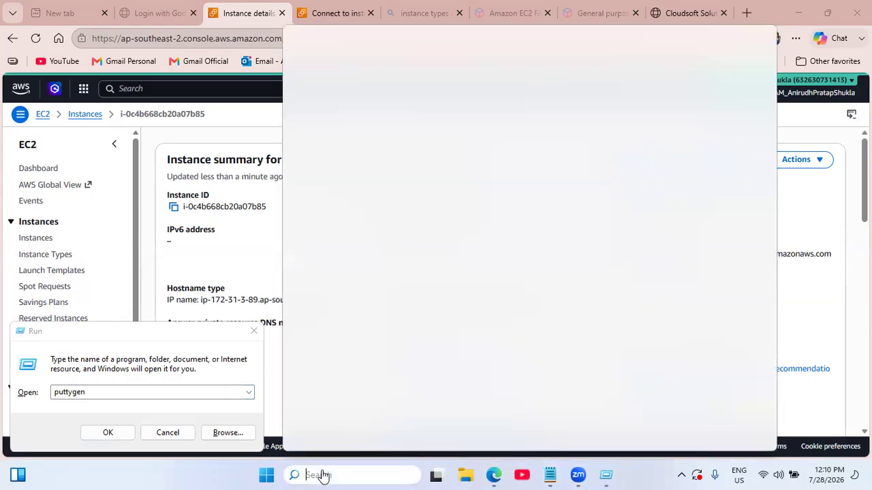
pyautogui.write('m')
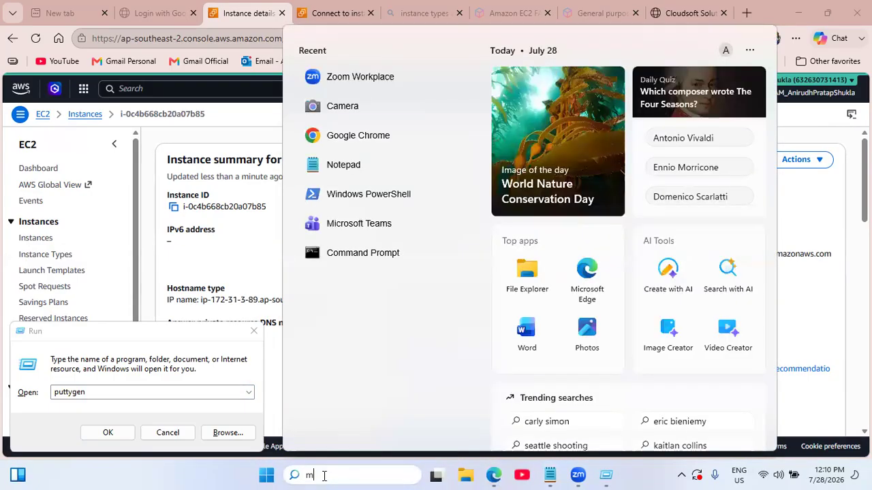
pyautogui.write('obaXterm')
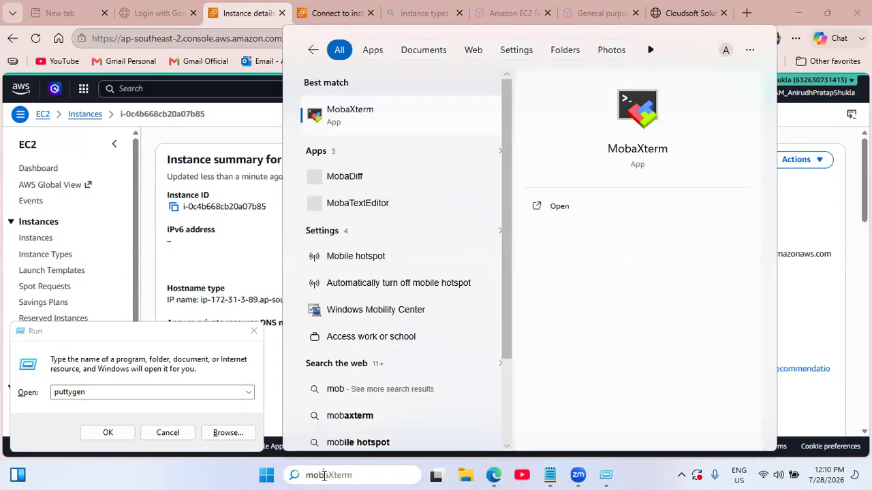
pyautogui.click(349, 111)
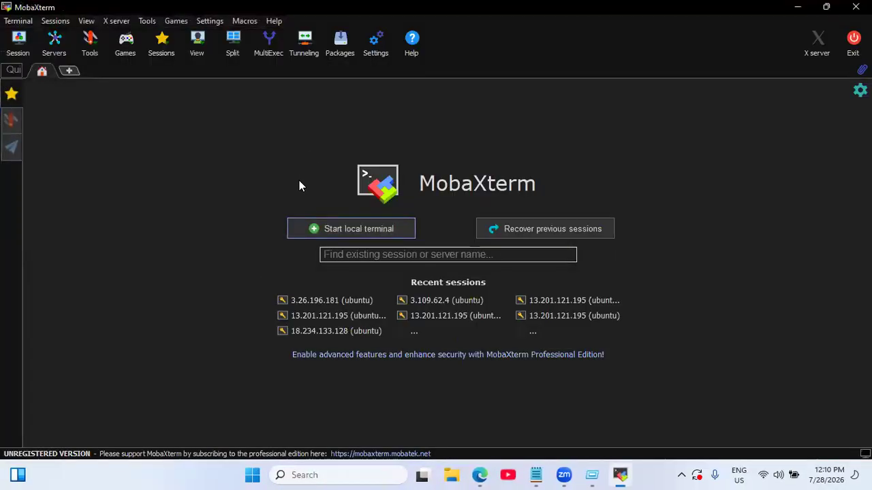
# Set up a new SSH session with remote host 3.25.54.29 and username ubuntu.
pyautogui.click(20, 49)
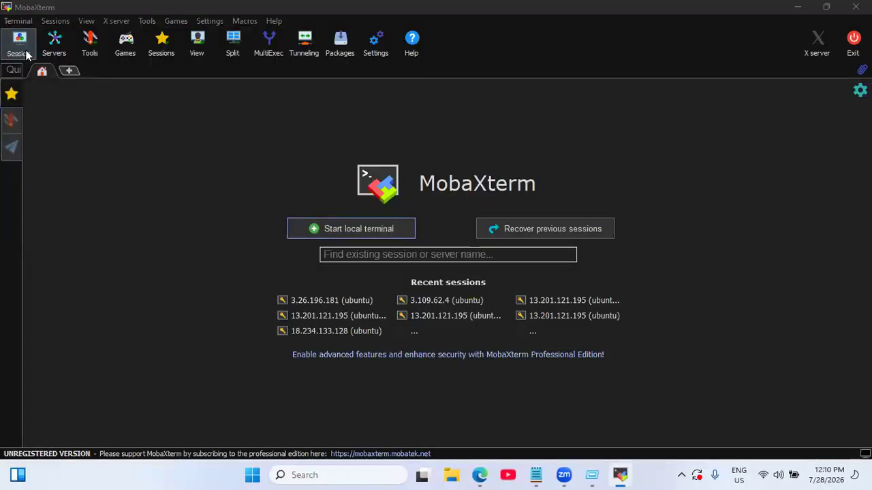
pyautogui.click(181, 104)
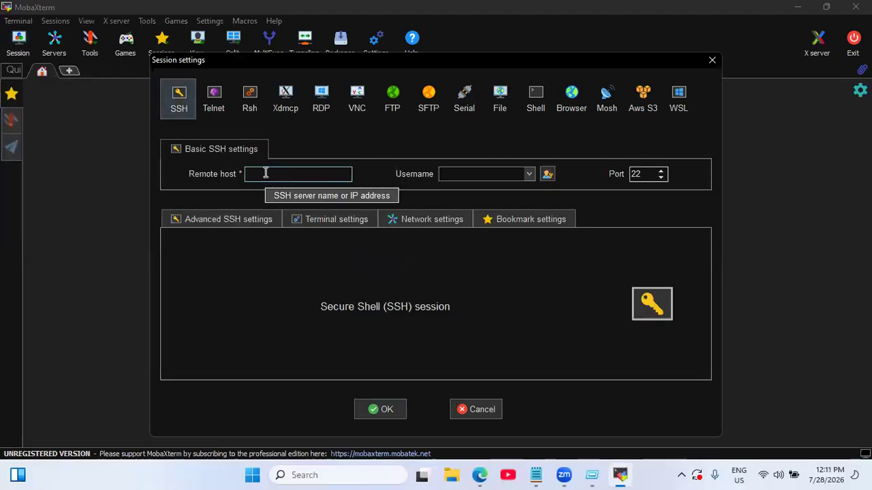
pyautogui.hotkey('ctrl', 'v')
pyautogui.click(483, 173)
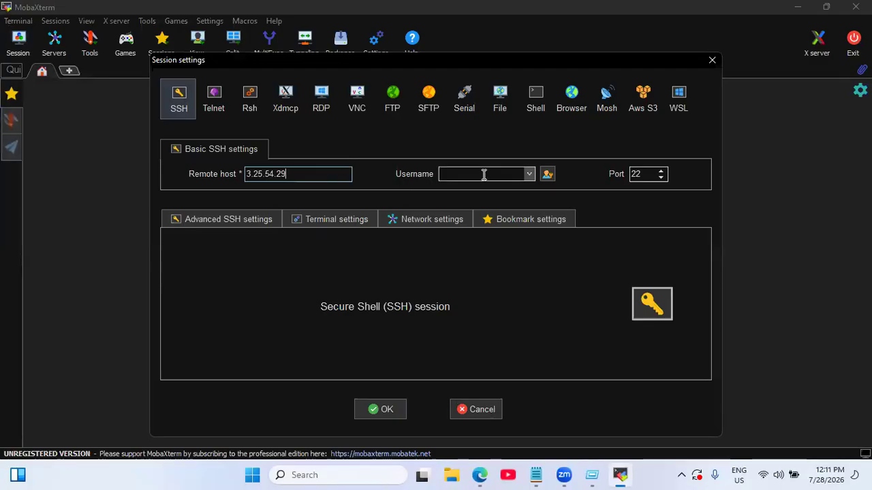
pyautogui.write('ubuntu')
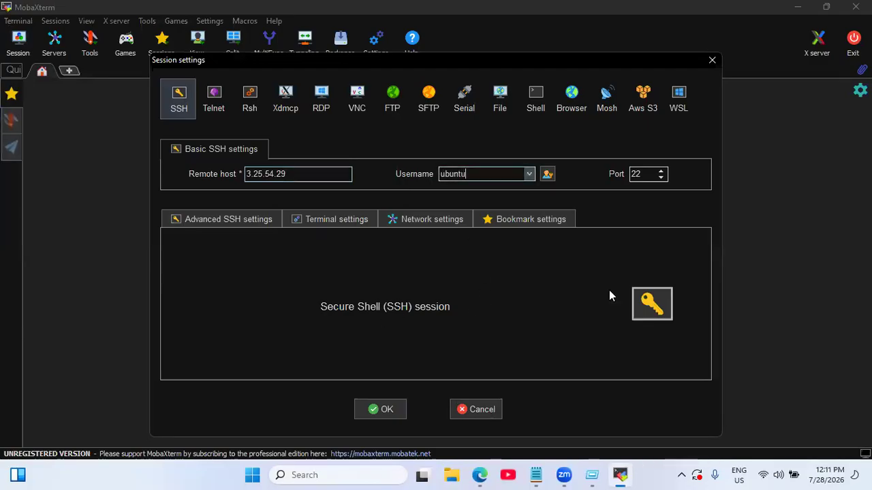
# Enable private key use in the advanced SSH settings and select the myfirstkey file from the Downloads folder.
pyautogui.click(226, 220)
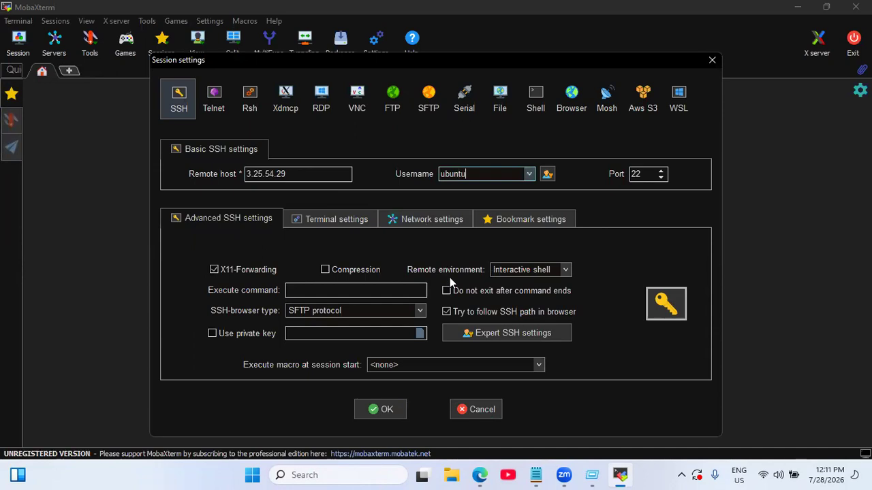
pyautogui.click(247, 334)
pyautogui.click(419, 334)
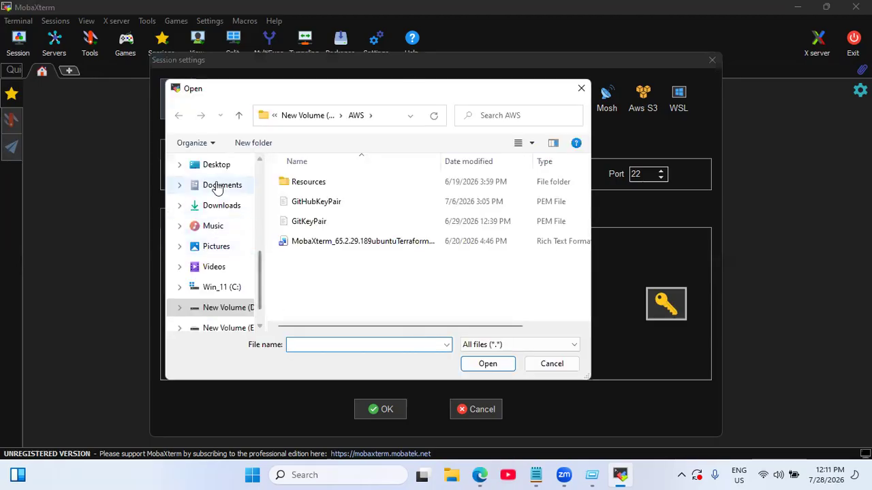
pyautogui.click(213, 189)
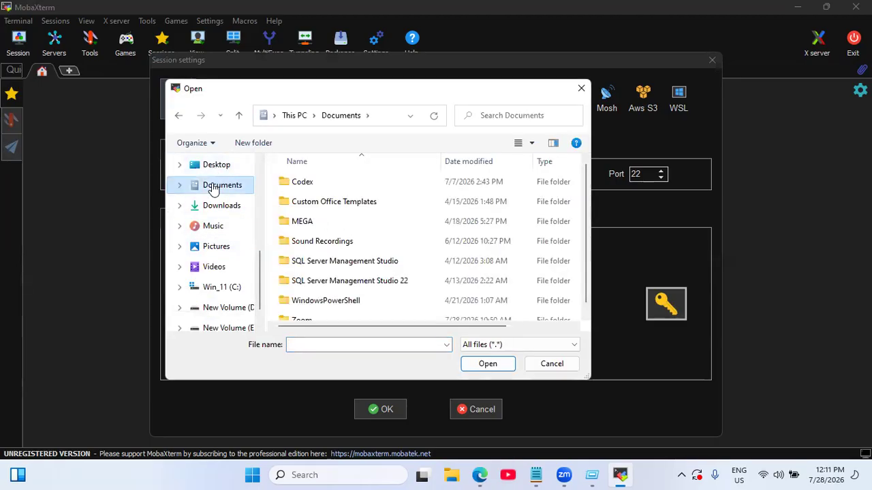
pyautogui.scroll(-1, 585, 248)
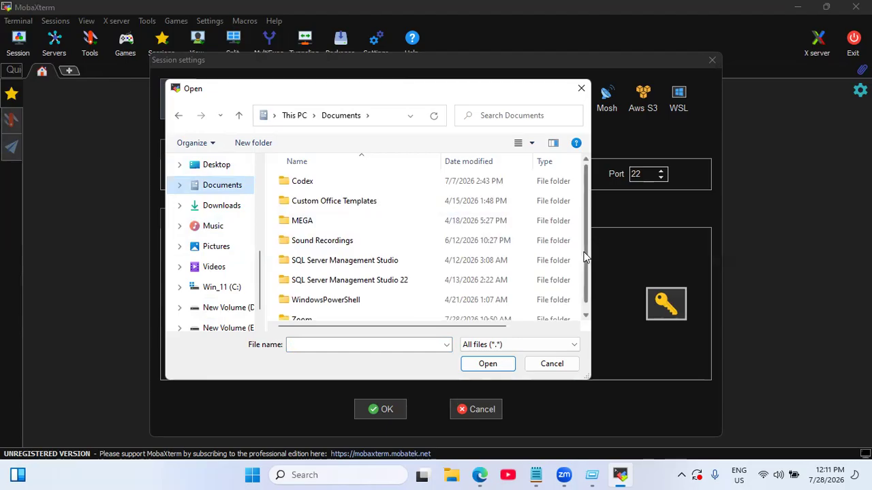
pyautogui.click(204, 167)
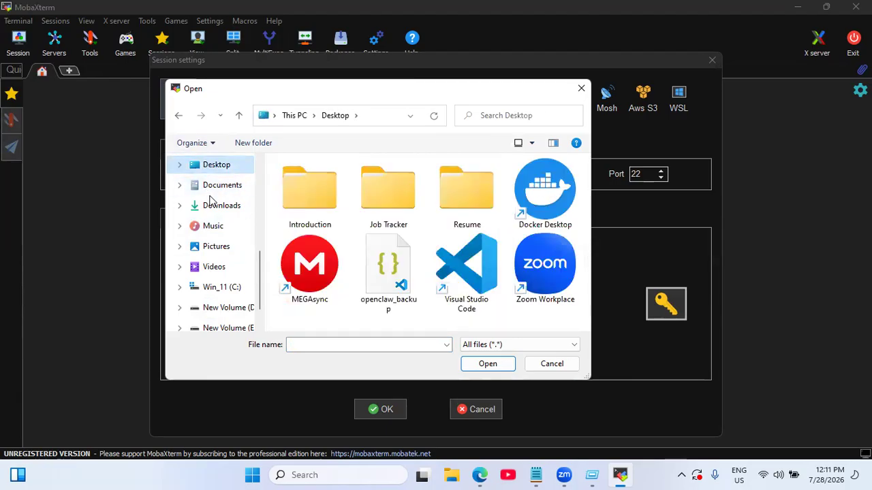
pyautogui.click(220, 214)
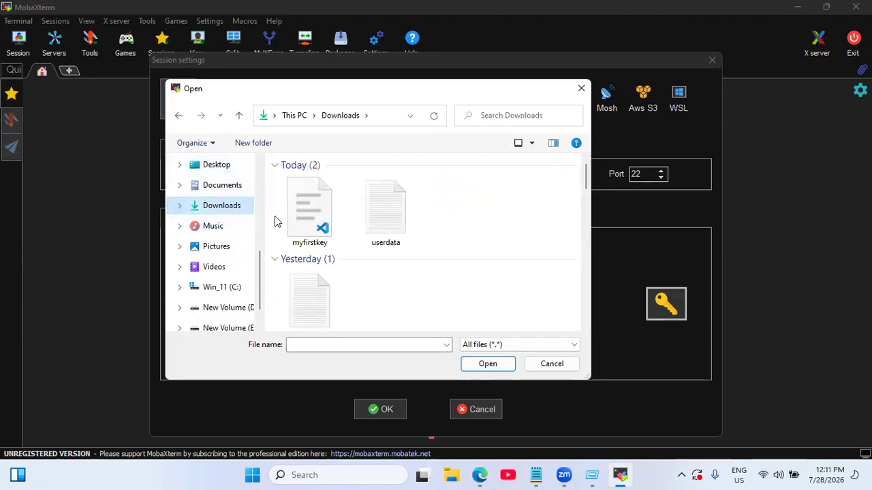
pyautogui.doubleClick(303, 207)
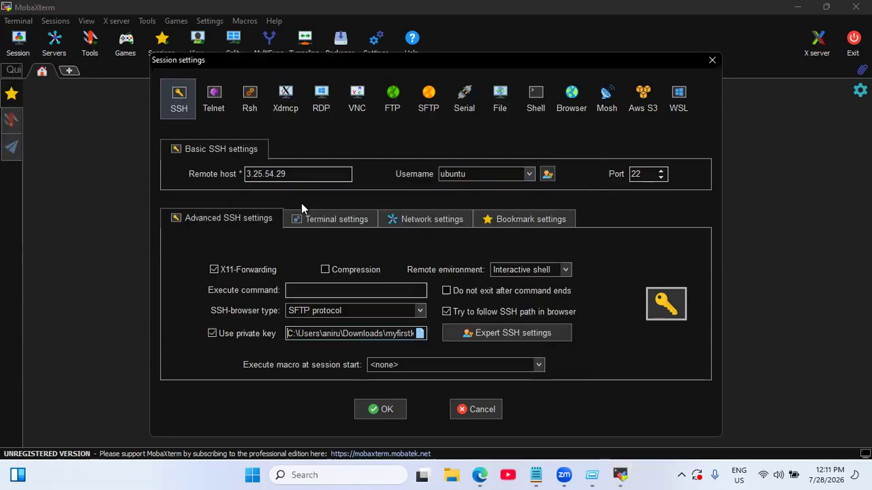
# Connect to the instance with the configured SSH session and clear the terminal.
pyautogui.click(380, 410)
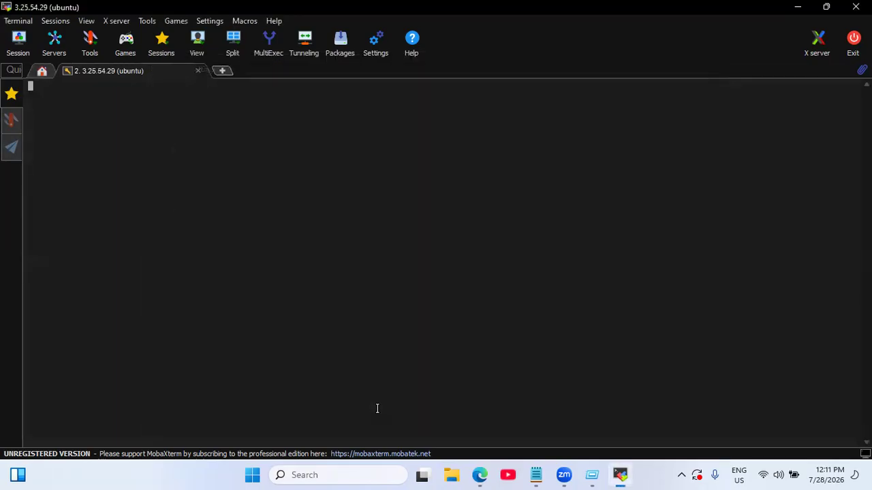
pyautogui.click(375, 272)
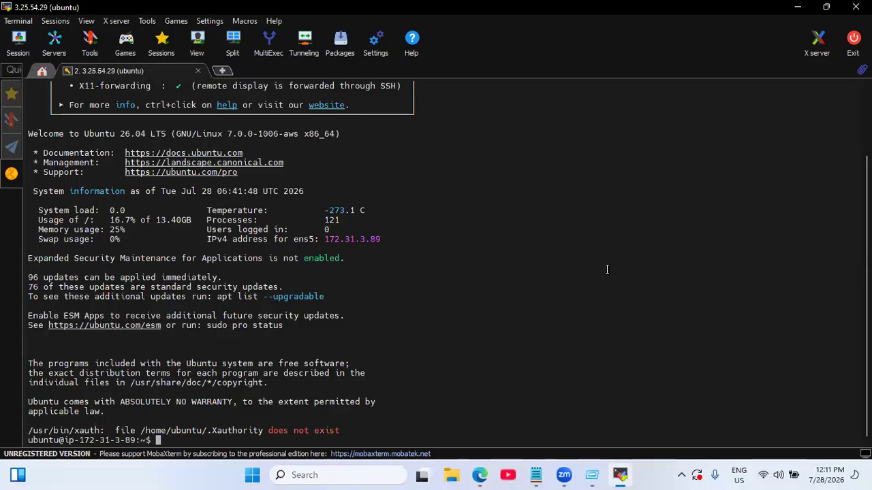
pyautogui.write('clear')
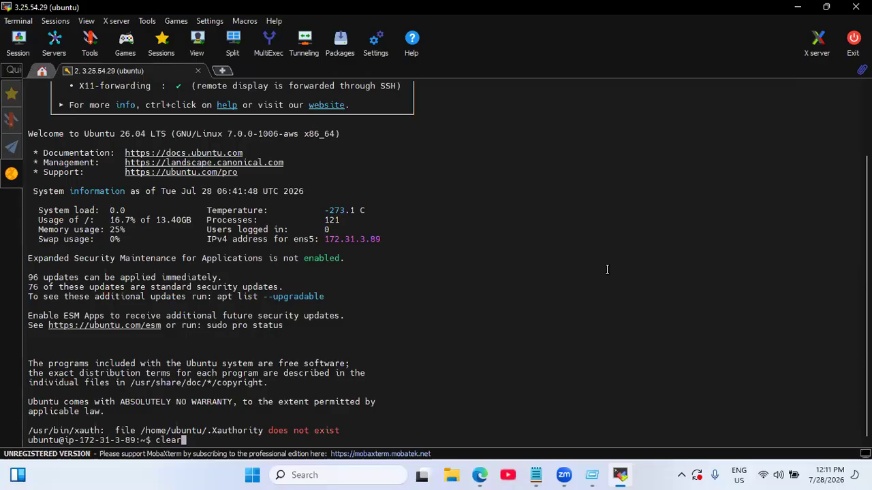
pyautogui.press('Return')
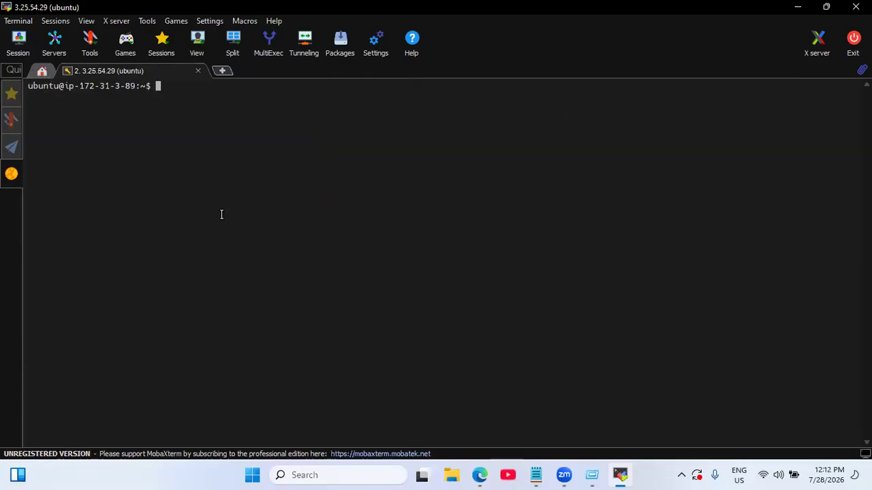
# Change to the /var/log directory and list its contents.
pyautogui.write('cd /var/log')
pyautogui.press('Return')
pyautogui.write('ls')
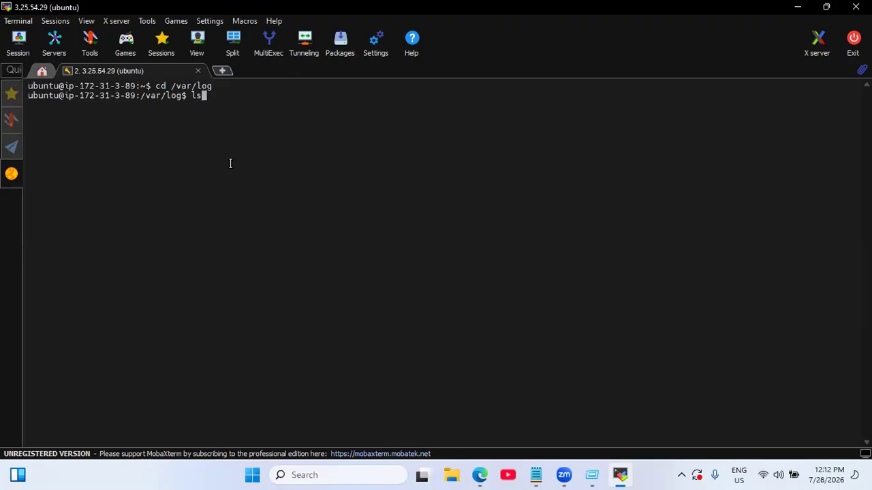
pyautogui.press('Return')
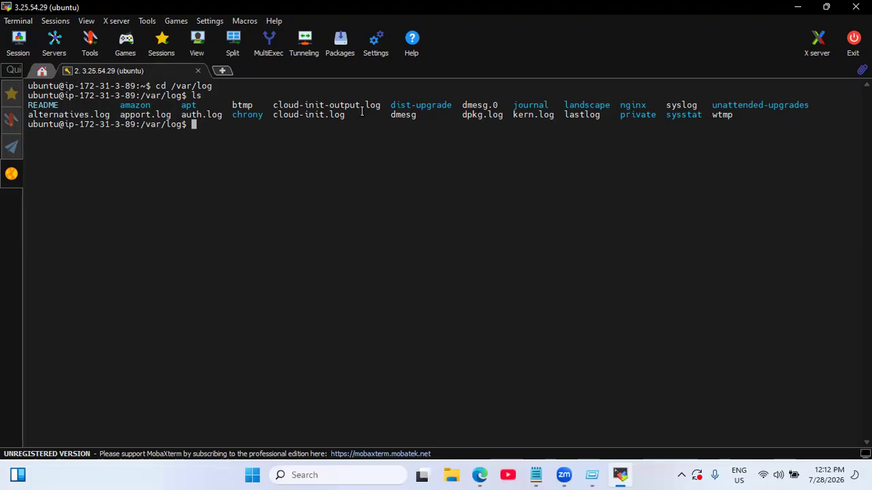
# Display the last lines of cloud-init.log with tail.
pyautogui.write('tail cloud-init')
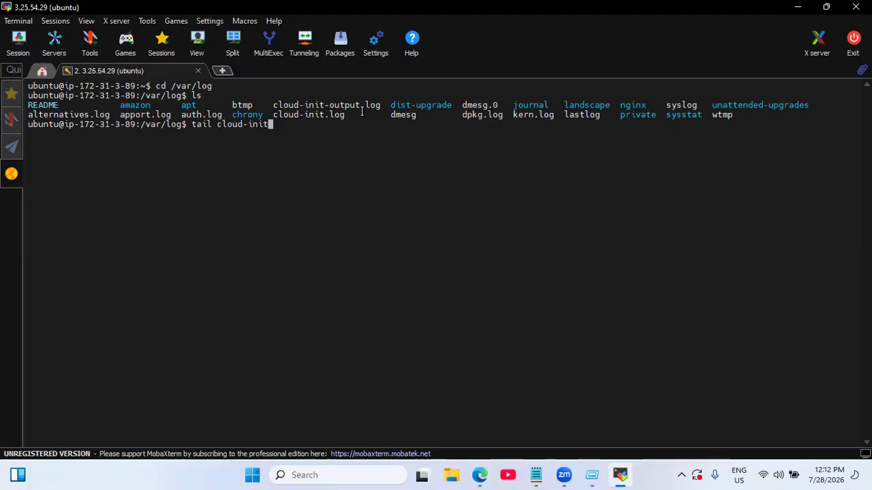
pyautogui.write('.log')
pyautogui.press('Return')
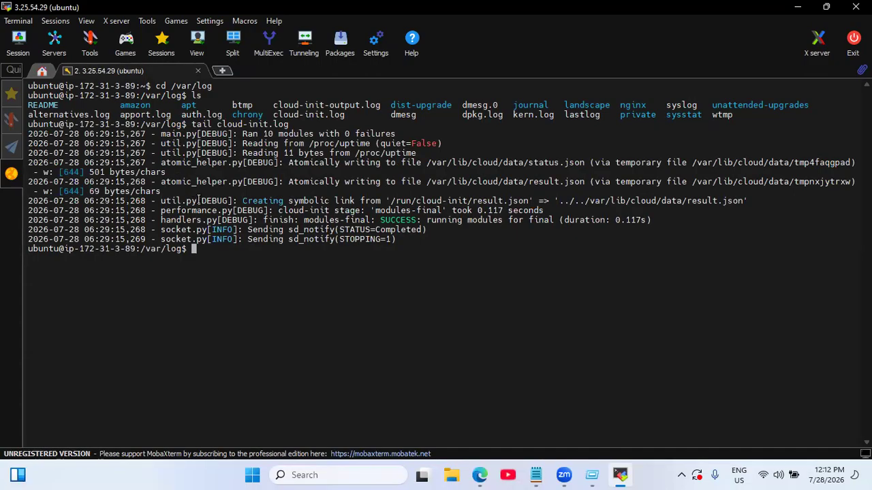
# Display the last lines of cloud-init-output.log by adapting the previous tail command.
pyautogui.press('Up')
pyautogui.press('BackSpace')
pyautogui.press('BackSpace')
pyautogui.press('BackSpace')
pyautogui.press('BackSpace')
pyautogui.press('BackSpace')
pyautogui.write('-o')
pyautogui.press('Tab')
pyautogui.press('Return')
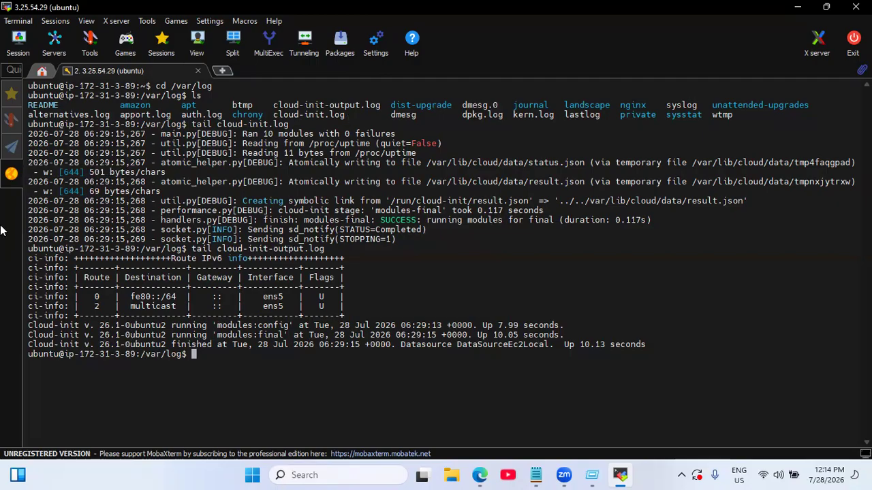
# Switch to Edge, reopen the wiprosrv001 details from the EC2 instance list and show the instance's available actions.
pyautogui.press('super+r')
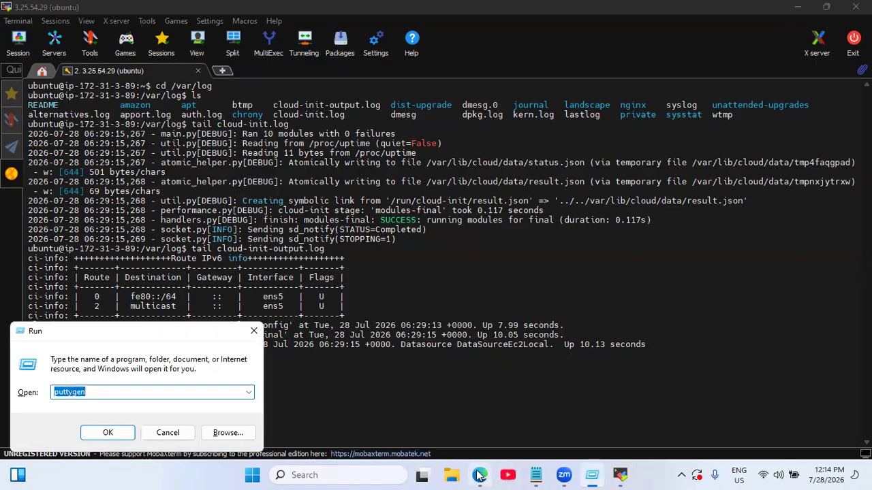
pyautogui.click(480, 474)
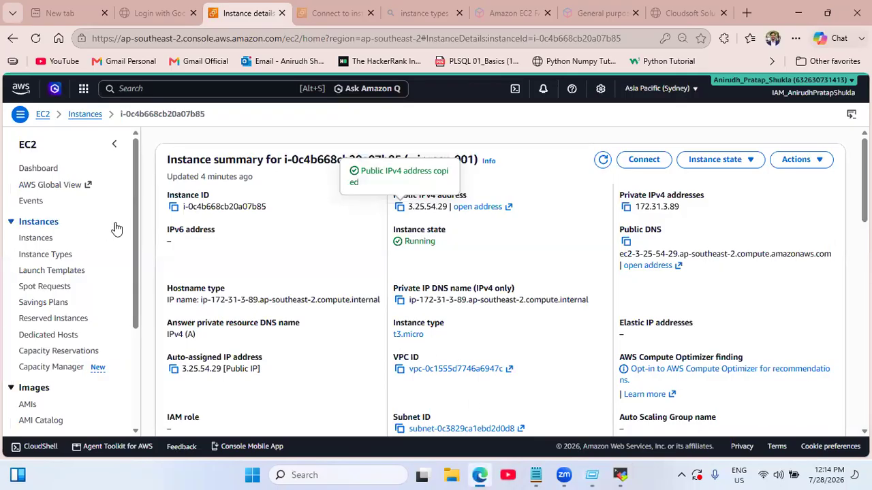
pyautogui.moveTo(133, 225); pyautogui.dragTo(141, 197)
pyautogui.click(30, 237)
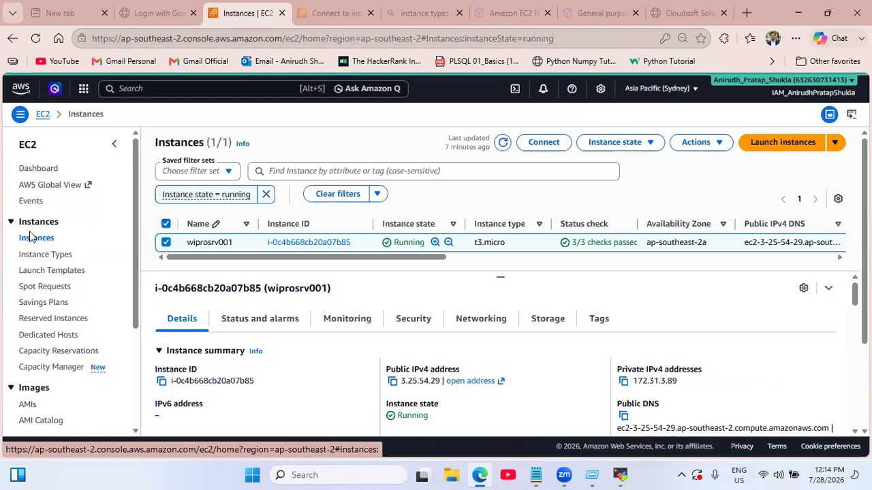
pyautogui.click(291, 246)
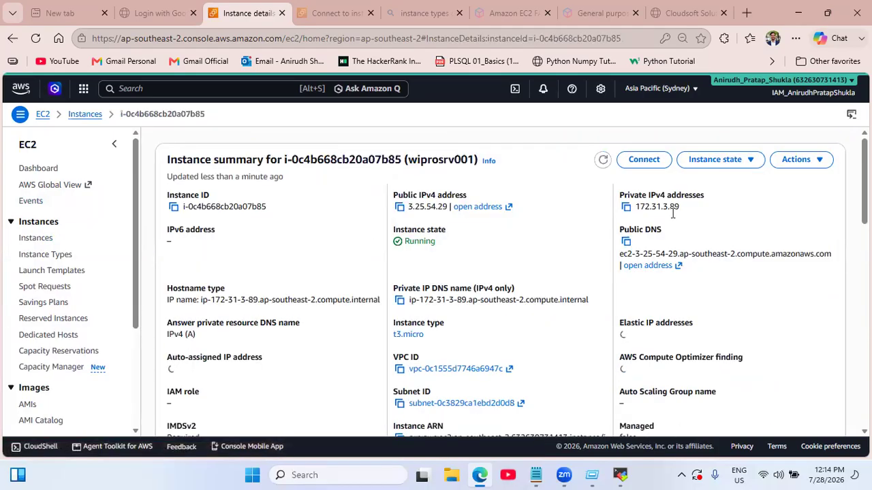
pyautogui.click(793, 163)
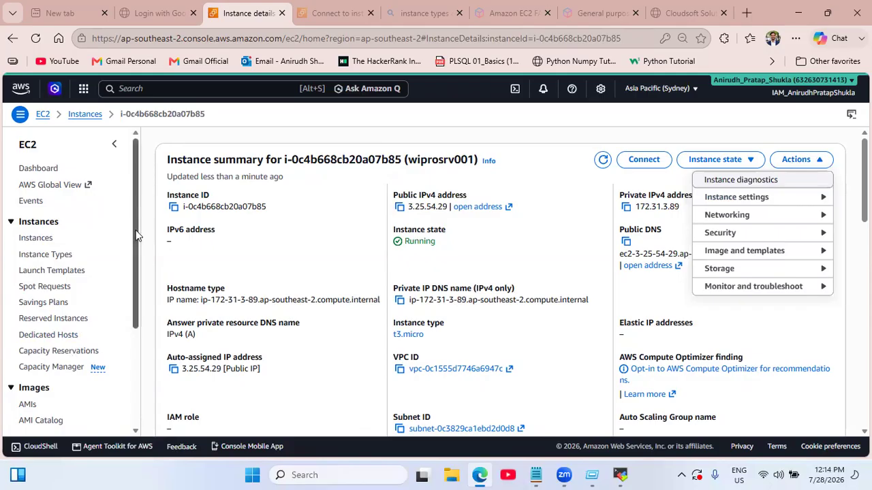
# Go to the Elastic Block Store snapshots and start creating a new snapshot.
pyautogui.scroll(-4, 136, 235)
pyautogui.moveTo(131, 305)
pyautogui.mouseDown()
pyautogui.moveTo(137, 230)
pyautogui.moveTo(133, 302)
pyautogui.mouseUp()
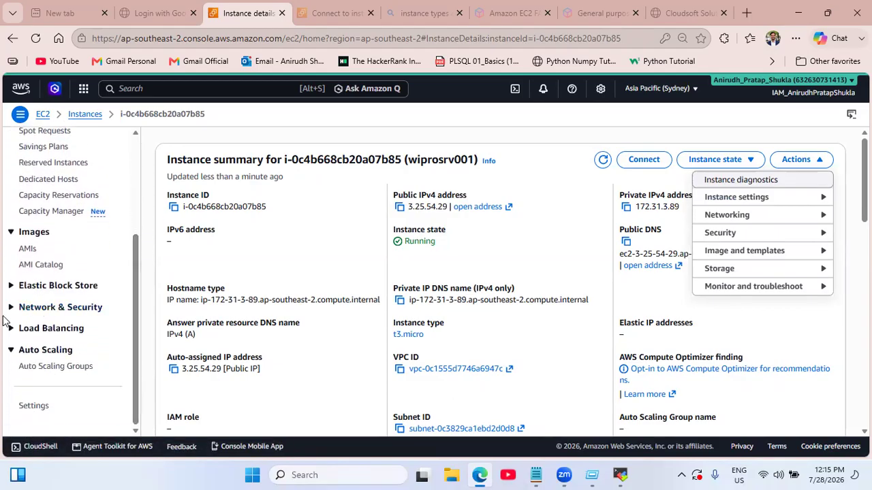
pyautogui.click(12, 289)
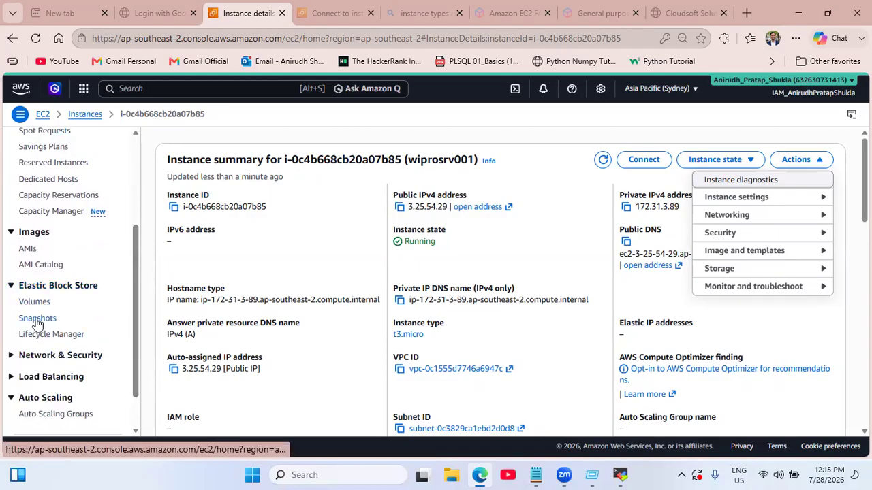
pyautogui.click(38, 318)
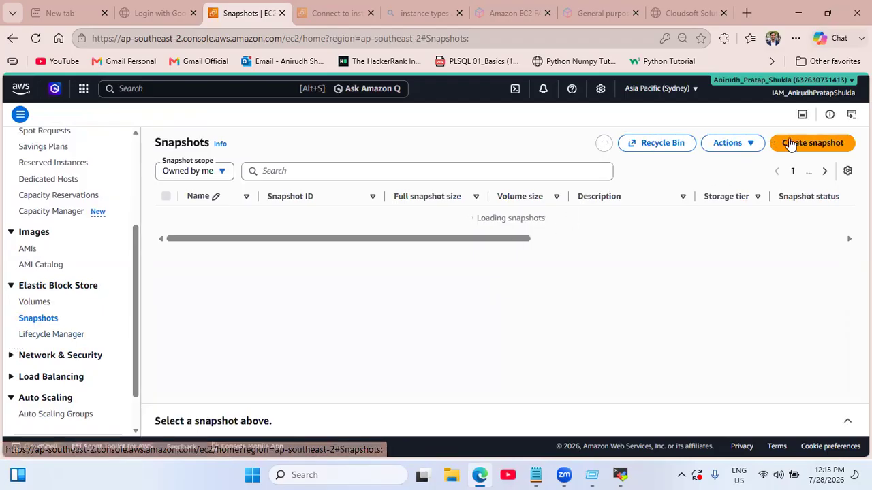
pyautogui.click(790, 144)
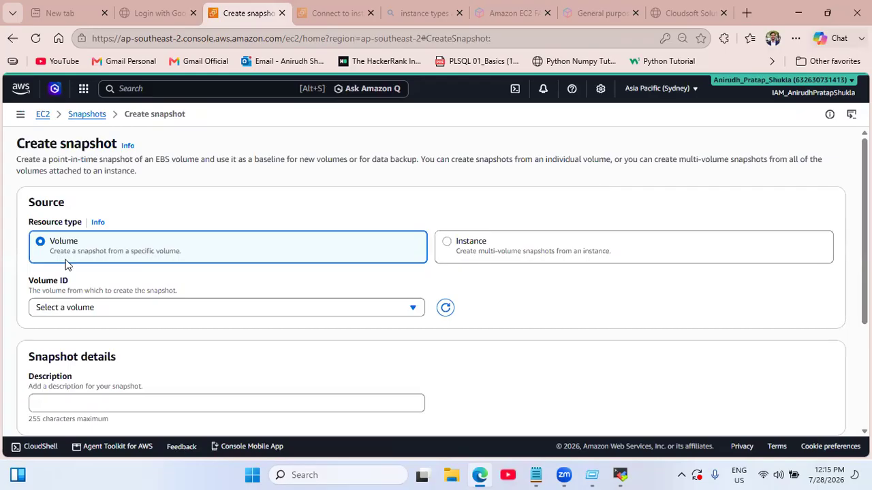
# Set the snapshot's resource type to Instance and choose wiprosrv001 as the source.
pyautogui.click(486, 238)
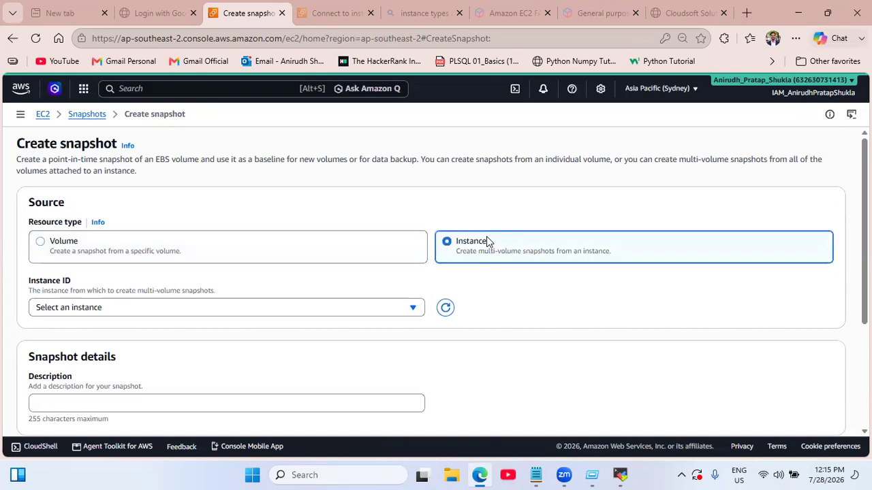
pyautogui.click(108, 306)
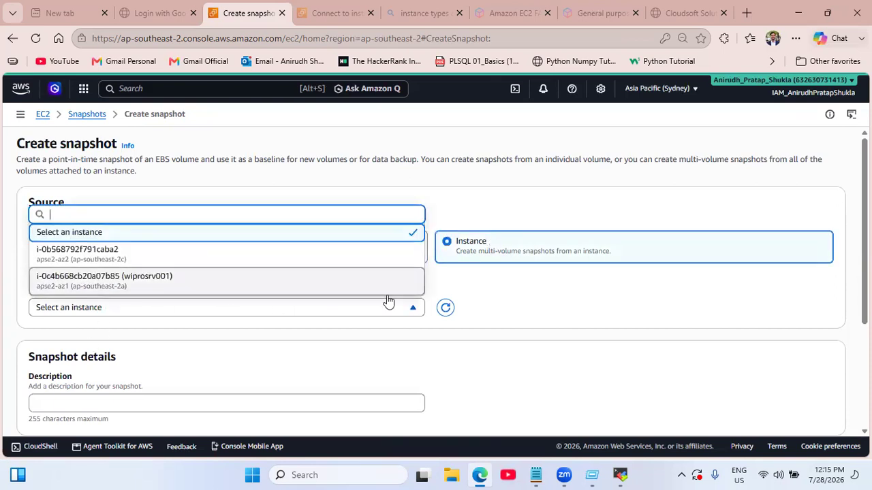
pyautogui.click(109, 283)
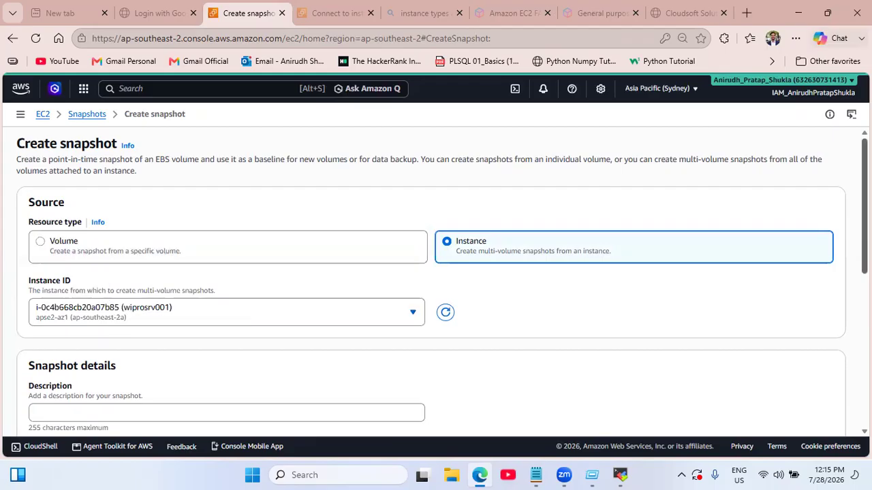
# Enter "baisc nginx with sample index page at 12:15 AM" as the snapshot description.
pyautogui.scroll(-2, 426, 295)
pyautogui.click(62, 272)
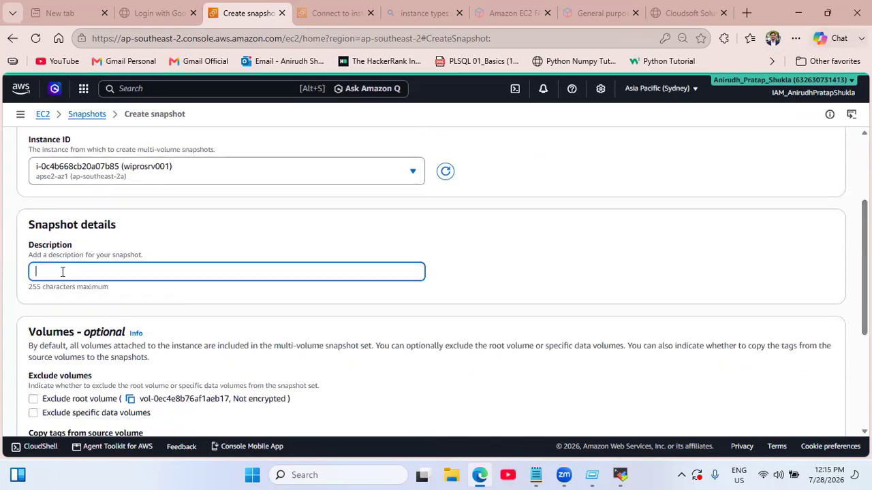
pyautogui.write('baisc n')
pyautogui.write('ginx with sam')
pyautogui.write('ple')
pyautogui.press('BackSpace')
pyautogui.write('le index pa')
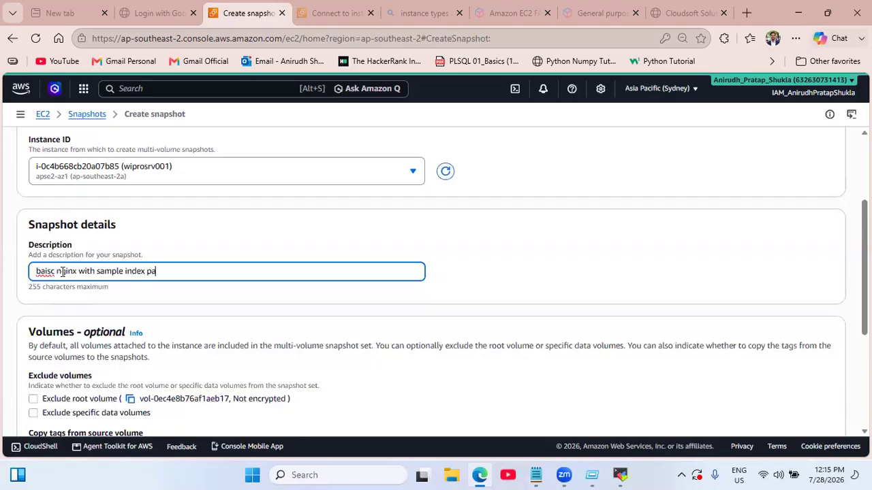
pyautogui.write('ge at 12:15 AM')
pyautogui.click(463, 99)
pyautogui.moveTo(865, 267); pyautogui.dragTo(864, 337)
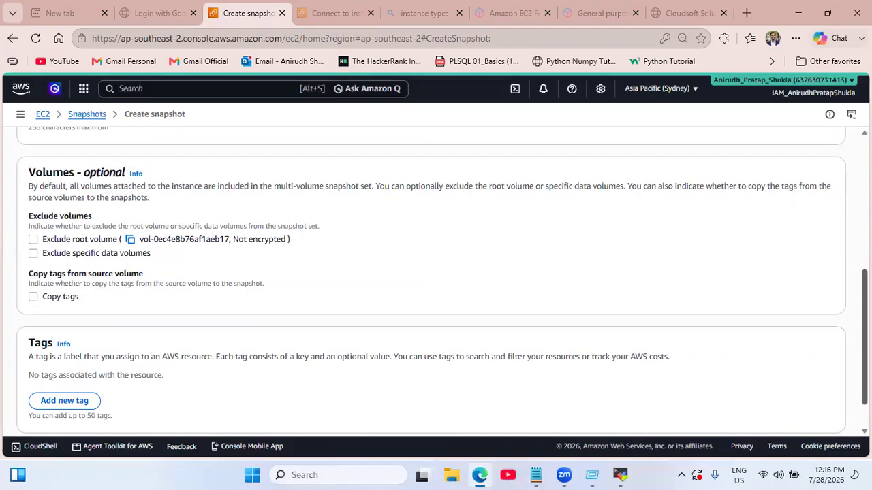
# Create the instance snapshot with all volumes included, and view the refreshed list of Elastic Block Store volumes.
pyautogui.scroll(-2, 800, 382)
pyautogui.click(800, 405)
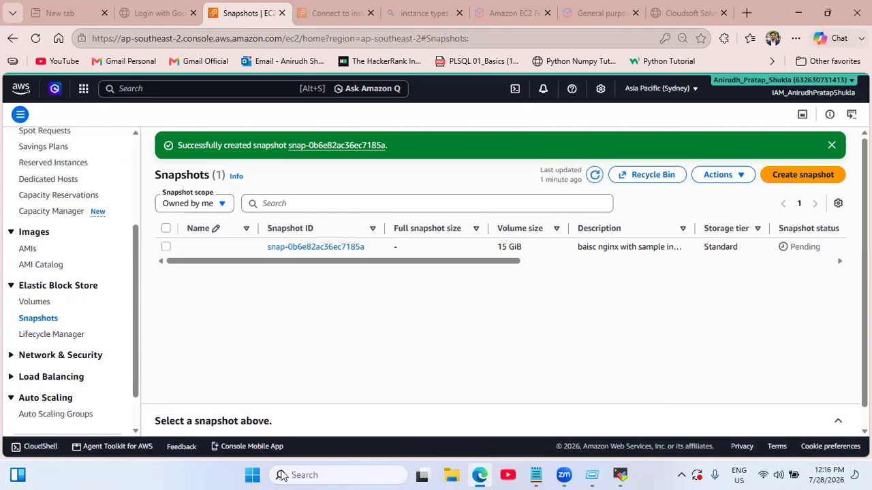
pyautogui.click(34, 302)
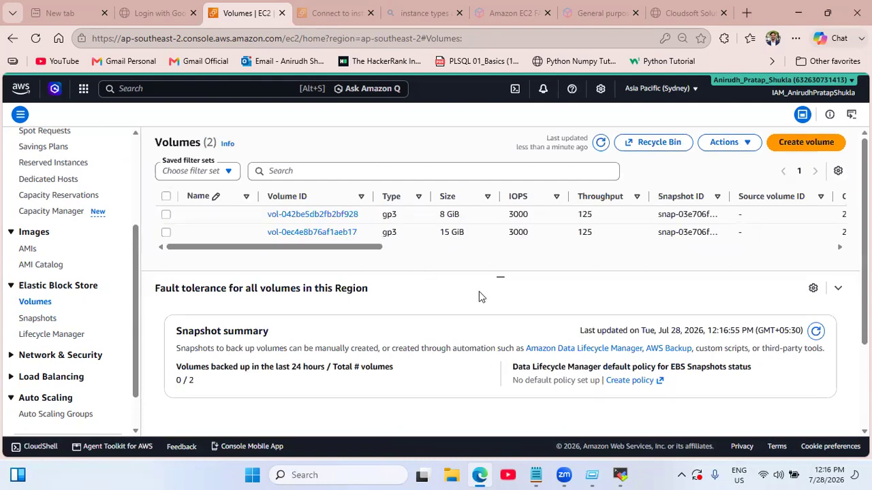
pyautogui.click(601, 143)
pyautogui.moveTo(380, 251); pyautogui.dragTo(344, 256)
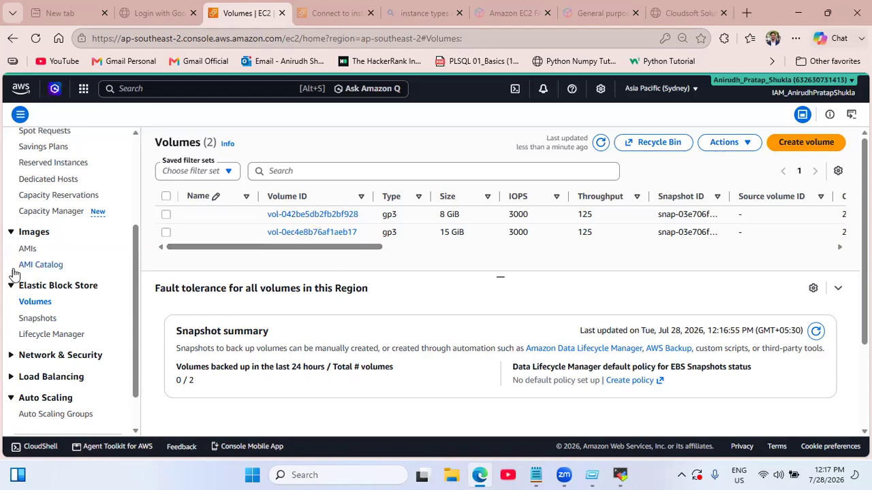
pyautogui.moveTo(134, 232); pyautogui.dragTo(134, 164)
pyautogui.click(31, 207)
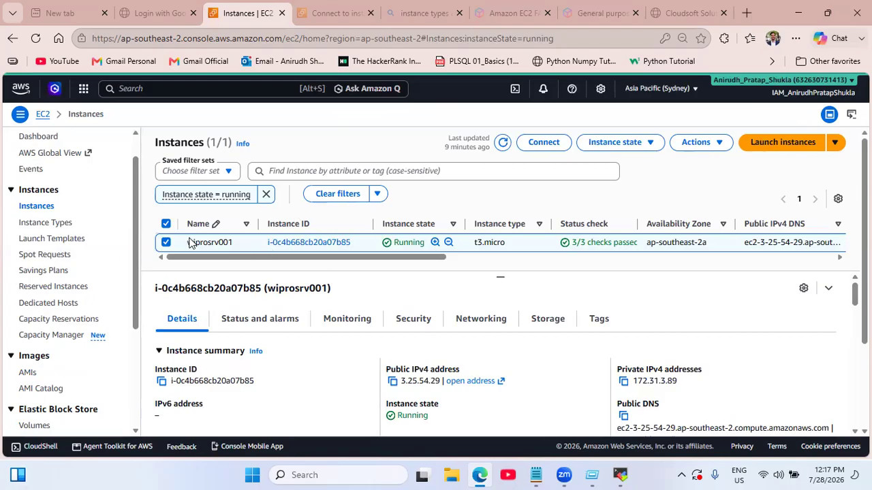
pyautogui.click(830, 145)
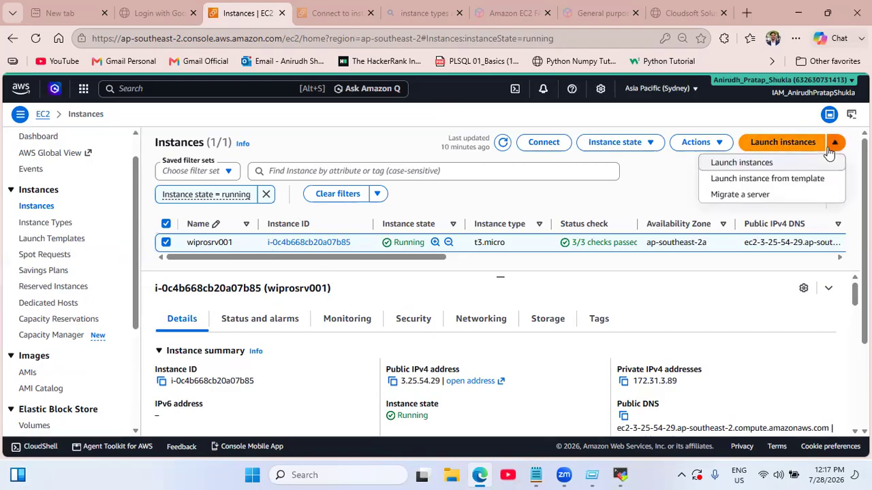
pyautogui.click(743, 165)
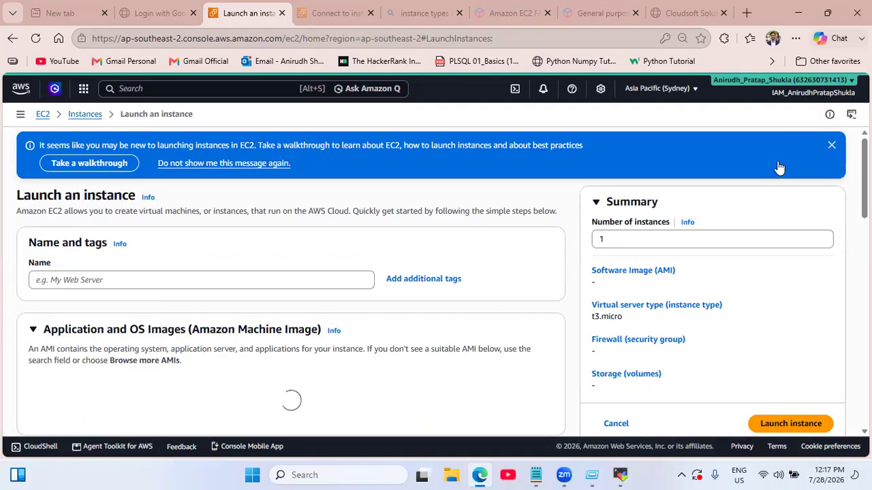
pyautogui.click(831, 147)
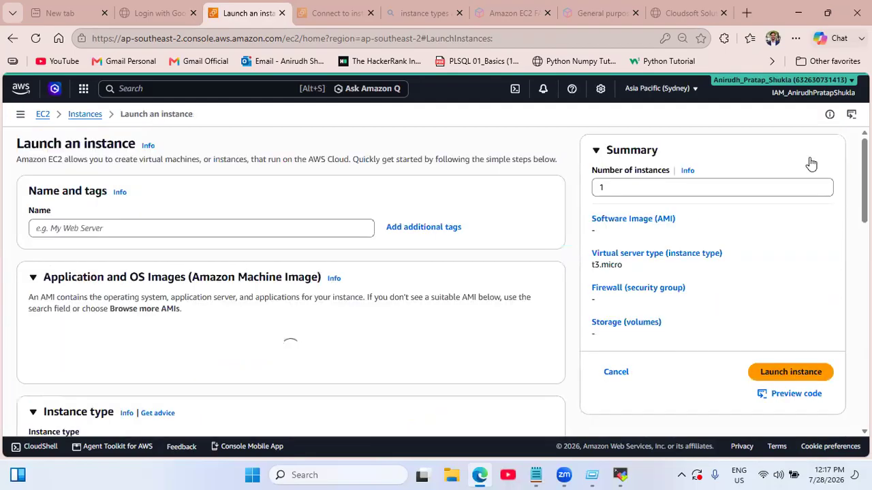
# Return to the EC2 instance list and start creating an image from wiprosrv001.
pyautogui.click(83, 115)
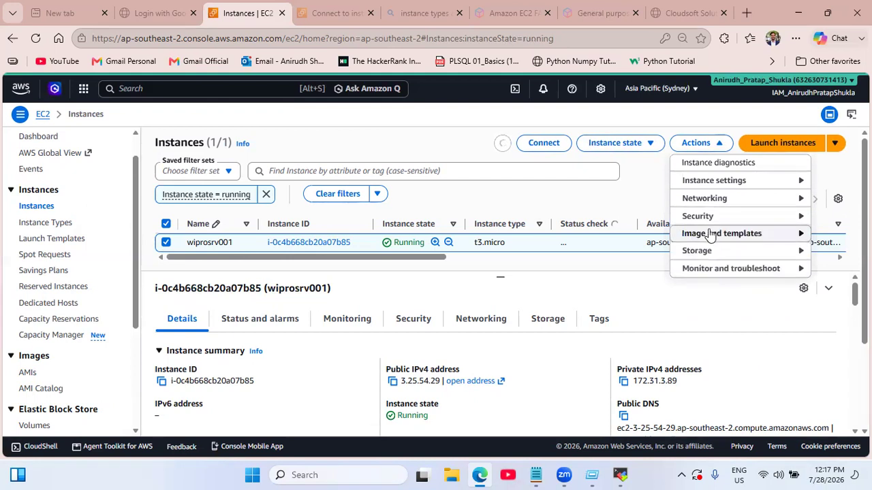
pyautogui.moveTo(710, 234)
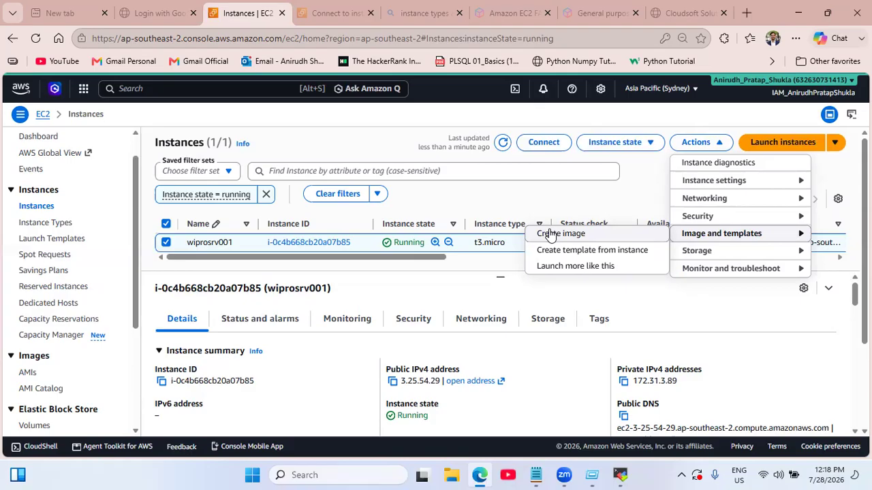
pyautogui.click(550, 234)
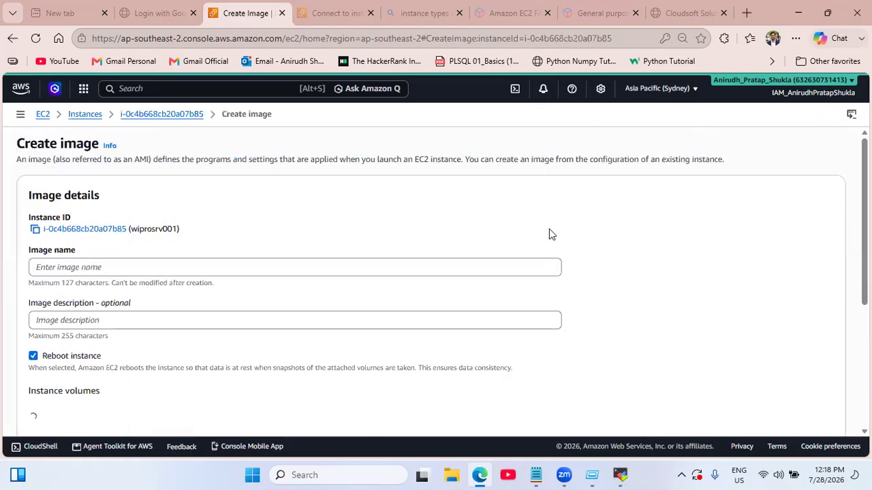
# Enter "ubuntu with my nginx" as the image name.
pyautogui.click(62, 271)
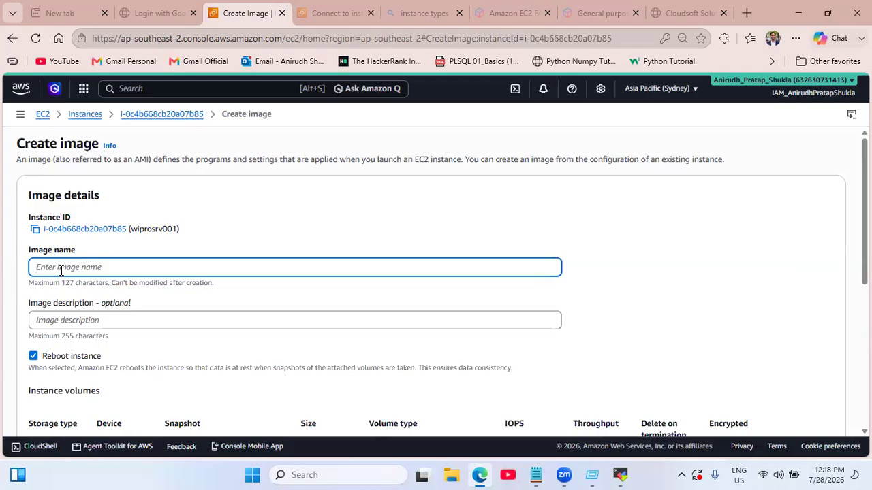
pyautogui.write('ubuntu wioth')
pyautogui.press('BackSpace')
pyautogui.press('BackSpace')
pyautogui.press('BackSpace')
pyautogui.press('BackSpace')
pyautogui.write('th my nginx')
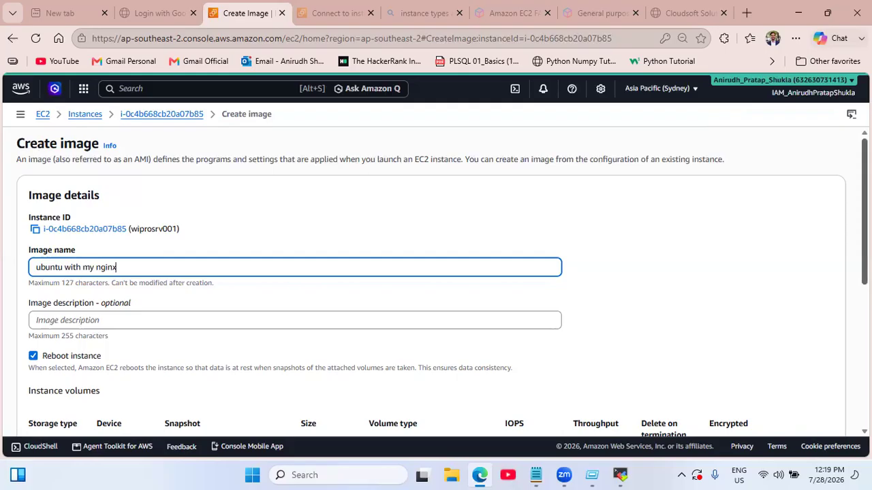
# Review the image's volume and tag settings and create the image with Reboot instance enabled.
pyautogui.scroll(-3, 442, 283)
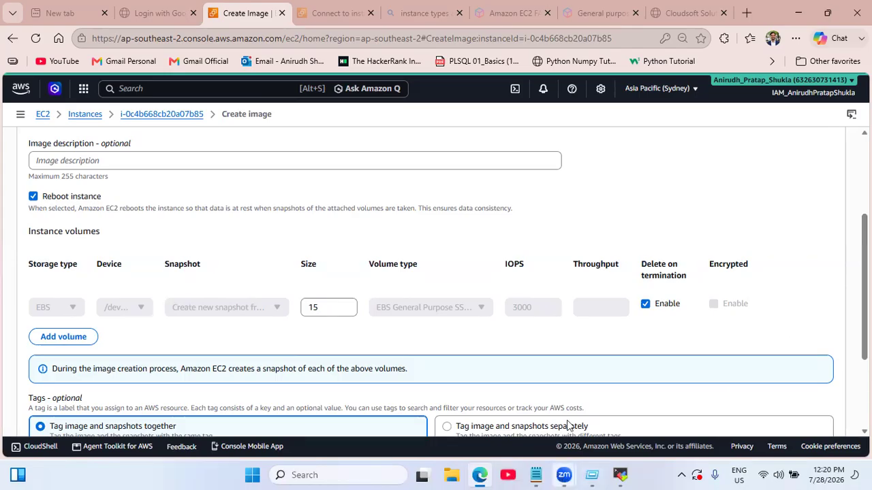
pyautogui.moveTo(864, 287); pyautogui.dragTo(865, 339)
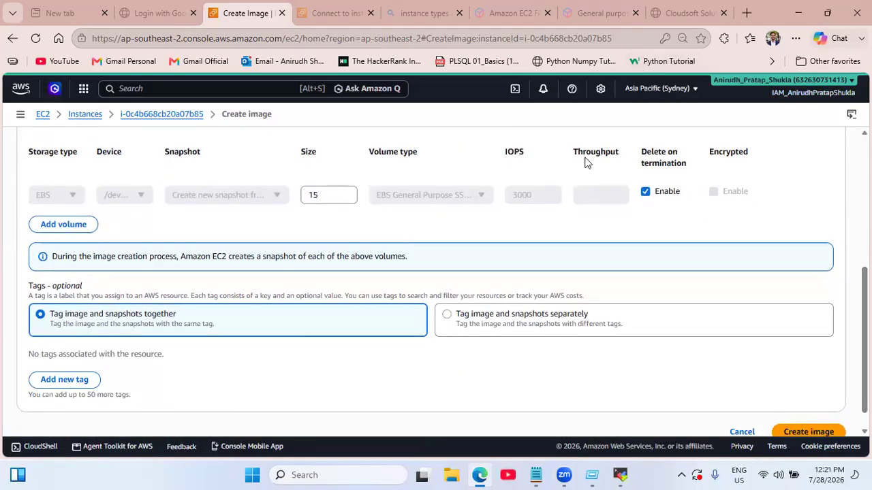
pyautogui.click(781, 475)
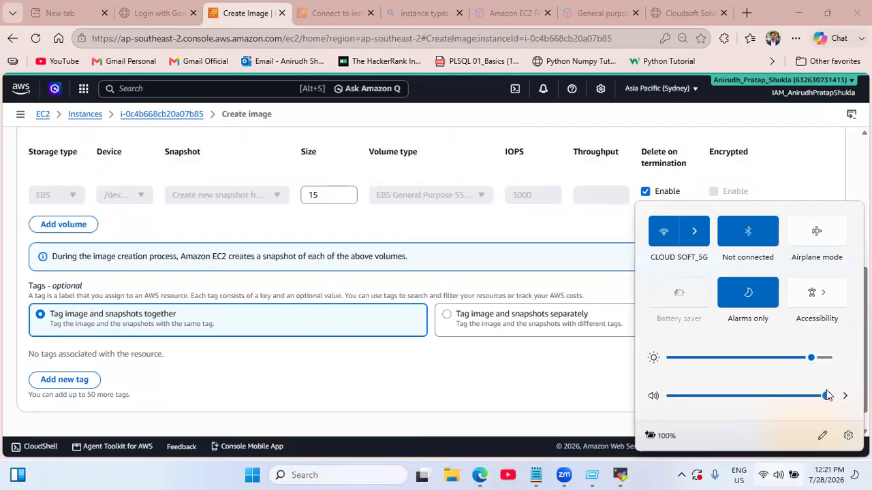
pyautogui.click(560, 403)
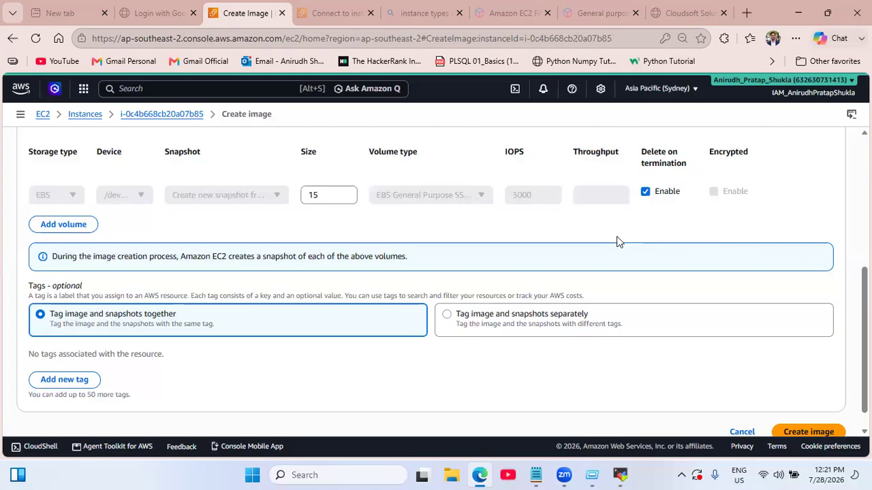
pyautogui.scroll(5, 436, 286)
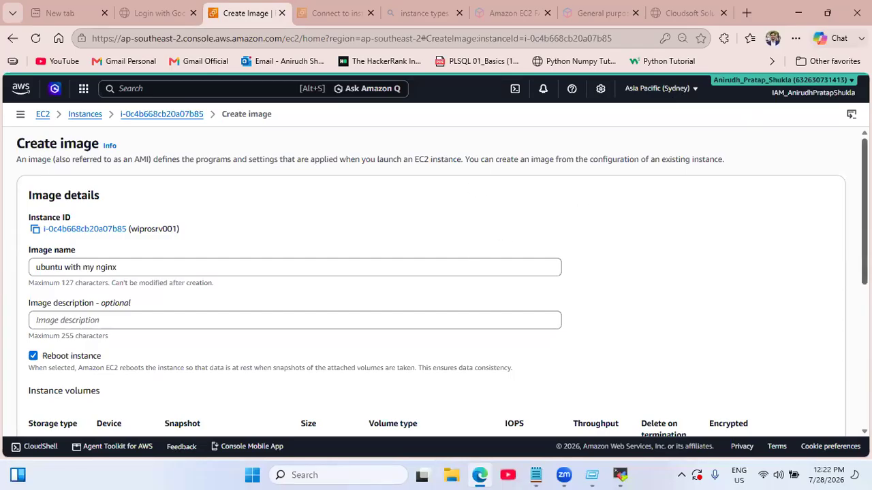
pyautogui.scroll(-4, 436, 272)
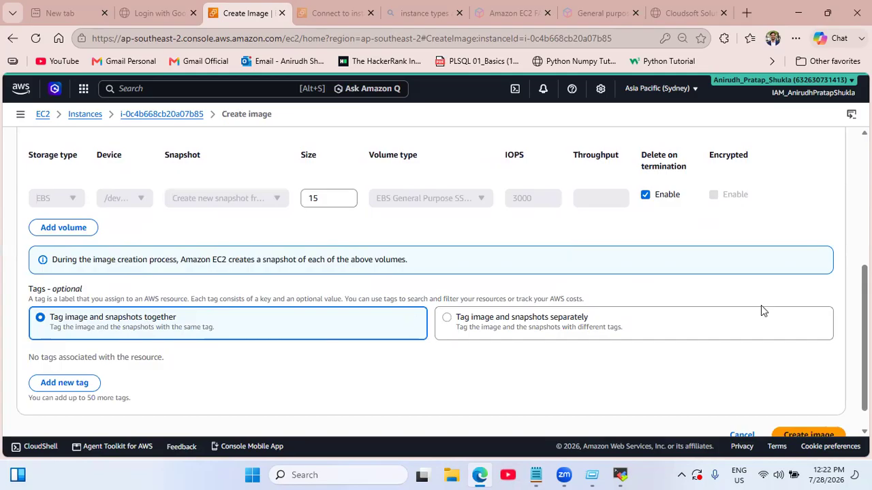
pyautogui.click(800, 433)
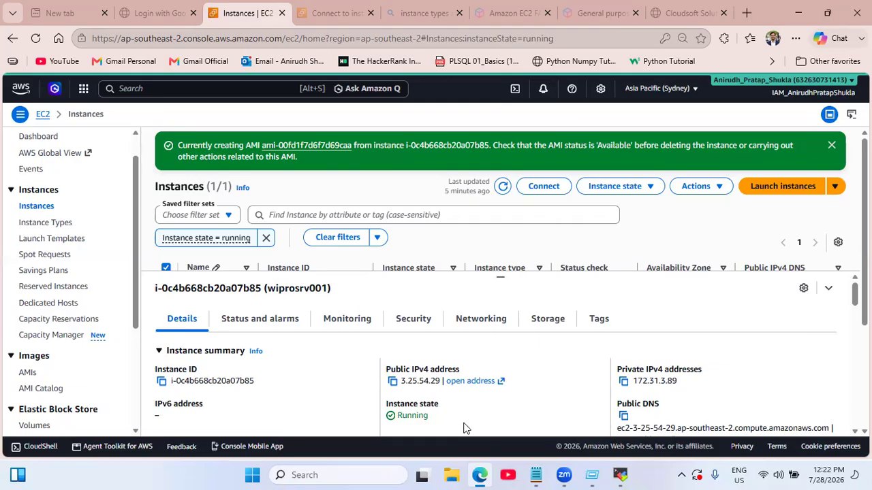
# Clear the running-state filter from the instance list, and check the new image's status and creation date among the owned AMIs.
pyautogui.click(266, 240)
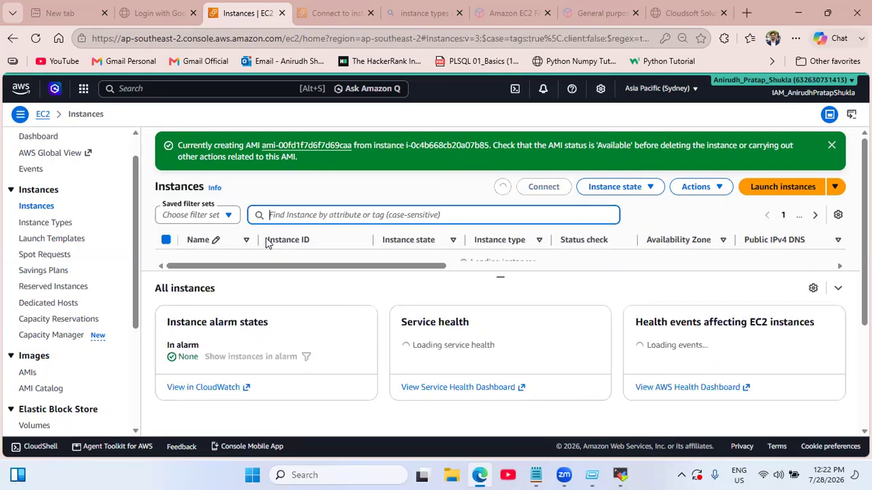
pyautogui.scroll(-2, 126, 301)
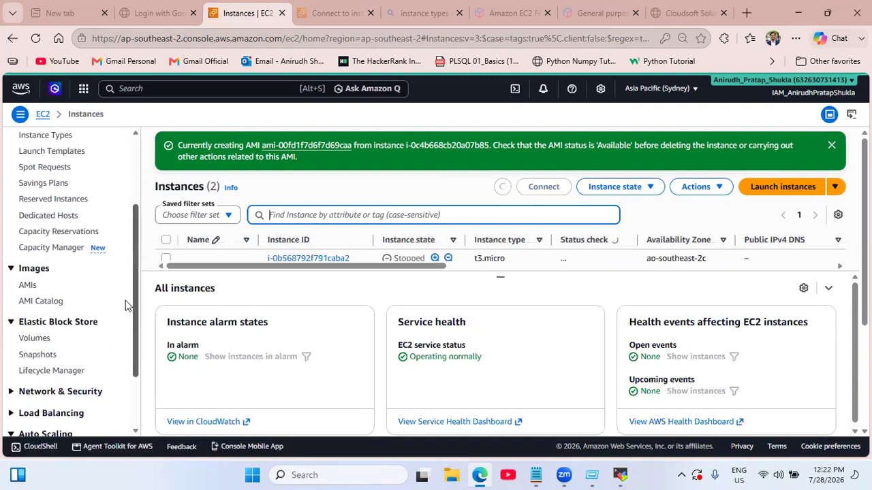
pyautogui.click(27, 285)
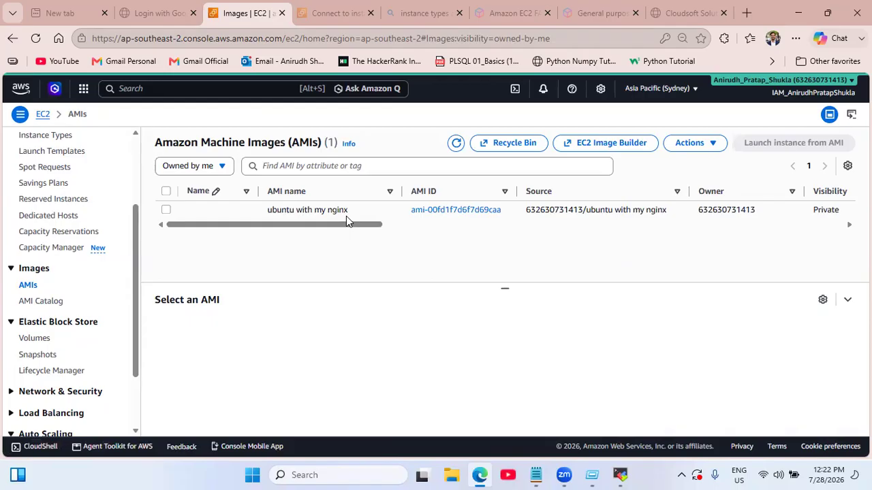
pyautogui.moveTo(297, 227); pyautogui.dragTo(383, 245)
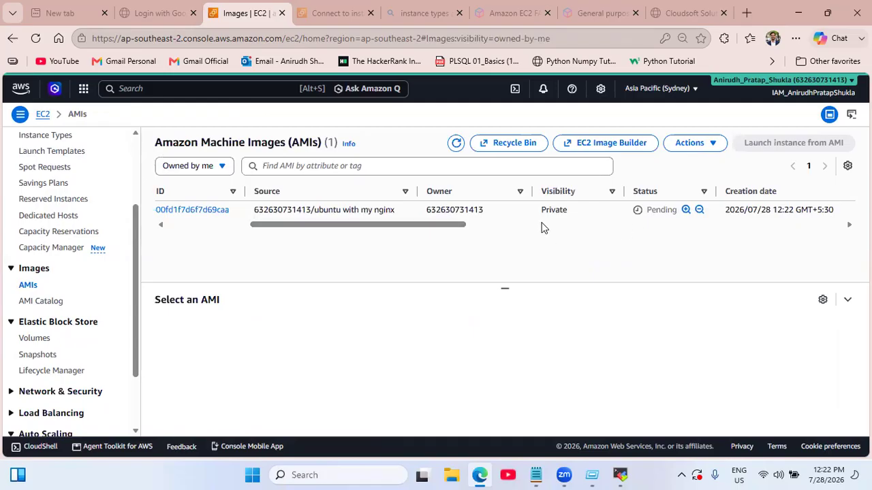
# Open the form for launching a new instance, choose the owned AMI "ubuntu with my nginx" and review the resulting launch settings.
pyautogui.click(42, 115)
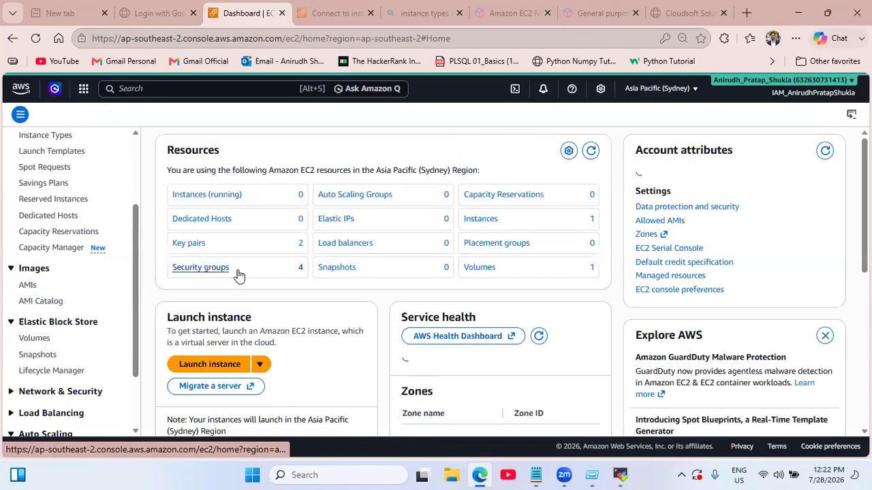
pyautogui.click(208, 196)
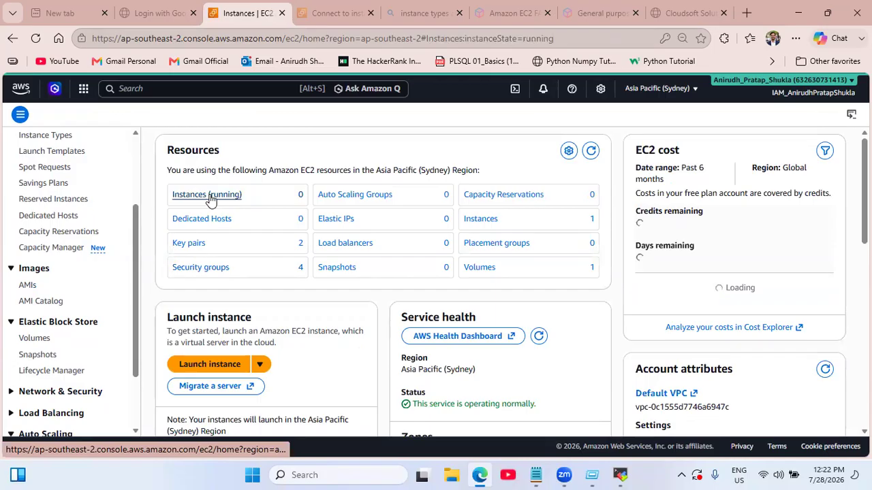
pyautogui.click(780, 147)
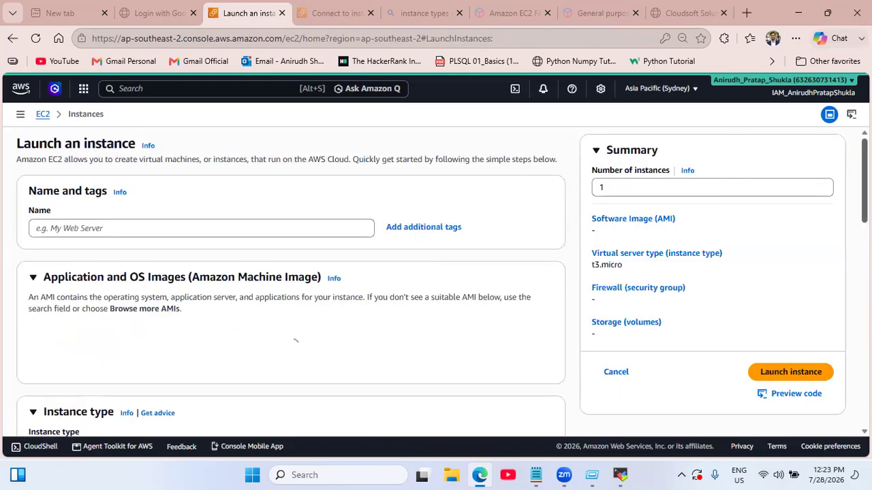
pyautogui.moveTo(864, 181); pyautogui.dragTo(865, 190)
pyautogui.scroll(-1, 291, 281)
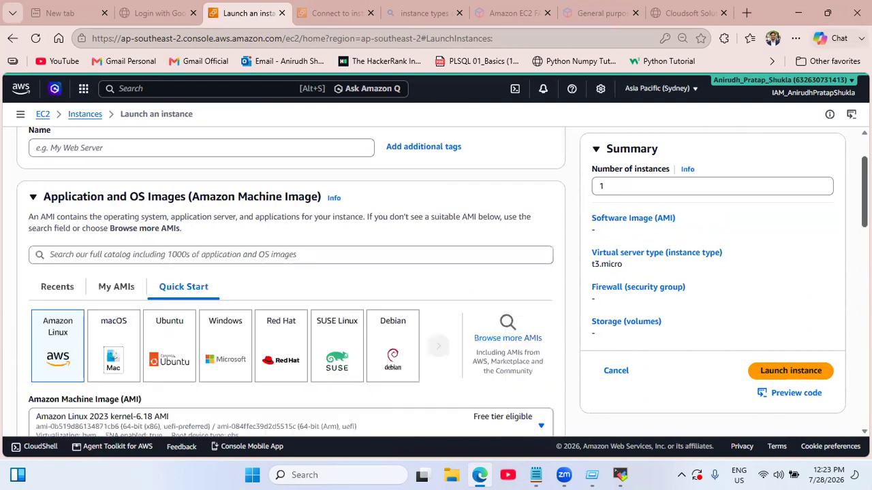
pyautogui.click(114, 294)
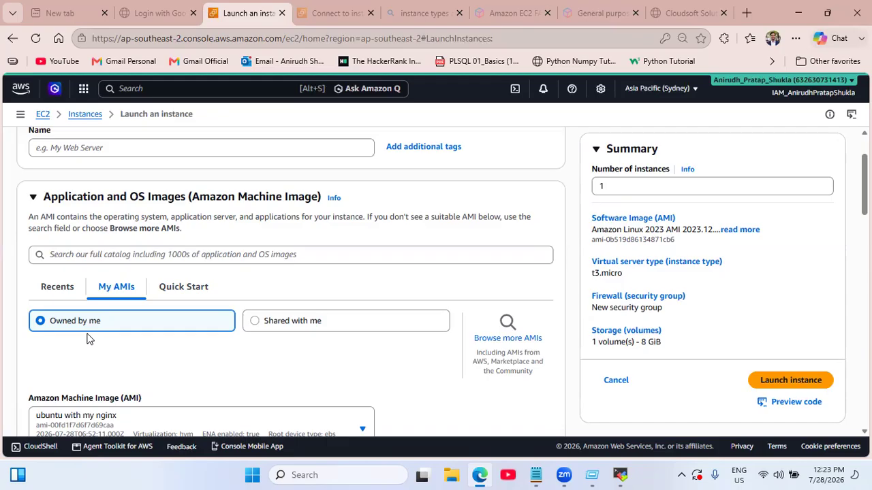
pyautogui.scroll(-5, 87, 338)
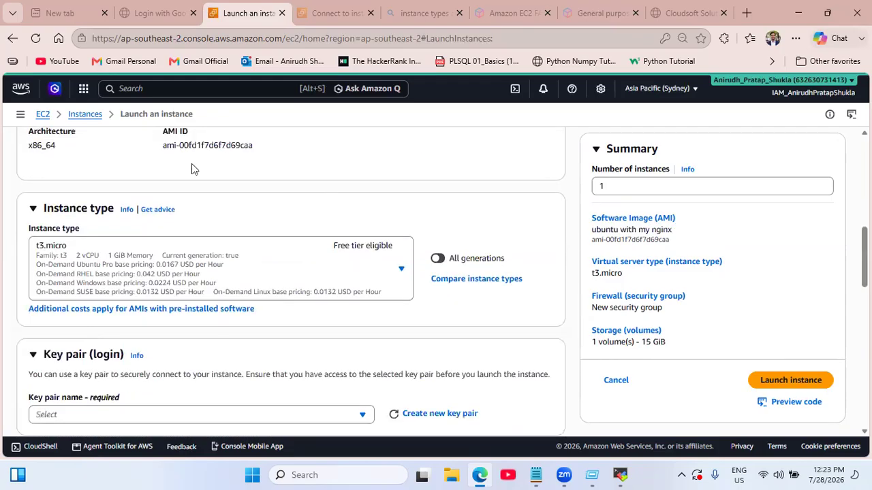
pyautogui.scroll(2, 191, 169)
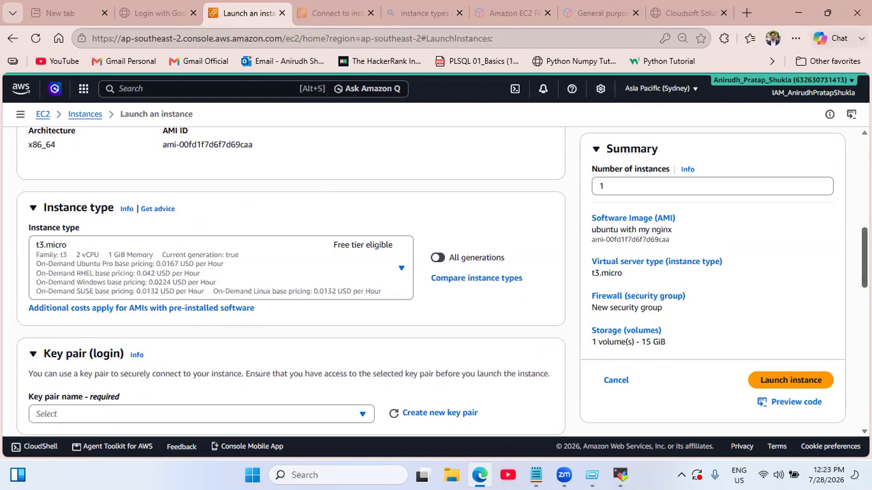
pyautogui.scroll(2, 291, 279)
pyautogui.scroll(1, 132, 212)
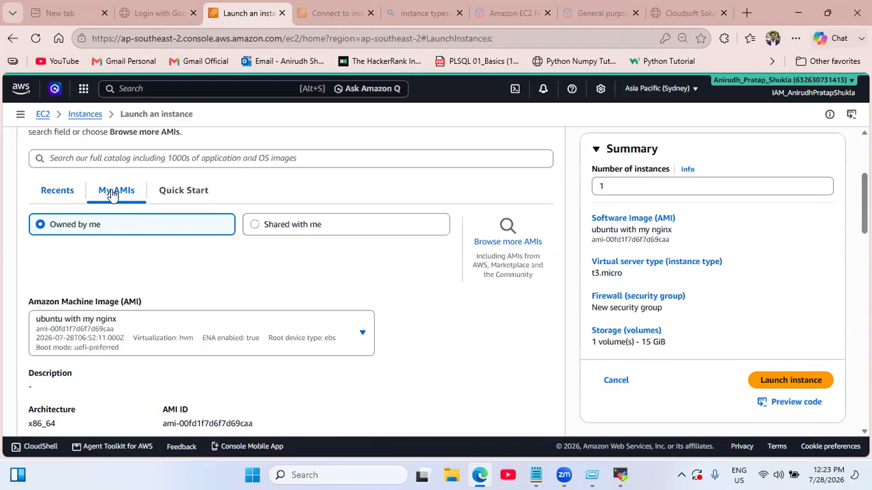
# Go back to the owned AMIs, select "ubuntu with my nginx" and show the actions available for it.
pyautogui.click(42, 113)
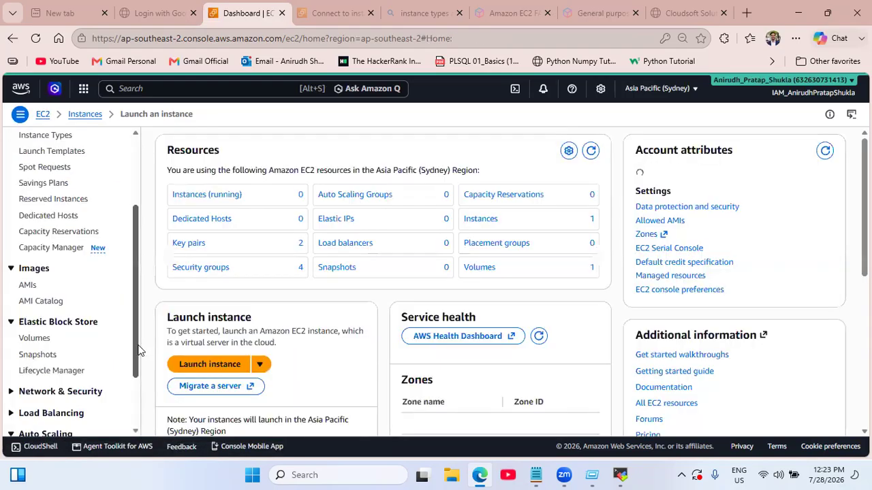
pyautogui.click(26, 286)
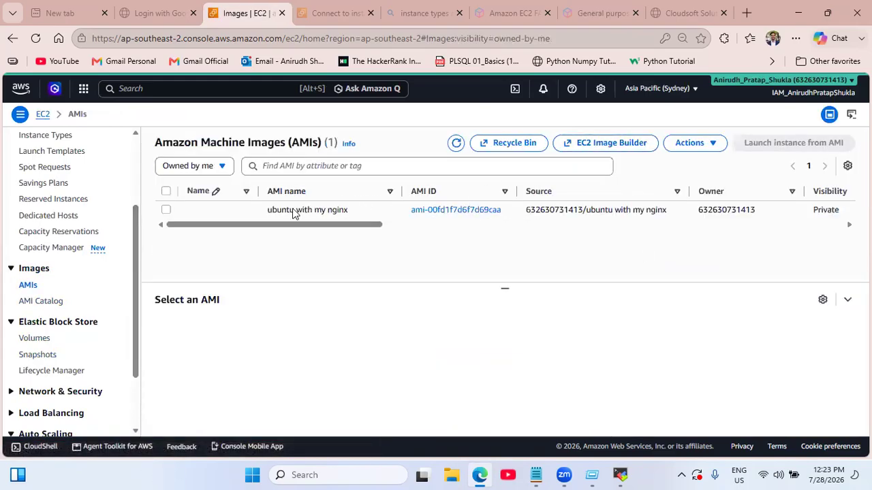
pyautogui.click(170, 211)
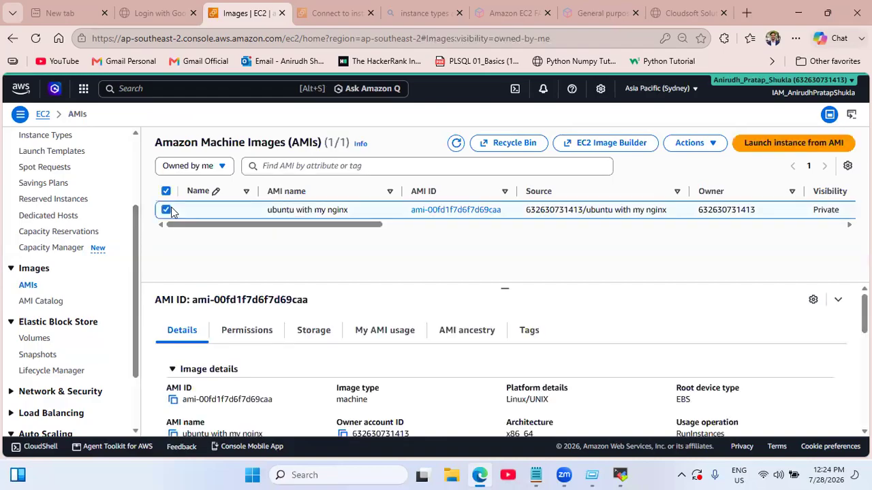
pyautogui.click(691, 142)
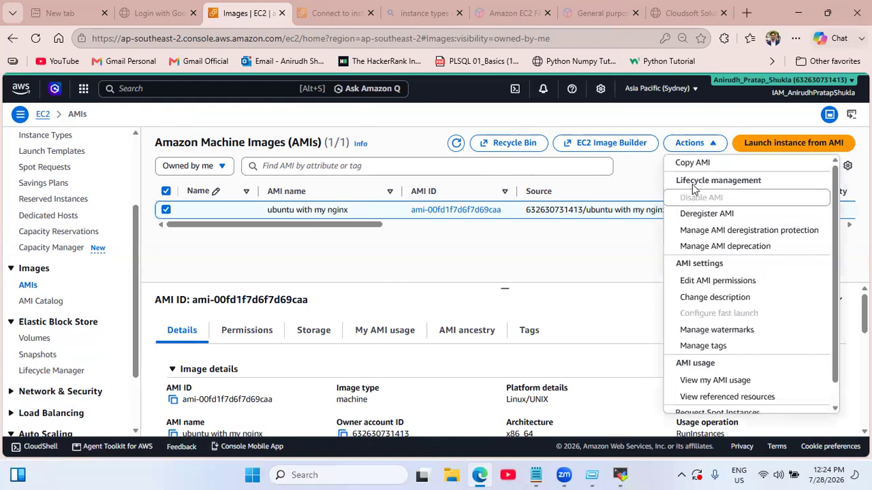
# Review the form for copying the AMI "ubuntu with my nginx", and return to the image's details to check its available actions.
pyautogui.click(693, 163)
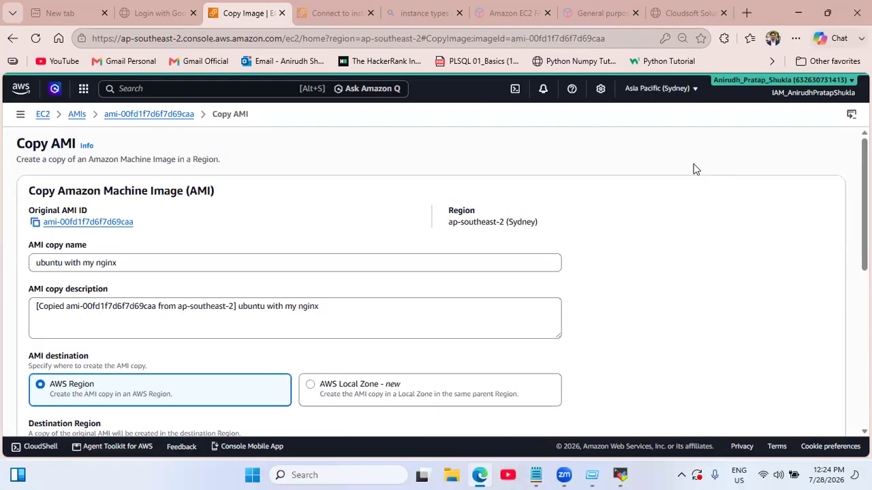
pyautogui.click(129, 114)
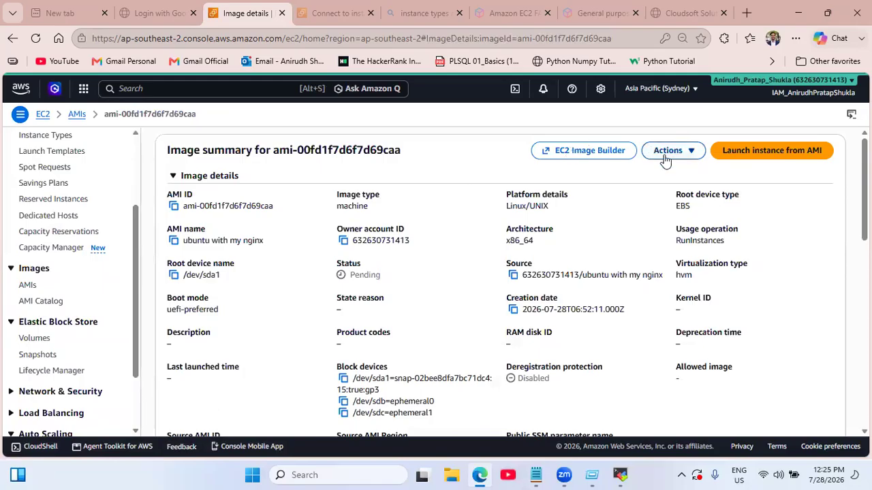
pyautogui.click(665, 154)
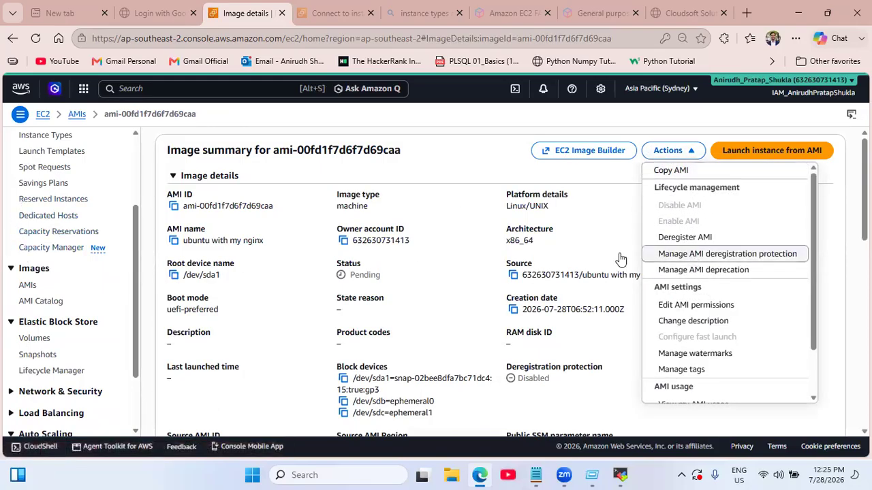
pyautogui.click(408, 273)
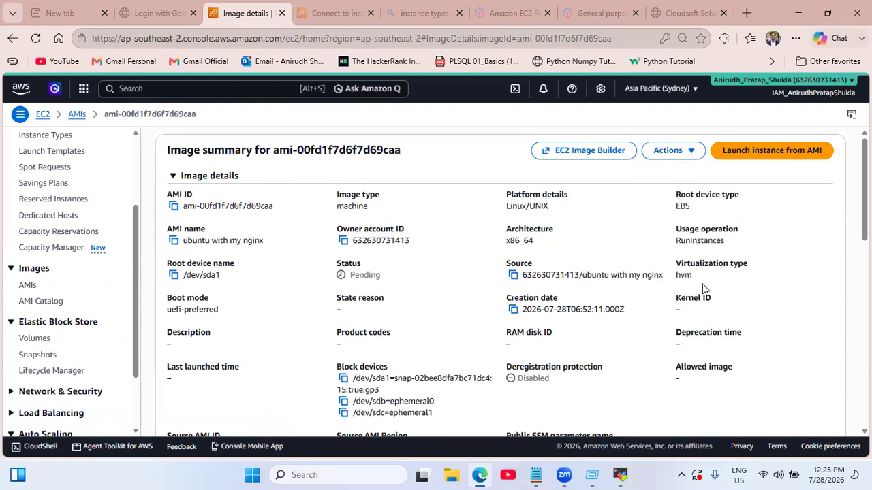
# Open the AMI's permission settings, examine the availability and shared-account options, and show the signed-in account's details.
pyautogui.click(683, 151)
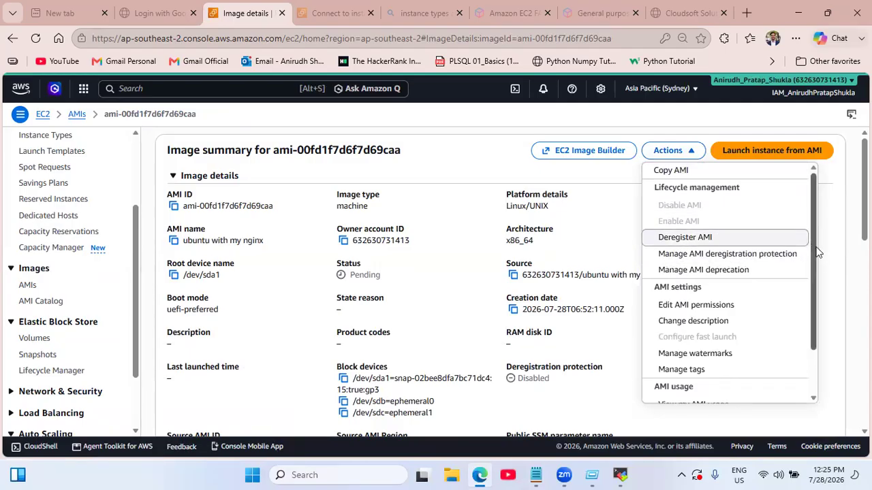
pyautogui.click(713, 305)
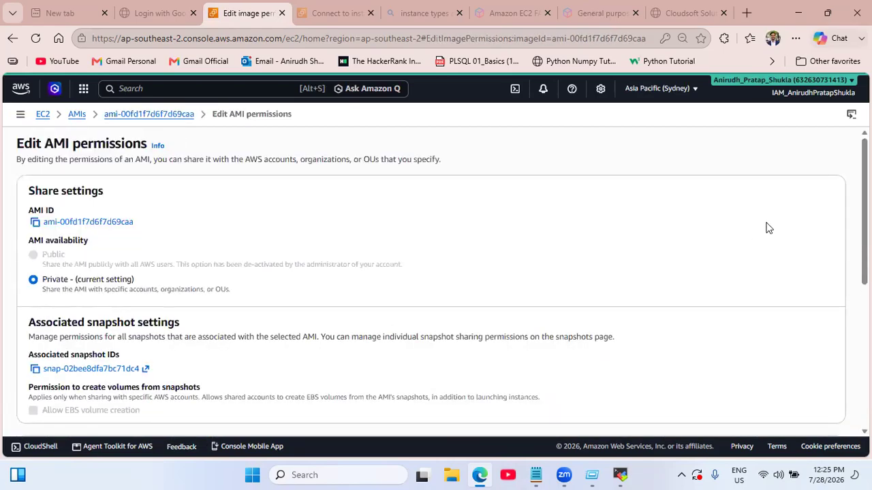
pyautogui.scroll(-2, 435, 279)
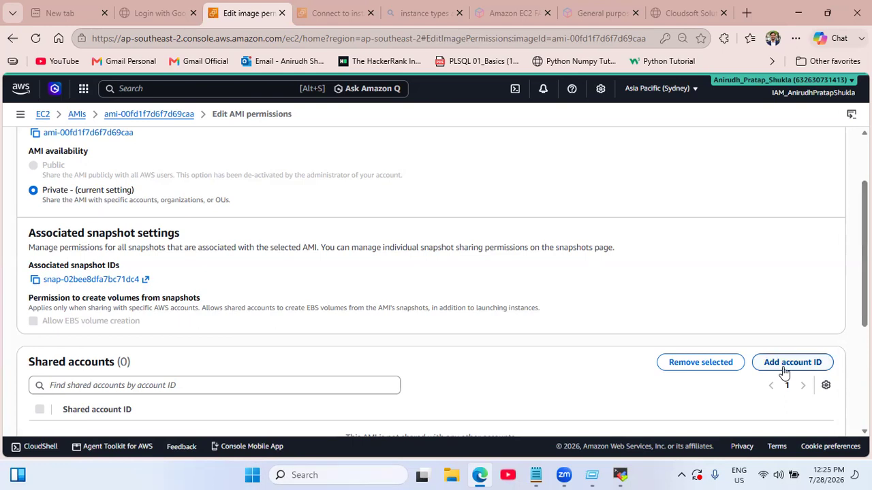
pyautogui.click(820, 90)
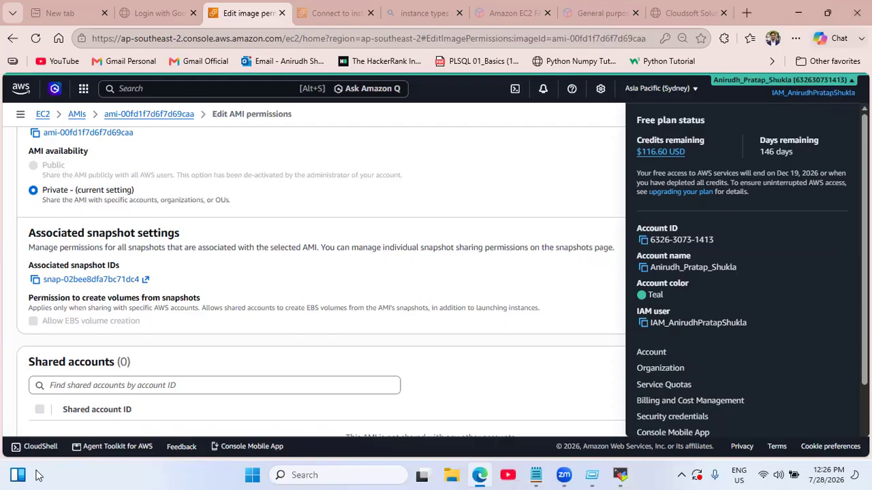
pyautogui.moveTo(558, 476)
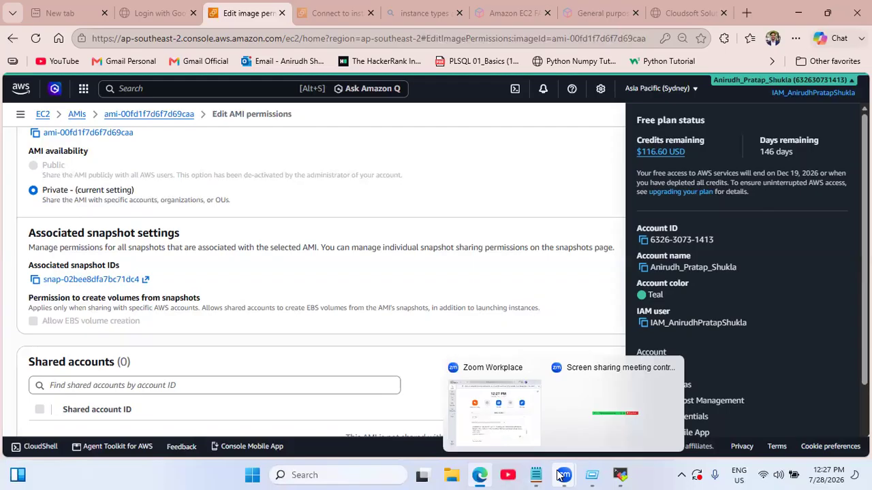
# Return to the EC2 dashboard and open the list of key pairs under Network & Security.
pyautogui.click(42, 114)
pyautogui.scroll(-2, 130, 365)
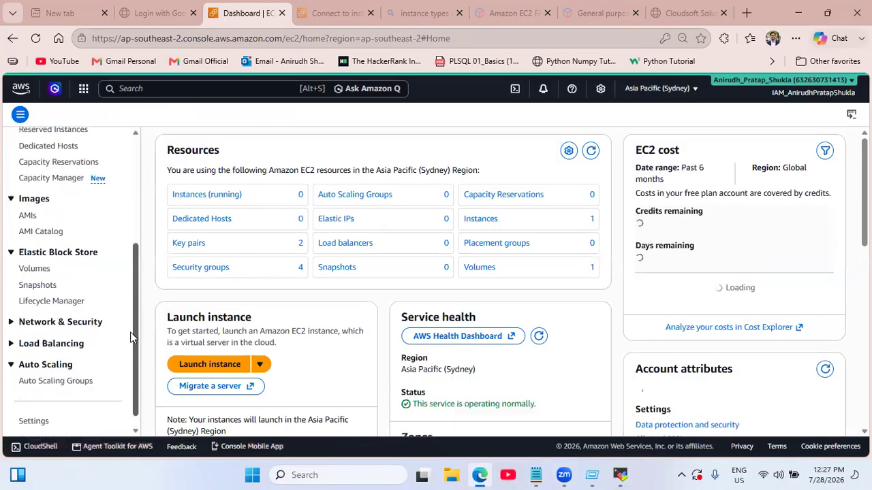
pyautogui.scroll(3, 131, 344)
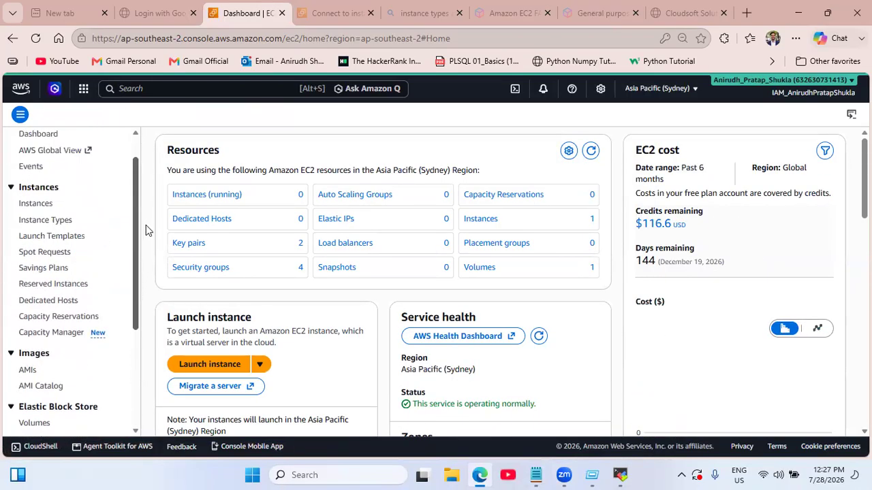
pyautogui.scroll(-5, 141, 286)
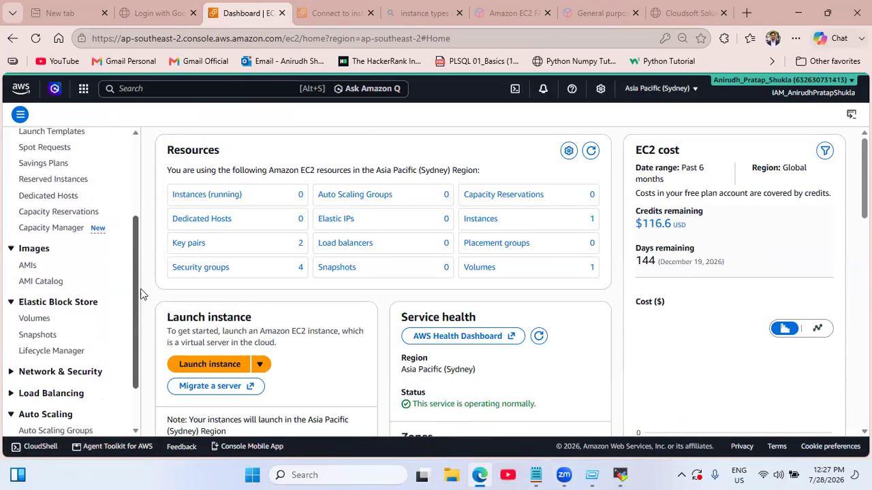
pyautogui.click(33, 314)
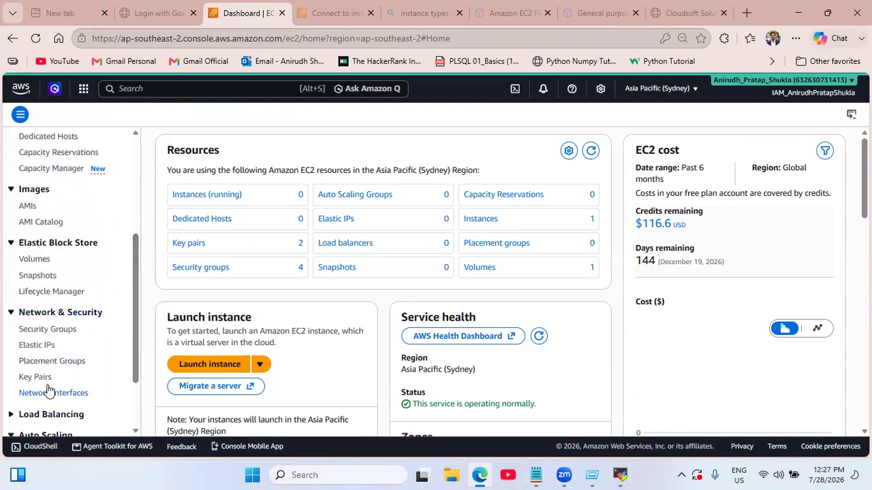
pyautogui.click(39, 377)
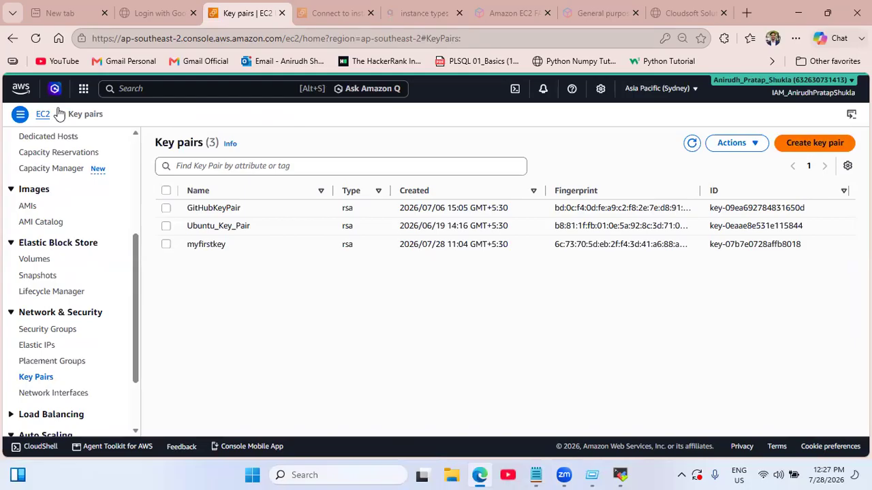
# Look through the EC2 resource categories and open Lifecycle Manager under Elastic Block Store.
pyautogui.scroll(1, 136, 236)
pyautogui.scroll(5, 137, 236)
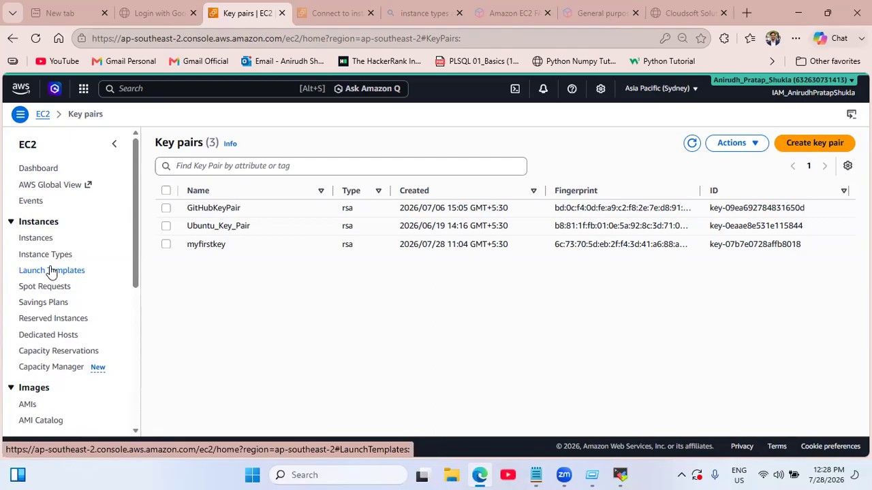
pyautogui.moveTo(137, 216); pyautogui.dragTo(141, 302)
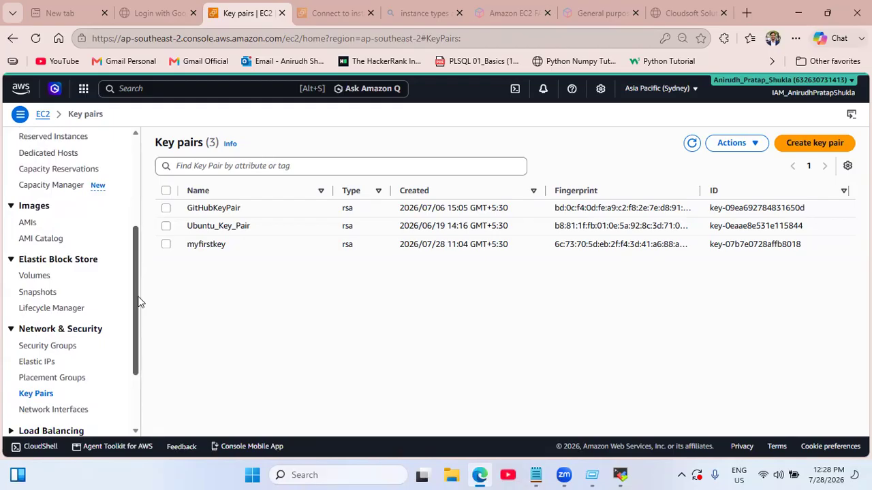
pyautogui.click(38, 311)
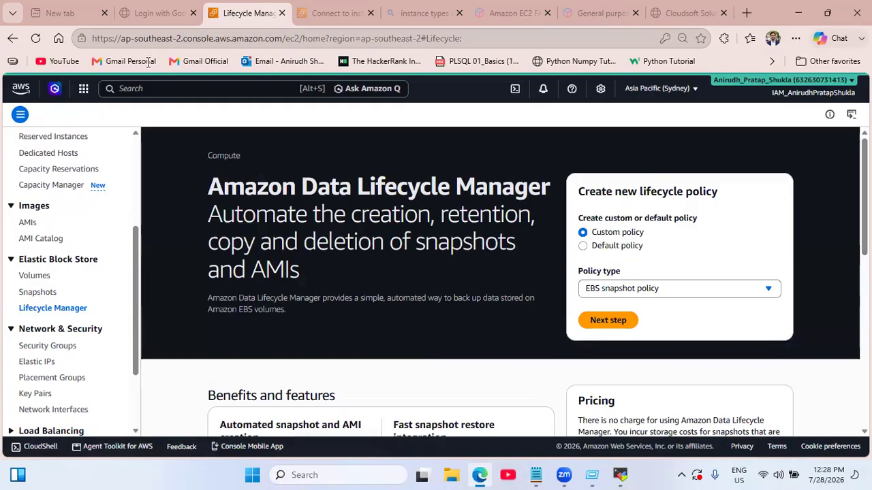
# Switch to the Project ITCM notes in Notepad and add the lines "100" and "Night 12:30 AM" below "2/2".
pyautogui.moveTo(535, 474)
pyautogui.click(527, 419)
pyautogui.click(88, 263)
pyautogui.press('Return')
pyautogui.press('Return')
pyautogui.press('Return')
pyautogui.press('Return')
pyautogui.write('1000')
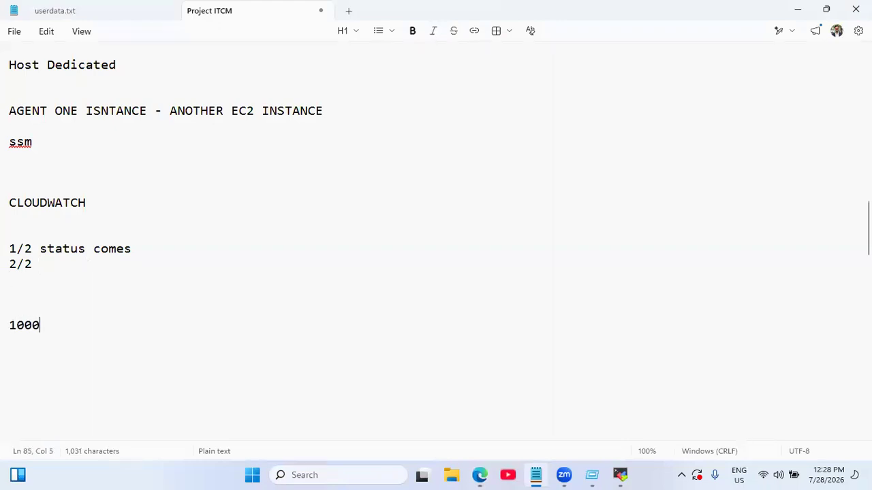
pyautogui.press('BackSpace')
pyautogui.press('Return')
pyautogui.press('Return')
pyautogui.write('Ni')
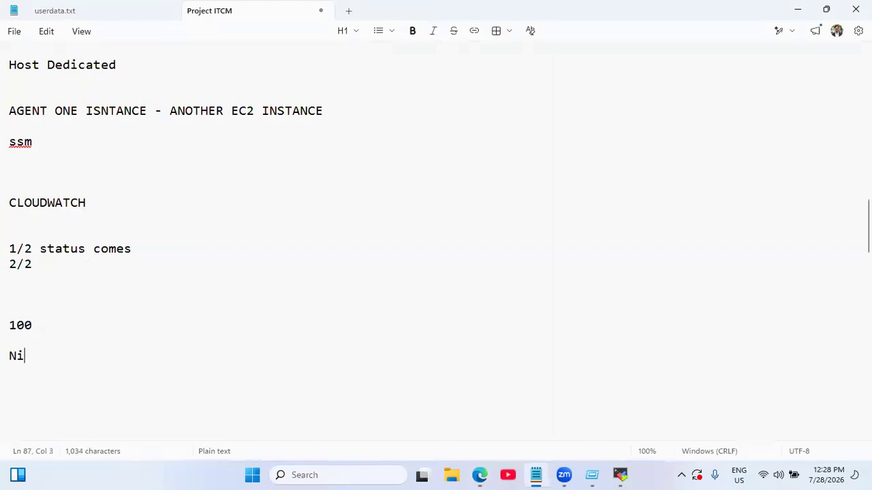
pyautogui.write('ght ')
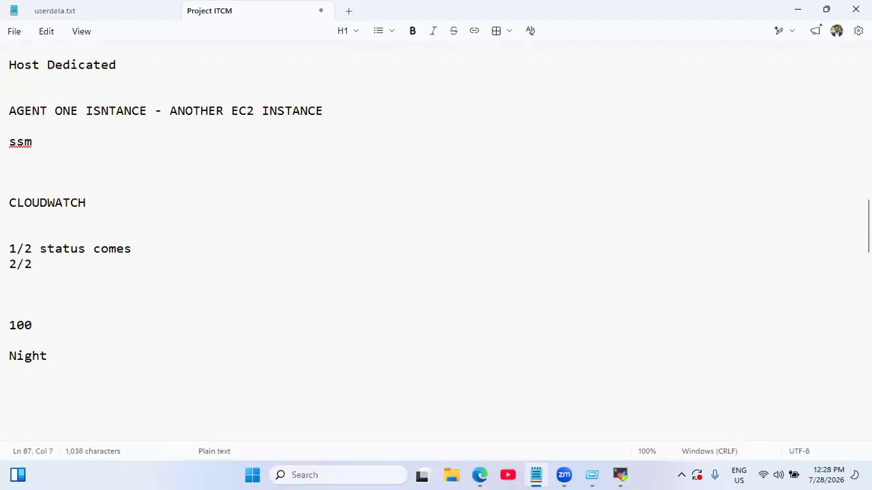
pyautogui.write('12:30 AM')
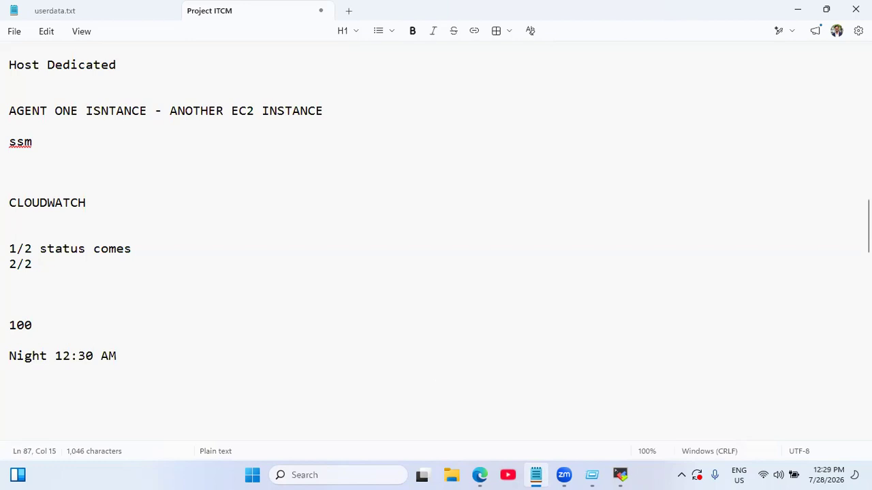
# Switch back to the browser and open the settings form for a new custom EBS snapshot policy.
pyautogui.click(479, 474)
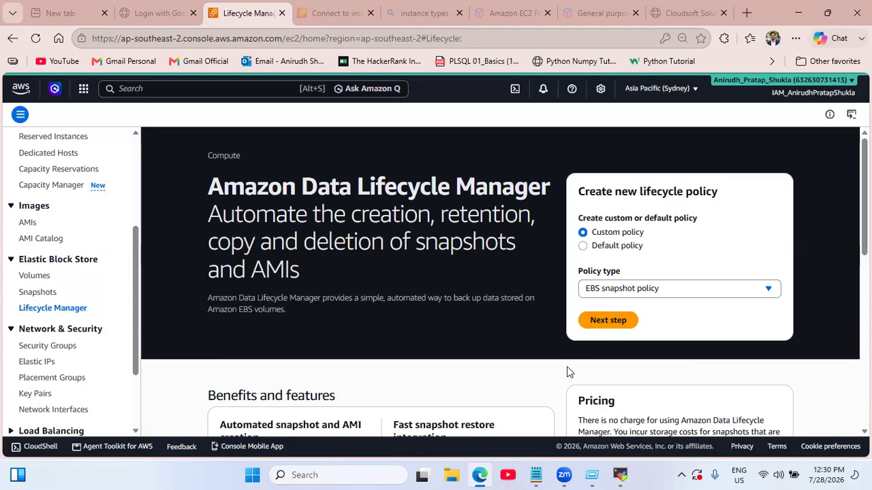
pyautogui.click(608, 320)
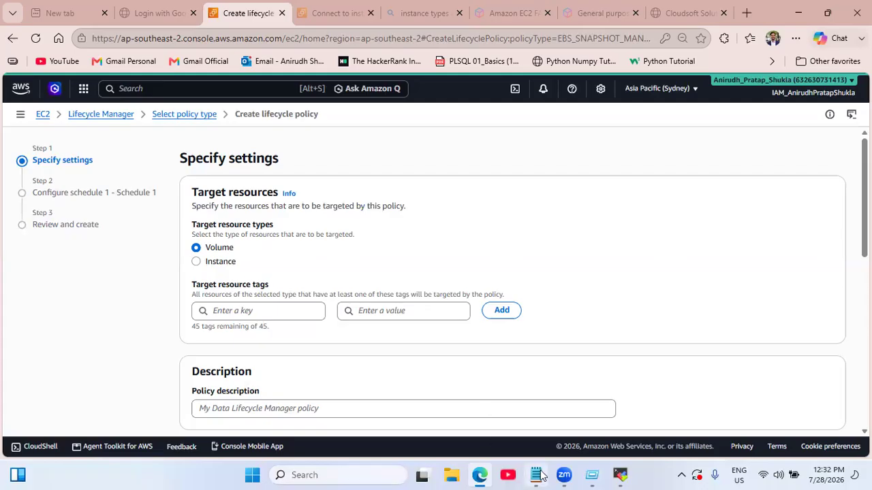
# Switch to the Project ITCM notes in Notepad and add "Reverting to old snapshots are very very risky" below the time note.
pyautogui.moveTo(536, 475)
pyautogui.click(527, 422)
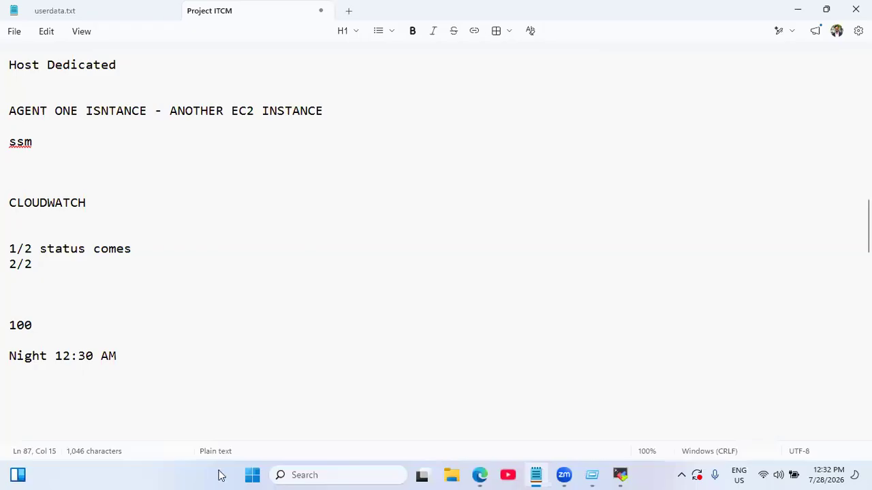
pyautogui.click(151, 367)
pyautogui.press('Return')
pyautogui.press('Return')
pyautogui.press('Return')
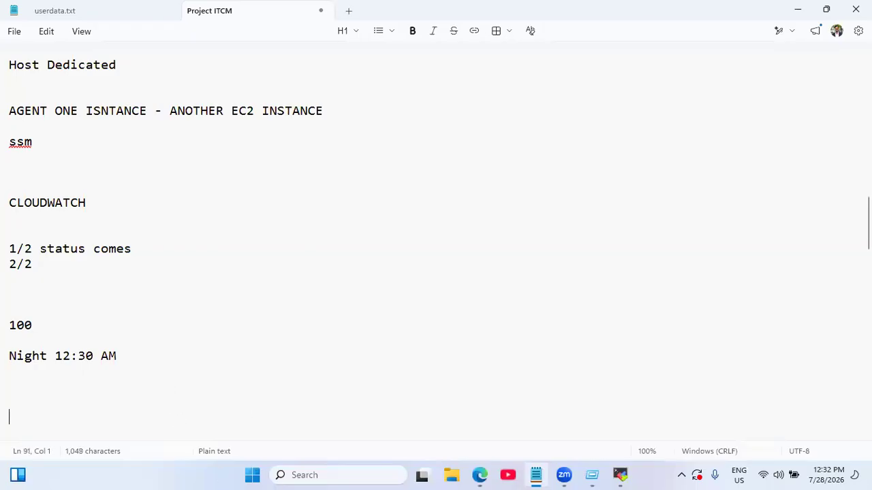
pyautogui.press('Return')
pyautogui.press('Return')
pyautogui.press('Return')
pyautogui.press('Return')
pyautogui.press('Return')
pyautogui.press('Up')
pyautogui.press('Up')
pyautogui.press('Up')
pyautogui.press('Up')
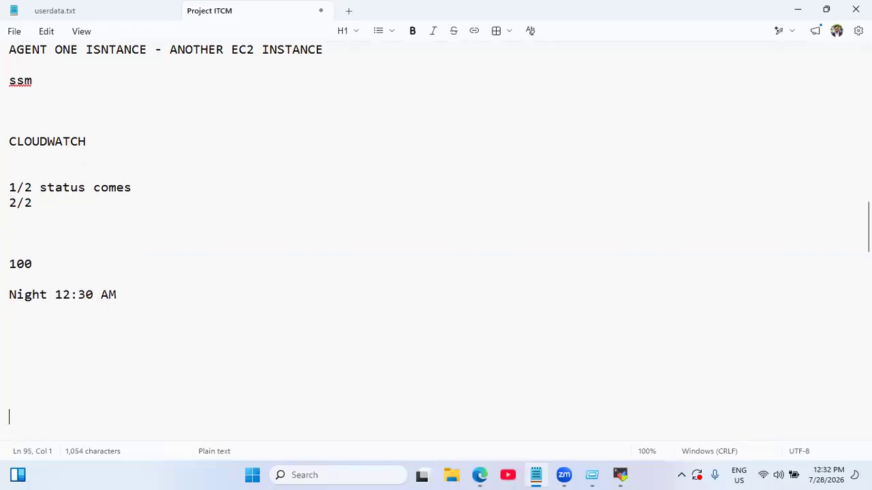
pyautogui.press('Up')
pyautogui.press('Up')
pyautogui.write('Reverting to ')
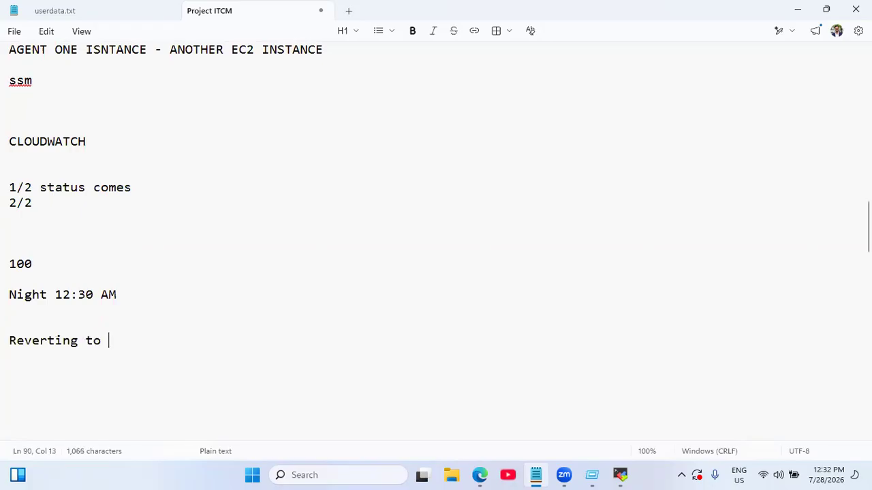
pyautogui.write('old snapsh')
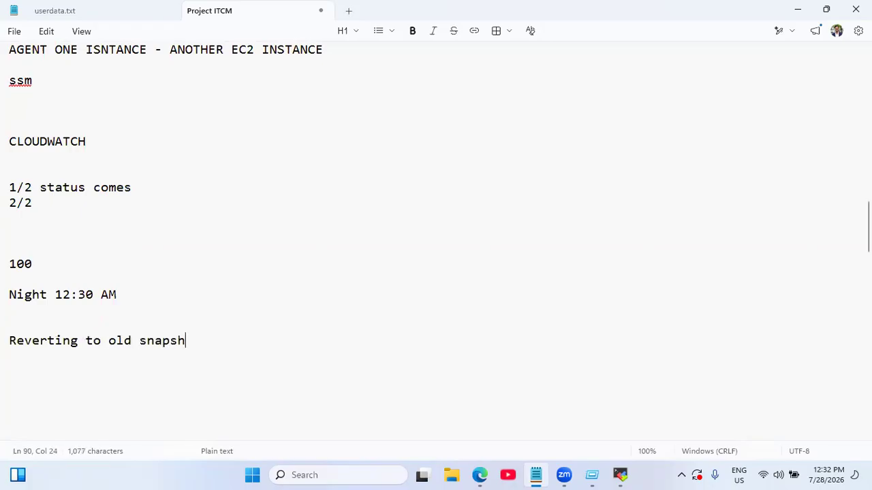
pyautogui.write('ots are very ')
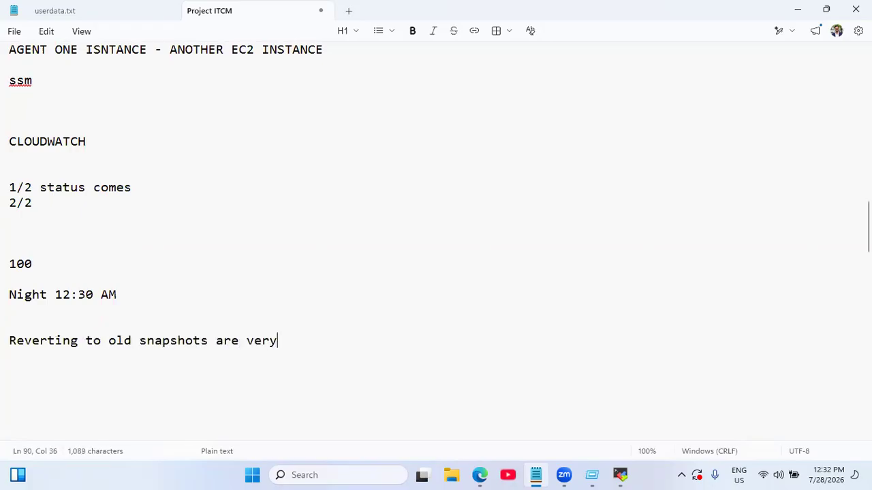
pyautogui.write('very risky')
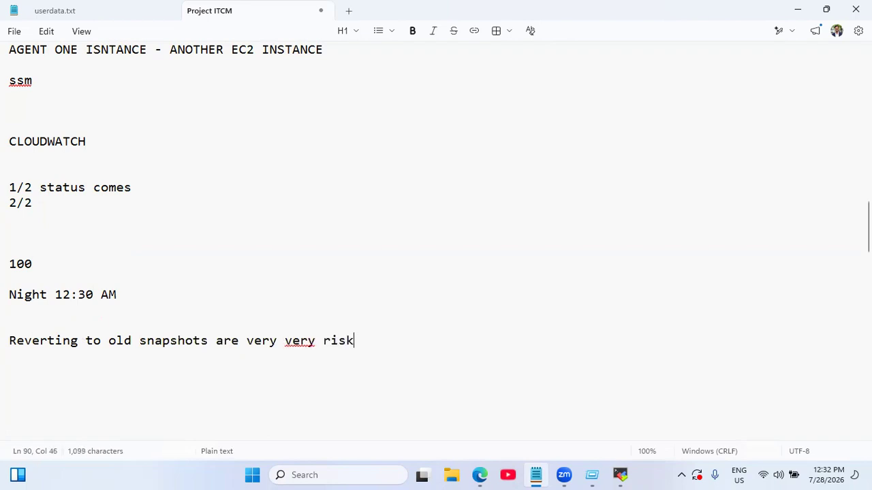
pyautogui.press('Return')
pyautogui.press('Return')
pyautogui.press('Return')
pyautogui.press('Return')
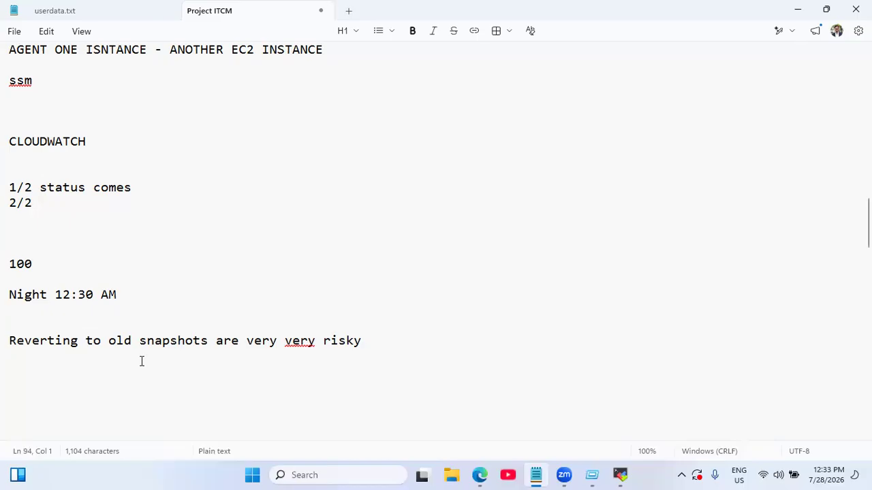
# Add the line "terraform - Agentic" a few lines below the note about reverting to old snapshots.
pyautogui.click(393, 346)
pyautogui.press('Return')
pyautogui.press('Return')
pyautogui.press('Return')
pyautogui.press('Return')
pyautogui.write('terraf')
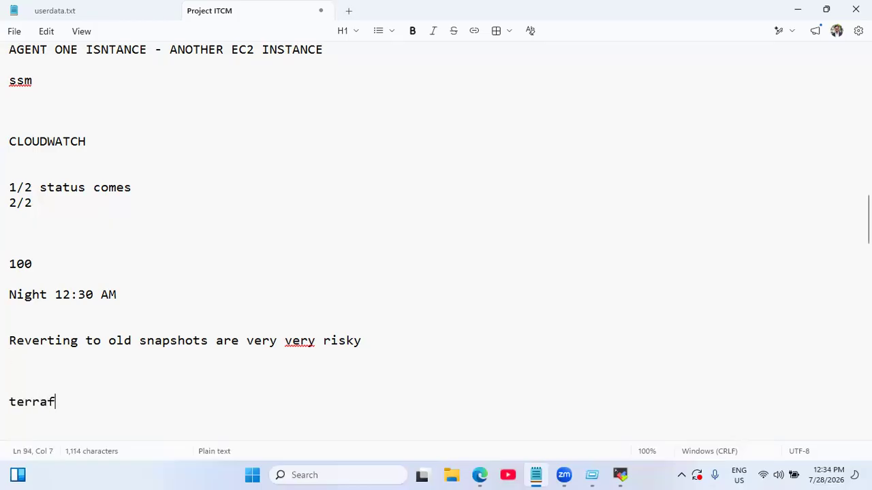
pyautogui.write('orm ')
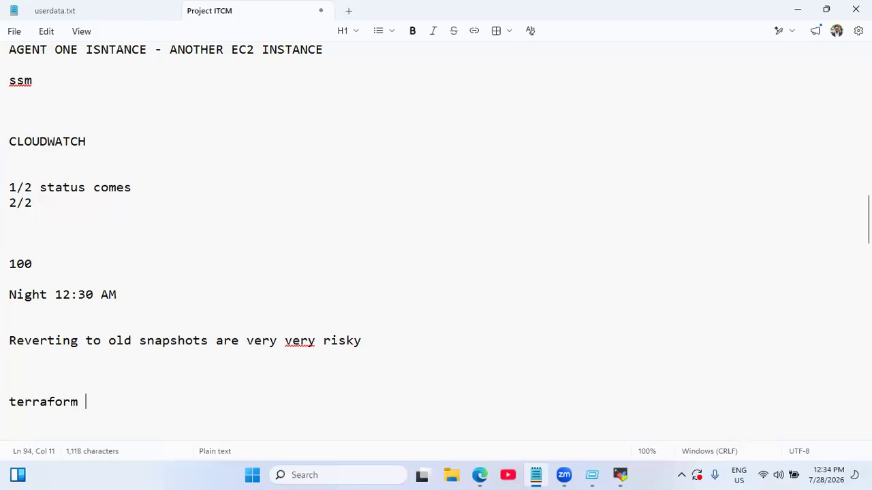
pyautogui.write('- Agentic')
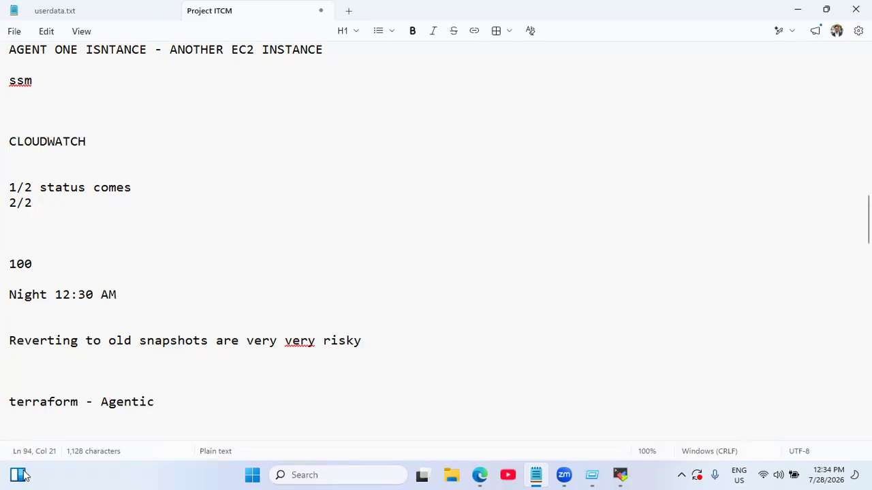
pyautogui.click(195, 409)
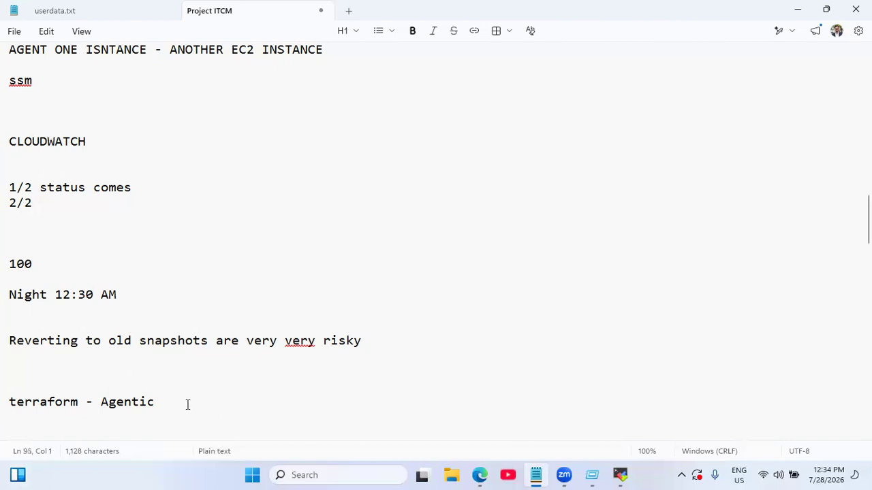
# Add blank lines below "terraform - Agentic" and write "Docker" a few lines below it.
pyautogui.press('Return')
pyautogui.press('Return')
pyautogui.press('Return')
pyautogui.press('Return')
pyautogui.press('Return')
pyautogui.press('Return')
pyautogui.press('Return')
pyautogui.press('Return')
pyautogui.press('Return')
pyautogui.press('Return')
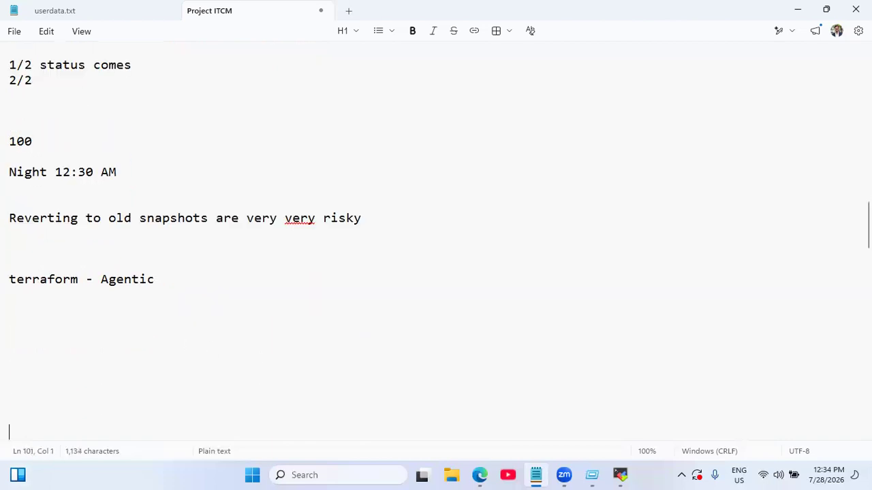
pyautogui.press('Return')
pyautogui.press('Return')
pyautogui.press('Return')
pyautogui.press('Return')
pyautogui.press('Return')
pyautogui.press('Return')
pyautogui.press('Return')
pyautogui.press('Return')
pyautogui.press('Return')
pyautogui.press('Return')
pyautogui.press('Return')
pyautogui.press('Return')
pyautogui.click(25, 141)
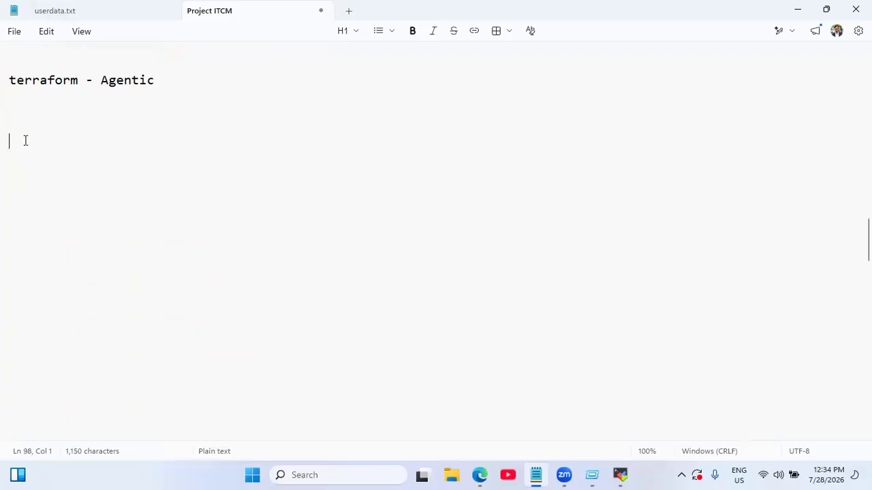
pyautogui.write('Docker')
# Add the line "Hypervisor - instance vm" below the Docker heading.
pyautogui.press('Return')
pyautogui.press('Down')
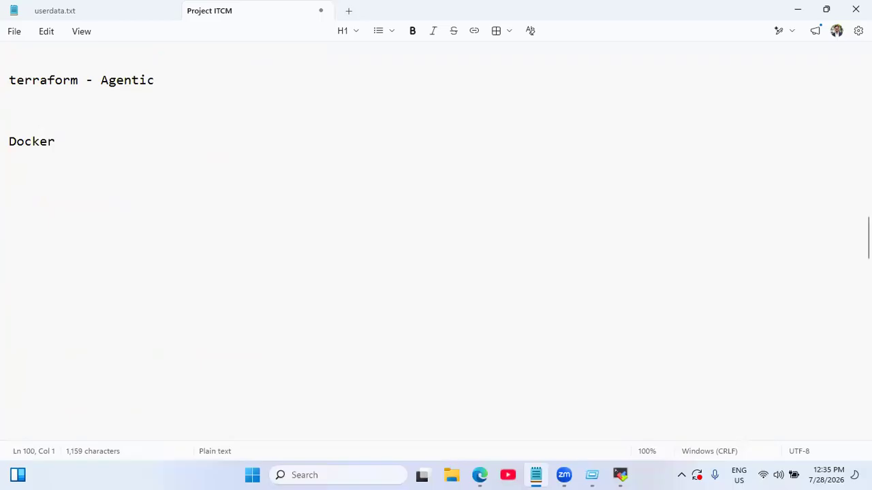
pyautogui.write('Hy')
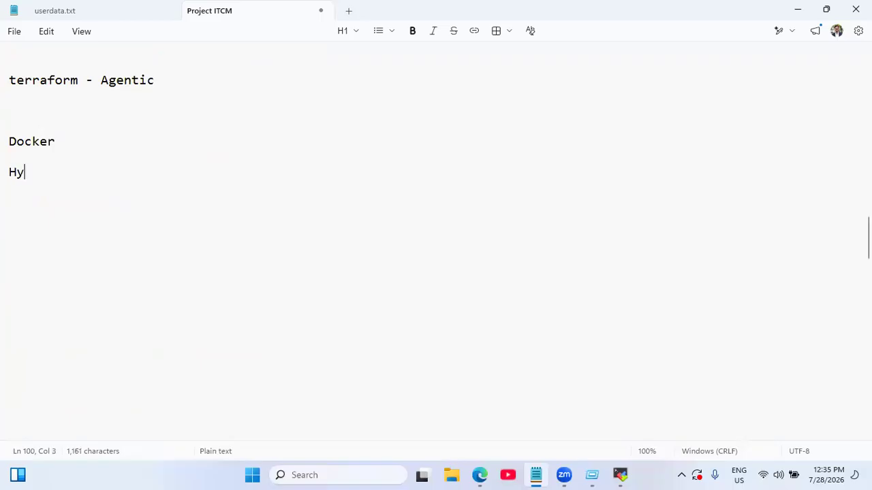
pyautogui.write('pervis')
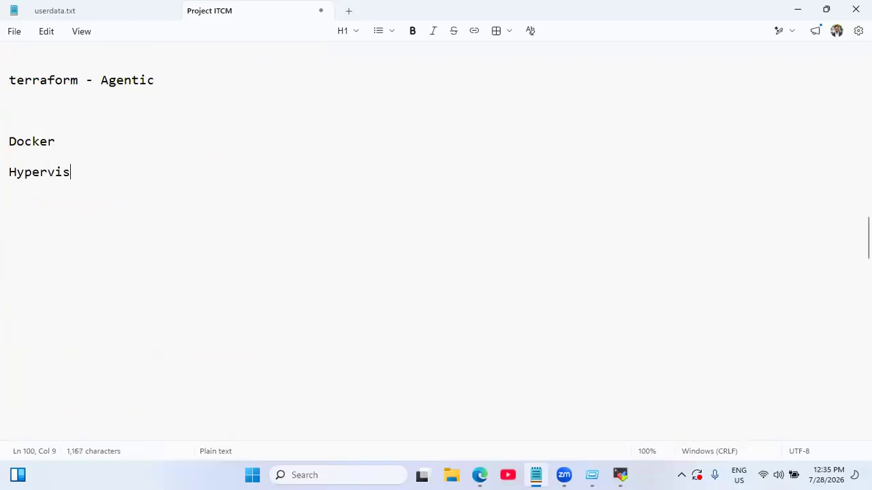
pyautogui.write('or - instn')
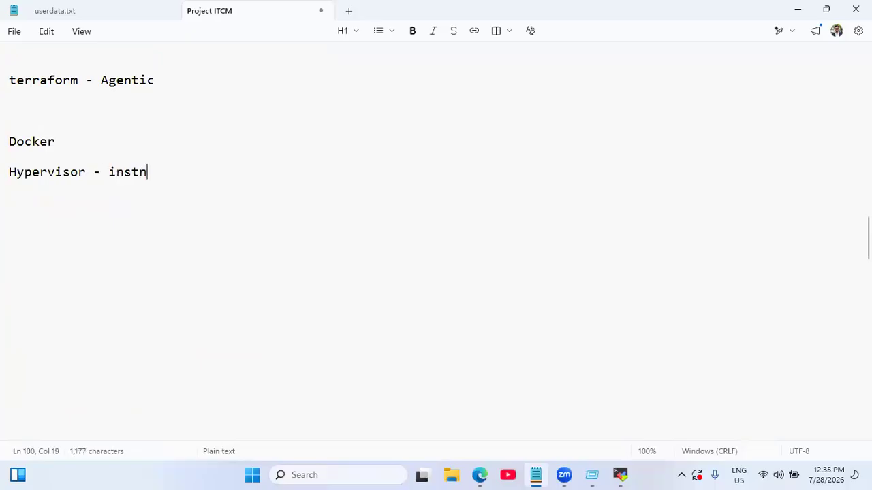
pyautogui.press('BackSpace')
pyautogui.write('ance vm')
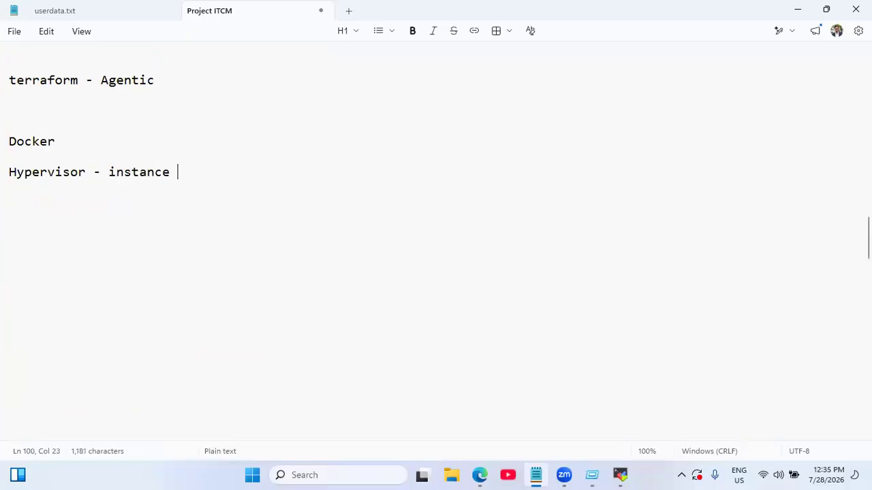
pyautogui.press('Return')
pyautogui.press('Return')
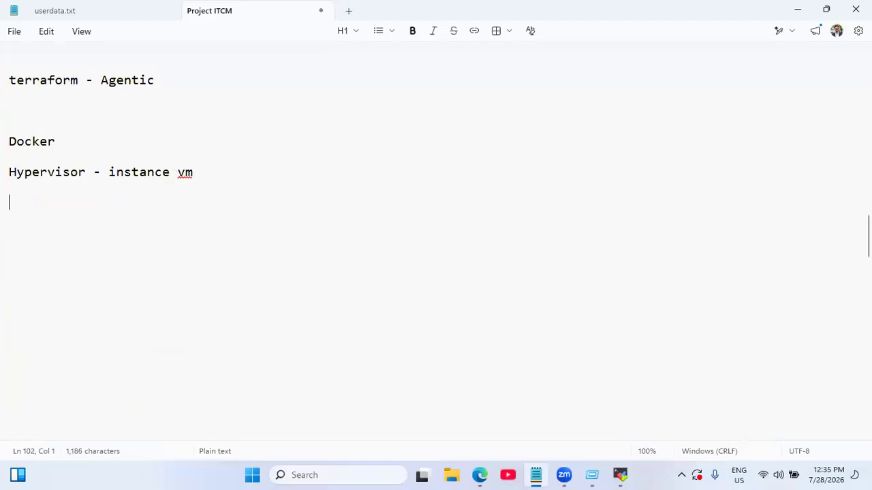
# Add the line "Linux vm - Docker - Multiple isolated environments" below the hypervisor note.
pyautogui.write(']')
pyautogui.press('BackSpace')
pyautogui.press('Return')
pyautogui.press('Return')
pyautogui.write('Linux vm - Doc')
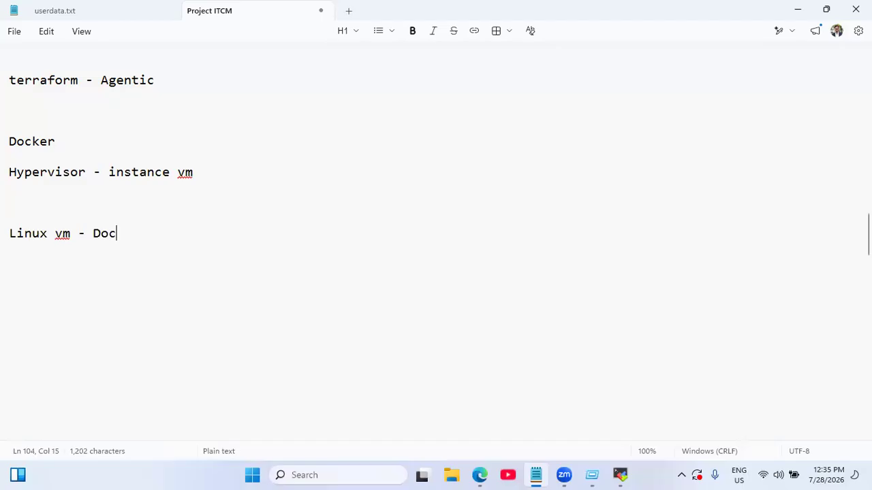
pyautogui.write('ker - ')
pyautogui.write('Mul')
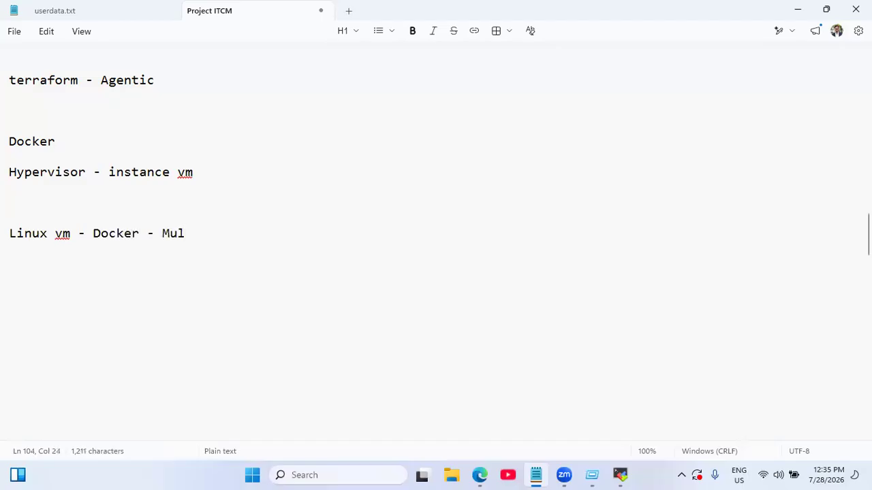
pyautogui.write('tiple isolate')
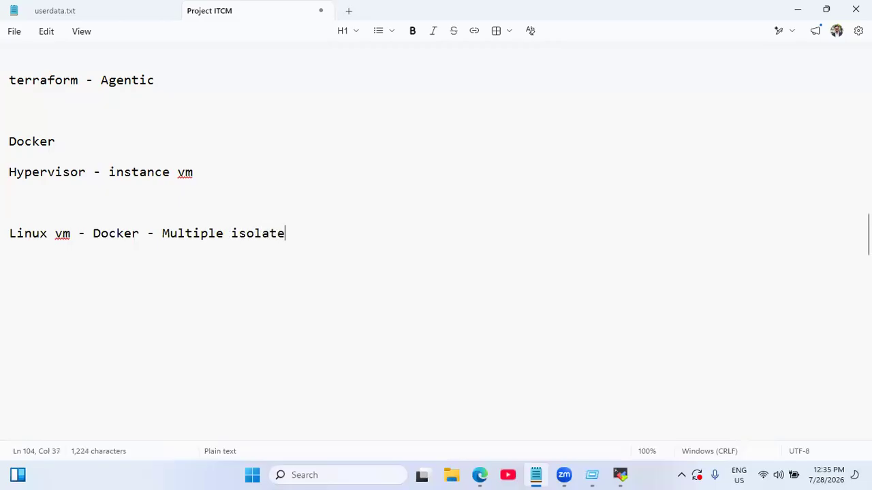
pyautogui.write('d environm')
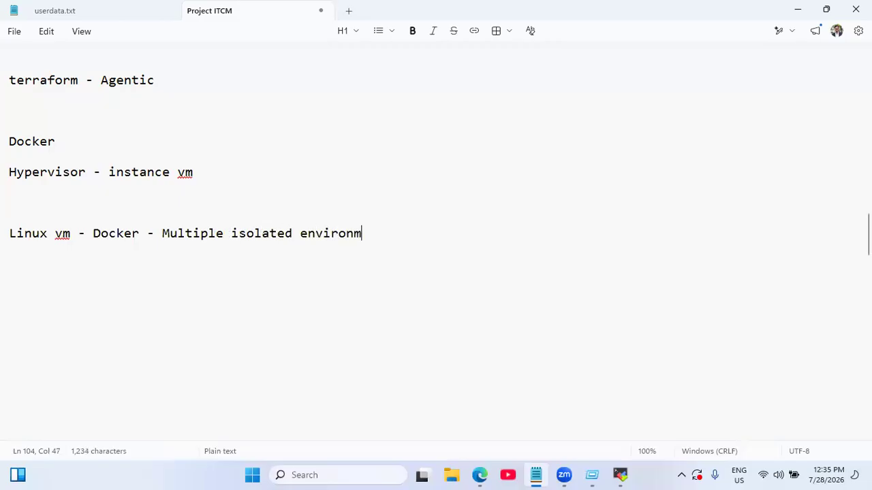
pyautogui.write('ents')
pyautogui.press('Return')
pyautogui.press('Return')
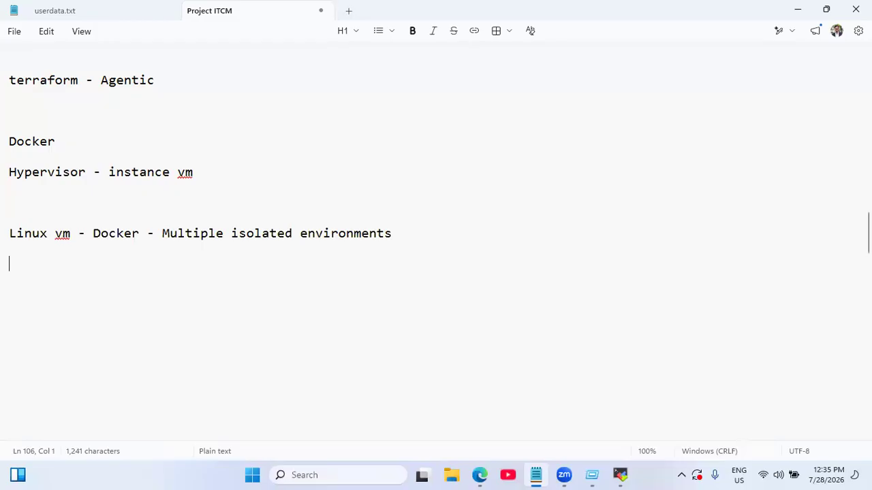
# Add the line "vm vs containers" below the note about multiple isolated environments.
pyautogui.press('Return')
pyautogui.press('Return')
pyautogui.write('vm vs containers')
pyautogui.press('Return')
pyautogui.press('Return')
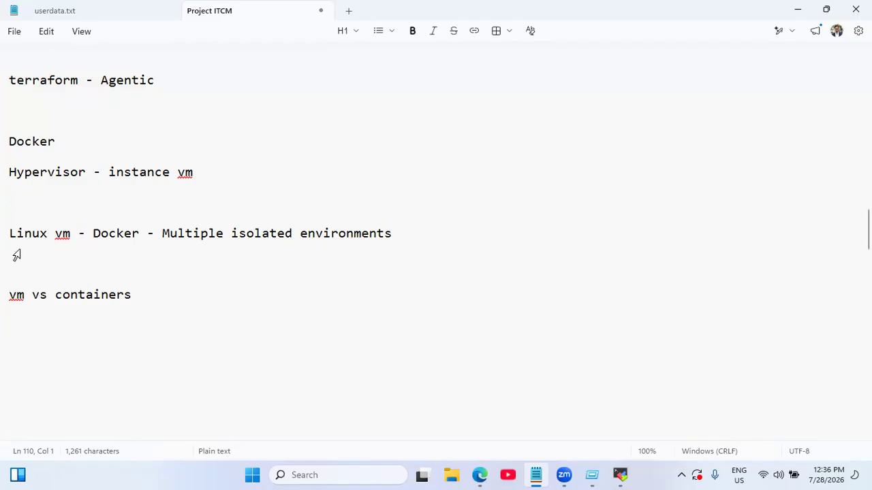
# Add the example line "hotstar 4000" below "vm vs containers".
pyautogui.click(146, 295)
pyautogui.press('Return')
pyautogui.press('Return')
pyautogui.write('hotstat')
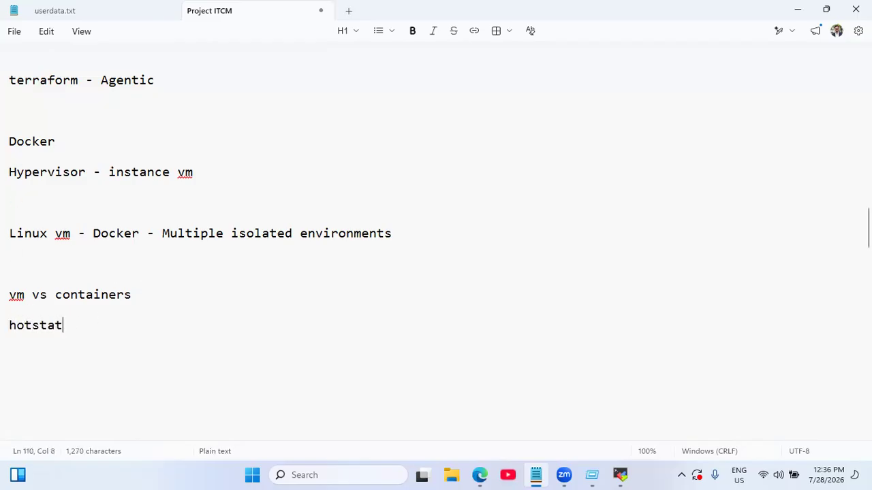
pyautogui.press('BackSpace')
pyautogui.press('BackSpace')
pyautogui.write('r 4000')
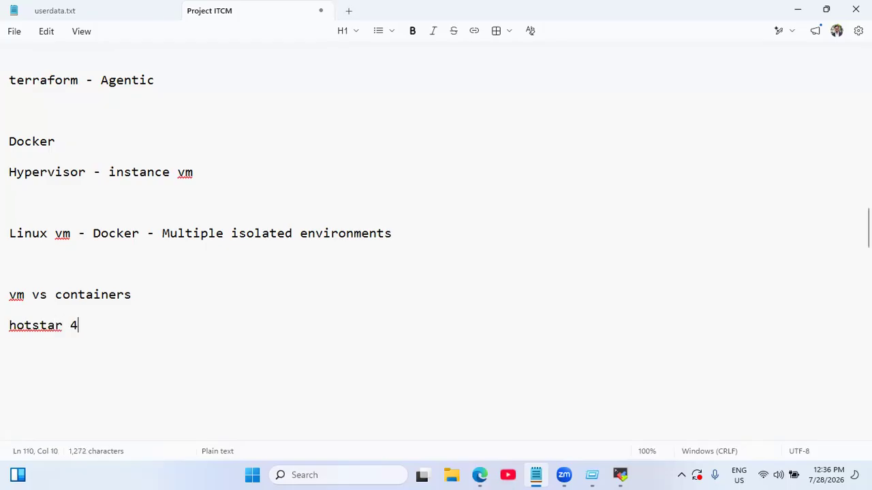
# Add the line "2000 10" below the hotstar note, followed by several blank lines.
pyautogui.press('Return')
pyautogui.press('Return')
pyautogui.write('2000 10')
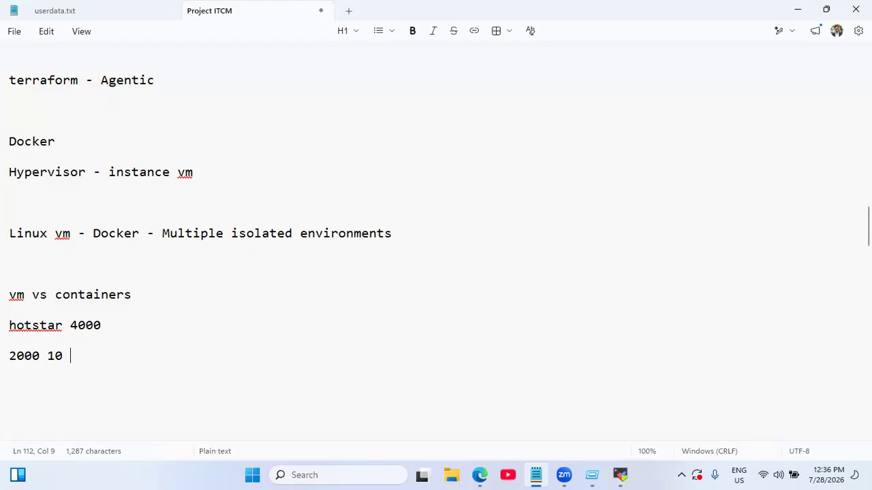
pyautogui.press('Return')
pyautogui.press('Return')
pyautogui.press('Return')
pyautogui.press('Return')
pyautogui.press('Return')
pyautogui.press('Return')
pyautogui.press('Up')
pyautogui.press('Up')
pyautogui.press('Up')
pyautogui.press('Up')
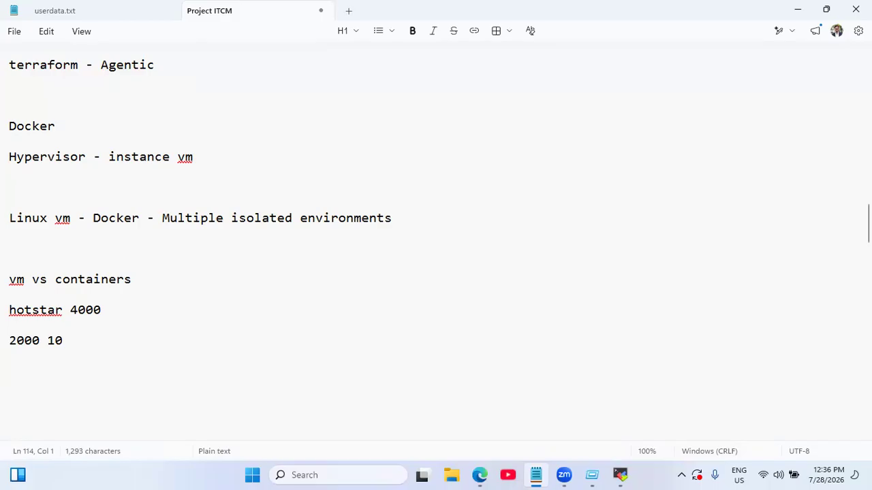
# Add the line "milli seconds" a few lines below "2000 10".
pyautogui.click(76, 338)
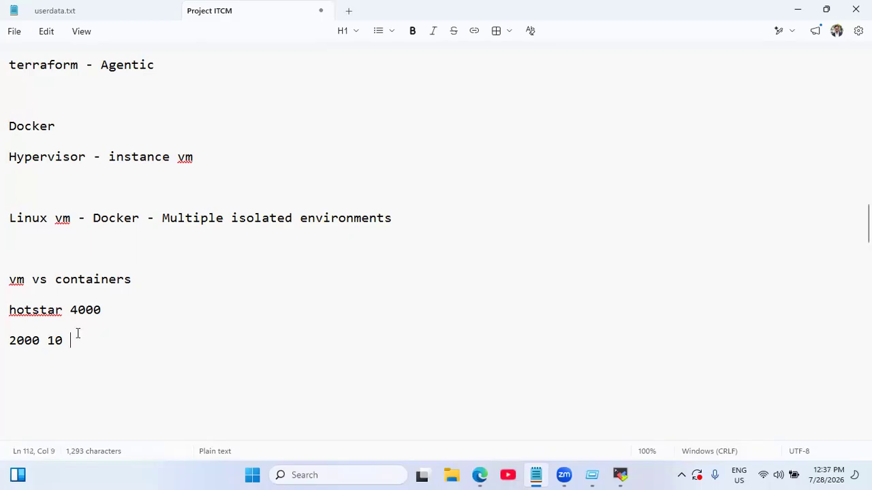
pyautogui.press('Return')
pyautogui.press('Return')
pyautogui.press('Return')
pyautogui.write('milli seconds')
pyautogui.press('Return')
pyautogui.press('Return')
pyautogui.press('Return')
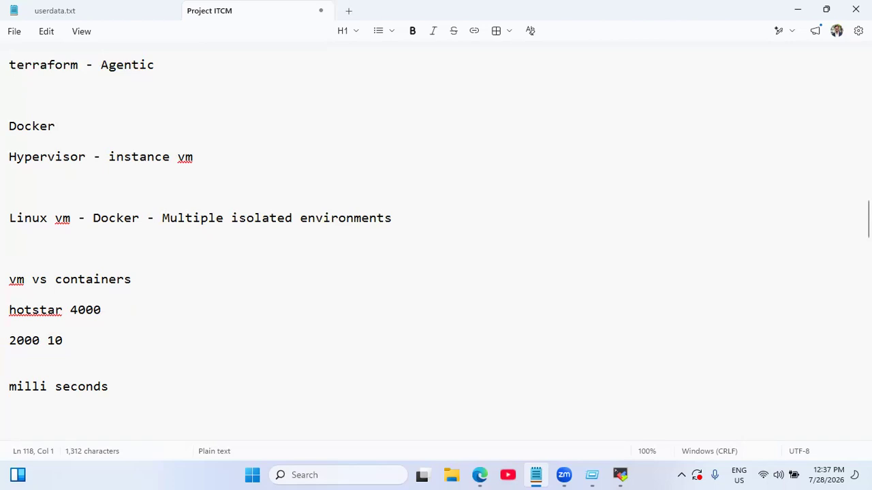
# Below "milli seconds", add the line "orchestration - automatically create , stop ,start , terminate , autoscale , lb, self heal".
pyautogui.click(129, 381)
pyautogui.press('Return')
pyautogui.press('Return')
pyautogui.press('Return')
pyautogui.press('Return')
pyautogui.press('Return')
pyautogui.press('Return')
pyautogui.press('Return')
pyautogui.press('Return')
pyautogui.press('Return')
pyautogui.press('Return')
pyautogui.press('Return')
pyautogui.press('Return')
pyautogui.press('Return')
pyautogui.press('Up')
pyautogui.press('Up')
pyautogui.press('Up')
pyautogui.press('Up')
pyautogui.press('Up')
pyautogui.press('Up')
pyautogui.press('Up')
pyautogui.press('Up')
pyautogui.press('Up')
pyautogui.write('orchestration ')
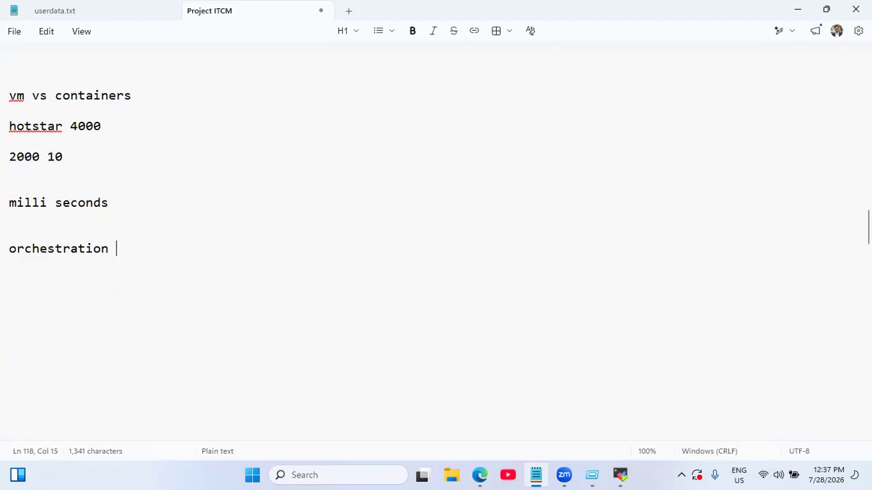
pyautogui.write('- automatically create , stop ,start , terminate , autoscale , lb')
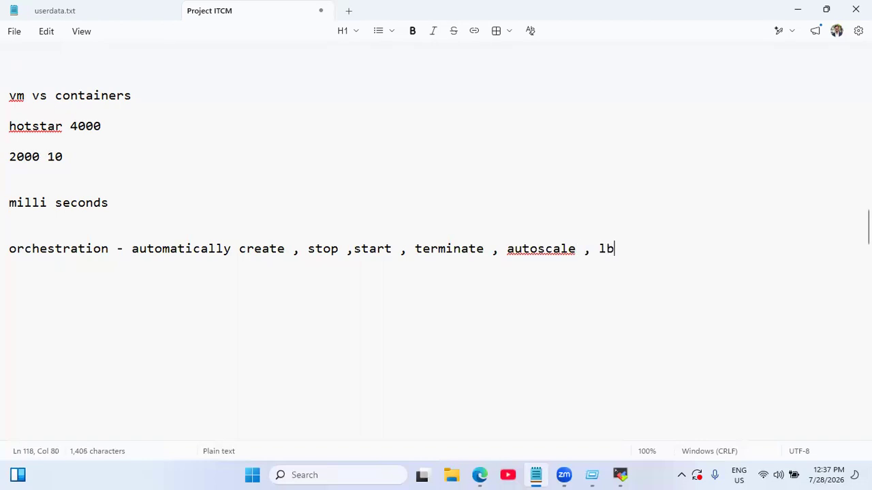
pyautogui.write(', self heal')
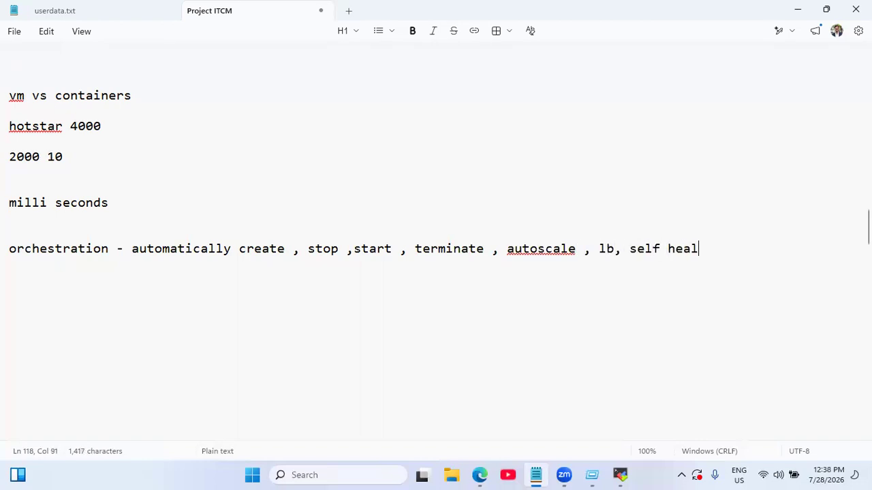
# Add the line "container level - Kubernetes" below the orchestration note.
pyautogui.press('Return')
pyautogui.press('Down')
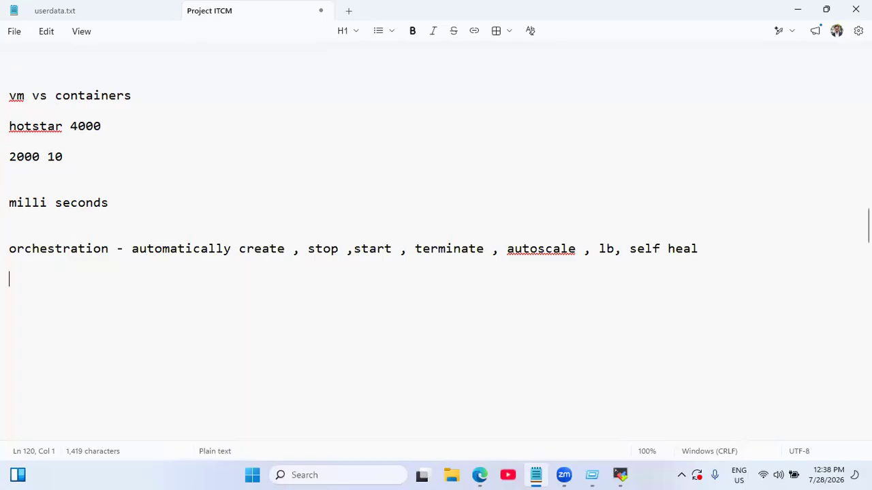
pyautogui.write('cont')
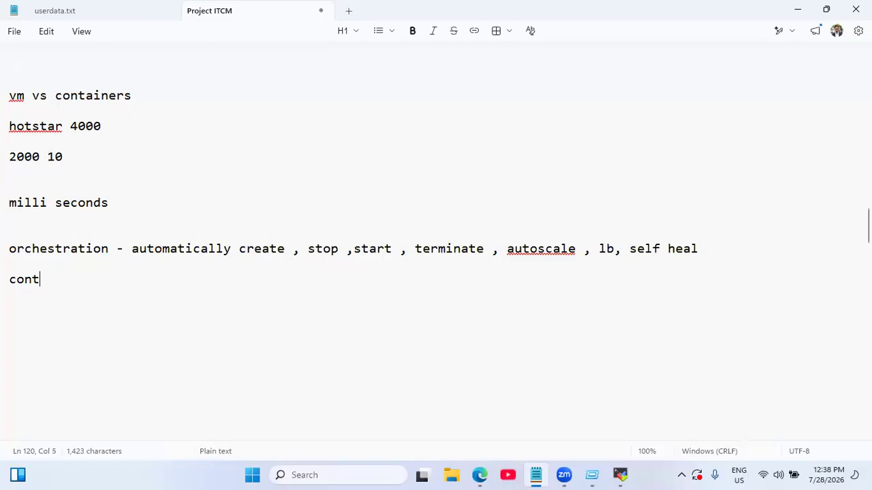
pyautogui.write('ainer level')
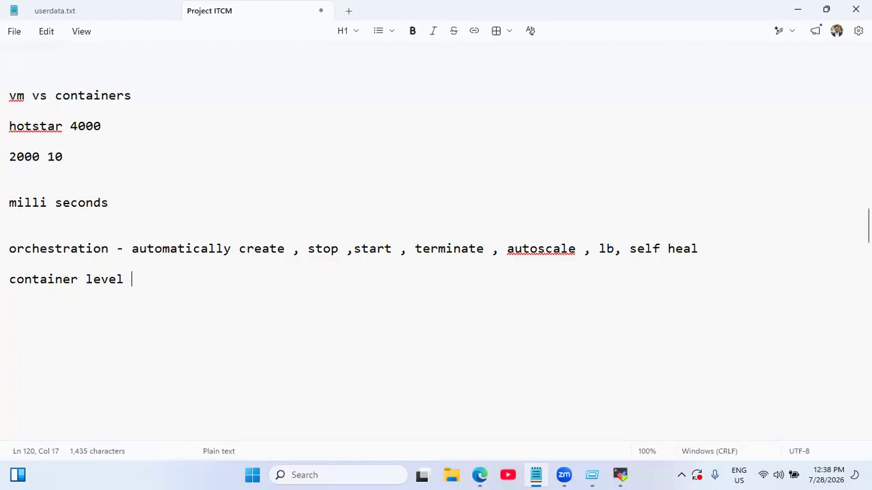
pyautogui.write('- Kubernetes')
pyautogui.press('Return')
pyautogui.press('Return')
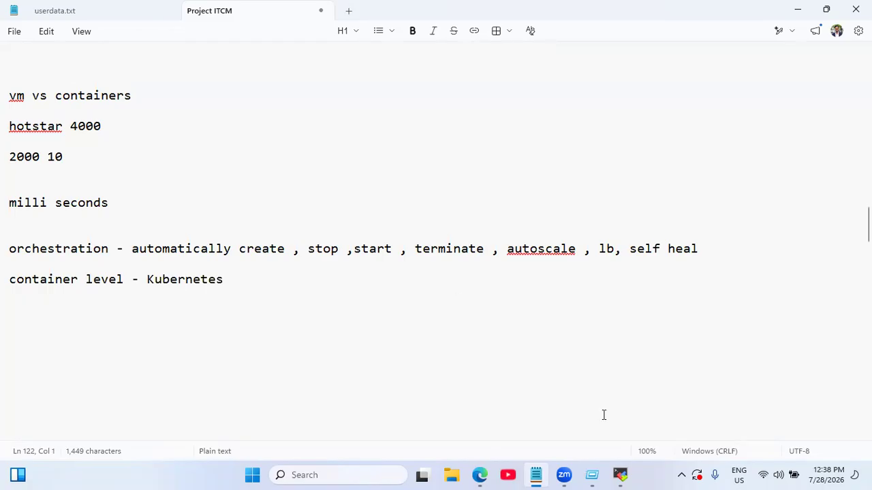
# Switch to MobaXterm, close the stopped session, reconnect to the recent 3.25.54.29 (ubuntu) session and clear the terminal.
pyautogui.click(622, 476)
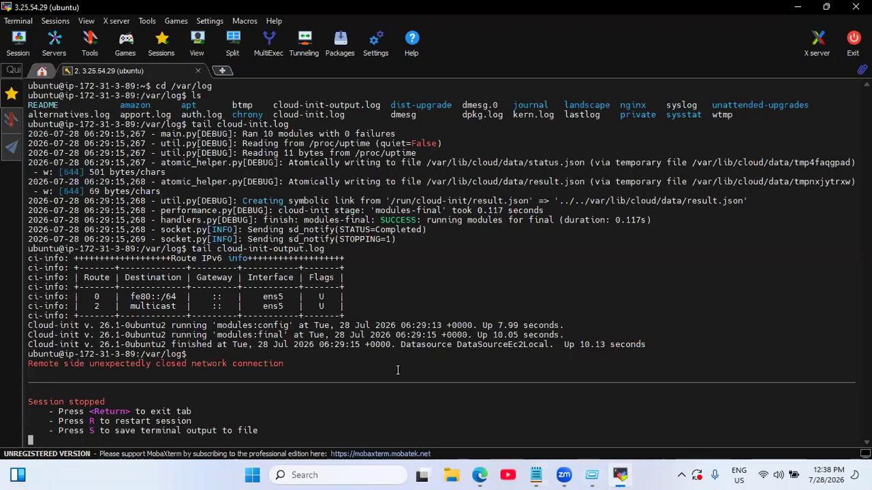
pyautogui.press('Return')
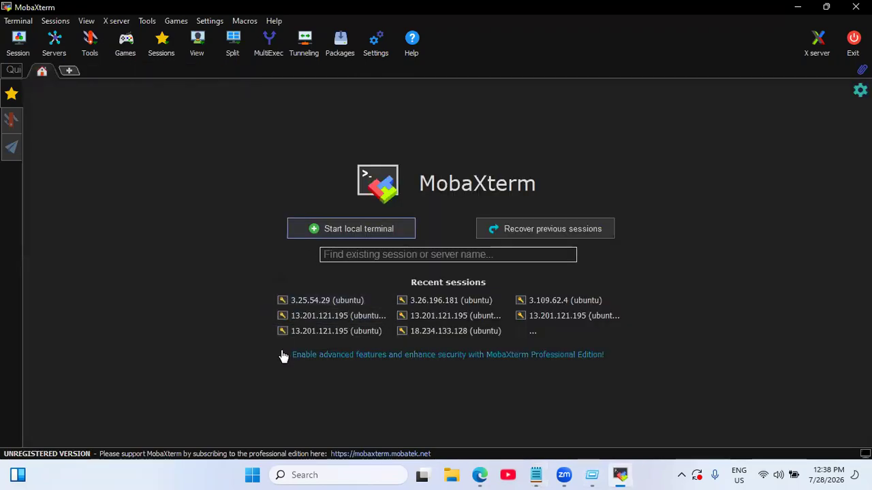
pyautogui.click(309, 301)
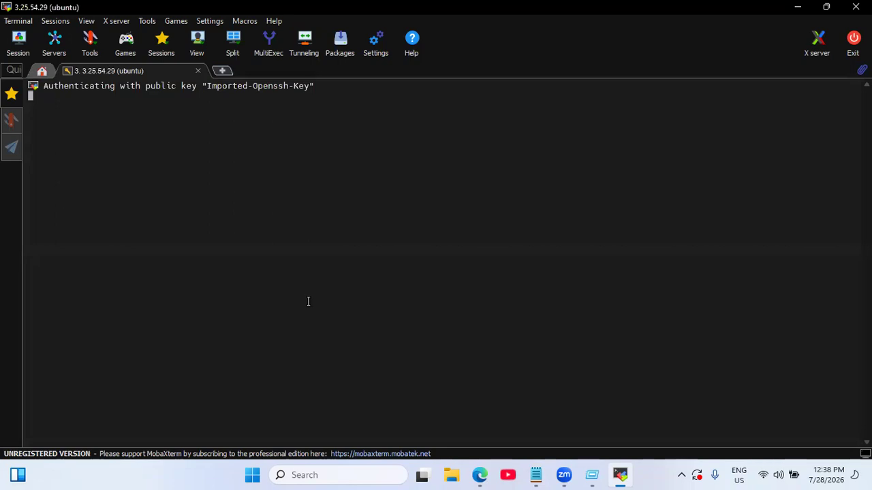
pyautogui.write('clear')
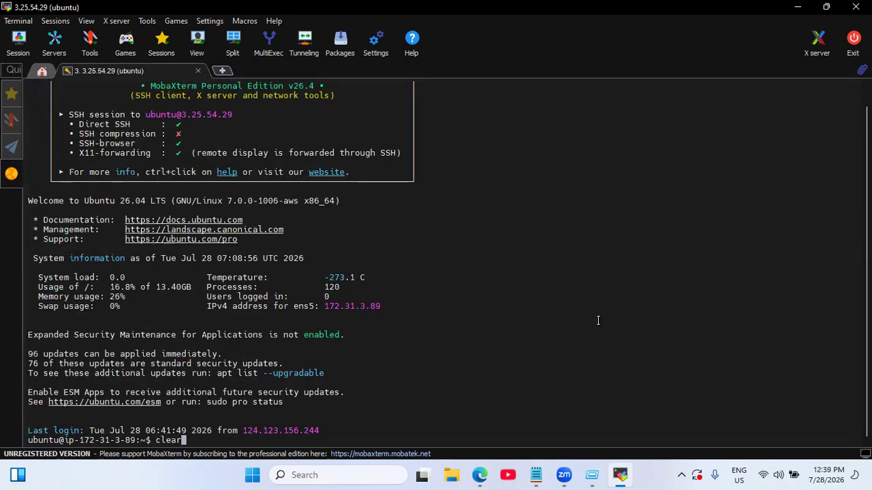
pyautogui.press('Return')
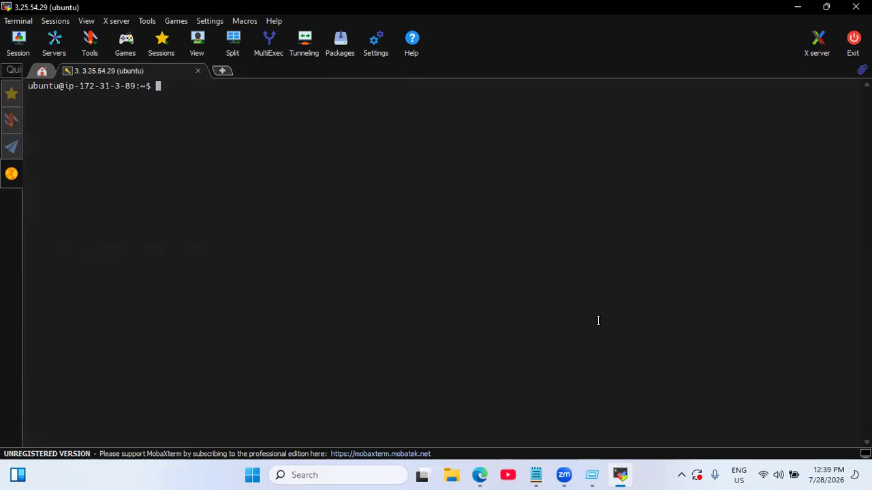
# Switch to the Notepad notes and add the line "Linux - docker - tomcat 8 tomcat 9 tomcat 10" below the container level line.
pyautogui.click(536, 474)
pyautogui.click(65, 325)
pyautogui.write('Linux - docker ')
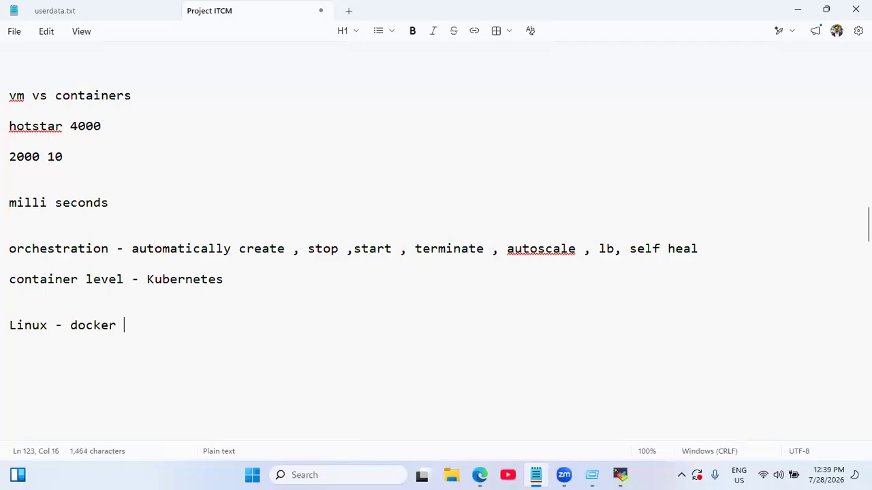
pyautogui.write('- ')
pyautogui.write('to')
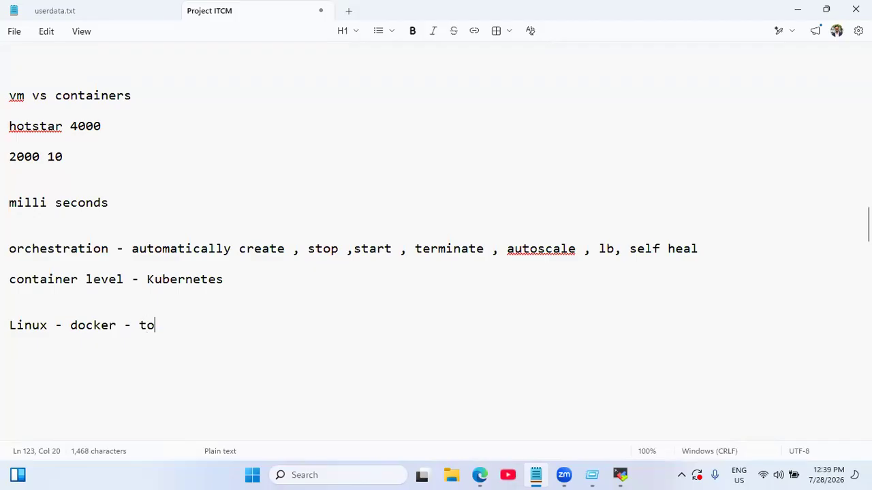
pyautogui.write('mcat 8 tomca')
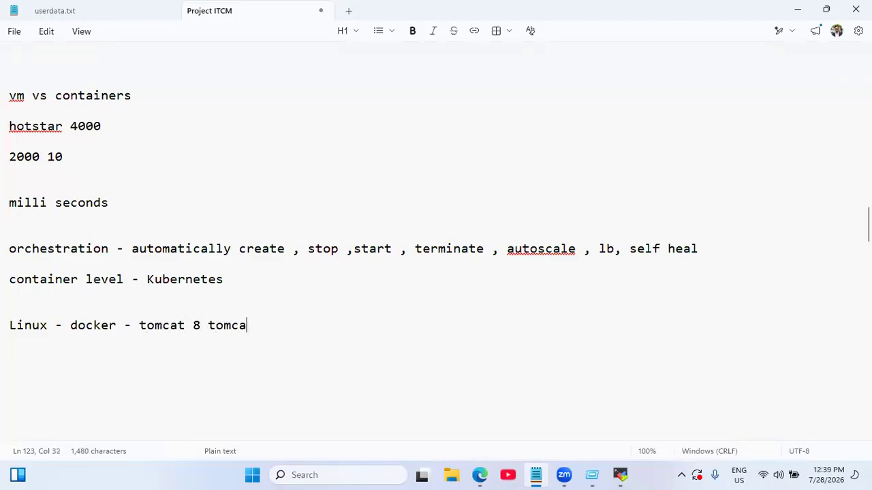
pyautogui.write('t 9 tomcat 109')
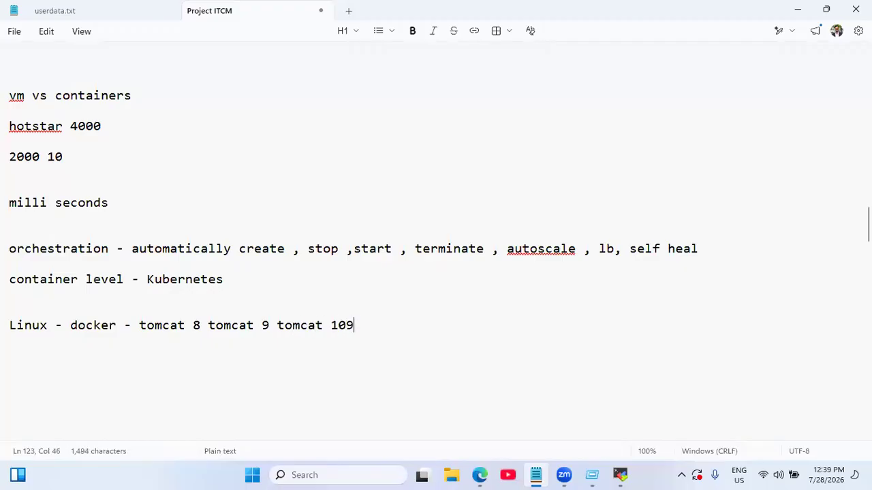
pyautogui.press('BackSpace')
# Switch to MobaXterm and install the docker.io package with sudo apt, agreeing to continue the installation.
pyautogui.hotkey('alt', 'Tab')
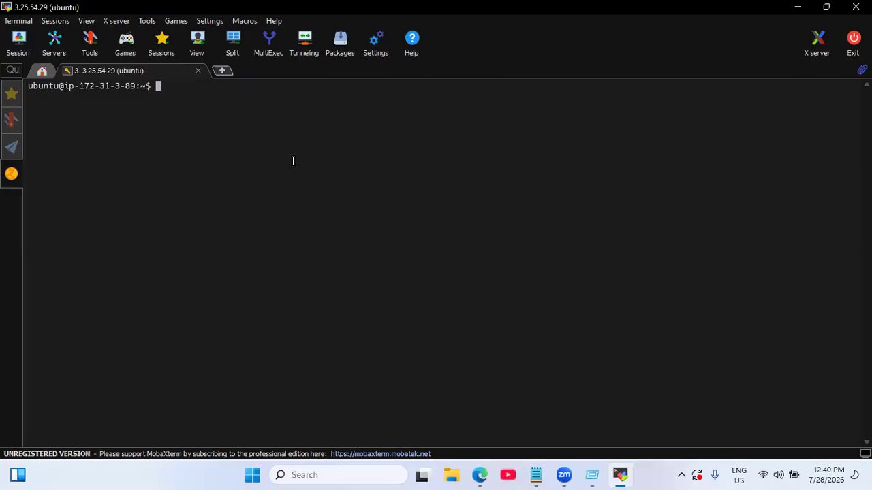
pyautogui.write('sudo apt install docker')
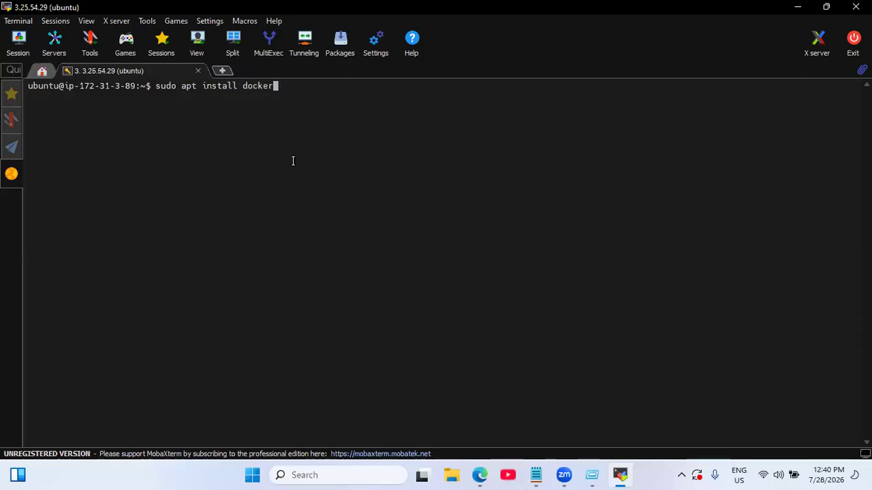
pyautogui.write('.io')
pyautogui.press('Return')
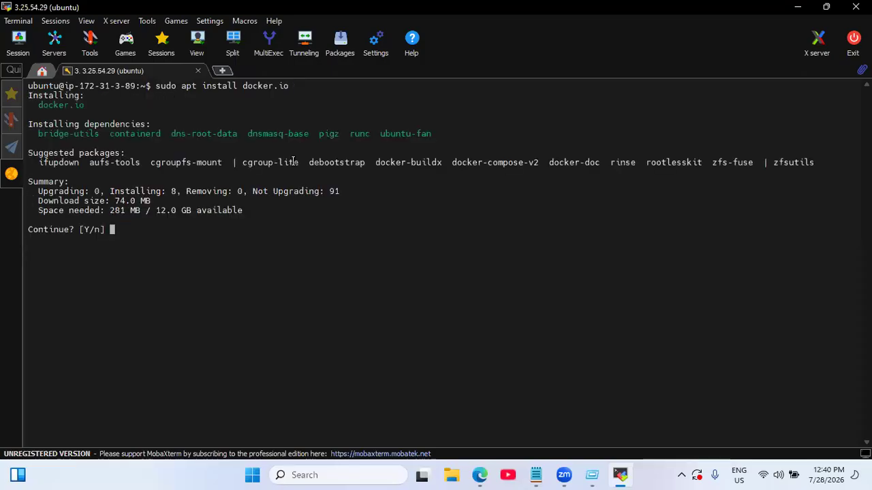
pyautogui.write('y')
pyautogui.press('Return')
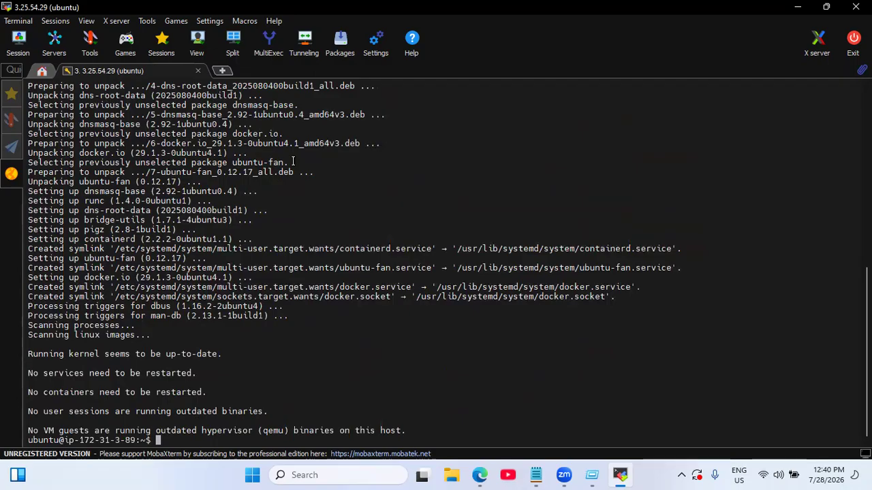
pyautogui.write('sudo')
pyautogui.write('docker')
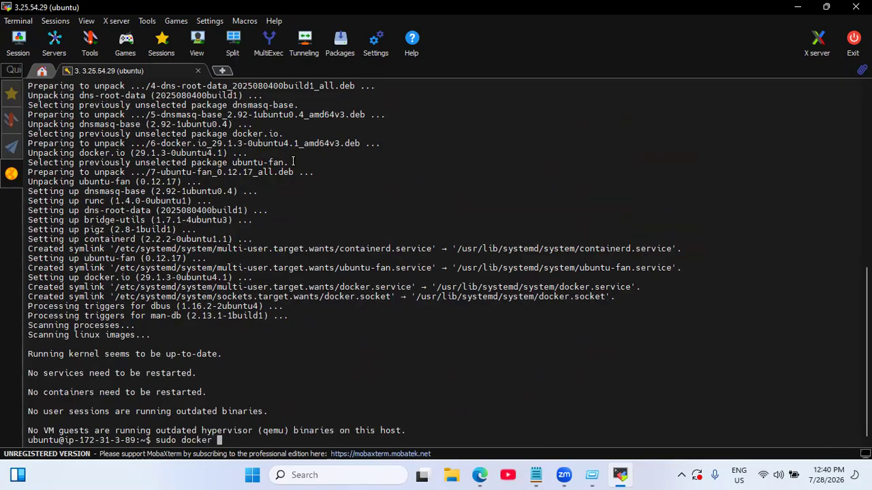
pyautogui.press('BackSpace')
pyautogui.press('BackSpace')
pyautogui.press('BackSpace')
pyautogui.press('BackSpace')
pyautogui.press('BackSpace')
pyautogui.press('BackSpace')
pyautogui.press('BackSpace')
pyautogui.press('BackSpace')
pyautogui.press('BackSpace')
pyautogui.press('BackSpace')
pyautogui.press('BackSpace')
pyautogui.press('BackSpace')
# Enable the Docker service at boot by running "sudo systemctl enable docker".
pyautogui.write('sudo system')
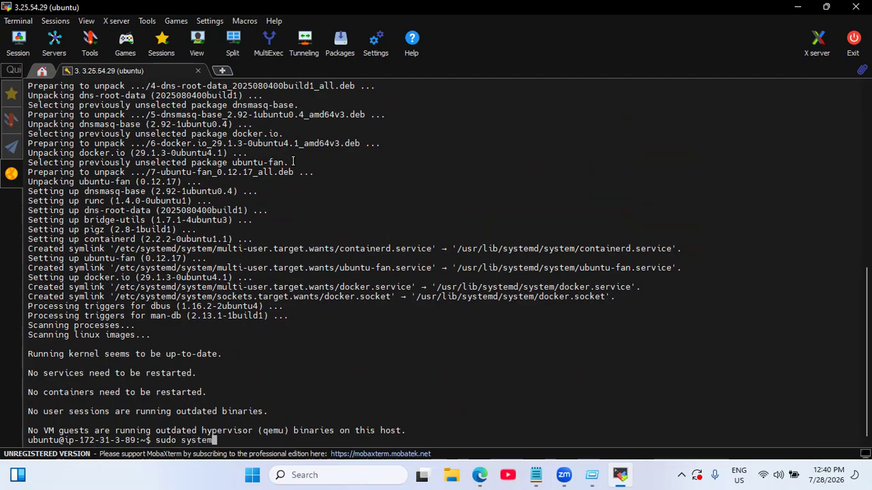
pyautogui.write('ctl enable docker')
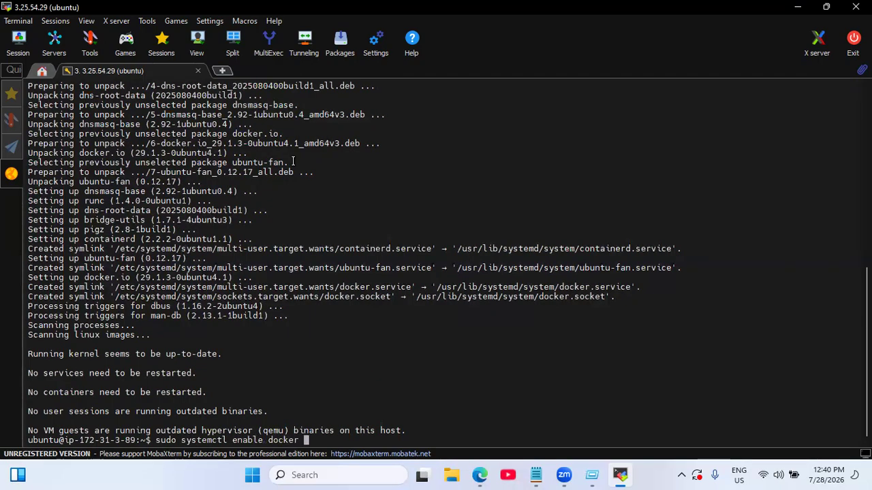
pyautogui.press('Return')
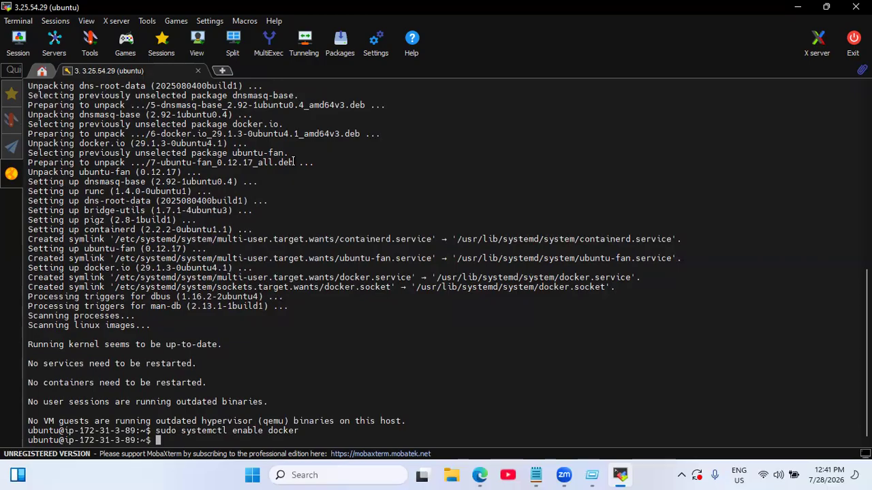
# Clear the terminal and try "docker info" without root privileges.
pyautogui.write('clear')
pyautogui.press('Return')
pyautogui.write('docker info')
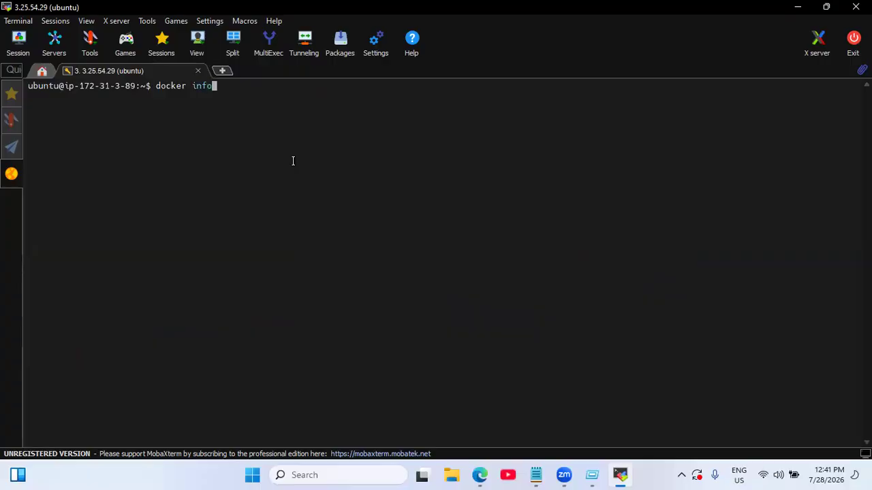
pyautogui.press('Return')
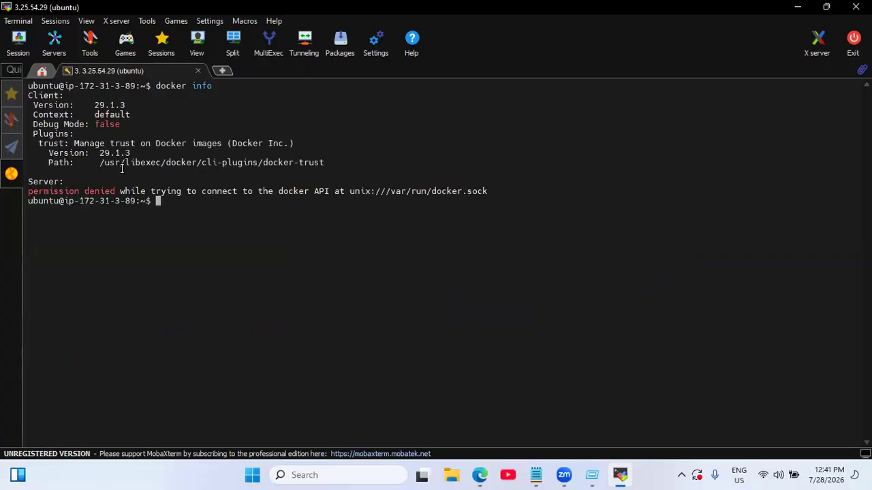
# Rerun the command as "sudo docker info" and review the server section of its output.
pyautogui.press('Up')
pyautogui.press('Left')
pyautogui.press('Left')
pyautogui.press('Left')
pyautogui.press('Left')
pyautogui.press('Left')
pyautogui.press('Left')
pyautogui.press('Left')
pyautogui.press('Left')
pyautogui.press('Left')
pyautogui.press('Left')
pyautogui.press('Left')
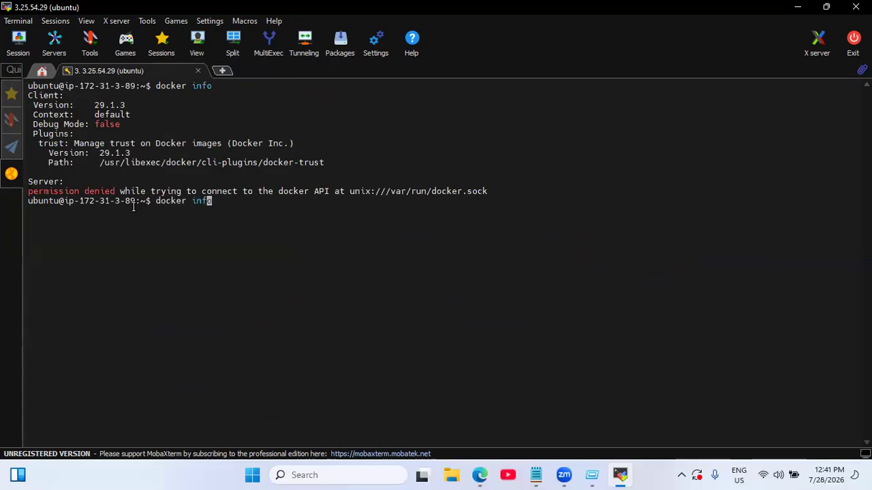
pyautogui.write('sudo')
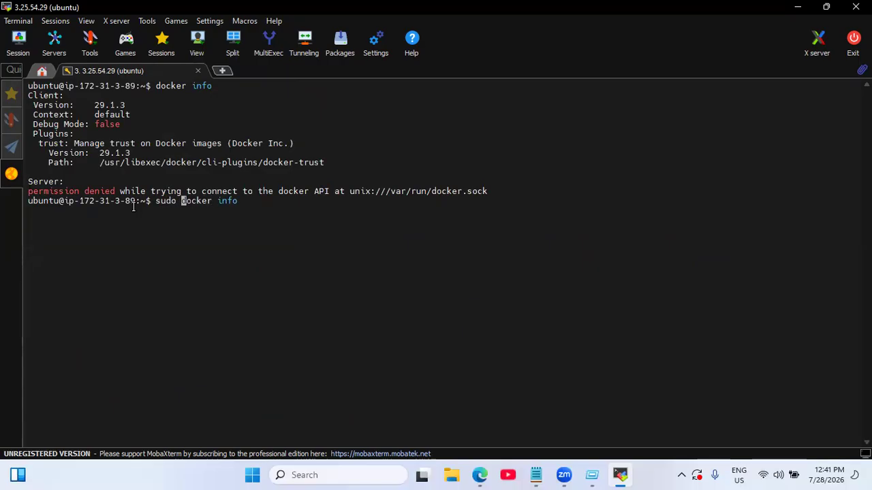
pyautogui.press('Return')
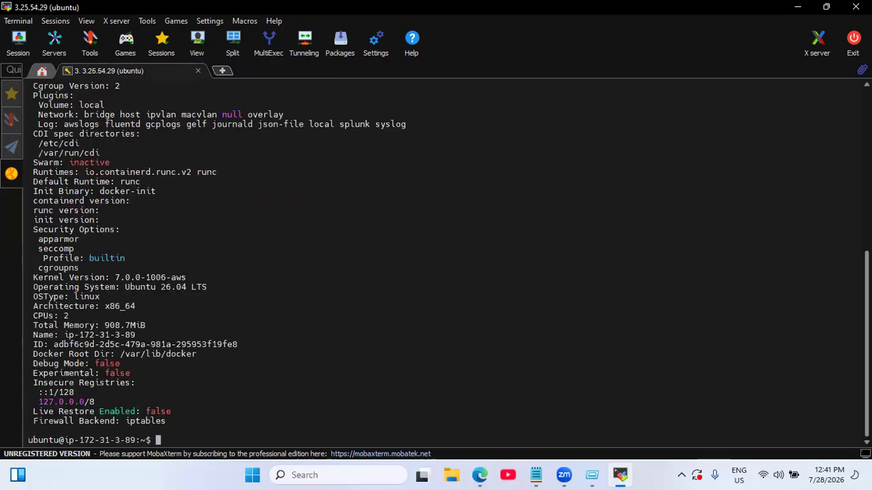
pyautogui.scroll(2, 866, 299)
pyautogui.scroll(3, 866, 300)
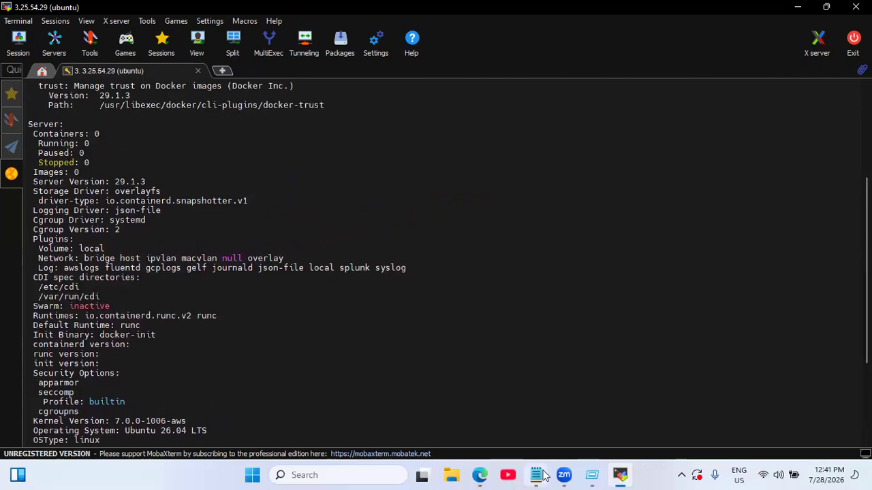
# Switch to the Notepad notes and add "AMI - Instance" below the Linux line, followed by several blank lines.
pyautogui.moveTo(543, 474)
pyautogui.click(540, 404)
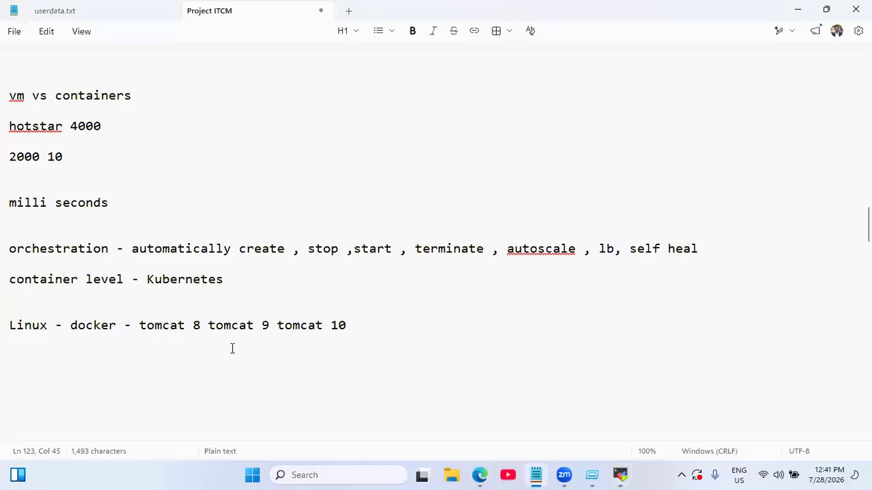
pyautogui.click(16, 375)
pyautogui.write('A')
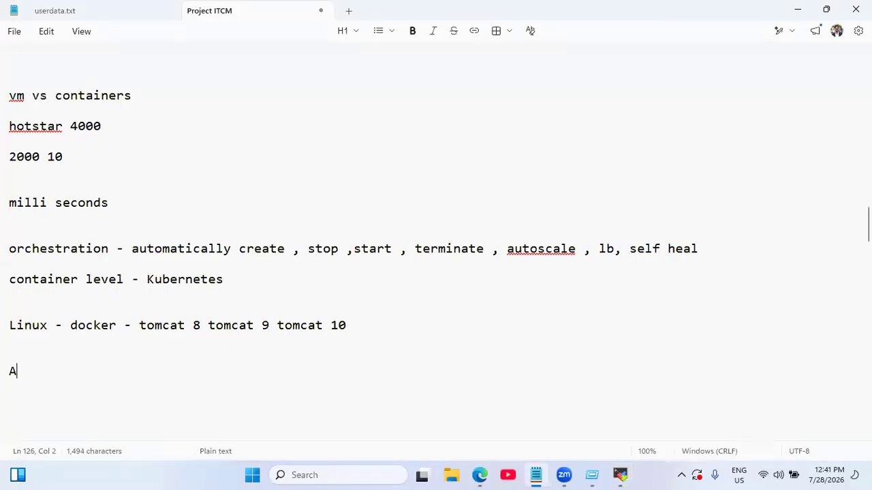
pyautogui.write('MI - Instance')
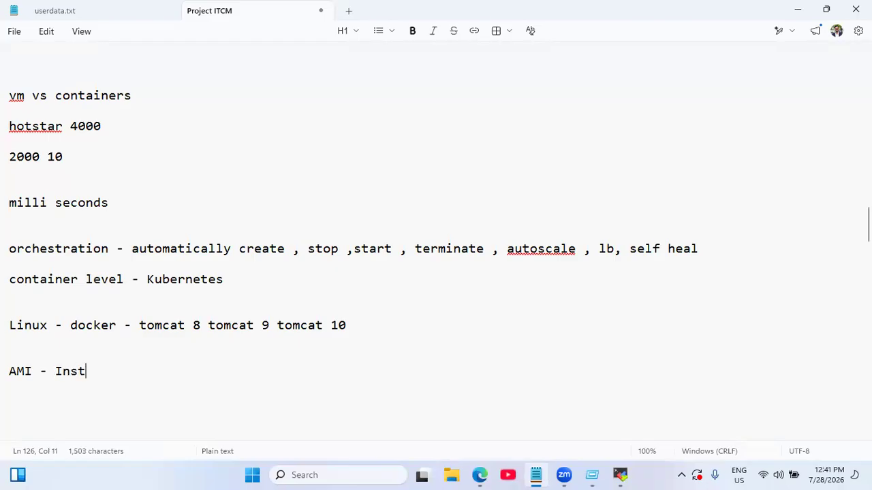
pyautogui.press('Return')
pyautogui.press('Return')
pyautogui.press('Return')
pyautogui.press('Return')
pyautogui.press('Return')
pyautogui.press('Return')
pyautogui.press('Return')
pyautogui.press('Return')
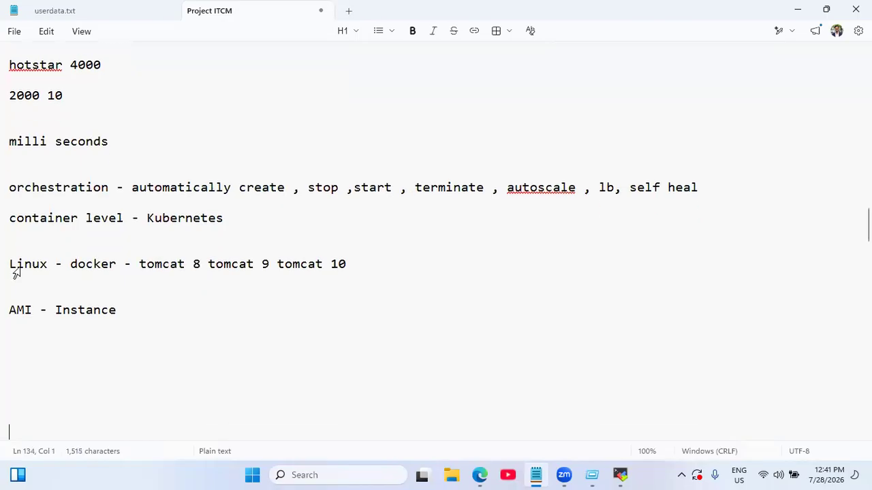
# Add the line "Docker image - Docker container" below "AMI - Instance".
pyautogui.click(15, 324)
pyautogui.press('Return')
pyautogui.press('Return')
pyautogui.write('Docker image - Doc')
pyautogui.press('BackSpace')
pyautogui.write('ocker container')
pyautogui.press('Return')
pyautogui.press('Return')
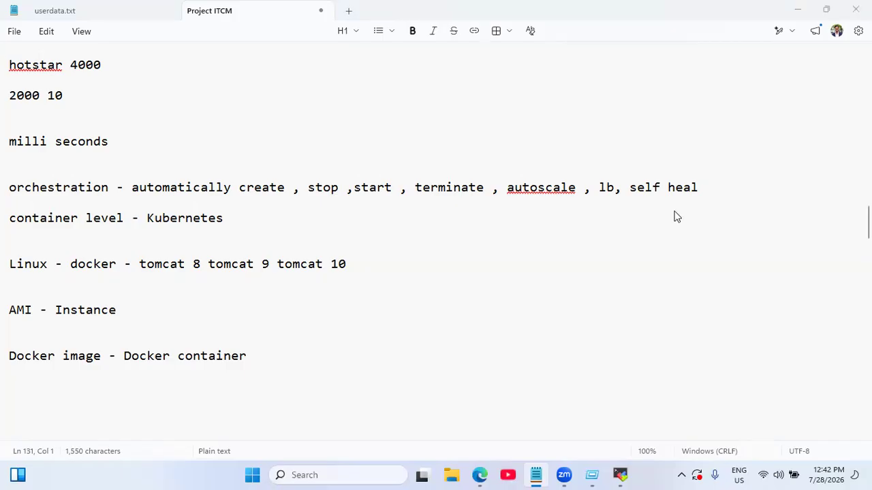
# Switch to MobaXterm and clear the terminal.
pyautogui.hotkey('alt', 'Tab')
pyautogui.write('clear')
pyautogui.press('Return')
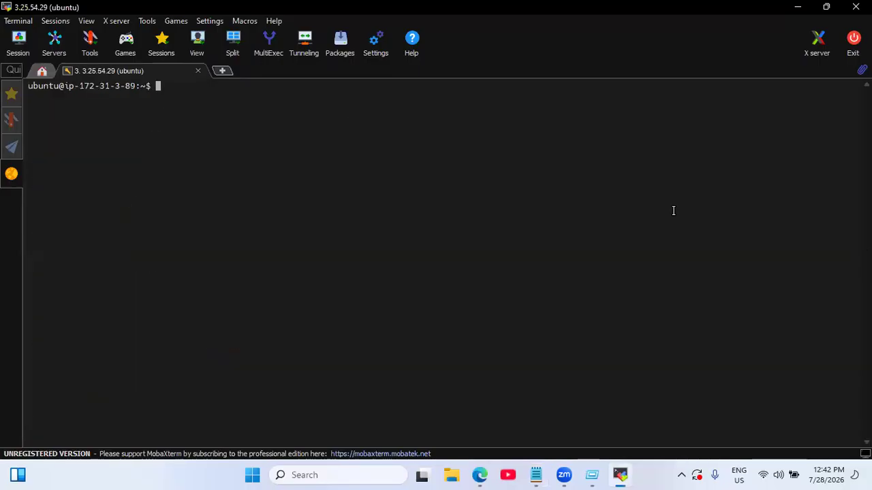
# Switch to the Notepad notes and add "docker cli - docker engine - docker registry (Docker hub)" below the Docker image line, using the spelling suggestion for "Docker hub".
pyautogui.moveTo(536, 474)
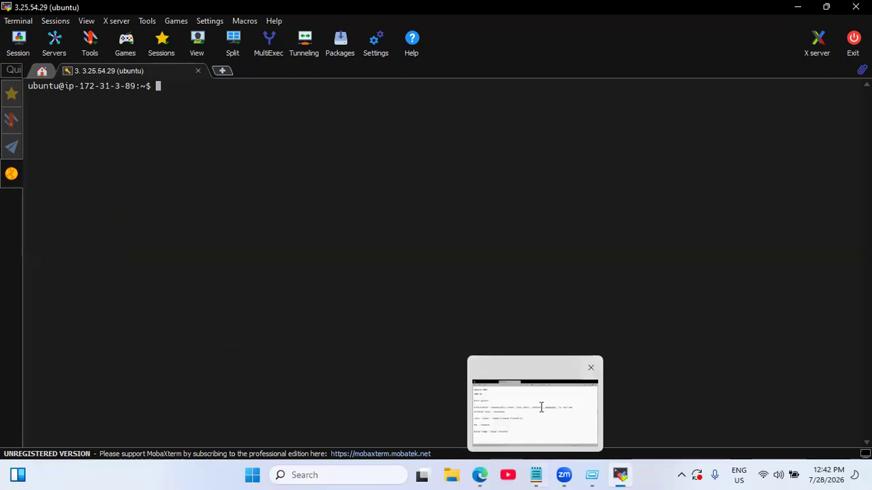
pyautogui.click(541, 408)
pyautogui.click(290, 362)
pyautogui.press('Return')
pyautogui.press('Return')
pyautogui.press('Return')
pyautogui.press('Return')
pyautogui.press('Return')
pyautogui.press('Return')
pyautogui.press('Up')
pyautogui.press('Up')
pyautogui.press('Up')
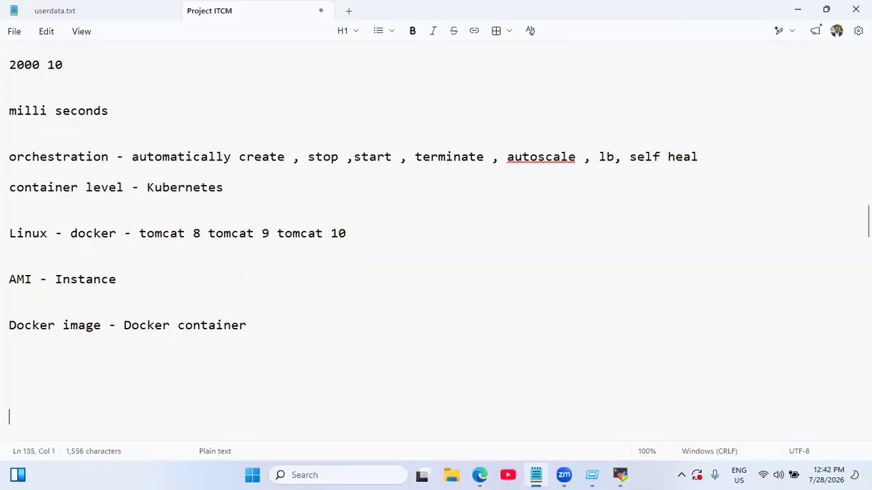
pyautogui.write('docker cli ')
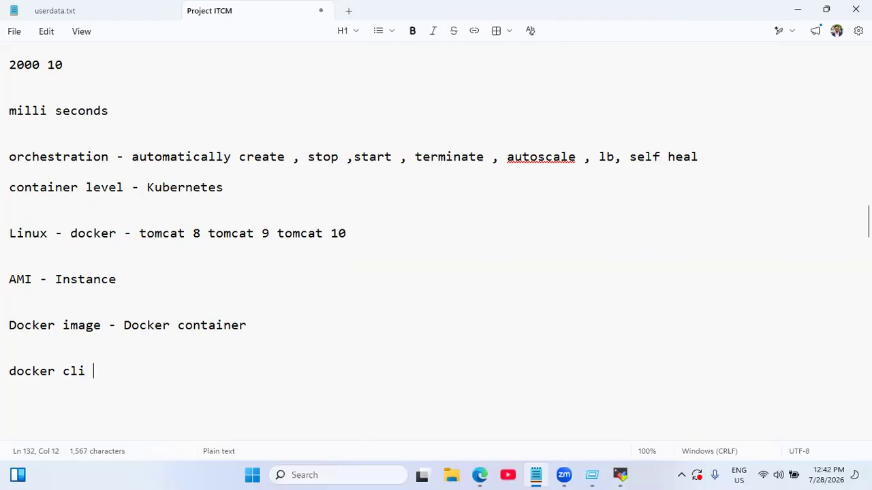
pyautogui.write('- da')
pyautogui.press('BackSpace')
pyautogui.write('ocker')
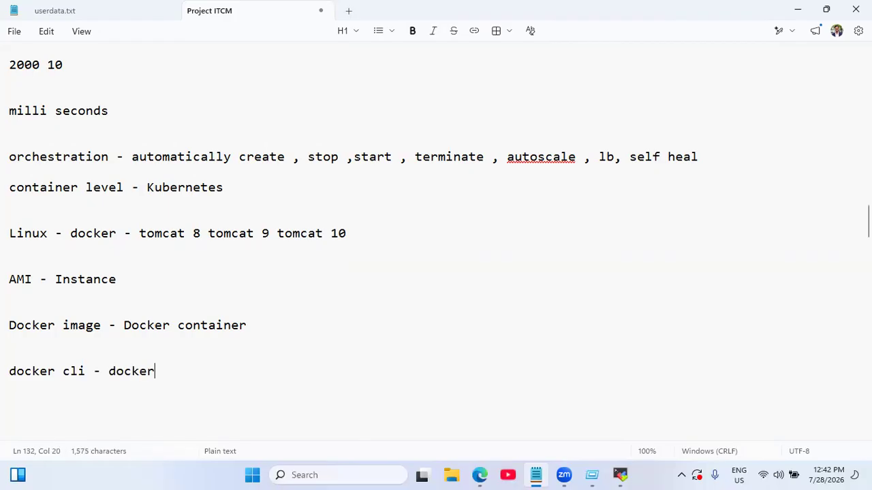
pyautogui.write(' engine - docker regis')
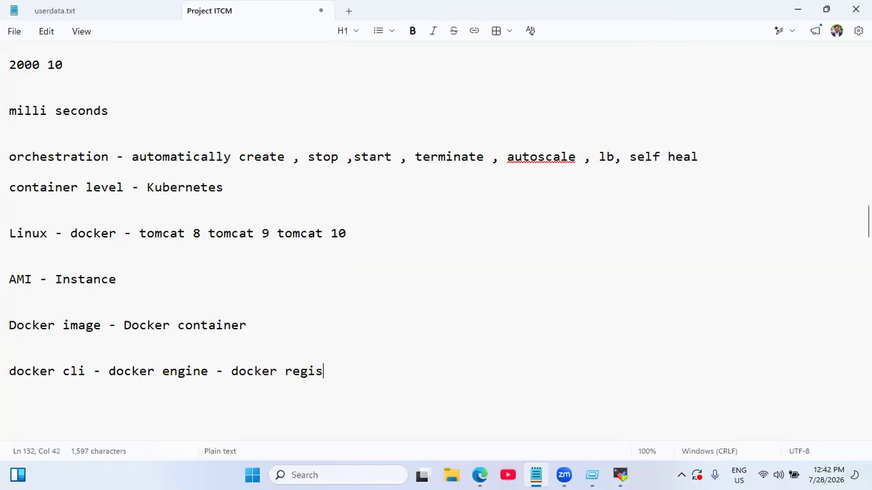
pyautogui.write('try (Docker')
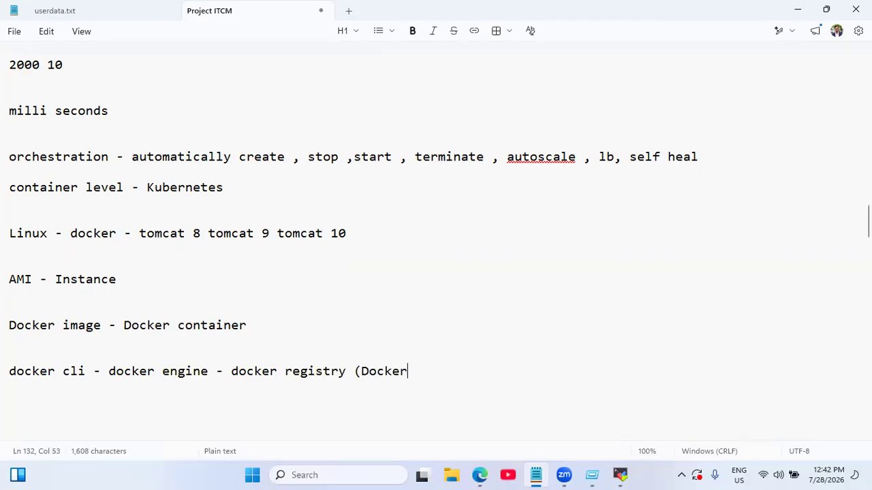
pyautogui.write('hub)')
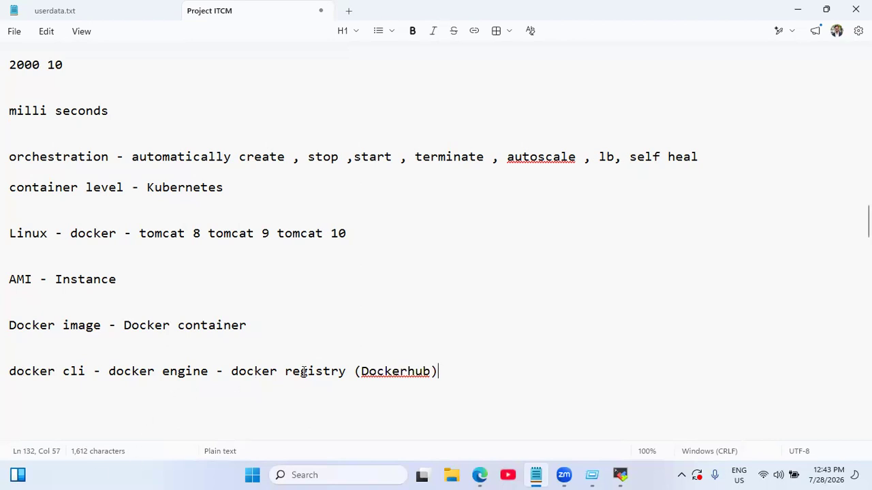
pyautogui.click(407, 374)
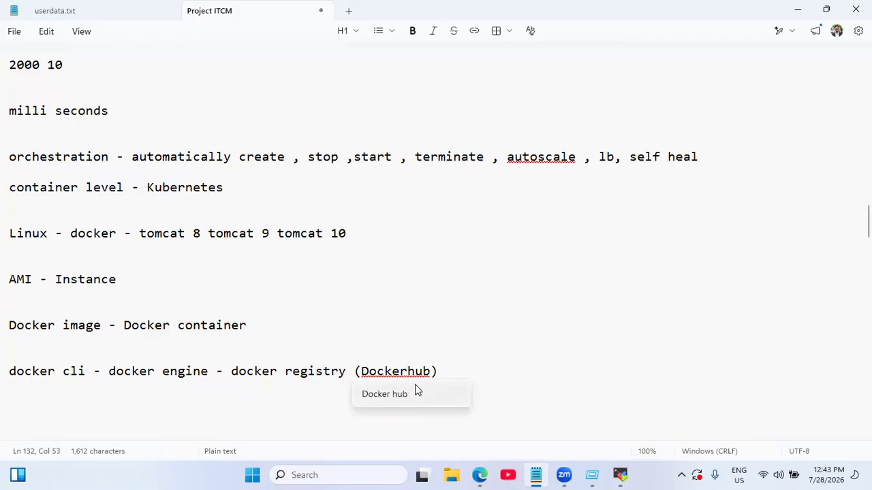
pyautogui.click(415, 387)
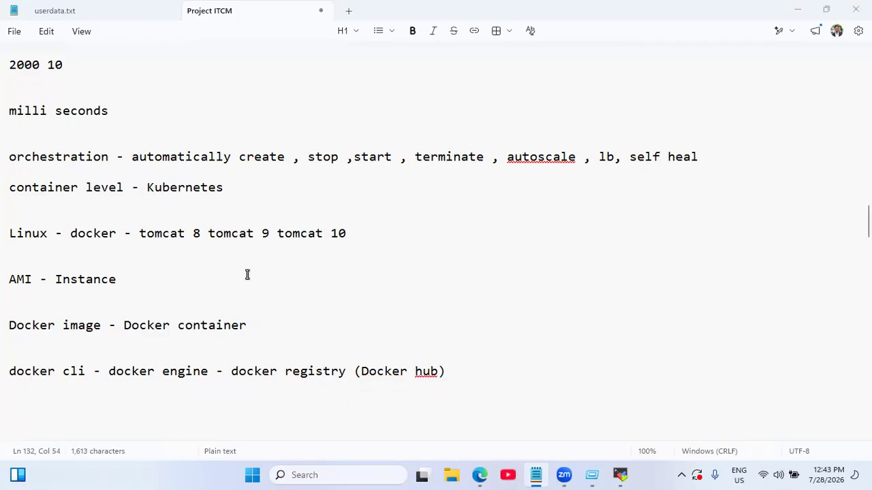
# Switch to MobaXterm and try to run the hello-world container with "docker run hello-world".
pyautogui.hotkey('alt', 'Tab')
pyautogui.write('dock')
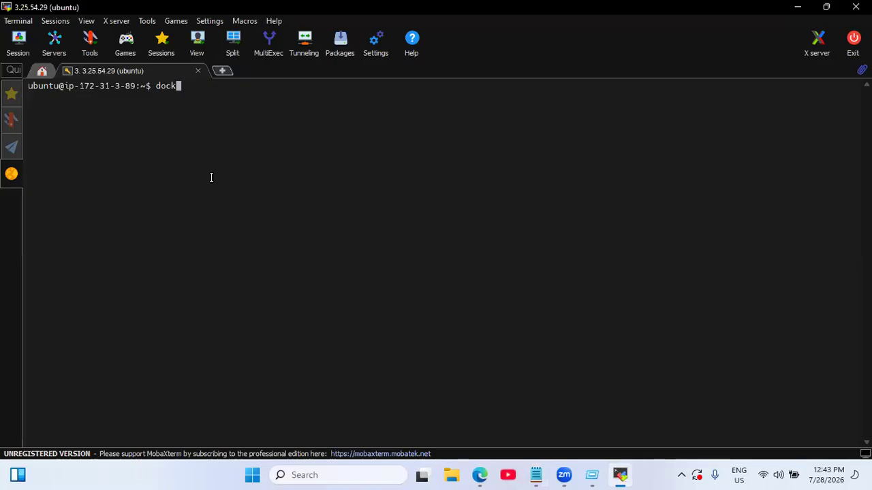
pyautogui.write('er run hello-world')
pyautogui.press('Return')
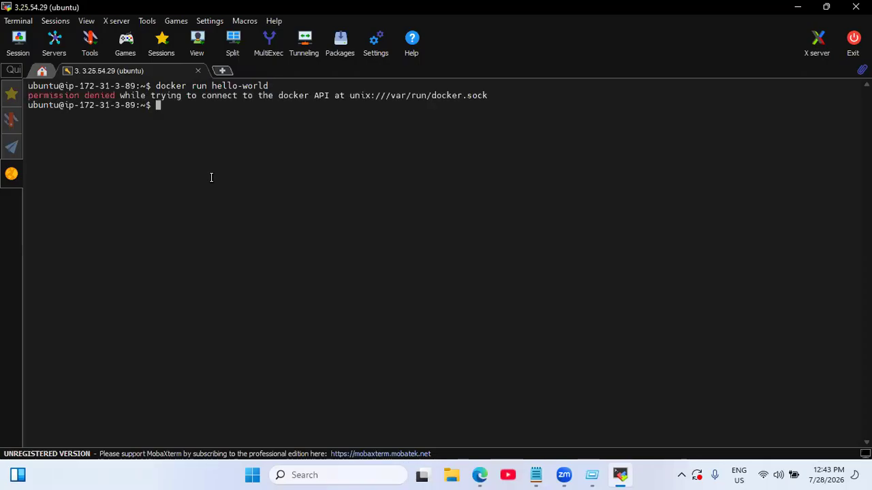
# Rerun the hello-world container with root privileges using "sudo docker run hello-world".
pyautogui.press('Up')
pyautogui.press('Left')
pyautogui.press('Left')
pyautogui.press('Left')
pyautogui.press('Left')
pyautogui.press('Left')
pyautogui.press('Left')
pyautogui.press('Left')
pyautogui.press('Left')
pyautogui.press('Left')
pyautogui.press('Left')
pyautogui.press('Left')
pyautogui.press('Left')
pyautogui.press('Left')
pyautogui.press('Left')
pyautogui.press('Left')
pyautogui.press('Left')
pyautogui.press('Left')
pyautogui.press('Left')
pyautogui.press('Left')
pyautogui.press('Left')
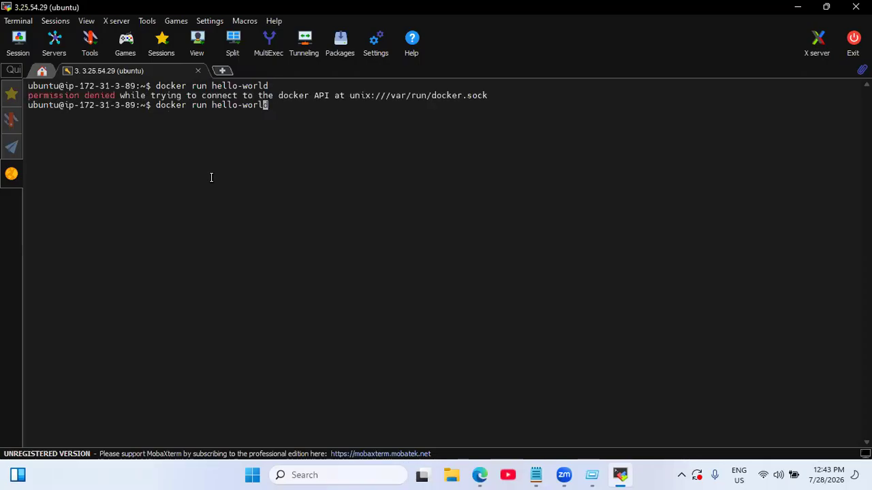
pyautogui.write('sdu')
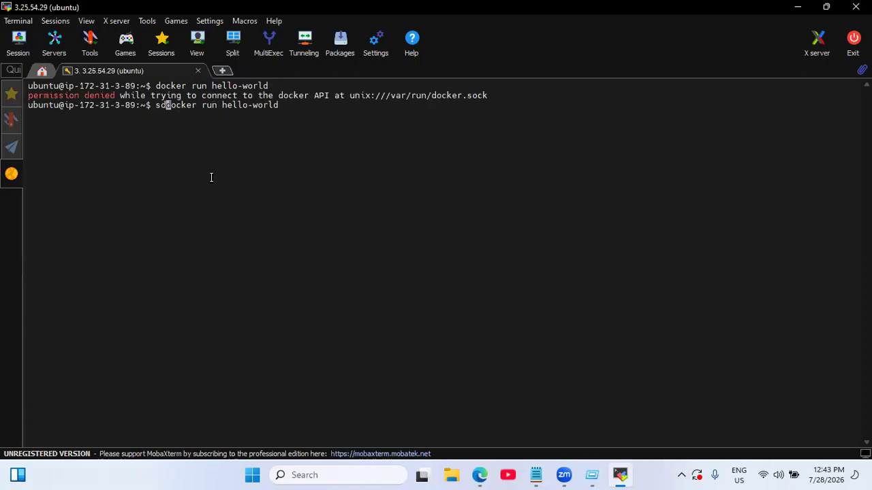
pyautogui.press('BackSpace')
pyautogui.press('BackSpace')
pyautogui.press('BackSpace')
pyautogui.press('BackSpace')
pyautogui.write('sudo')
pyautogui.press('Return')
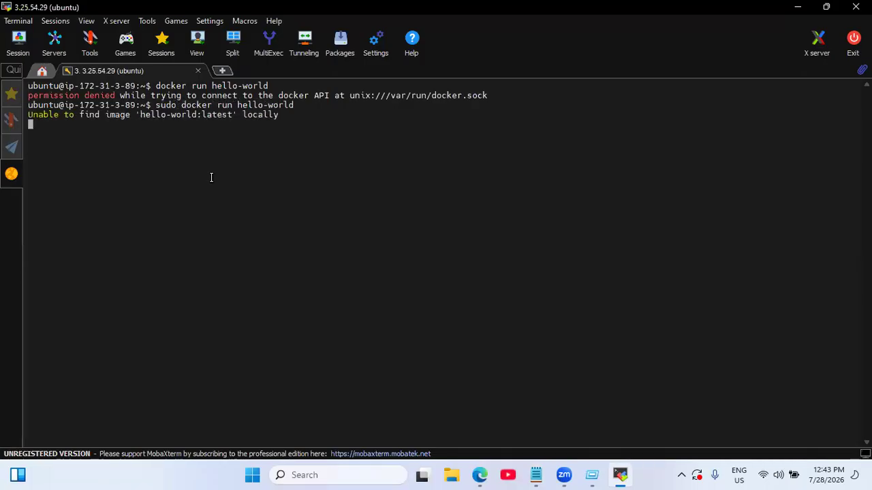
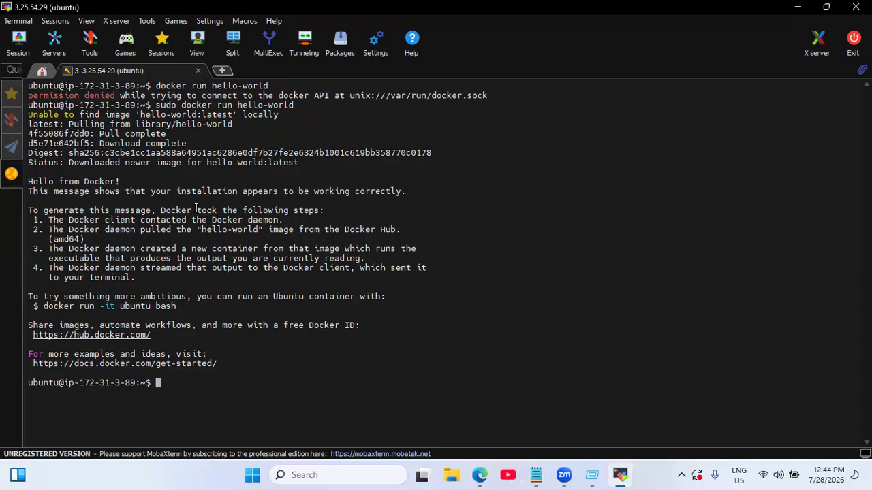
# Try to run a detached nginx container with "docker run --name mynginx -p 8080:80 -d nginx".
pyautogui.write('docker run --name m')
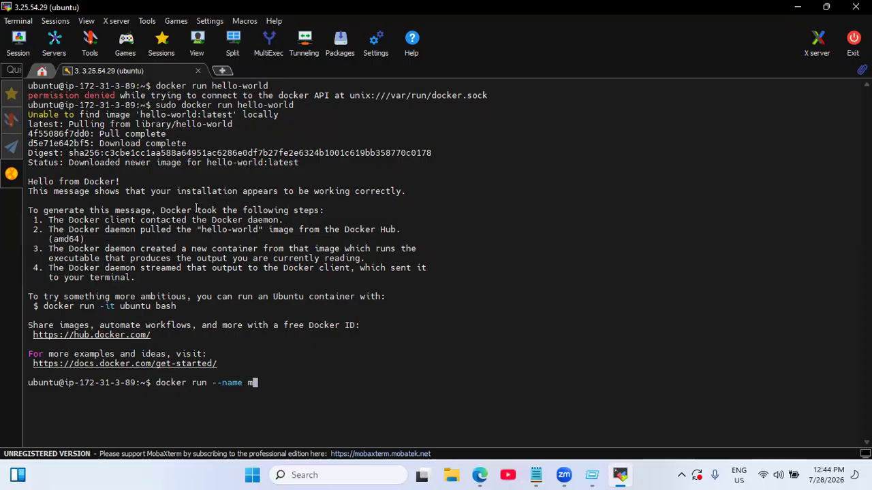
pyautogui.write('ynginx -p 8080')
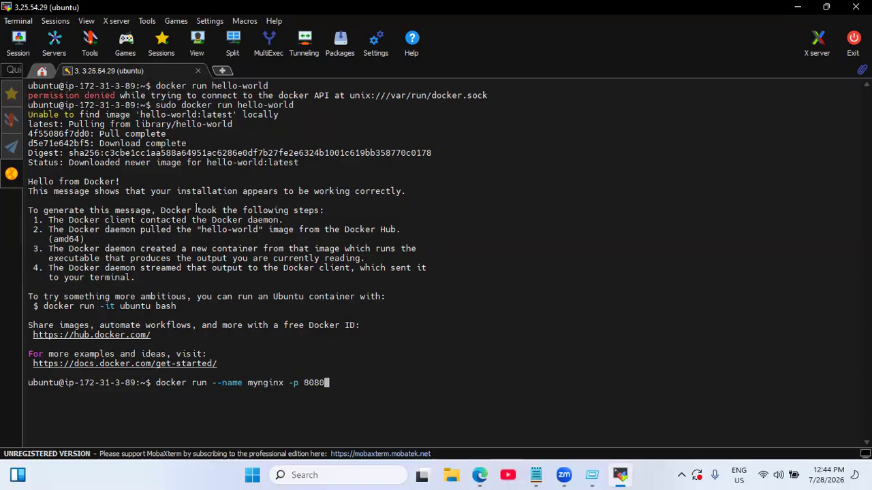
pyautogui.write(':80 -d nginx')
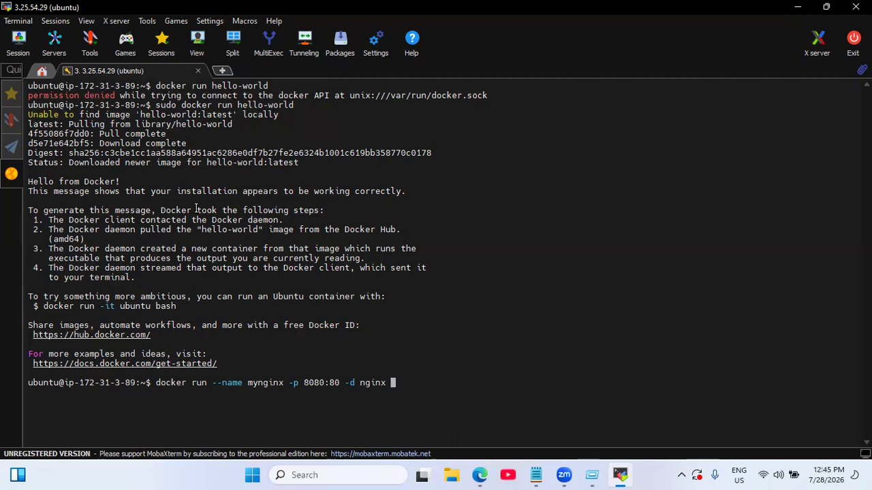
pyautogui.press('Return')
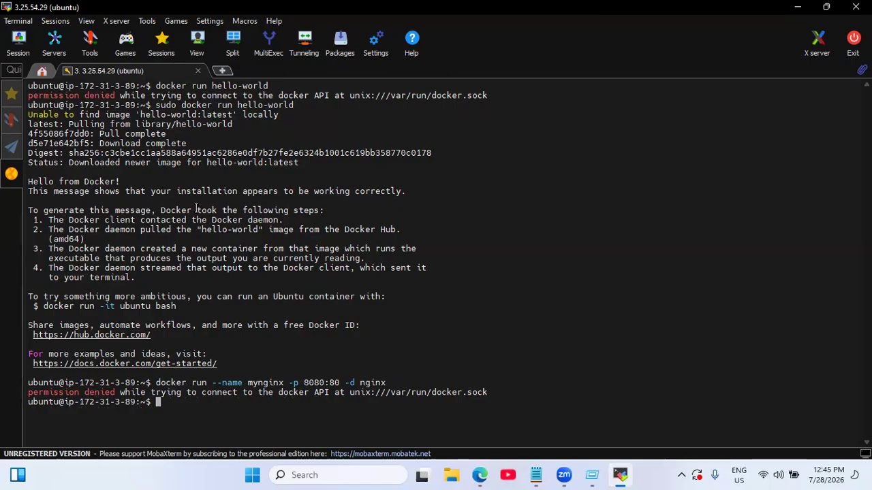
# Rerun the mynginx container command with sudo, keeping the 8080:80 port mapping and detached mode.
pyautogui.press('Up')
pyautogui.press('Home')
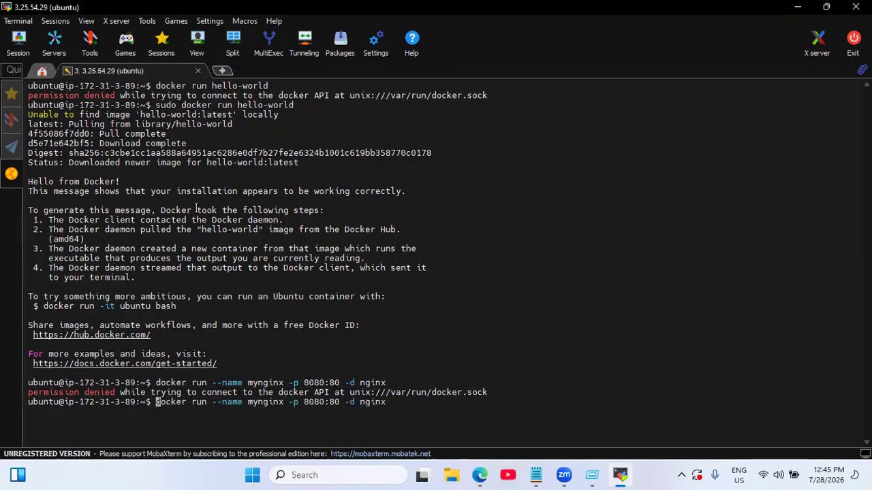
pyautogui.write('sudo')
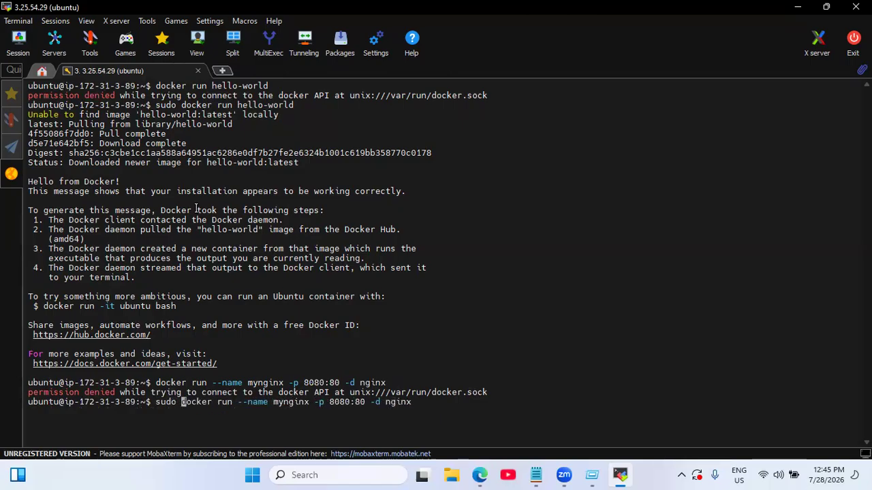
pyautogui.press('Return')
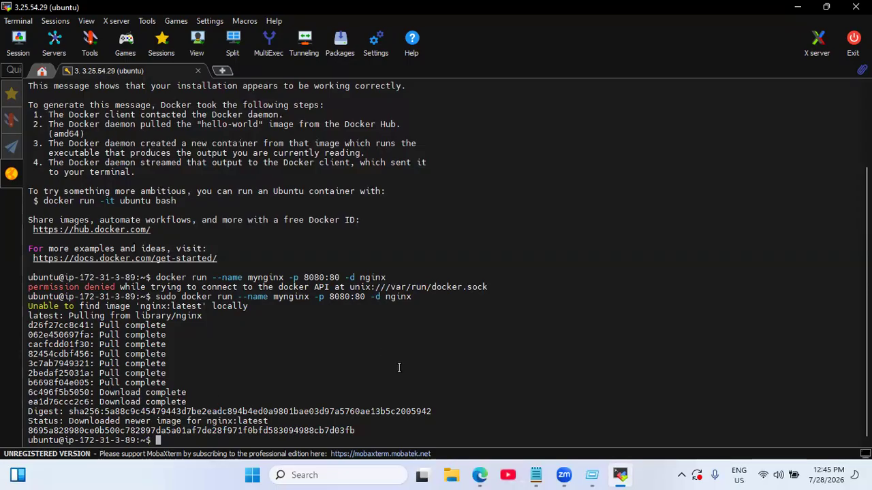
# Switch to the AWS console in the browser and open the EC2 dashboard.
pyautogui.click(480, 475)
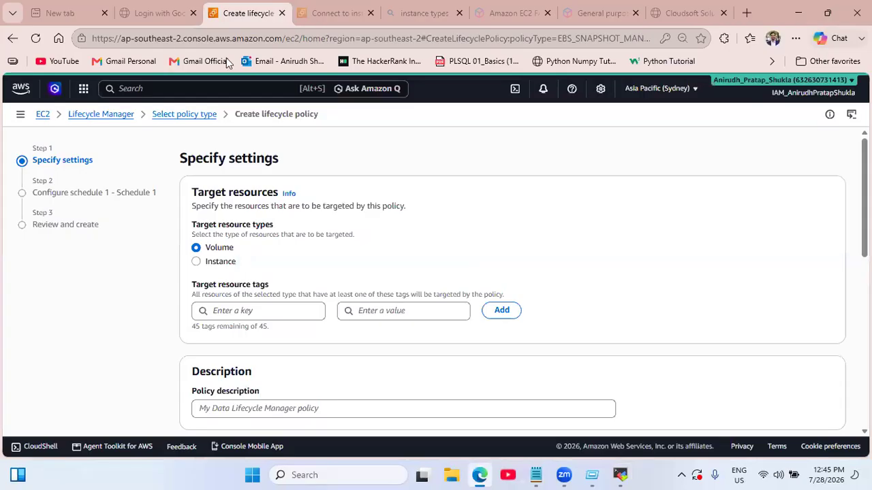
pyautogui.click(42, 115)
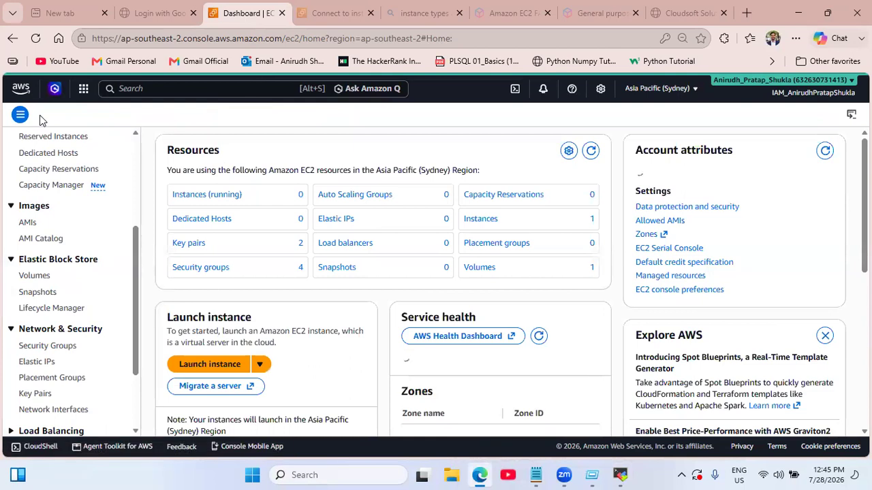
# Switch to the Notepad notes and add the port mapping line "-p 8080:80" below the docker registry line.
pyautogui.click(535, 474)
pyautogui.press('Return')
pyautogui.press('Return')
pyautogui.press('Return')
pyautogui.press('Return')
pyautogui.press('Return')
pyautogui.press('Return')
pyautogui.press('Return')
pyautogui.press('Return')
pyautogui.press('Return')
pyautogui.press('Return')
pyautogui.press('Return')
pyautogui.press('Return')
pyautogui.press('Return')
pyautogui.press('Return')
pyautogui.press('Return')
pyautogui.press('Return')
pyautogui.press('Return')
pyautogui.press('Return')
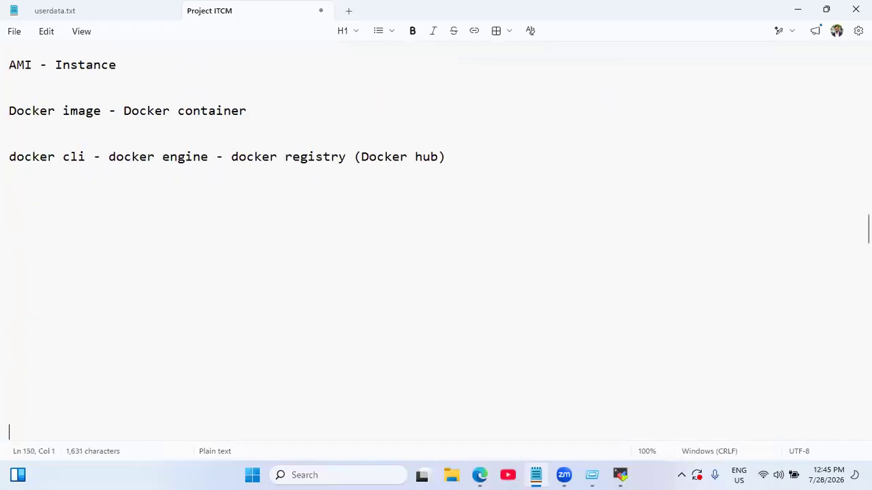
pyautogui.click(50, 197)
pyautogui.write('-p 8080')
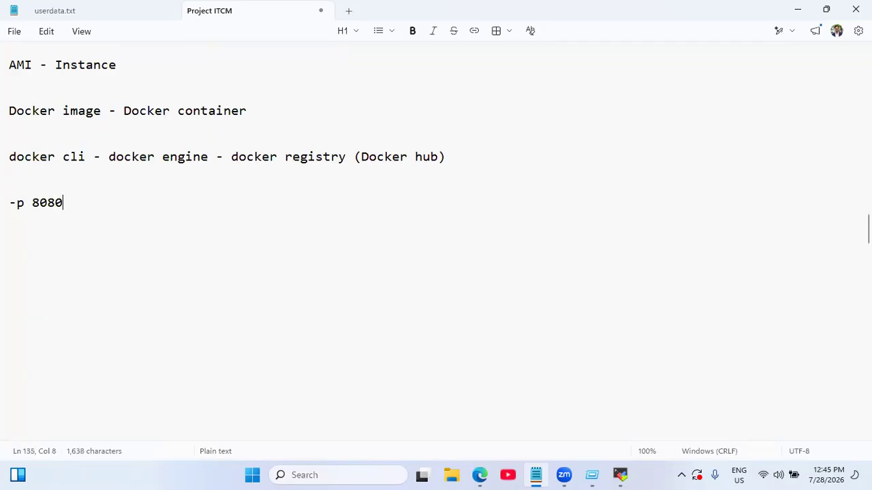
pyautogui.write(':80')
pyautogui.press('Return')
pyautogui.press('Return')
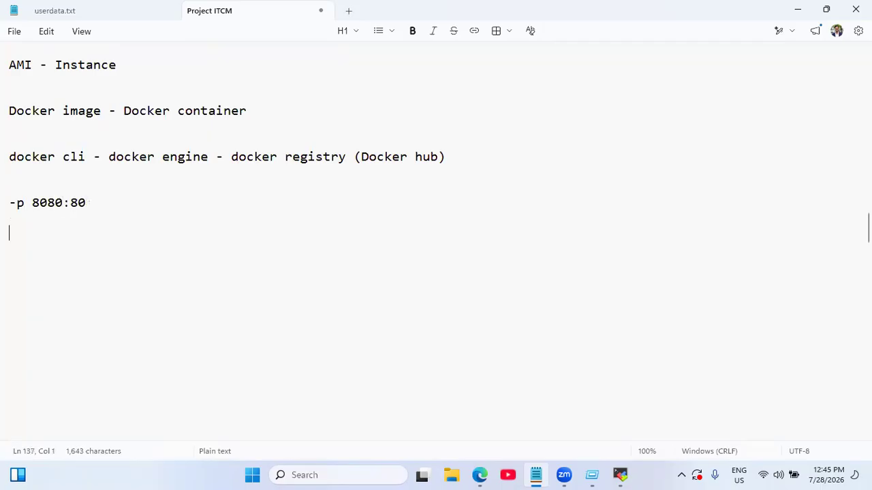
# Explain the mapping below it with the lines "8080 - host port", "80 - container port" and "8080 - 80".
pyautogui.write('8')
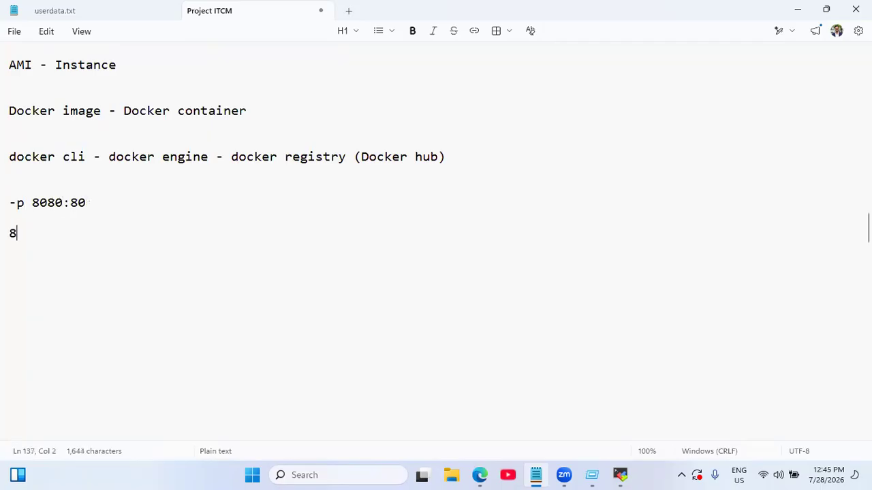
pyautogui.write('080 - host port')
pyautogui.press('Return')
pyautogui.press('Return')
pyautogui.write('80 ')
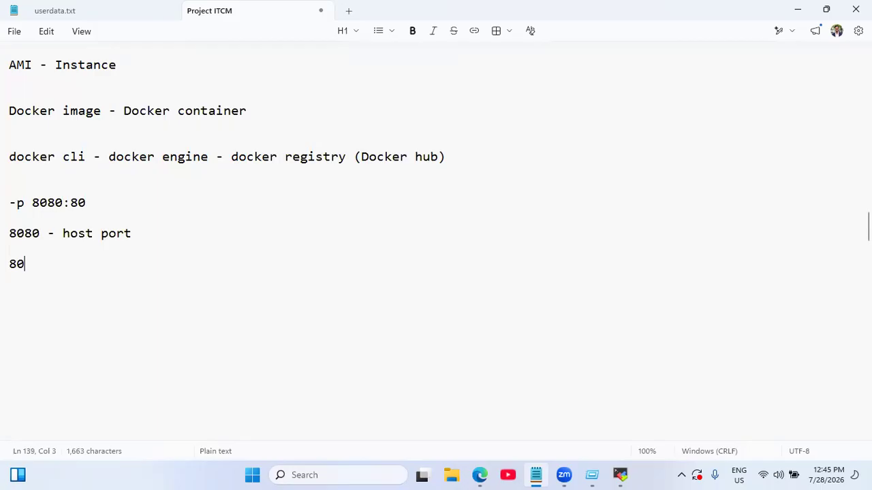
pyautogui.write('- cont')
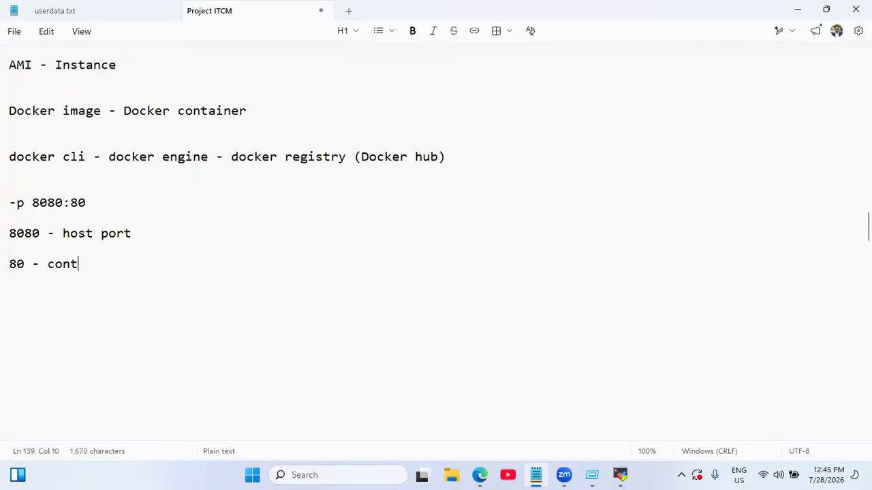
pyautogui.write('ainer port')
pyautogui.press('Return')
pyautogui.press('Return')
pyautogui.press('Return')
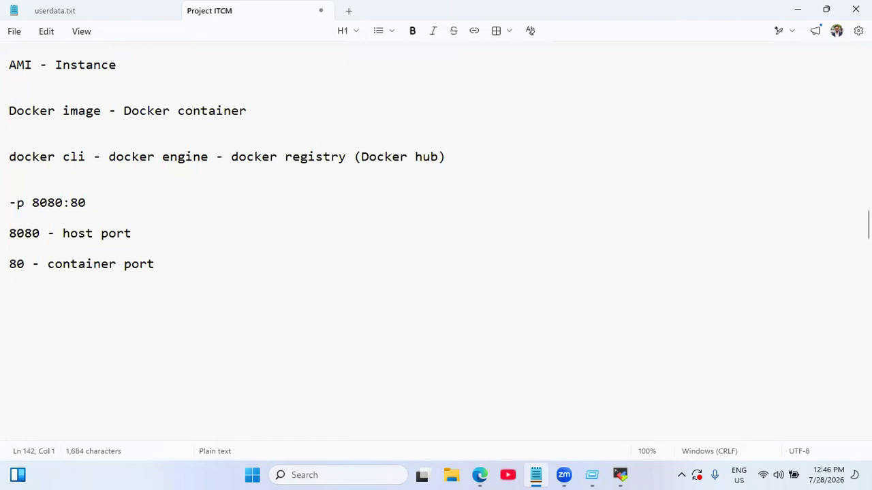
pyautogui.write('80')
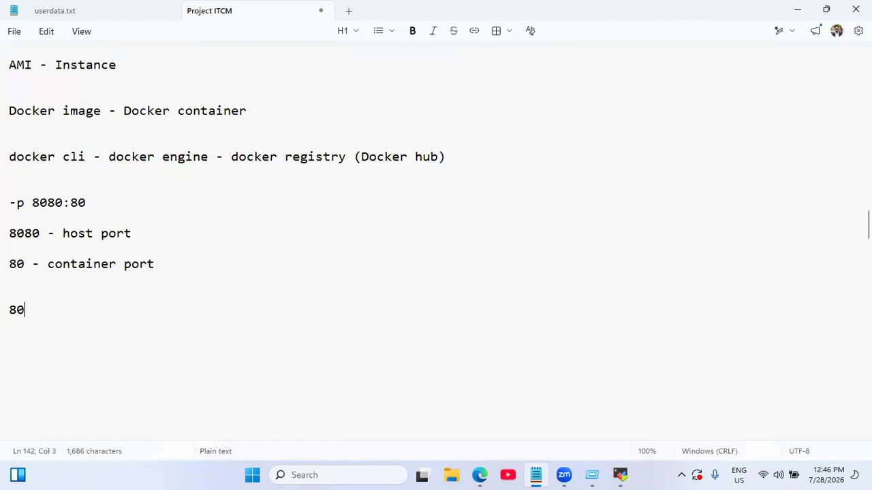
pyautogui.write('80 - 80')
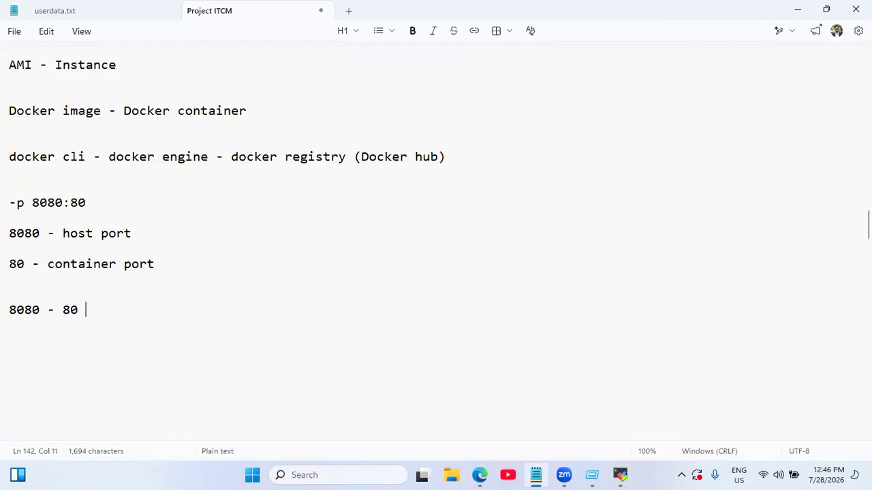
# Switch to the AWS console and open the security group attached to the running instance wiprosrv001.
pyautogui.hotkey('alt', 'Tab')
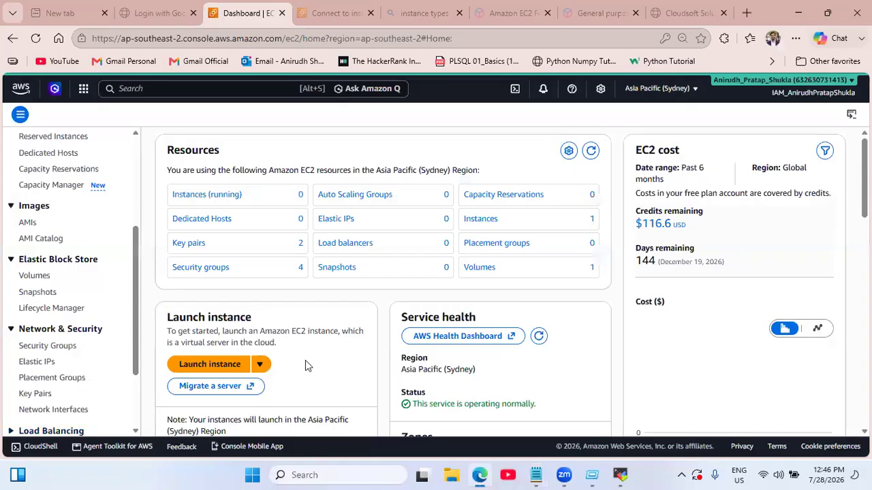
pyautogui.click(197, 202)
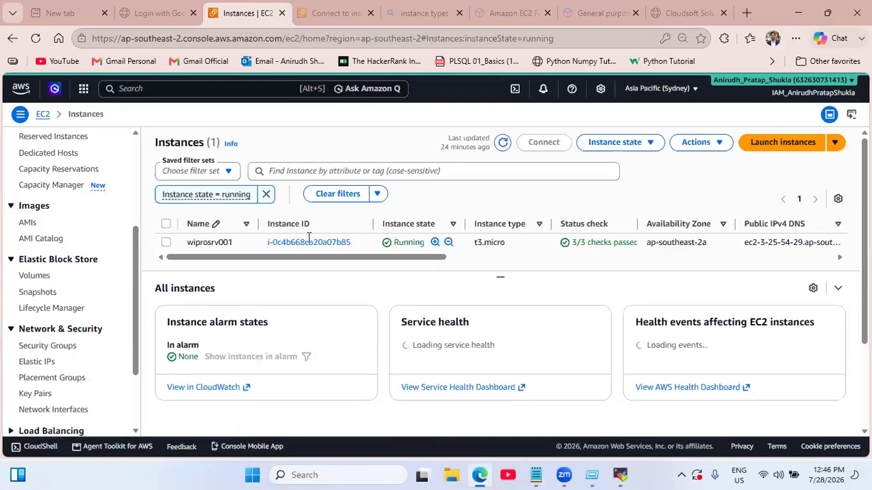
pyautogui.click(306, 243)
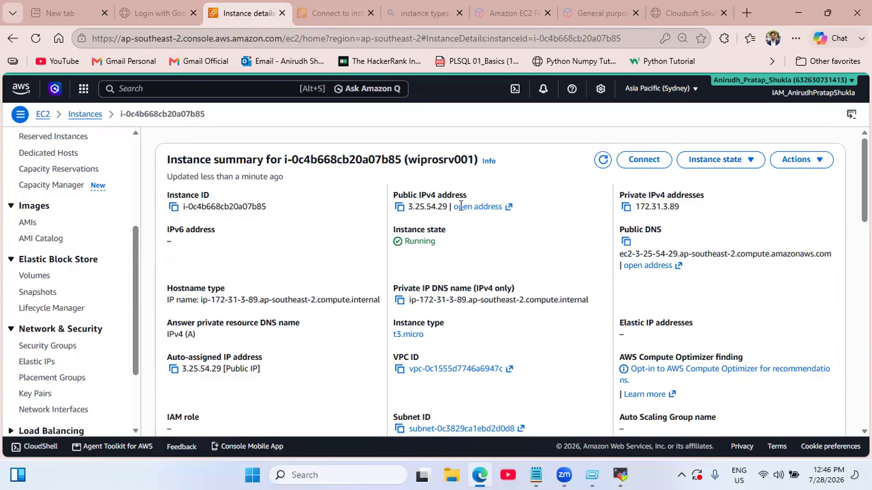
pyautogui.scroll(-6, 545, 249)
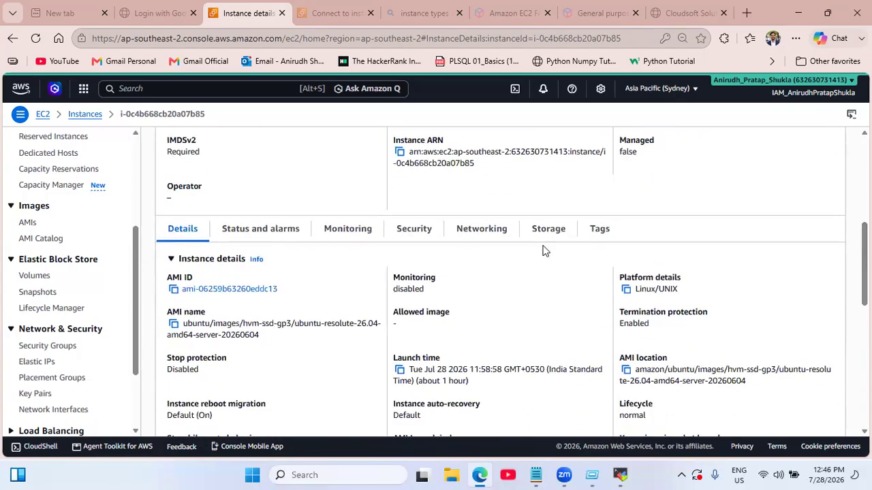
pyautogui.click(412, 230)
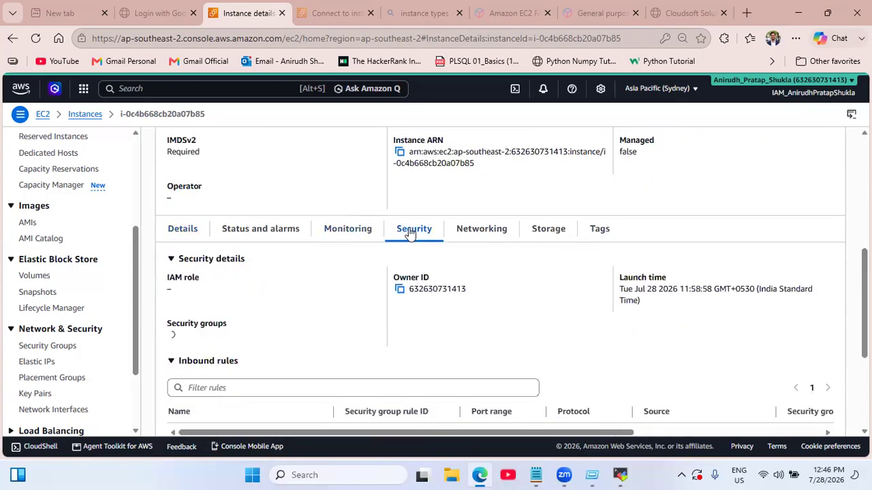
pyautogui.click(278, 342)
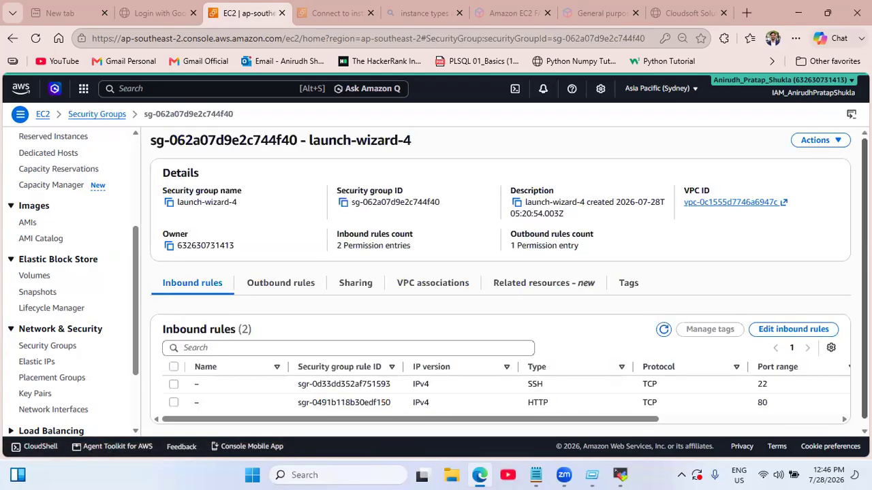
# Add and save a Custom TCP inbound rule for port 8080 with source Anywhere-IPv4 in the launch-wizard-4 security group.
pyautogui.click(776, 329)
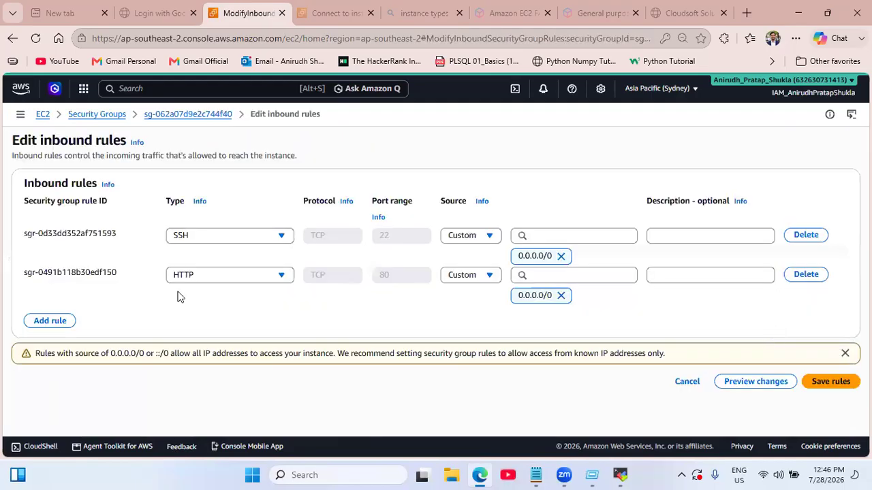
pyautogui.click(50, 320)
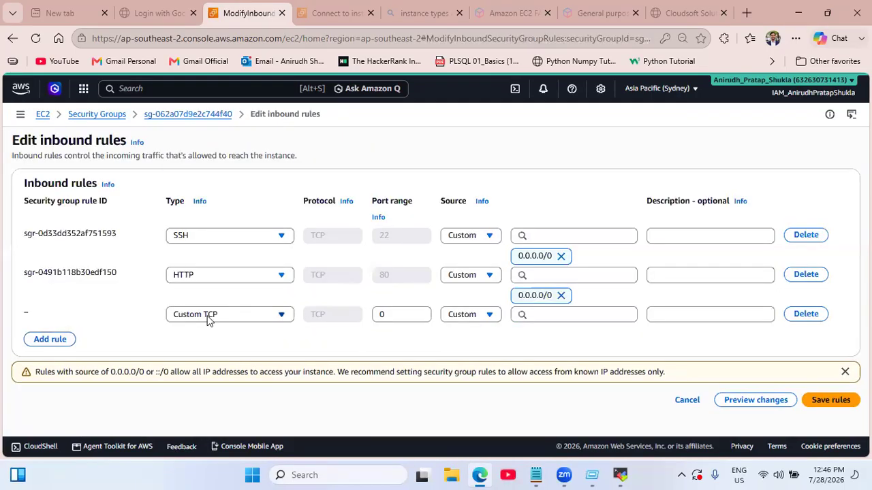
pyautogui.click(416, 314)
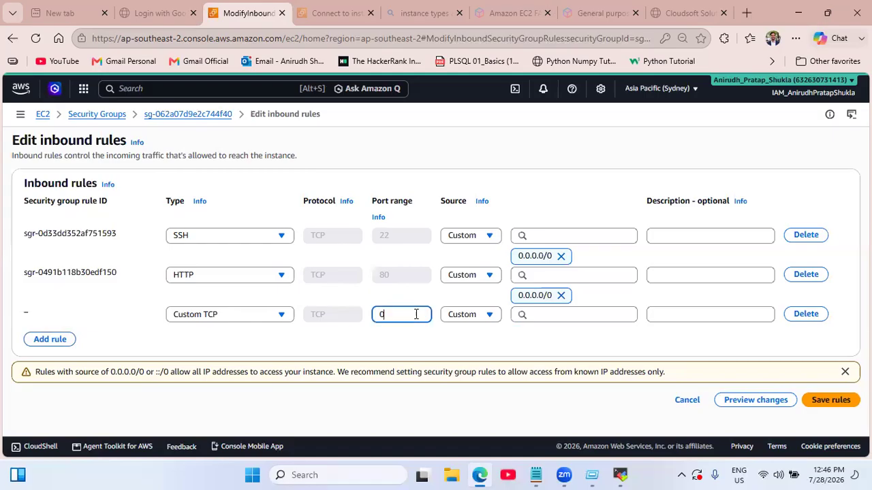
pyautogui.press('BackSpace')
pyautogui.write('8080')
pyautogui.click(467, 319)
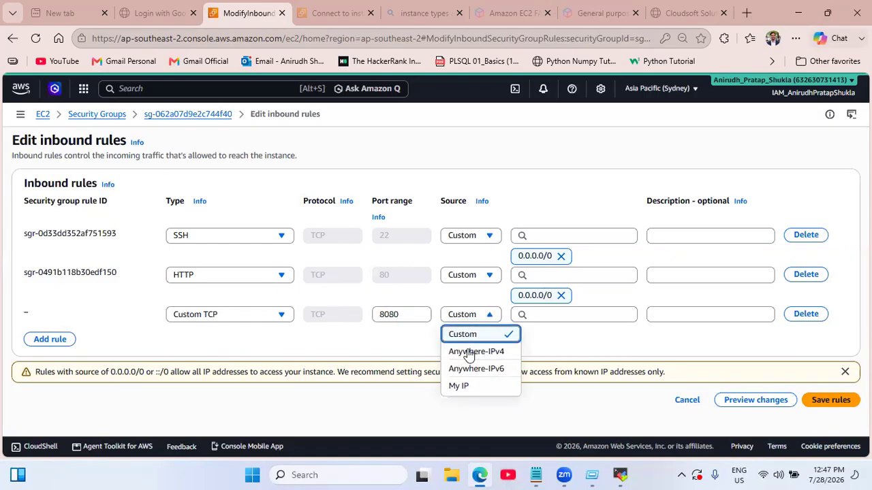
pyautogui.click(468, 351)
pyautogui.click(822, 421)
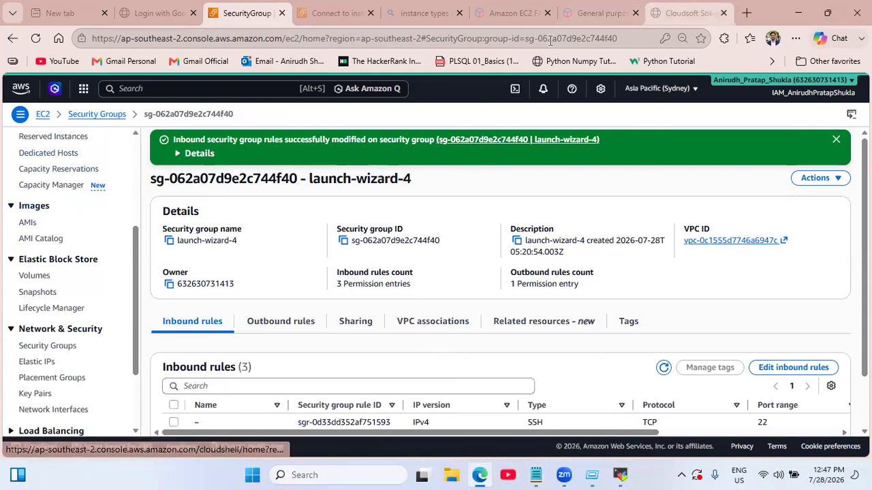
# Open the details of the running instance wiprosrv001 in the EC2 console and copy its public IPv4 address.
pyautogui.click(683, 12)
pyautogui.click(234, 35)
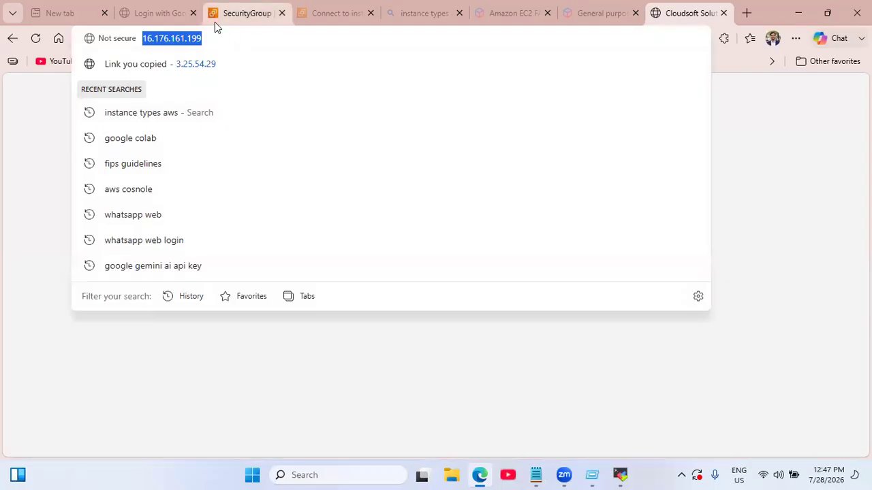
pyautogui.click(42, 116)
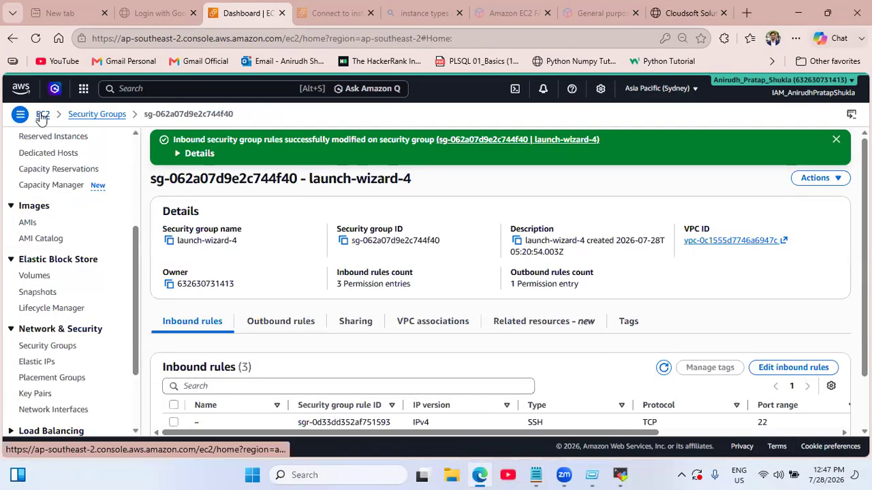
pyautogui.click(199, 195)
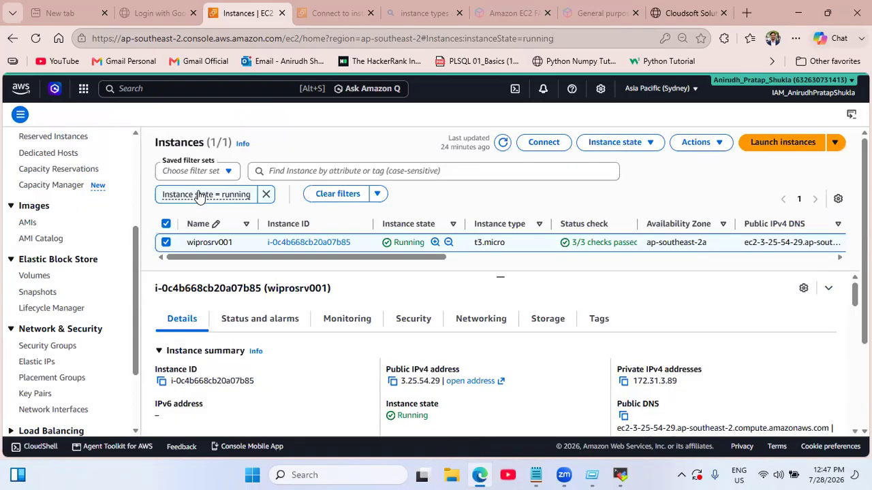
pyautogui.click(294, 248)
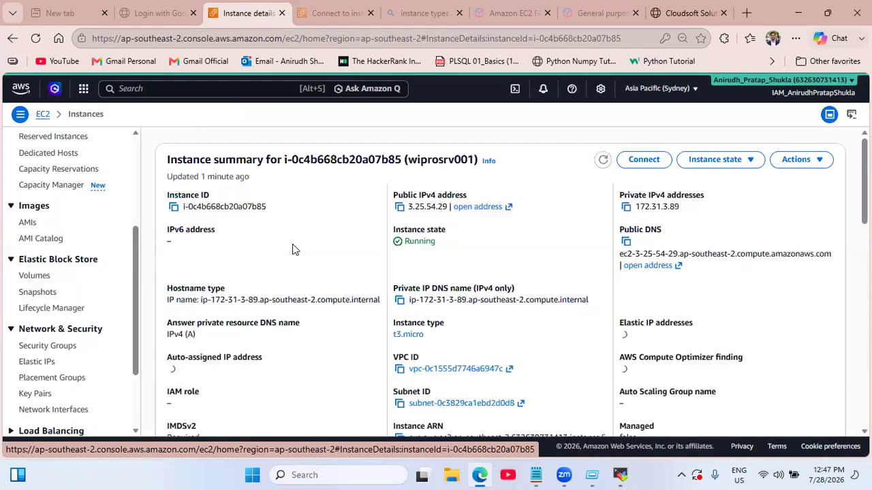
pyautogui.click(400, 207)
pyautogui.click(685, 13)
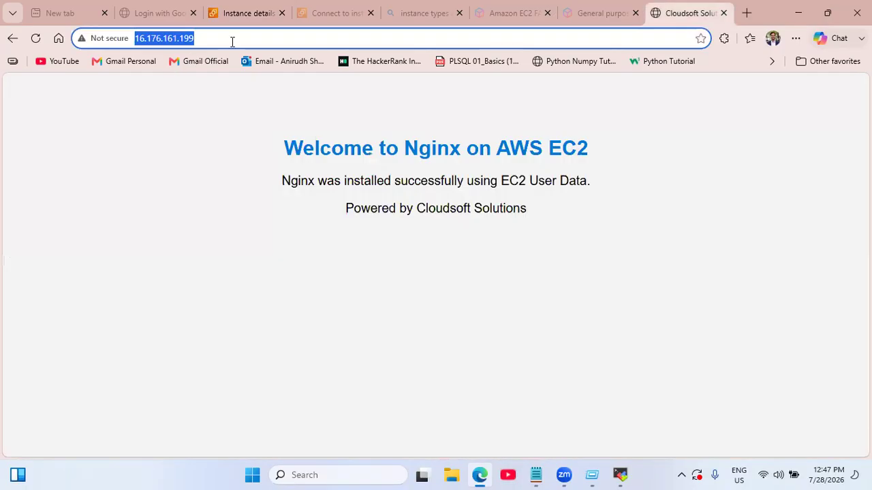
pyautogui.hotkey('ctrl', 'v')
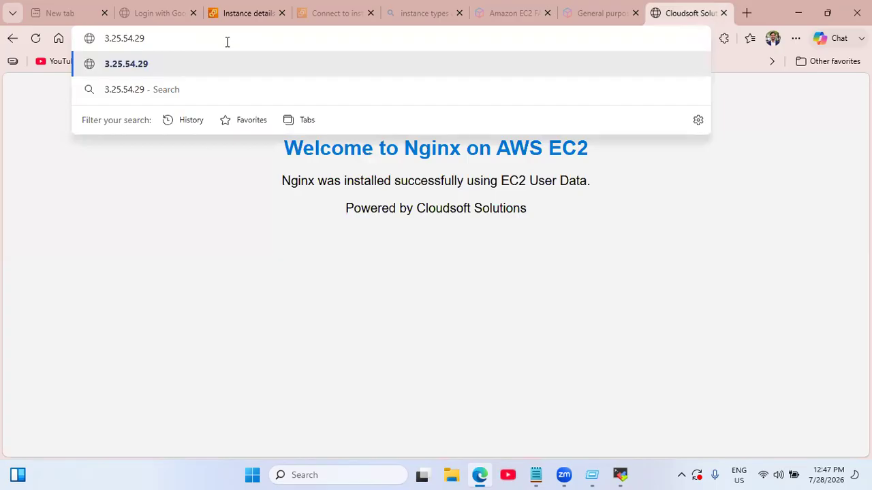
pyautogui.press('Return')
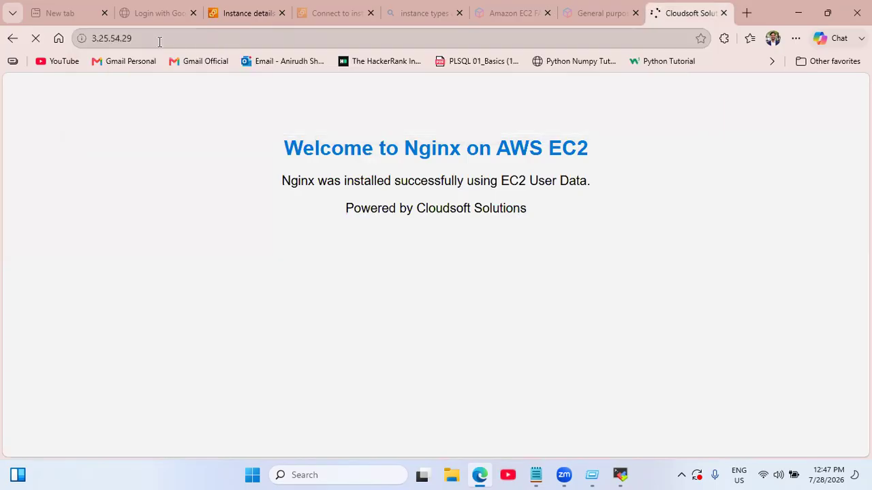
pyautogui.click(188, 39)
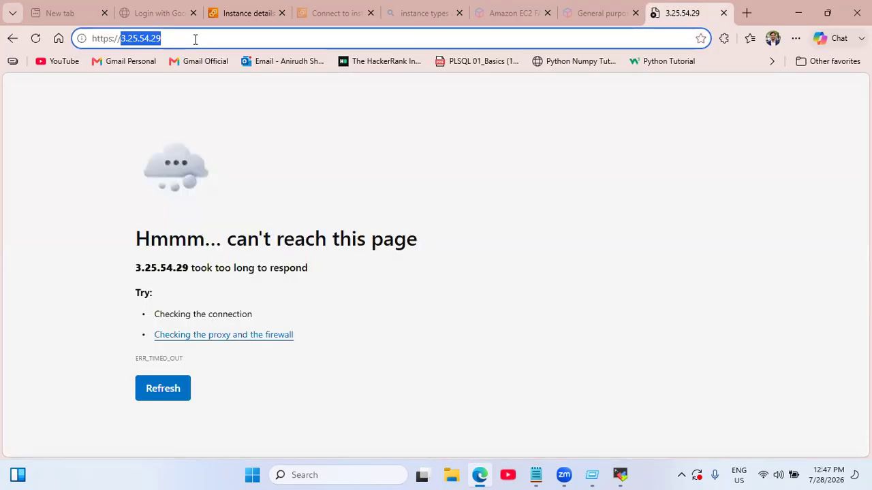
pyautogui.press('Return')
pyautogui.click(195, 39)
pyautogui.write(':8080')
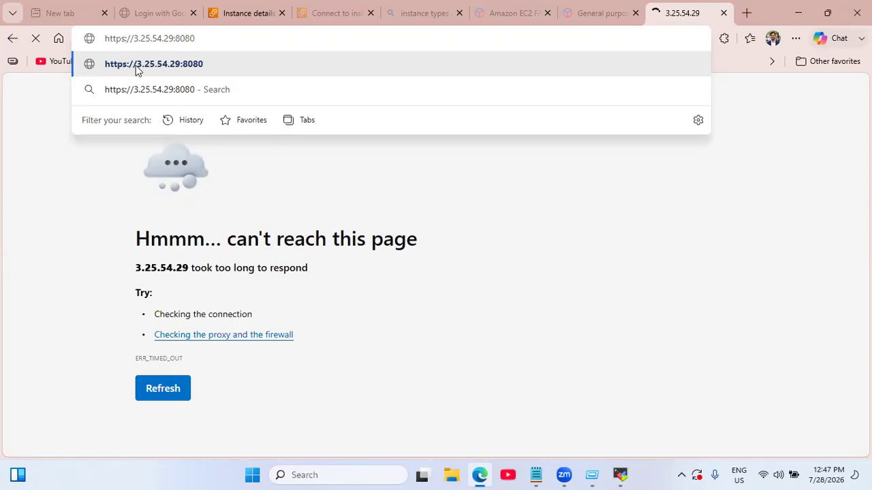
pyautogui.press('BackSpace')
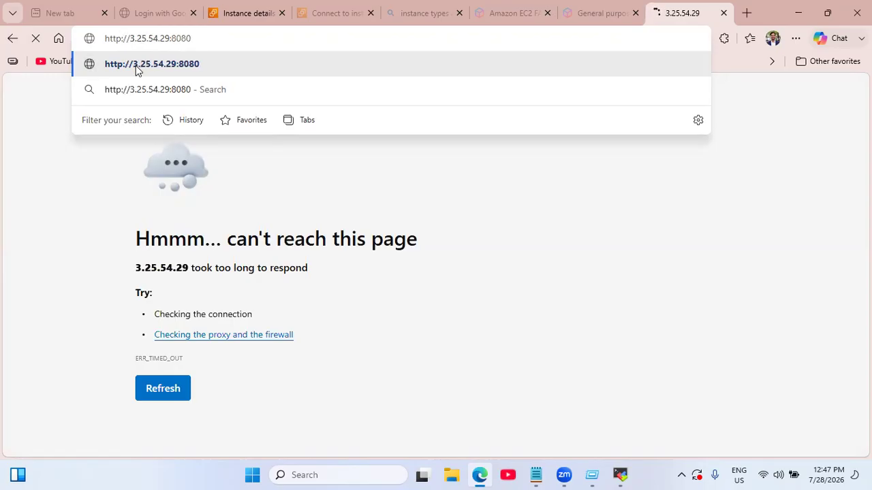
pyautogui.press('Return')
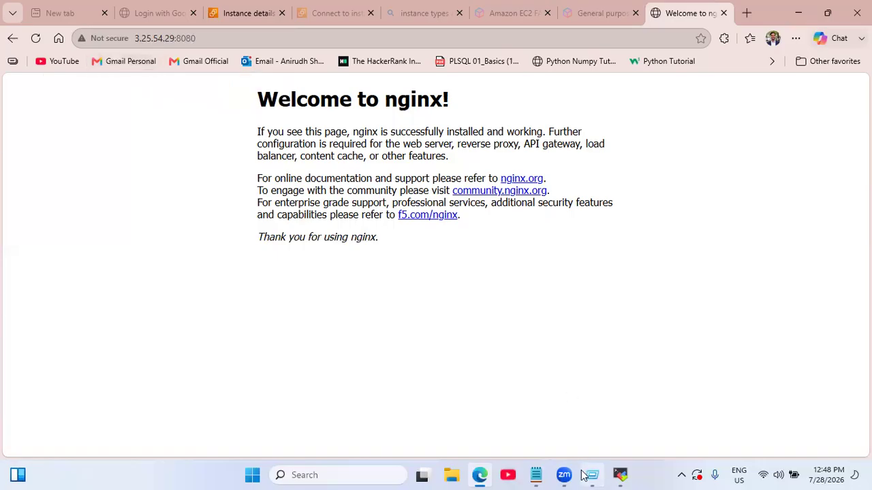
# Switch to the MobaXterm terminal, clear it, and try to run "docker run --name mytomcat -p 8081:8080 -d tomcat:8".
pyautogui.click(538, 476)
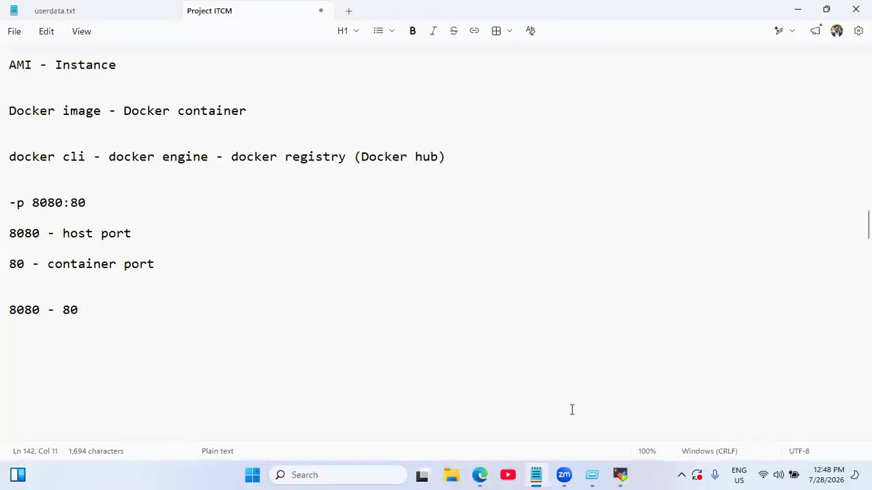
pyautogui.click(620, 476)
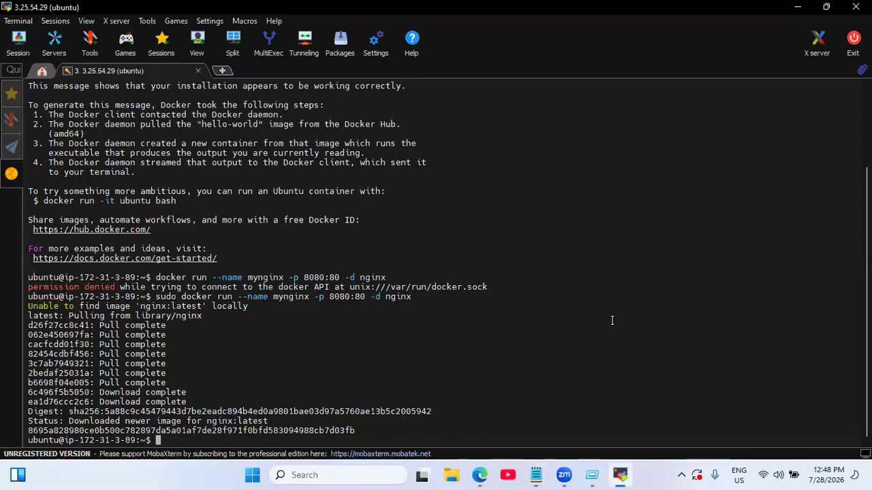
pyautogui.write('clear')
pyautogui.press('Return')
pyautogui.write('docker ')
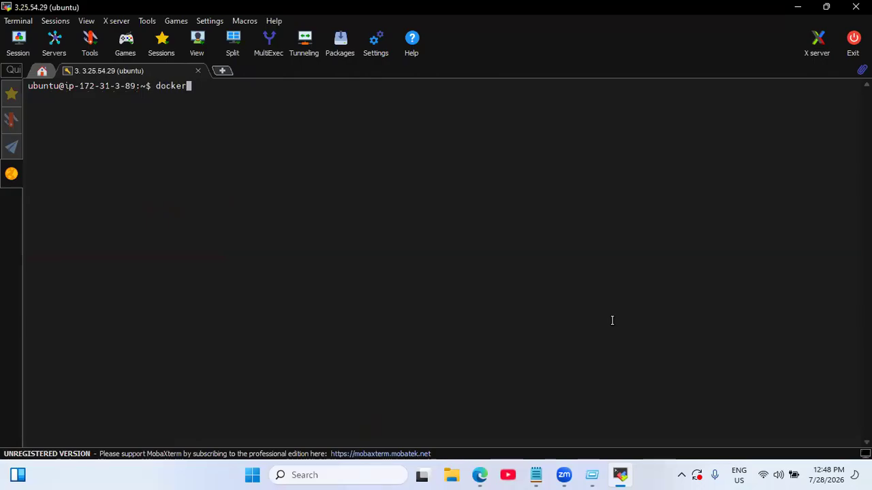
pyautogui.write('run --name m')
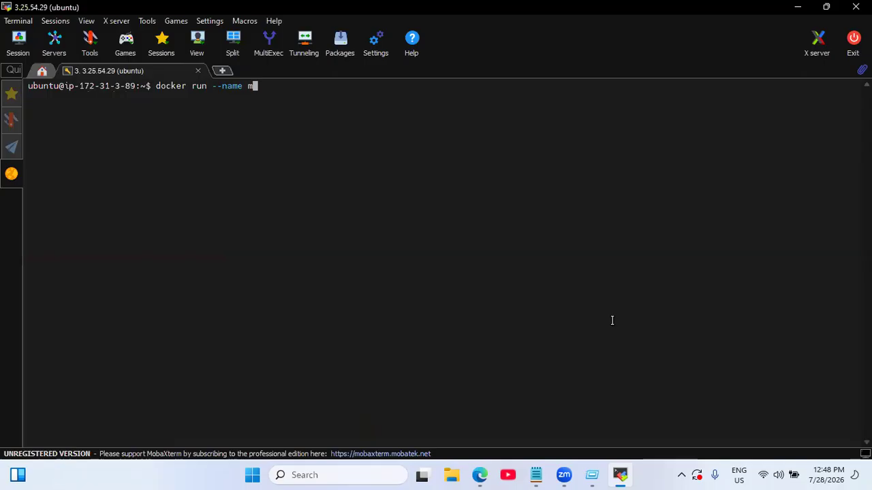
pyautogui.write('ytomcat ')
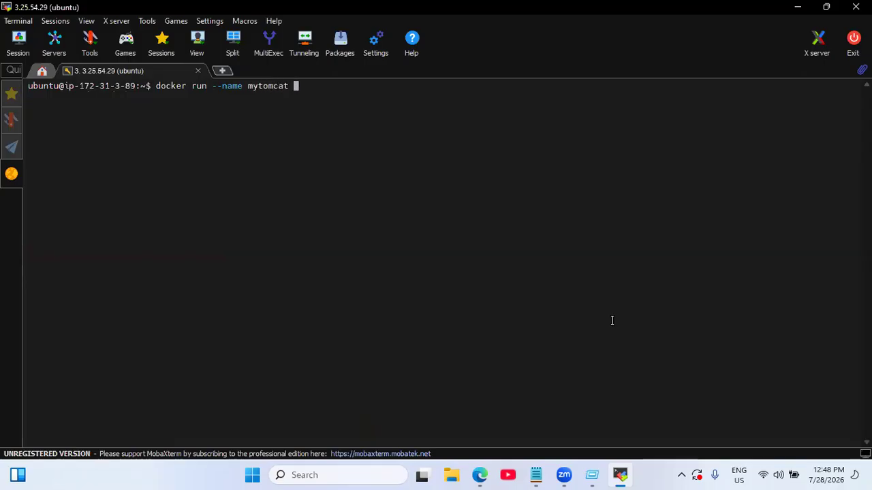
pyautogui.write('-p 8081')
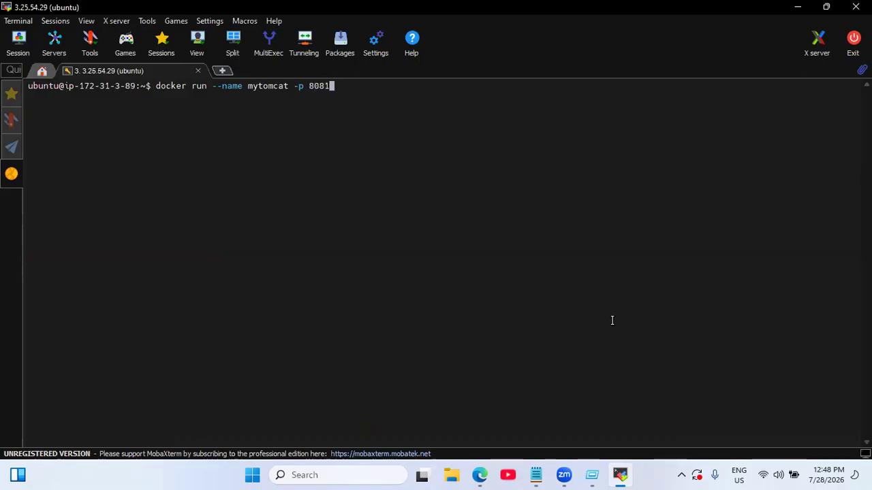
pyautogui.write(':8080 -d tomcat:8')
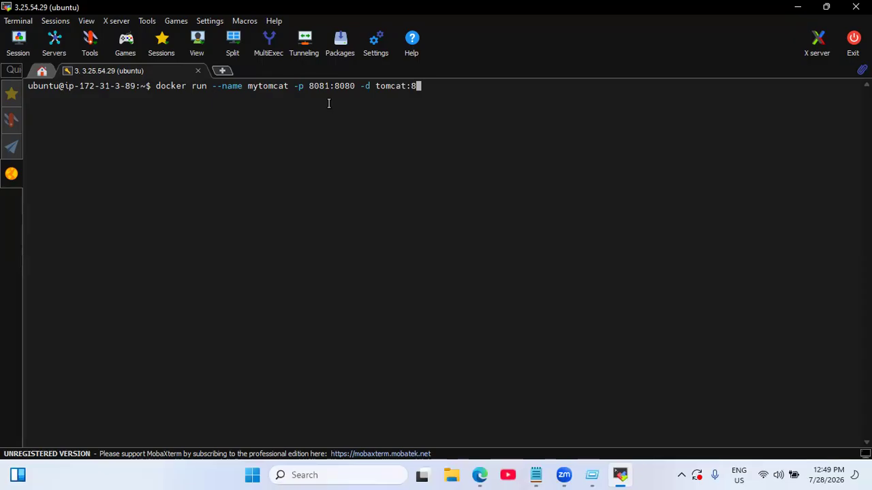
pyautogui.press('Return')
# Rerun the mytomcat container command with sudo: "sudo docker run --name mytomcat -p 8081:8080 -d tomcat:8".
pyautogui.press('Up')
pyautogui.press('Home')
pyautogui.write('sudo')
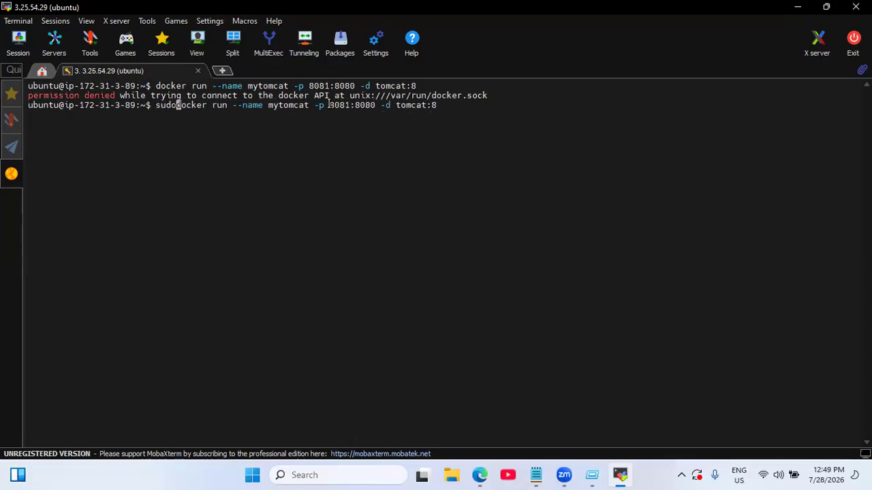
pyautogui.press('Return')
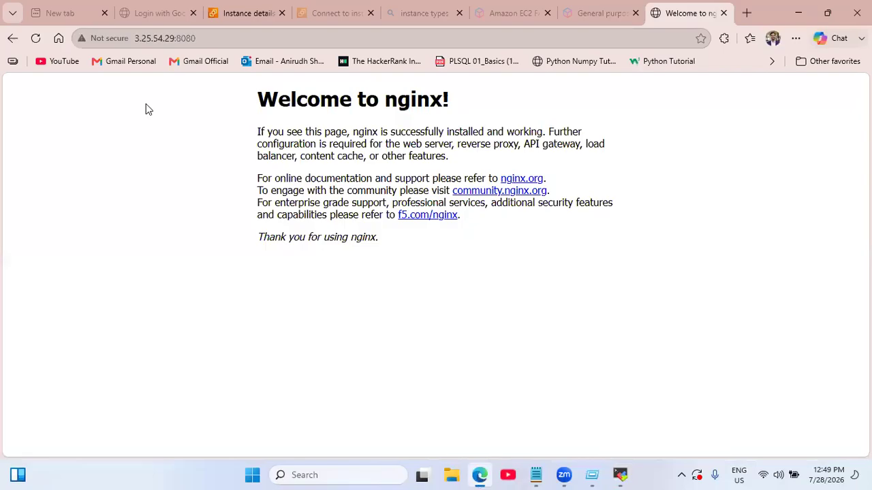
# Switch to the AWS console and open the launch-wizard-4 security group from the security details of wiprosrv001.
pyautogui.click(245, 13)
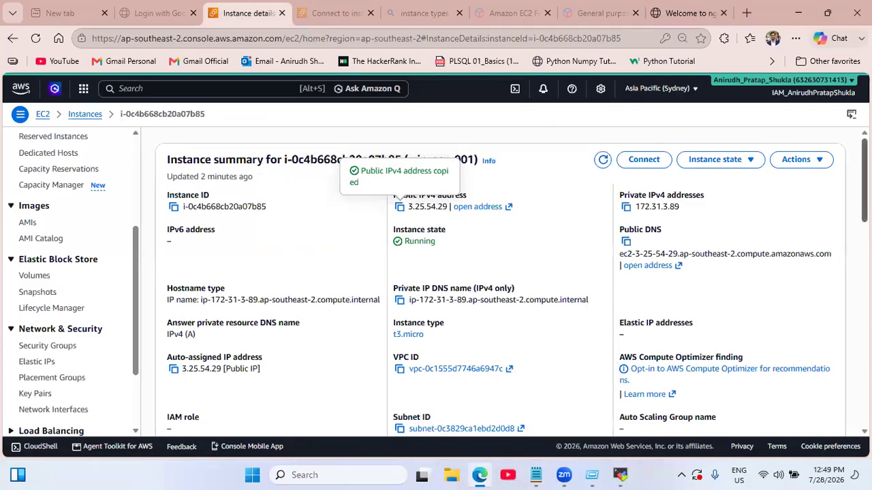
pyautogui.scroll(-3, 813, 253)
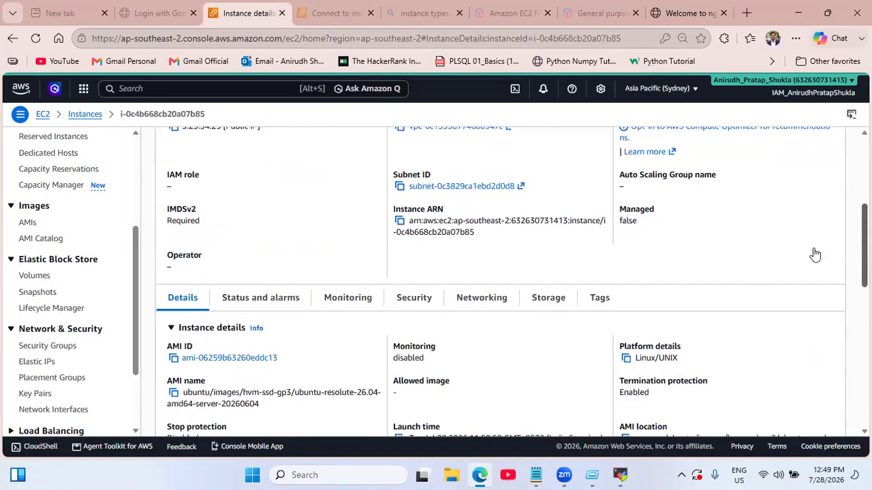
pyautogui.click(415, 299)
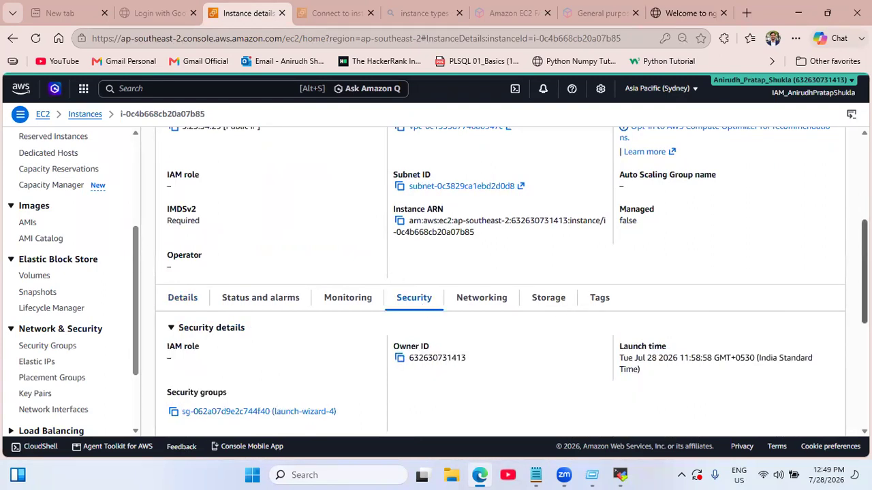
pyautogui.scroll(-2, 339, 303)
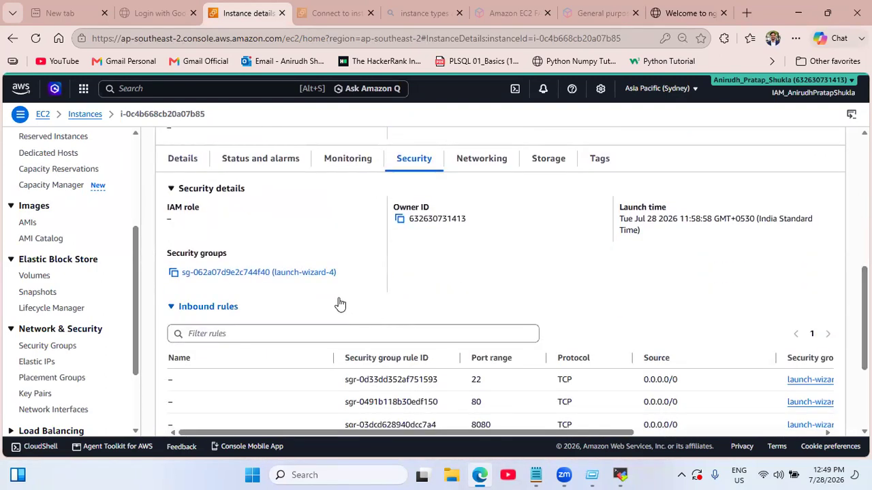
pyautogui.click(283, 275)
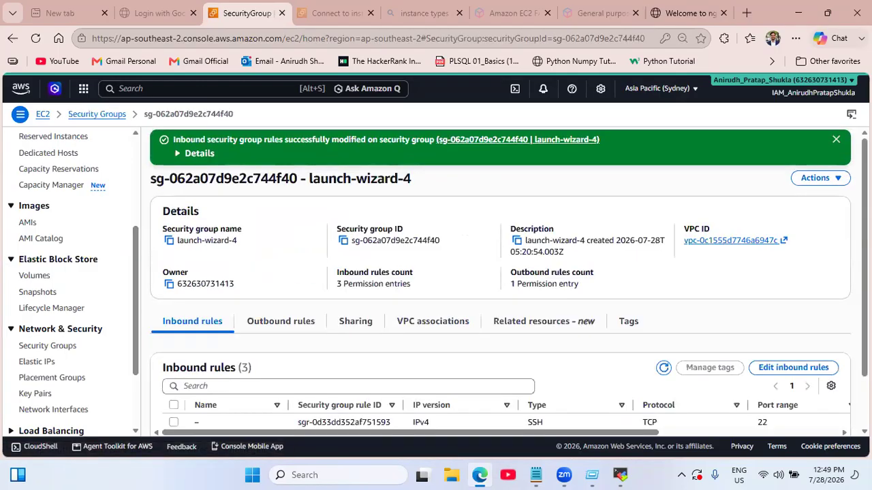
pyautogui.scroll(-1, 435, 286)
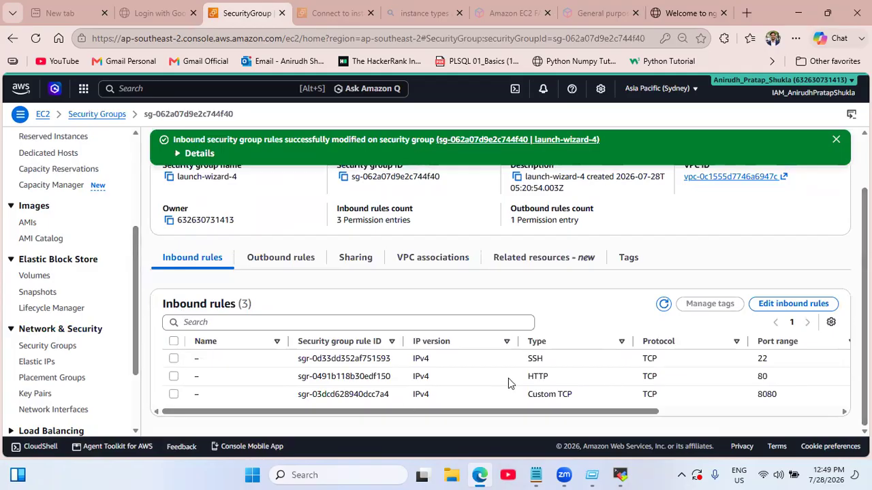
pyautogui.click(174, 395)
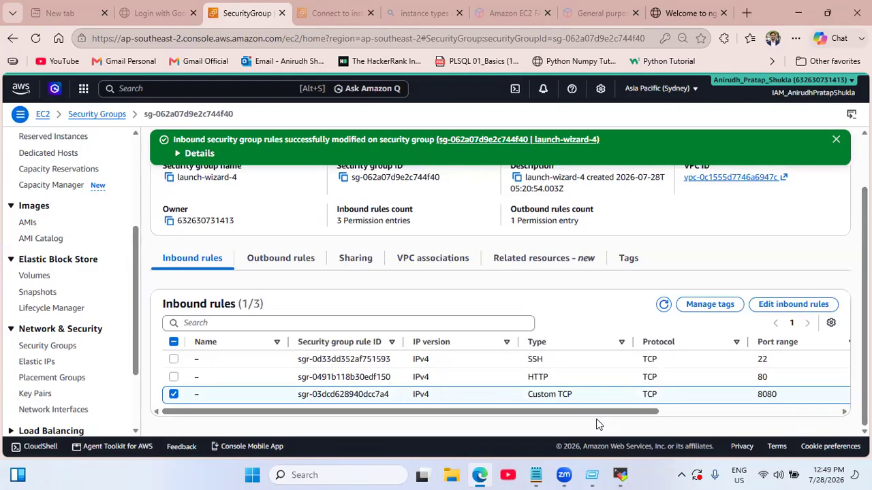
pyautogui.hscroll(3, 640, 418)
pyautogui.moveTo(702, 417); pyautogui.dragTo(224, 397)
pyautogui.click(207, 395)
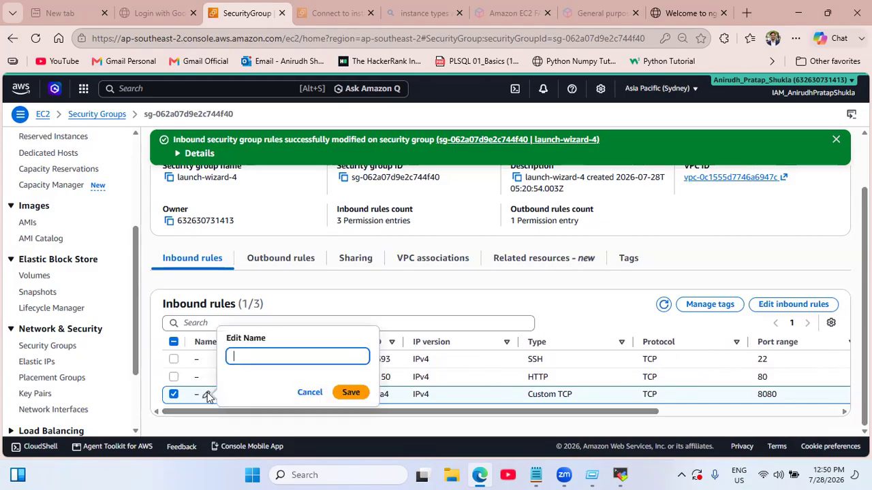
pyautogui.click(306, 393)
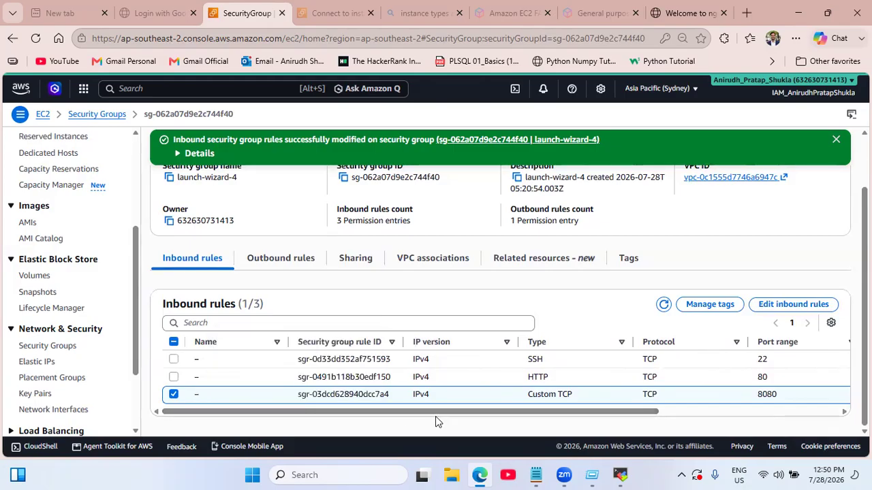
# Extend the port range of the Custom TCP inbound rule for 8080 to also cover 8081, and save the rules.
pyautogui.click(792, 305)
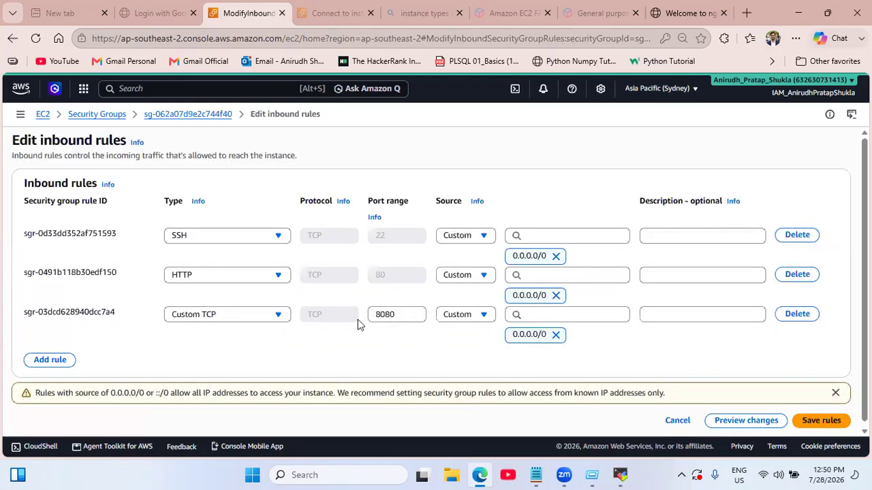
pyautogui.click(409, 316)
pyautogui.write('-8080')
pyautogui.click(816, 418)
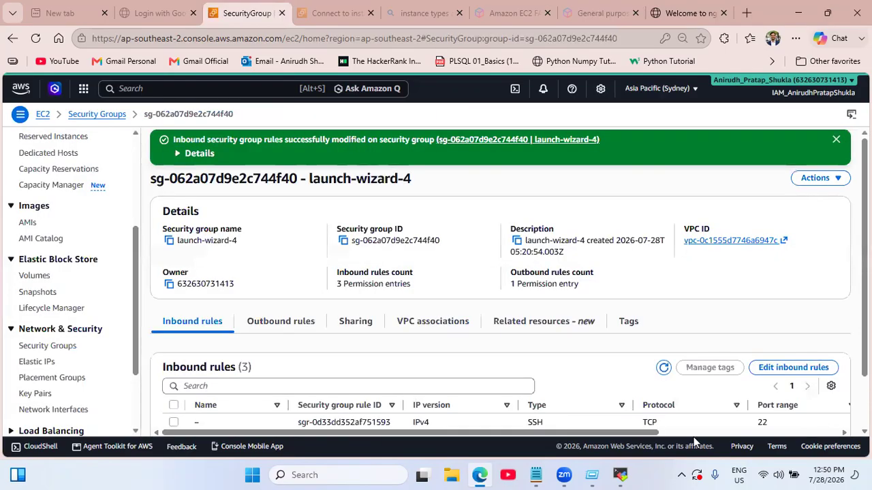
# Check the tomcat container command in the MobaXterm terminal, and load 3.25.54.29:8081 in the browser tab showing the nginx page.
pyautogui.click(620, 475)
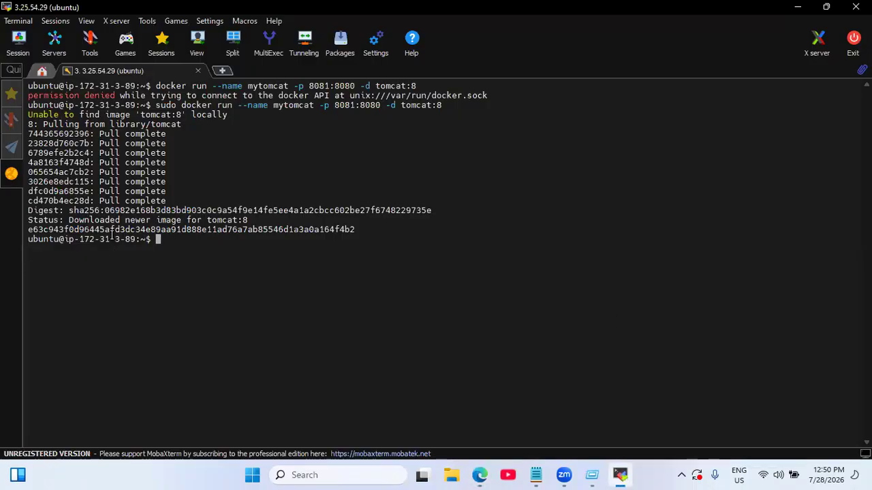
pyautogui.click(480, 475)
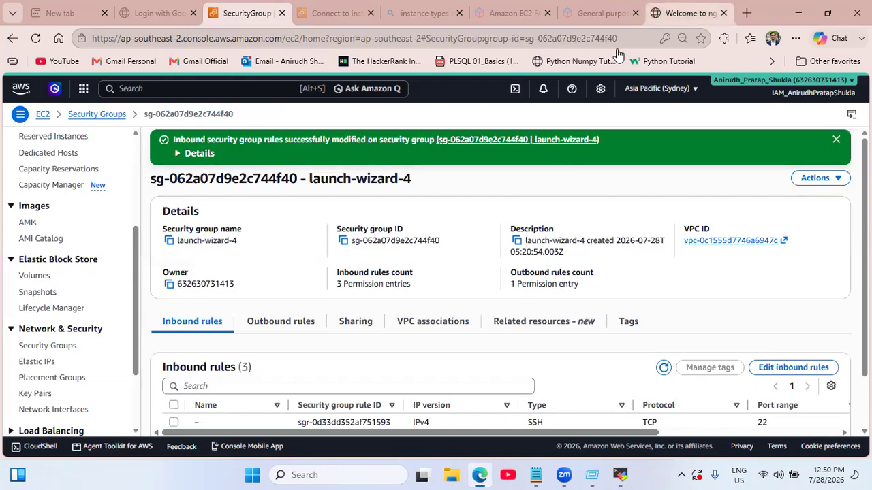
pyautogui.click(688, 13)
pyautogui.click(225, 38)
pyautogui.click(218, 43)
pyautogui.click(218, 44)
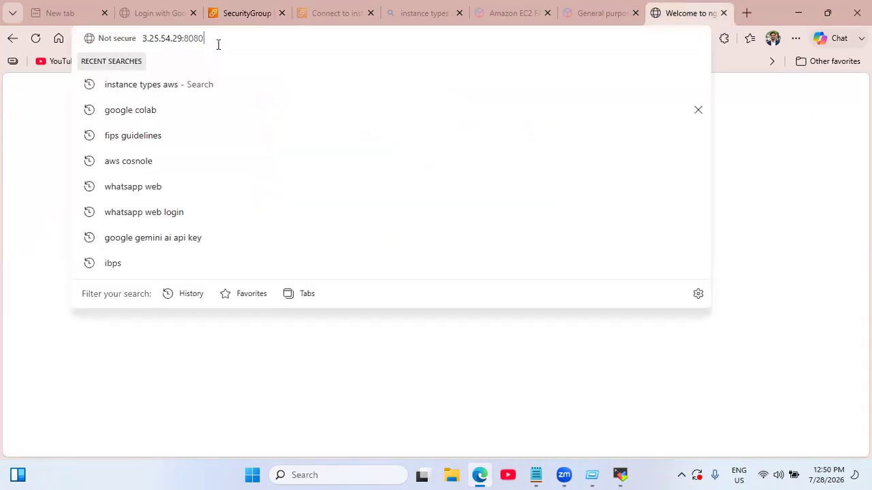
pyautogui.press('BackSpace')
pyautogui.write('1')
pyautogui.press('Return')
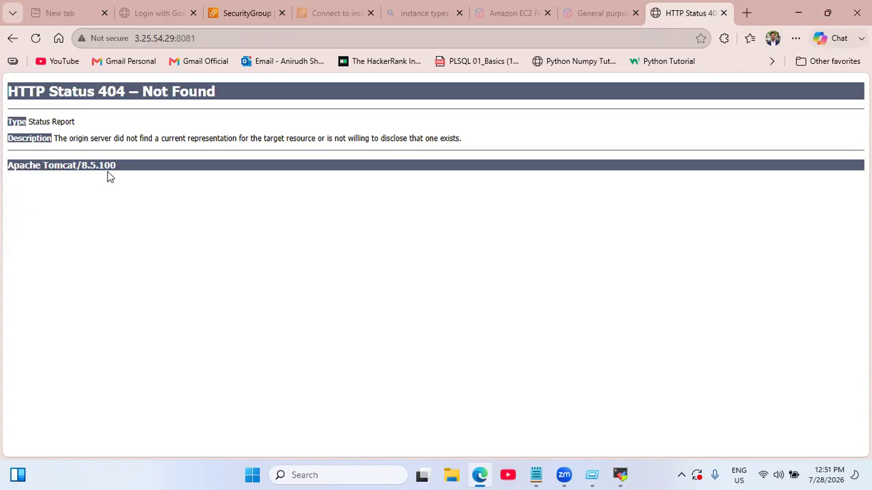
# Switch to the MobaXterm terminal and try to run "docker run --name mytomcat9 -p 8082:8080 -d tomcat:9".
pyautogui.click(620, 475)
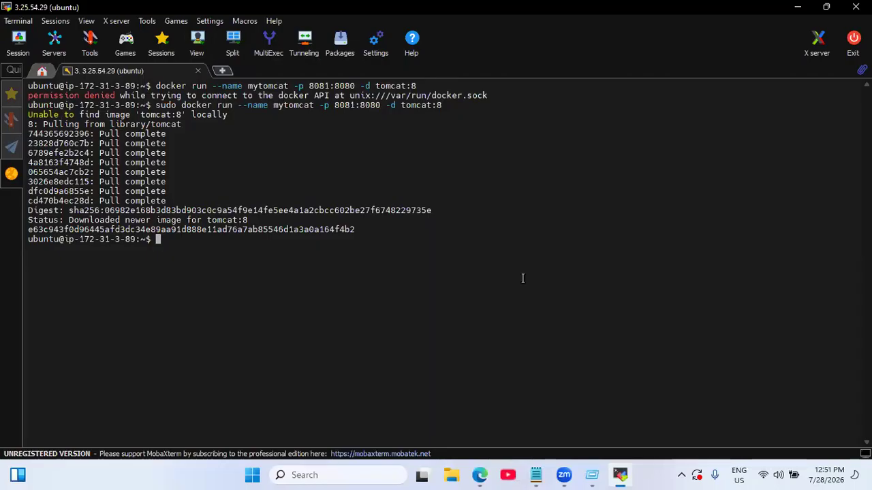
pyautogui.write('docker run')
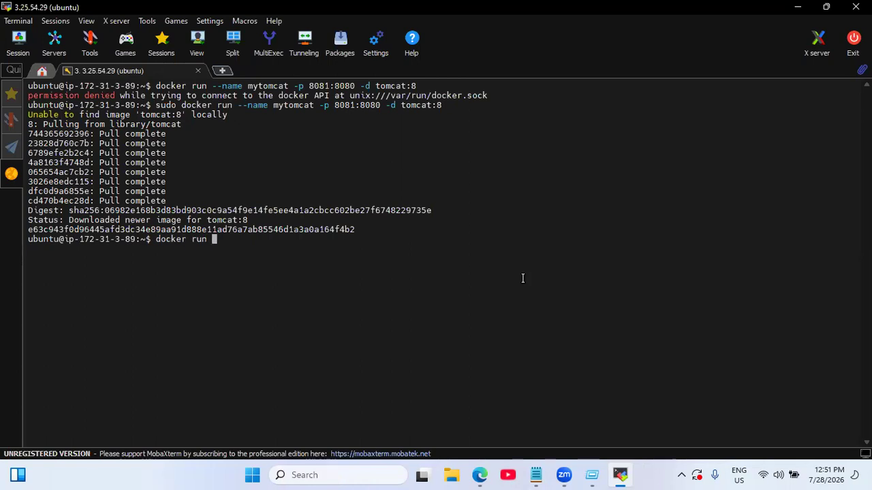
pyautogui.write(' --name mytomcat')
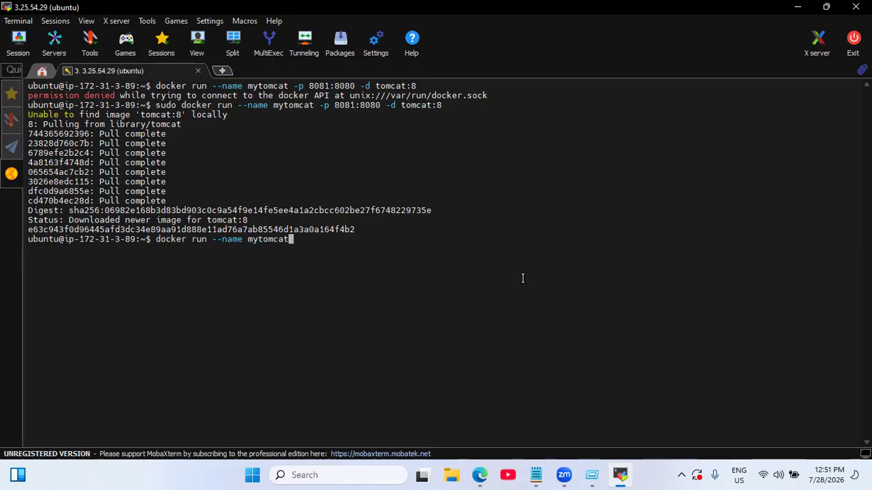
pyautogui.write('9 -p 8082:')
pyautogui.press('BackSpace')
pyautogui.press('BackSpace')
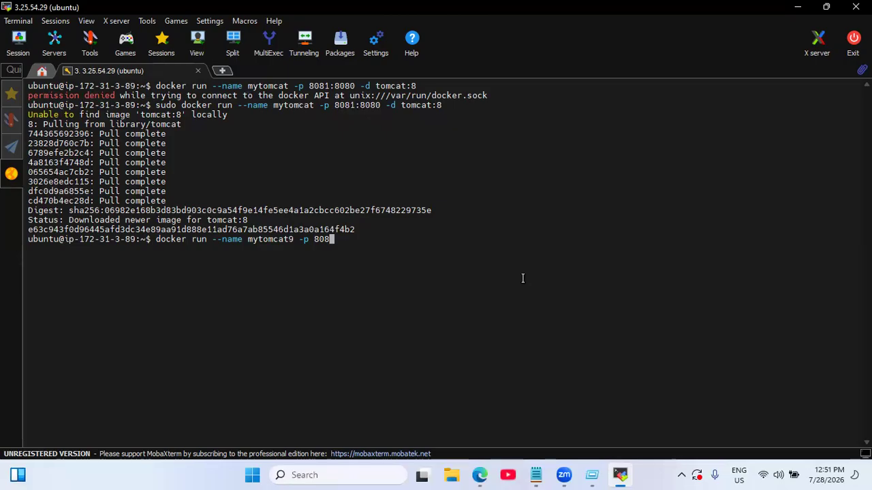
pyautogui.write('2:8080')
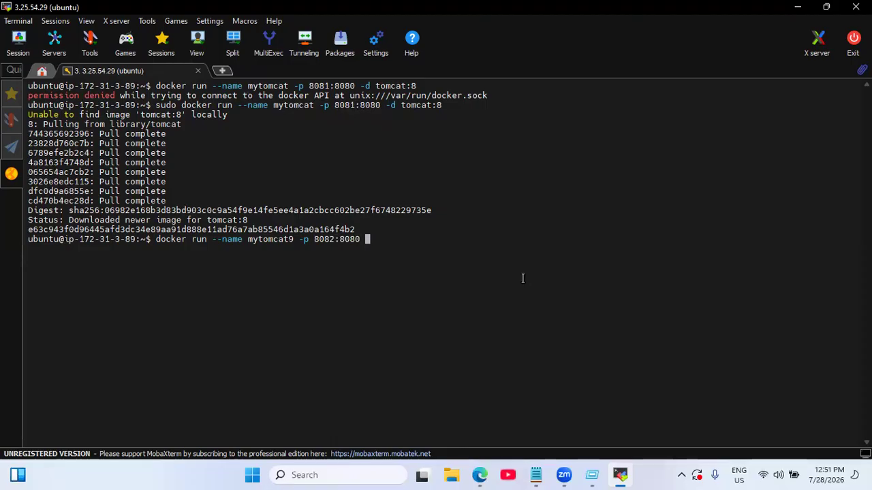
pyautogui.write('tomcat')
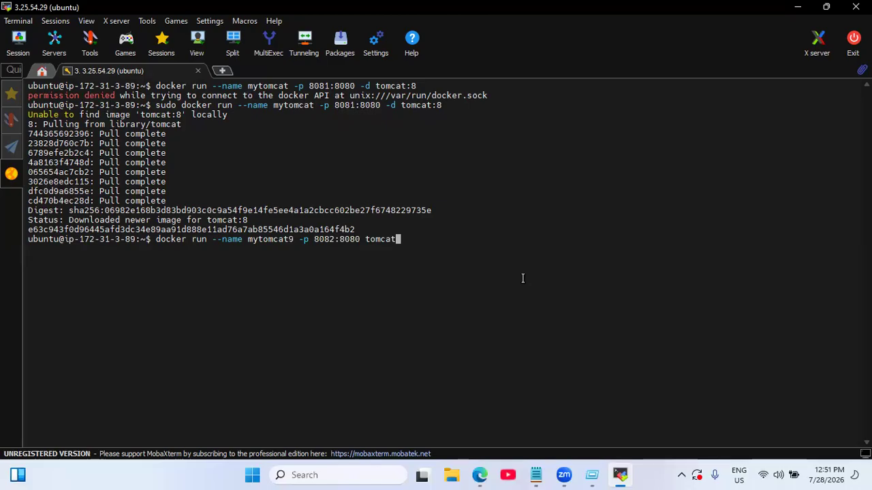
pyautogui.write(':9')
pyautogui.press('Left')
pyautogui.press('Left')
pyautogui.press('Left')
pyautogui.press('Left')
pyautogui.press('Left')
pyautogui.press('Left')
pyautogui.press('Left')
pyautogui.press('Left')
pyautogui.write('-d')
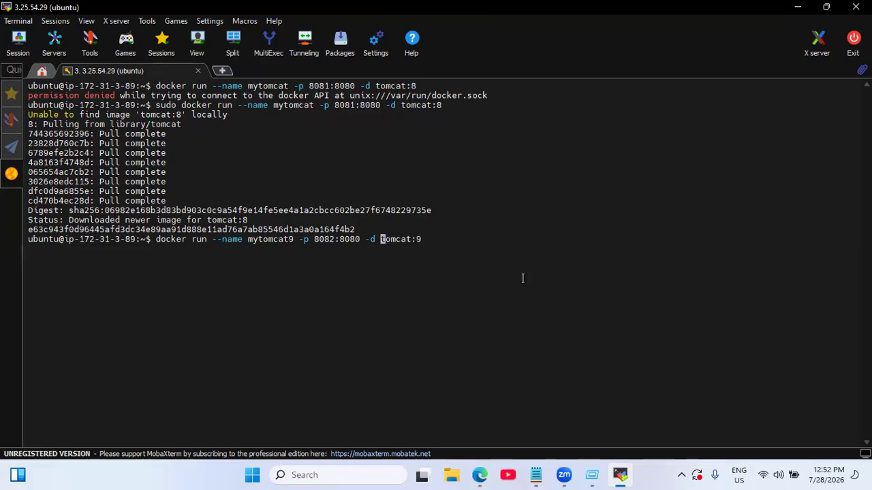
pyautogui.press('Return')
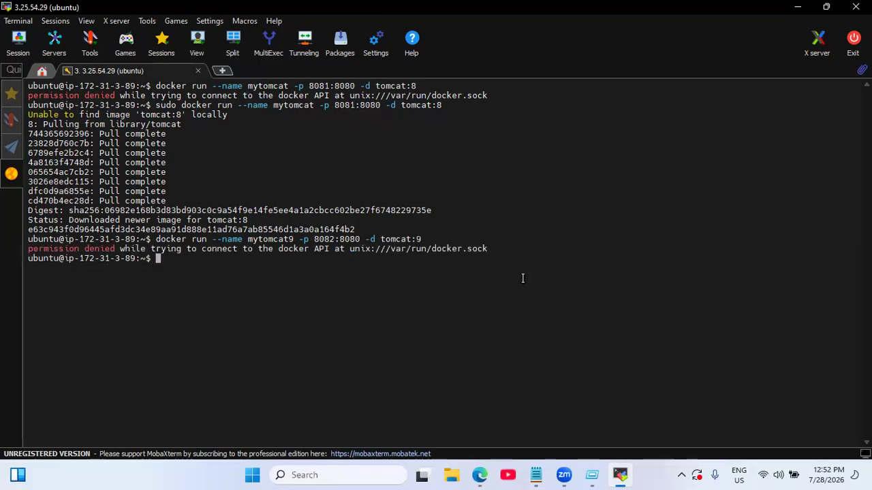
# Rerun the mytomcat9 container command with sudo: "sudo docker run --name mytomcat9 -p 8082:8080 -d tomcat:9".
pyautogui.press('Up')
pyautogui.hotkey('ctrl', 'a')
pyautogui.write('sudo')
pyautogui.press('Return')
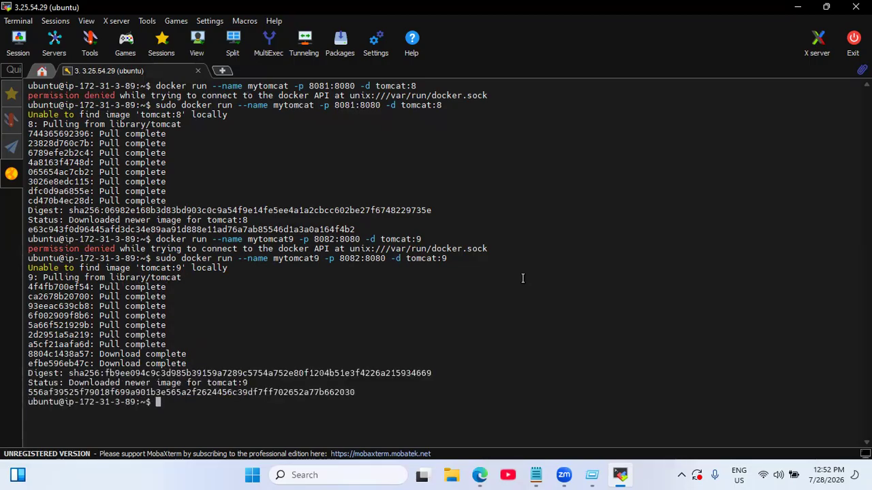
# Switch to the browser and load 3.25.54.29:8082 in the tab showing the Tomcat 8 page.
pyautogui.click(480, 474)
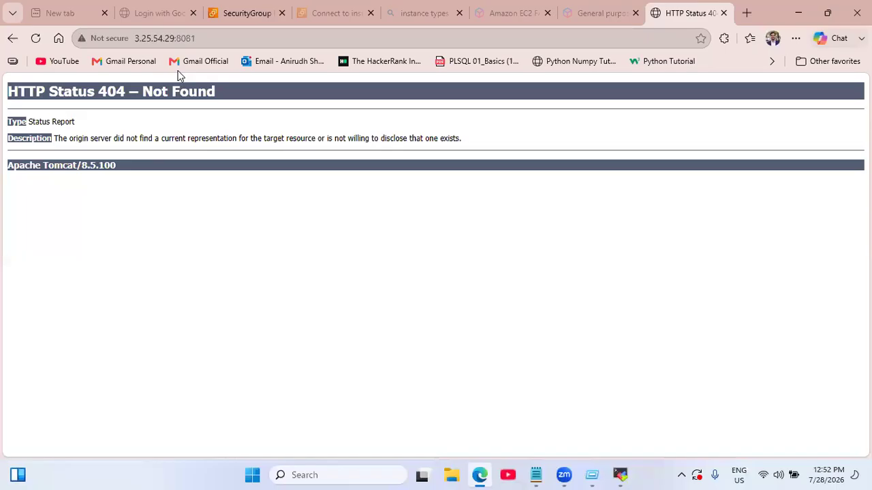
pyautogui.click(215, 37)
pyautogui.click(216, 38)
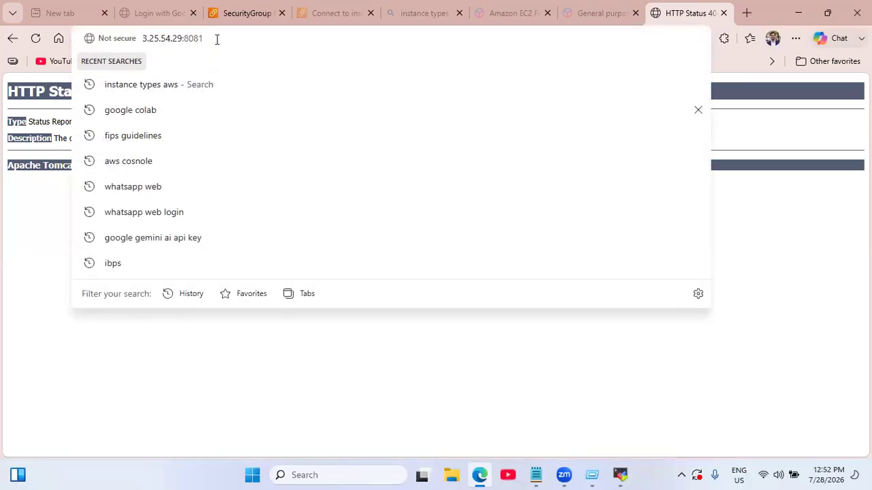
pyautogui.press('BackSpace')
pyautogui.write('2')
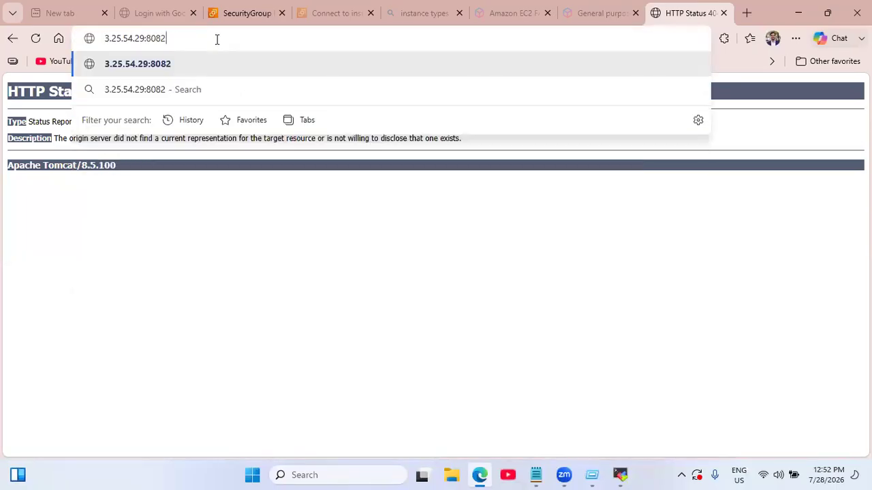
pyautogui.press('Return')
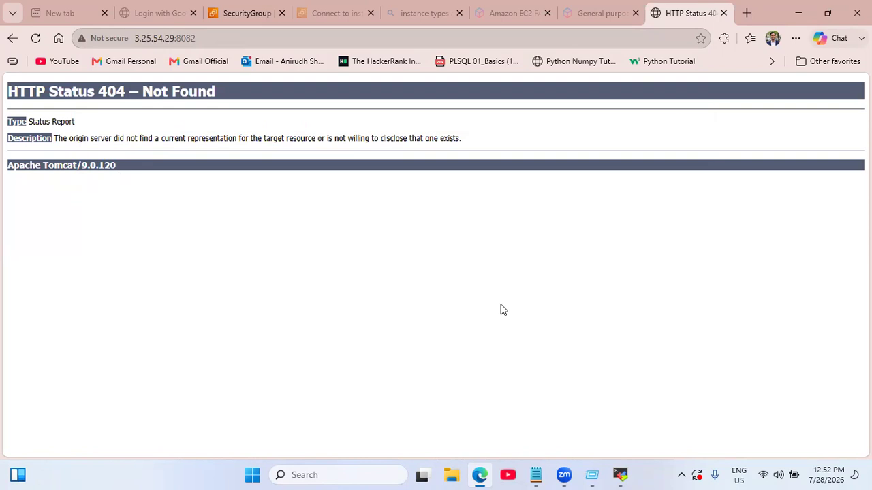
# Recall the mytomcat9 command in the MobaXterm terminal, remove the :9 image tag and set the host port to 8083.
pyautogui.click(620, 474)
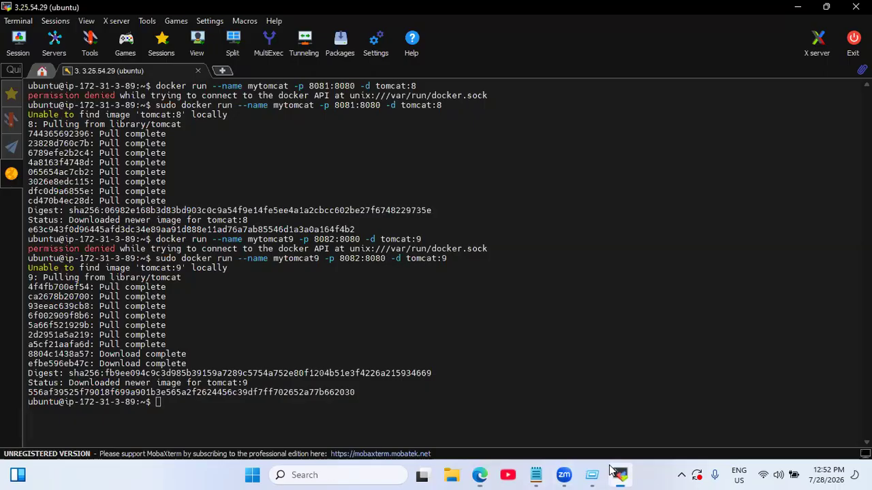
pyautogui.press('Up')
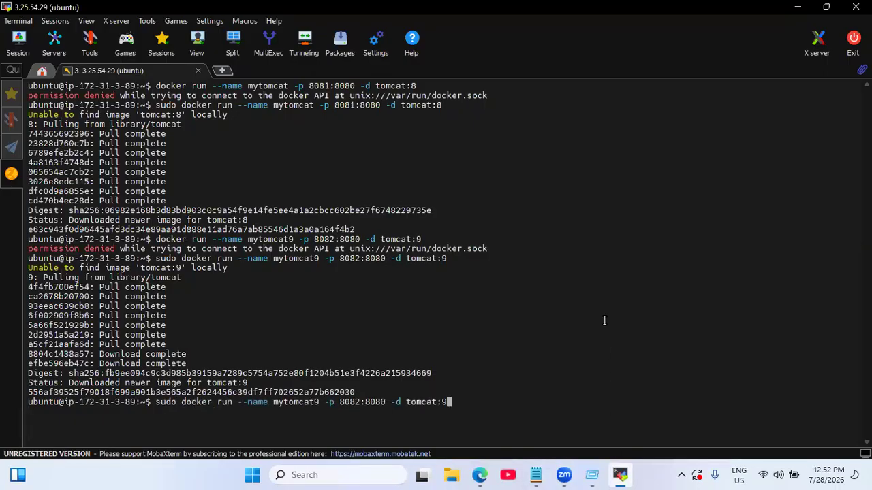
pyautogui.press('BackSpace')
pyautogui.press('BackSpace')
pyautogui.press('Left')
pyautogui.press('Left')
pyautogui.press('Left')
pyautogui.press('Left')
pyautogui.press('Left')
pyautogui.press('Left')
pyautogui.press('Left')
pyautogui.press('Left')
pyautogui.press('Left')
pyautogui.press('Left')
pyautogui.press('Left')
pyautogui.press('Left')
pyautogui.press('Left')
pyautogui.press('Left')
pyautogui.press('Left')
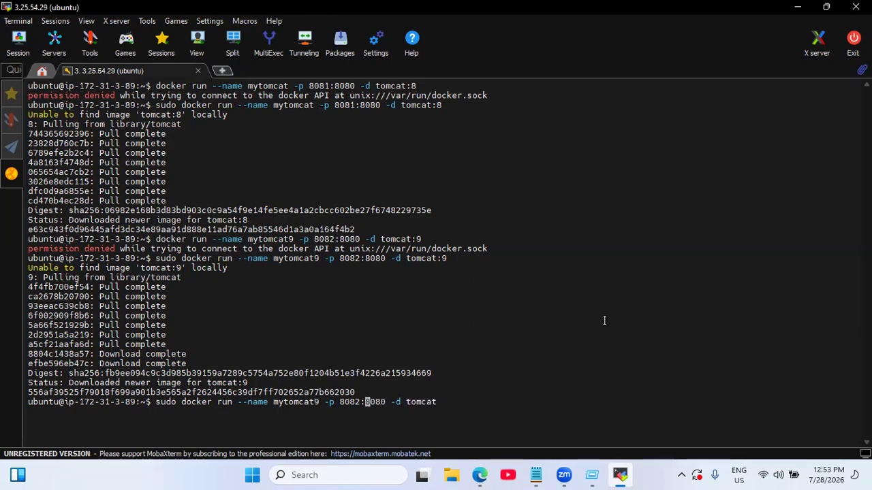
pyautogui.press('Left')
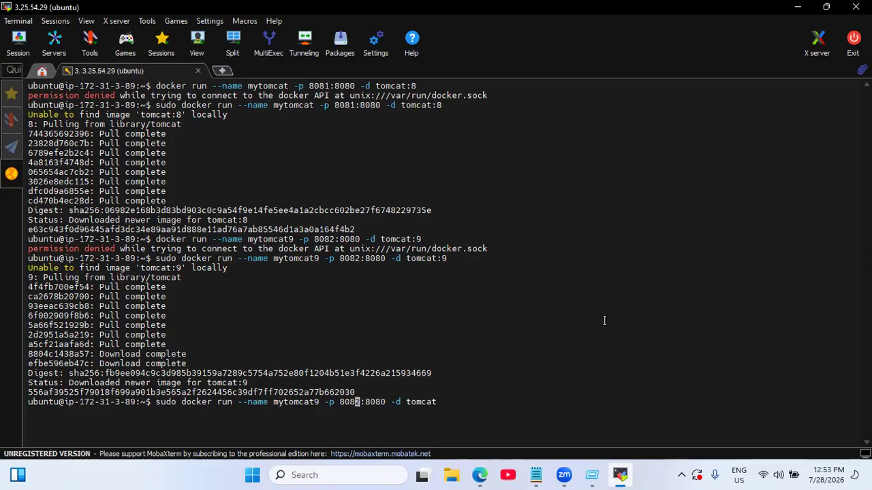
pyautogui.press('Delete')
pyautogui.write('3')
# Set the container name in the recalled command to mytomcatlat and run it.
pyautogui.press('Left')
pyautogui.press('Left')
pyautogui.press('Left')
pyautogui.press('Left')
pyautogui.press('Left')
pyautogui.press('Left')
pyautogui.press('Left')
pyautogui.press('Left')
pyautogui.press('BackSpace')
pyautogui.write('lat')
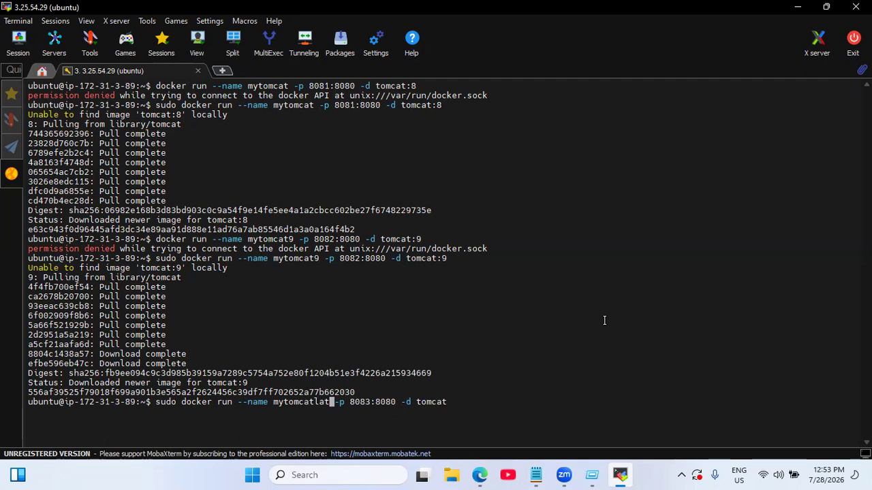
pyautogui.press('Return')
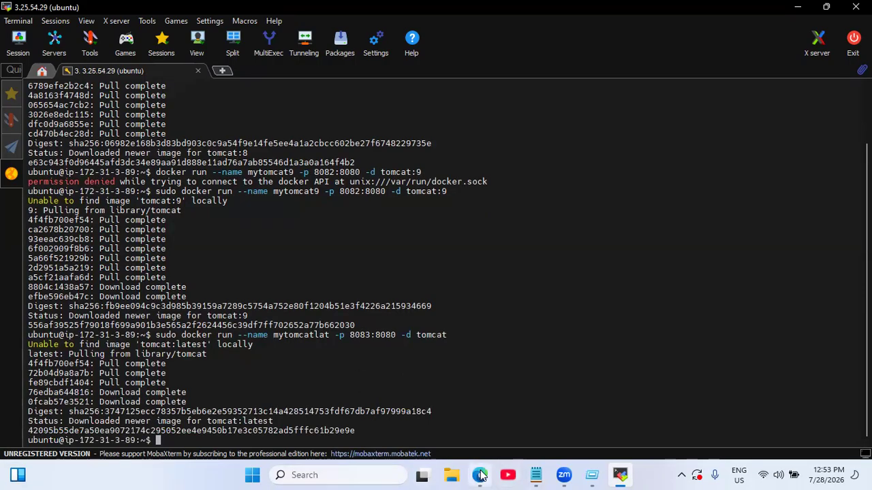
# Switch to the browser and load 3.25.54.29:8083 in the tab showing the Tomcat 9 page.
pyautogui.click(480, 475)
pyautogui.click(222, 41)
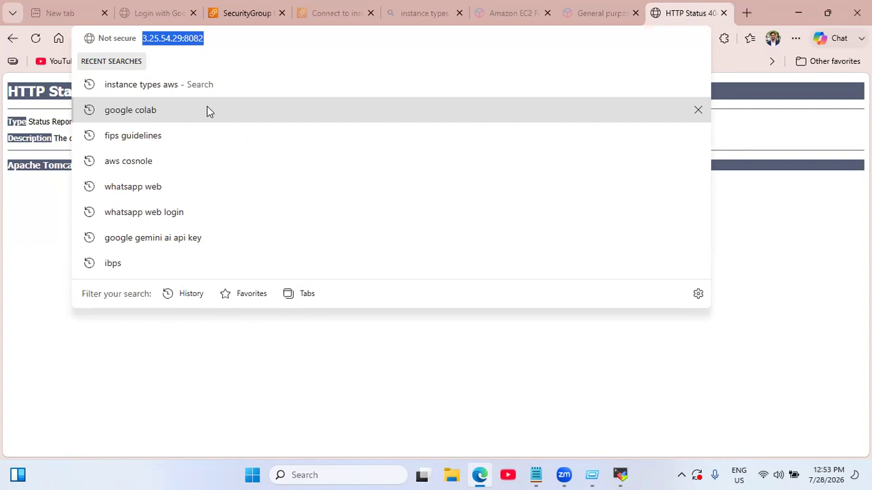
pyautogui.click(219, 41)
pyautogui.press('BackSpace')
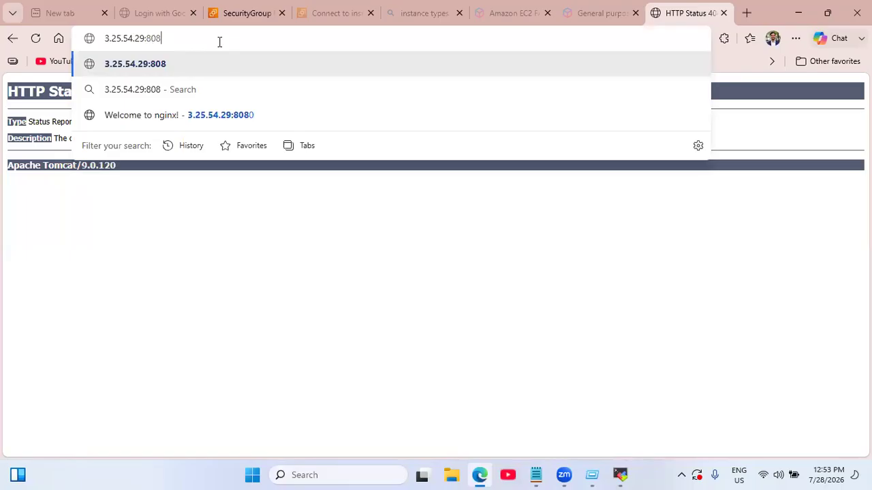
pyautogui.write('3')
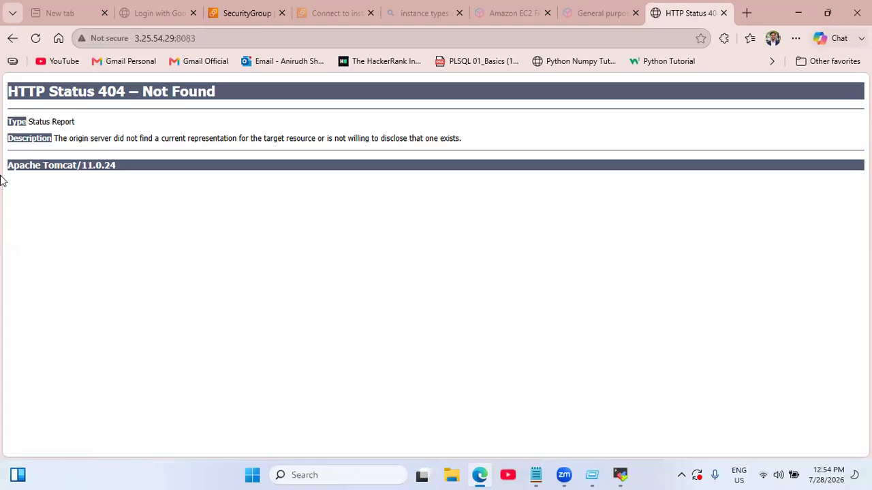
# In the MobaXterm terminal, list the images with "docker images" and "sudo docker images", and the running containers with "sudo docker ps".
pyautogui.click(619, 474)
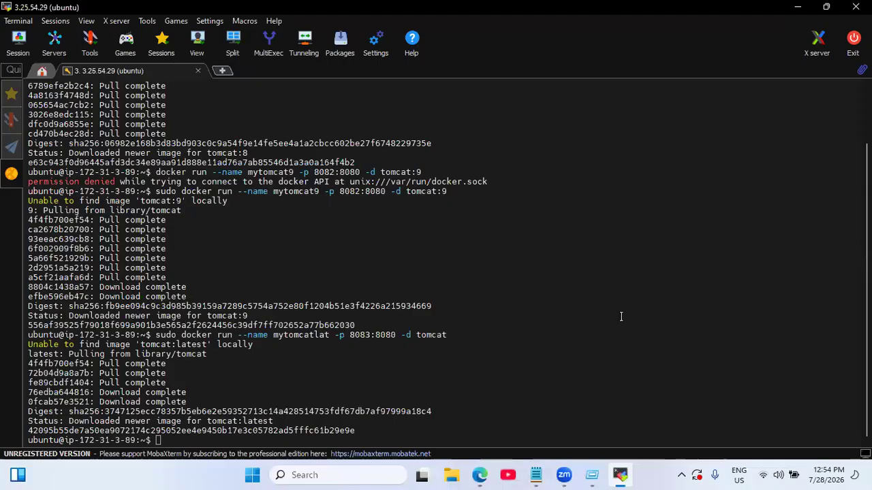
pyautogui.write('docker images')
pyautogui.press('Return')
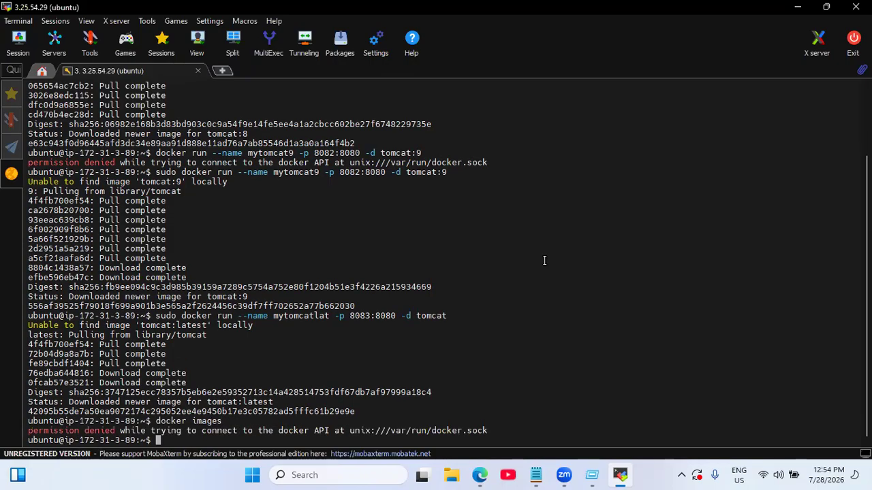
pyautogui.write('sudo docker images')
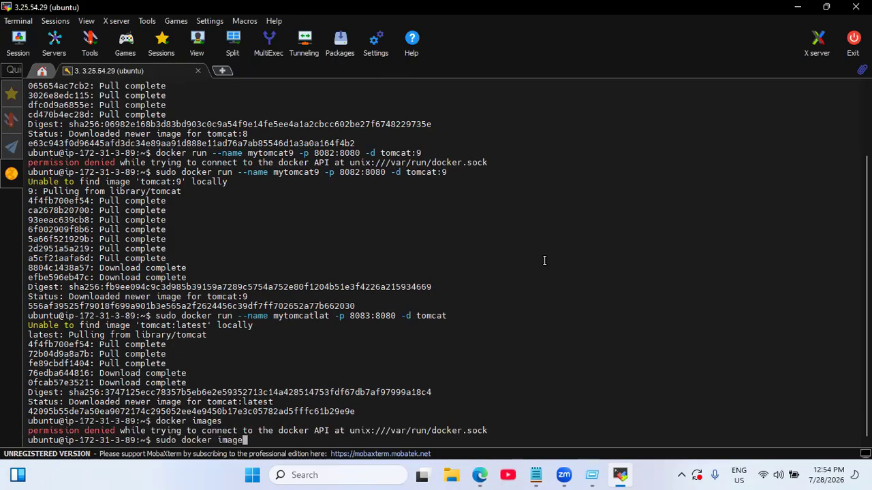
pyautogui.press('Return')
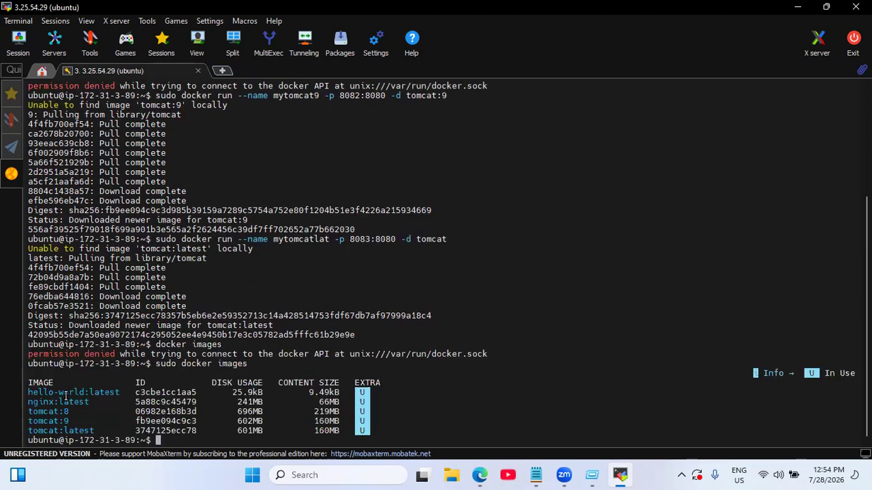
pyautogui.write('sudo docker ps')
pyautogui.press('Return')
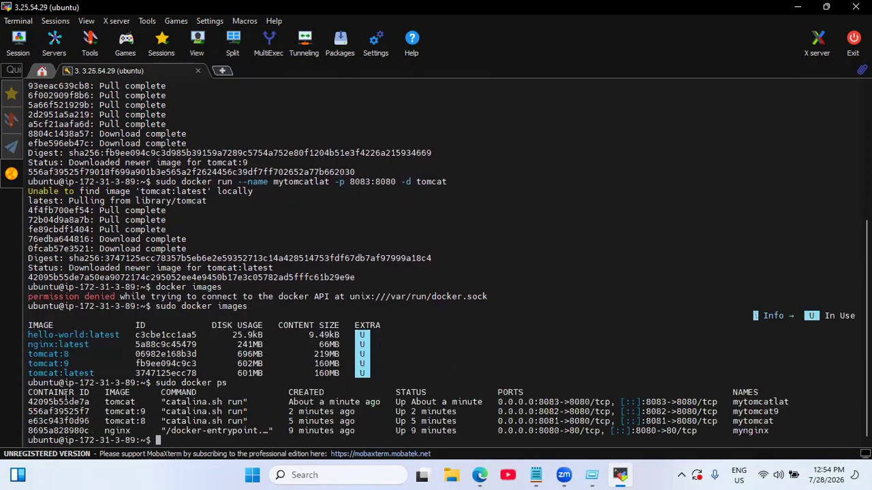